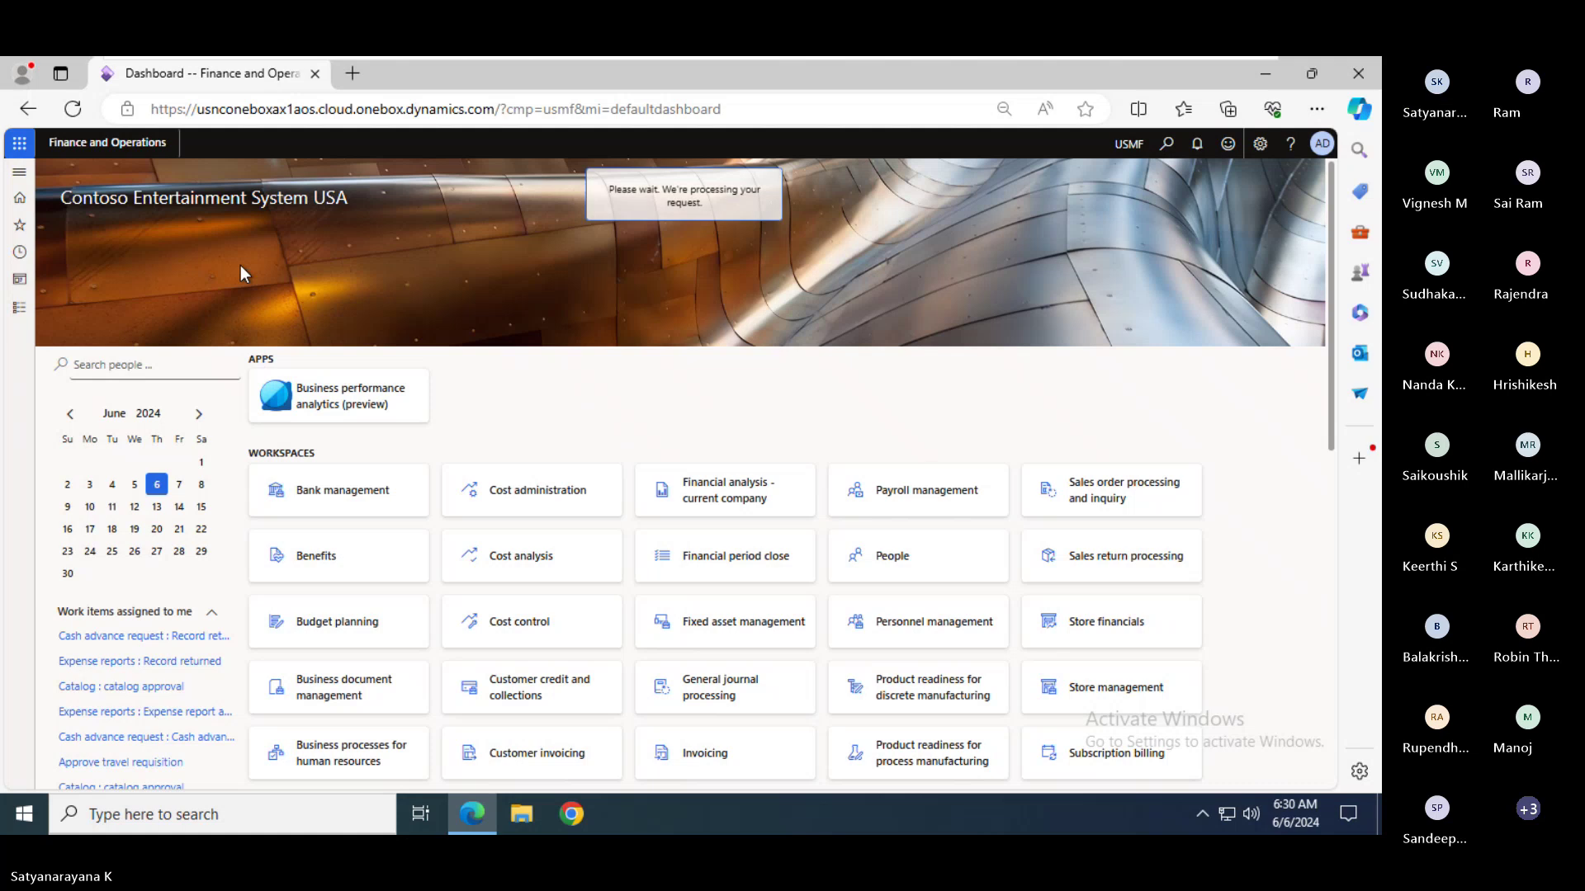
- Switch to the "6th June 24" PowerPoint presentation containing the purchase order process notes
key("alt+Tab")
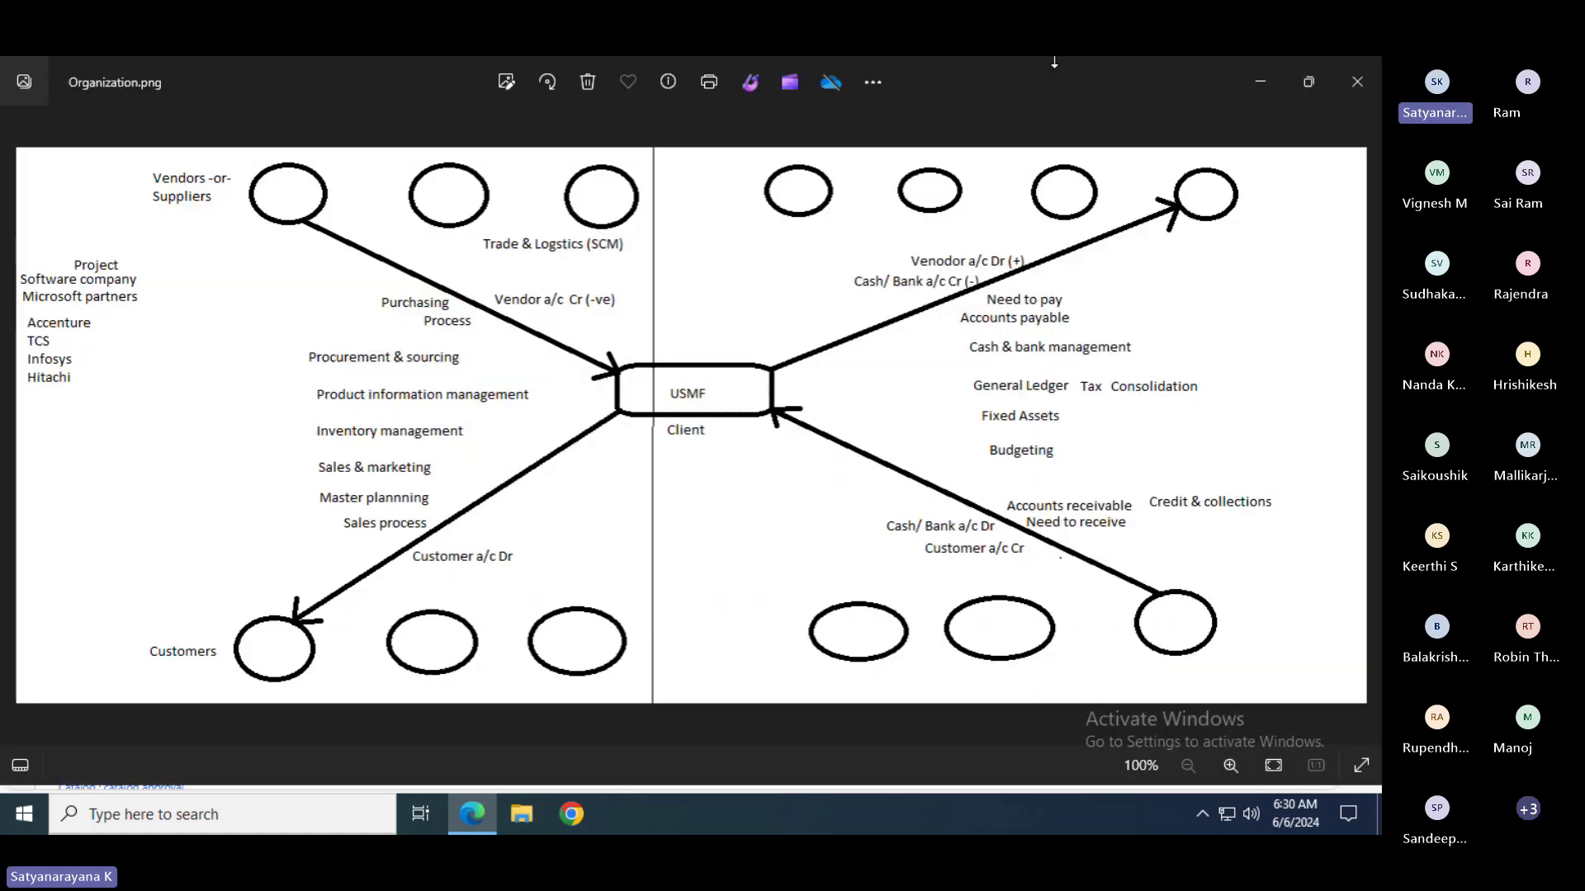
key("alt+Tab")
key("alt+Tab")
key("alt+Tab")
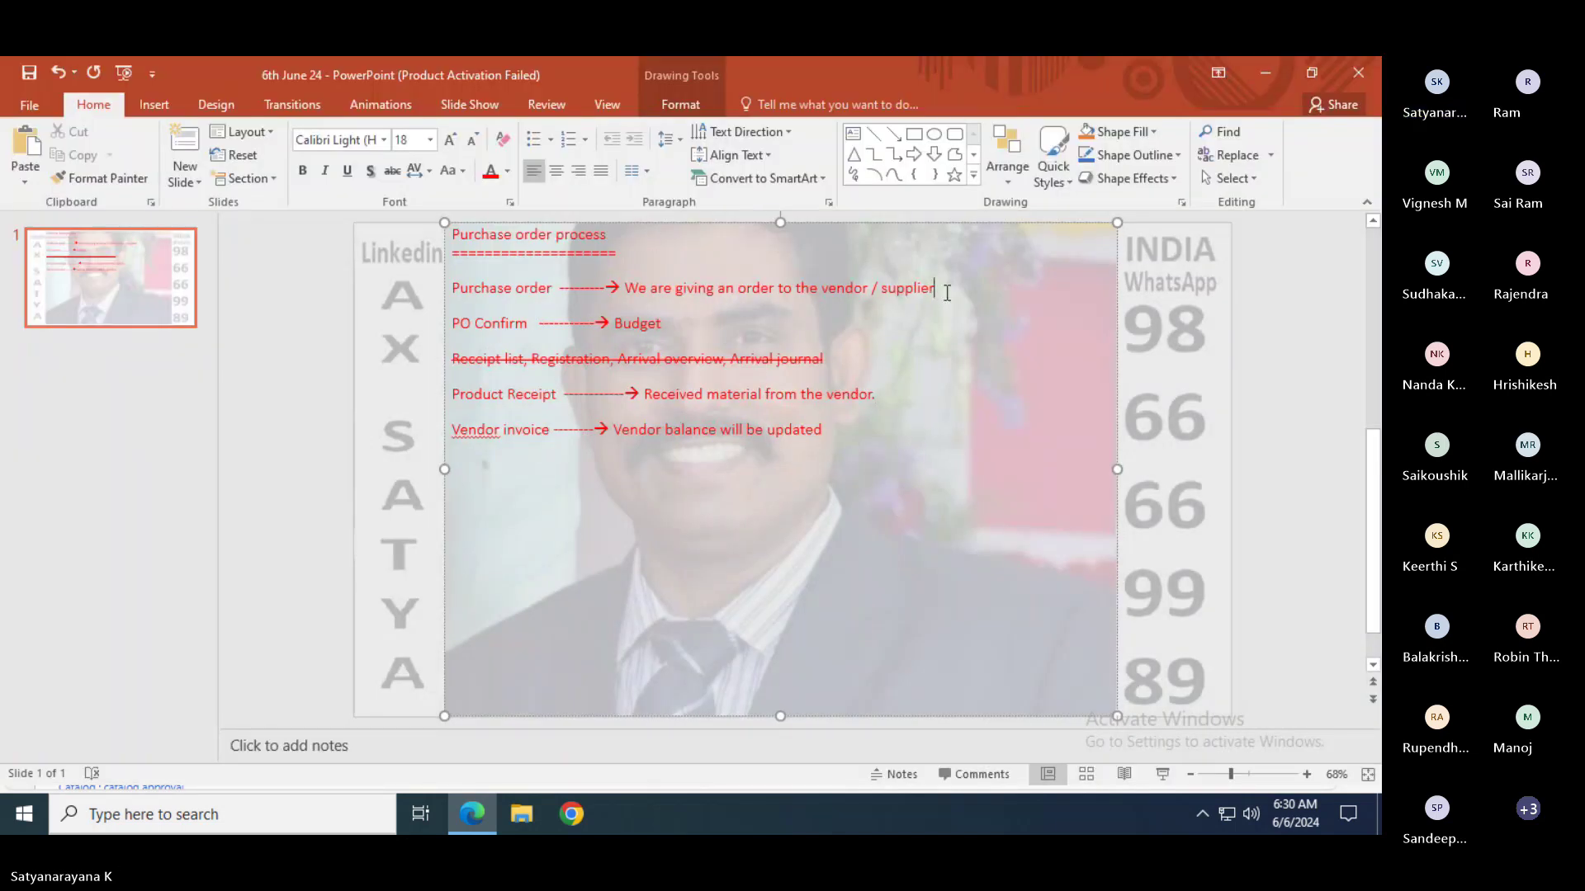
key("Return")
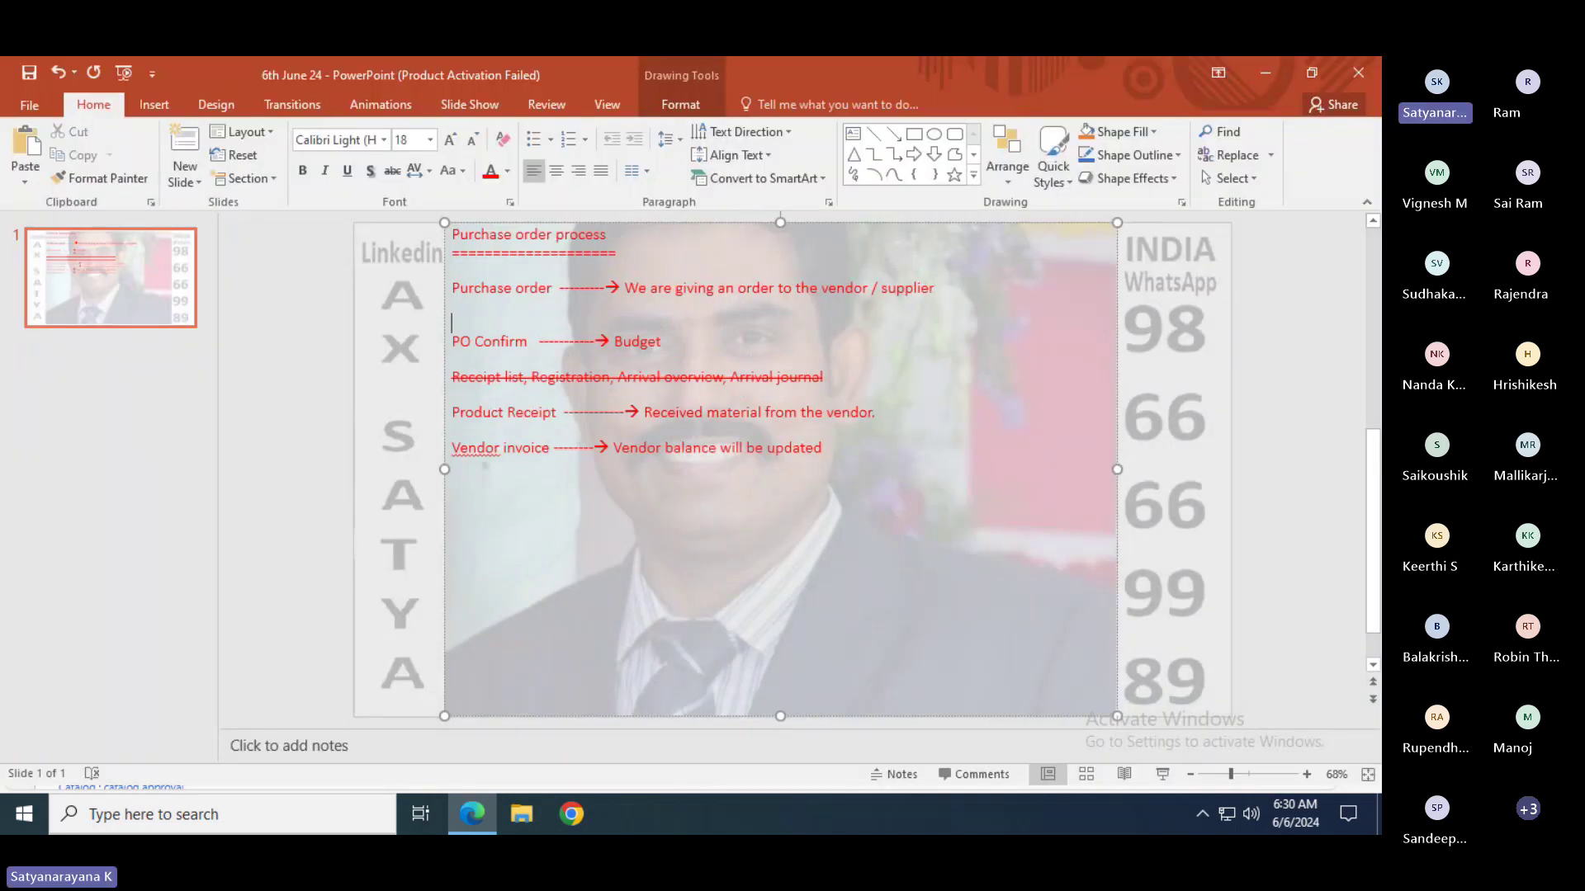
type("Pro")
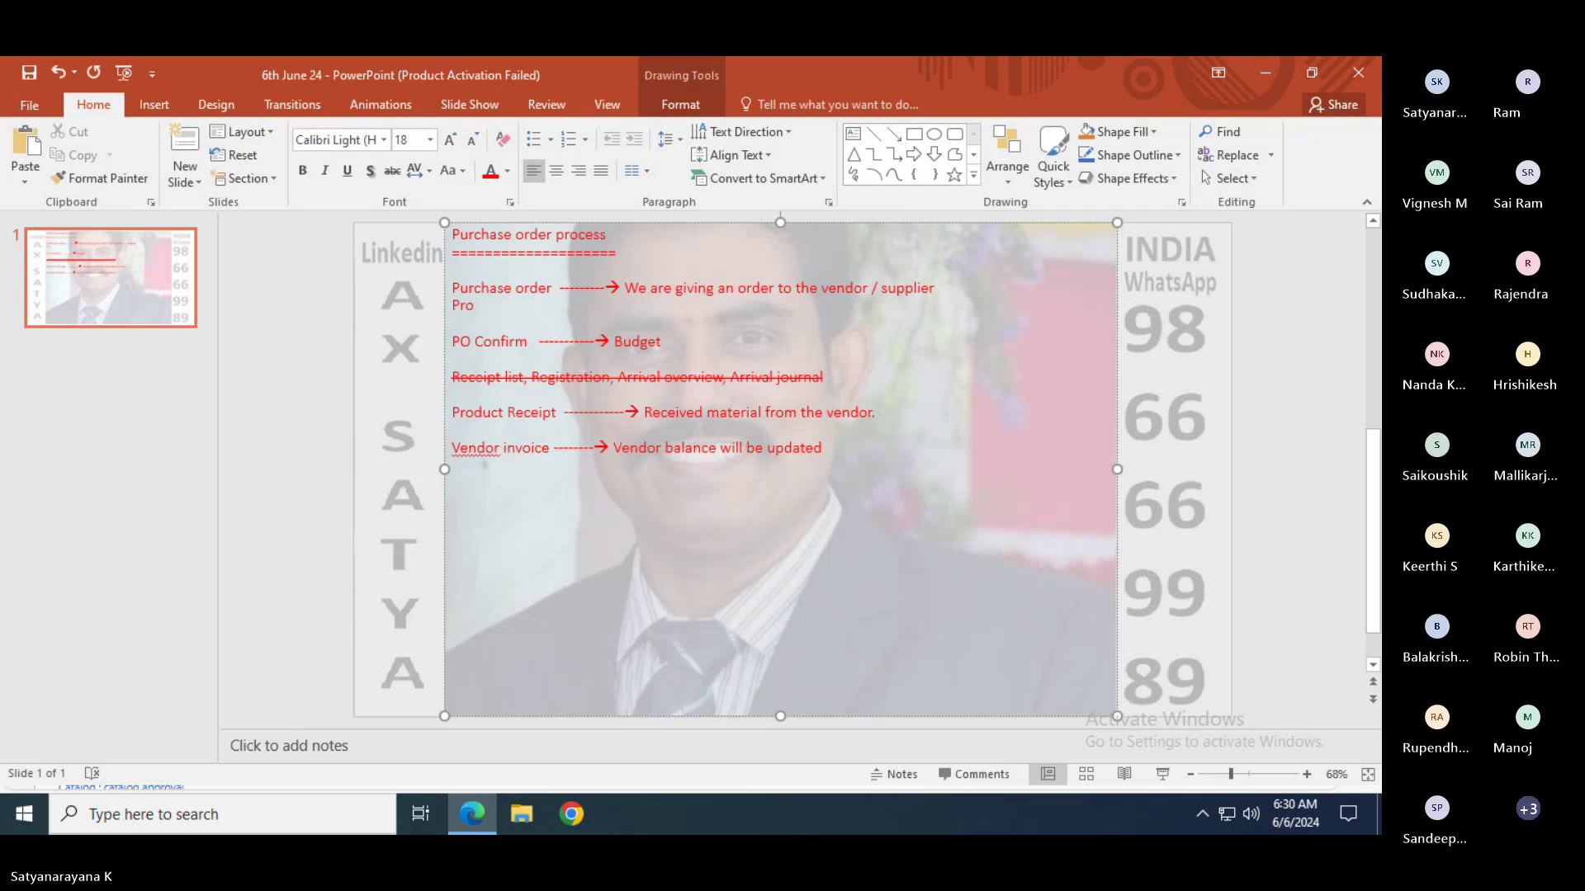
key("BackSpace")
key("BackSpace")
key("BackSpace")
- Insert the line "Procurement and sourcing → Purchase orders → All purchase orders" above the "Purchase order" line, removing the extra blank line below
key("Return")
key("Up")
type("Pro")
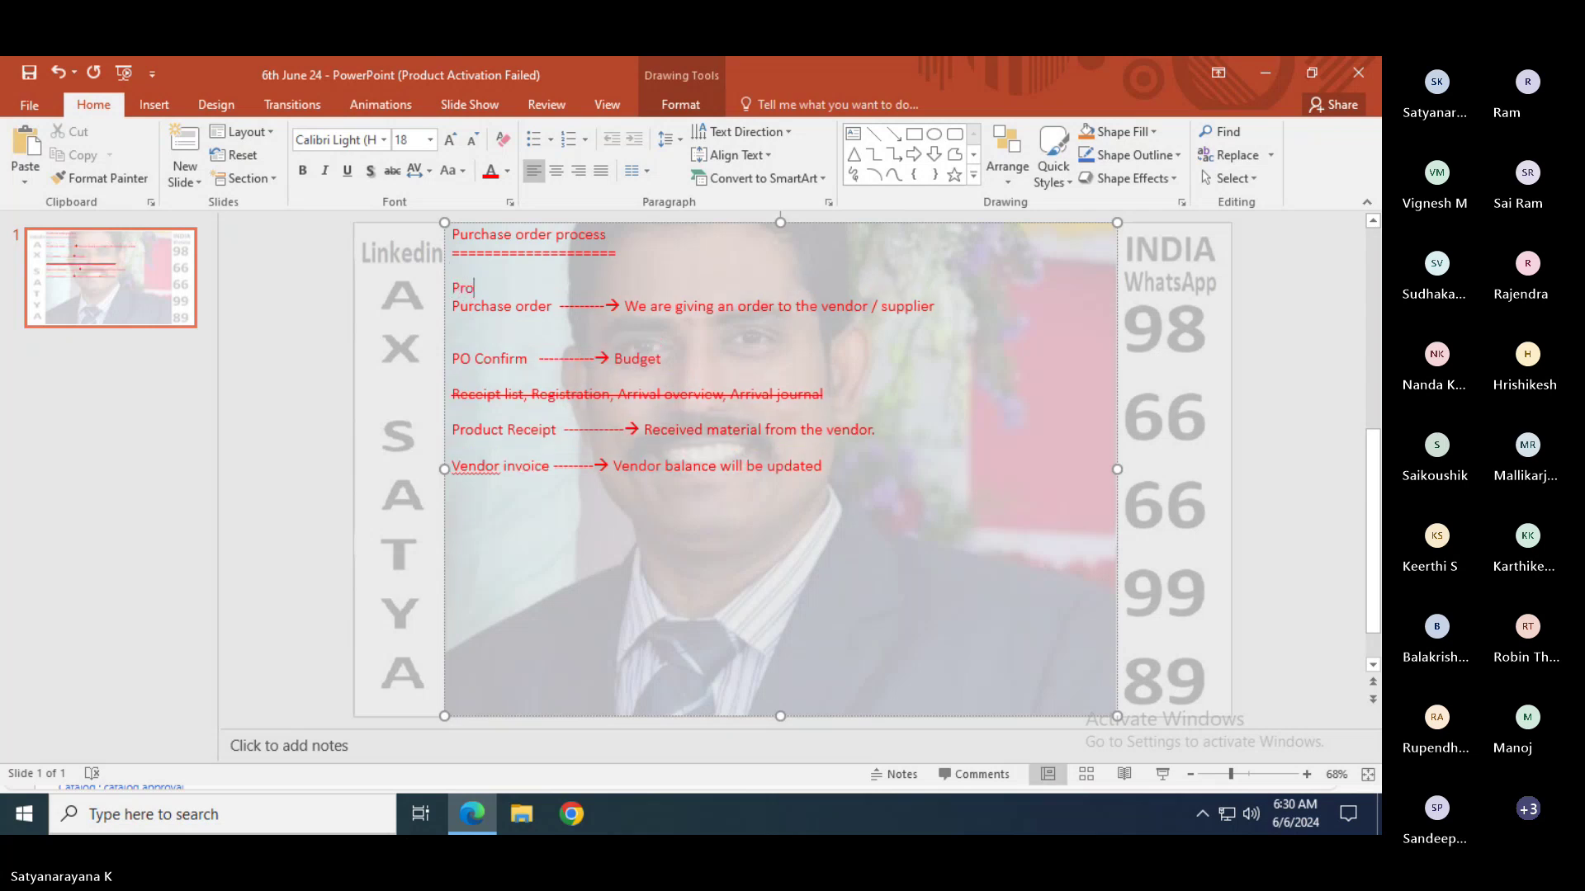
type("curement and sourcing -")
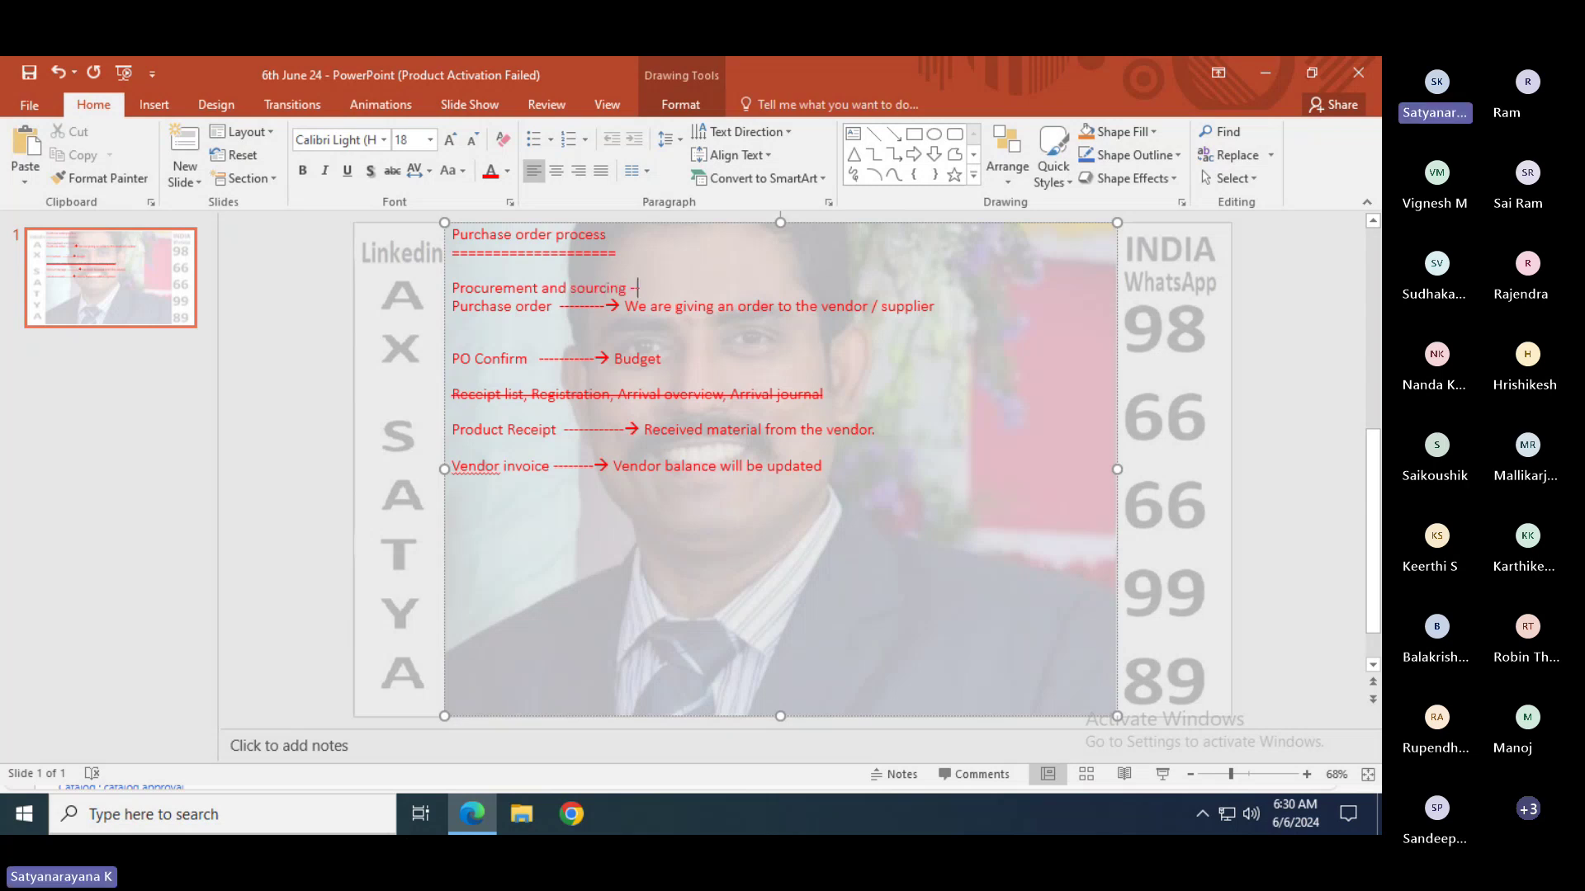
type("->")
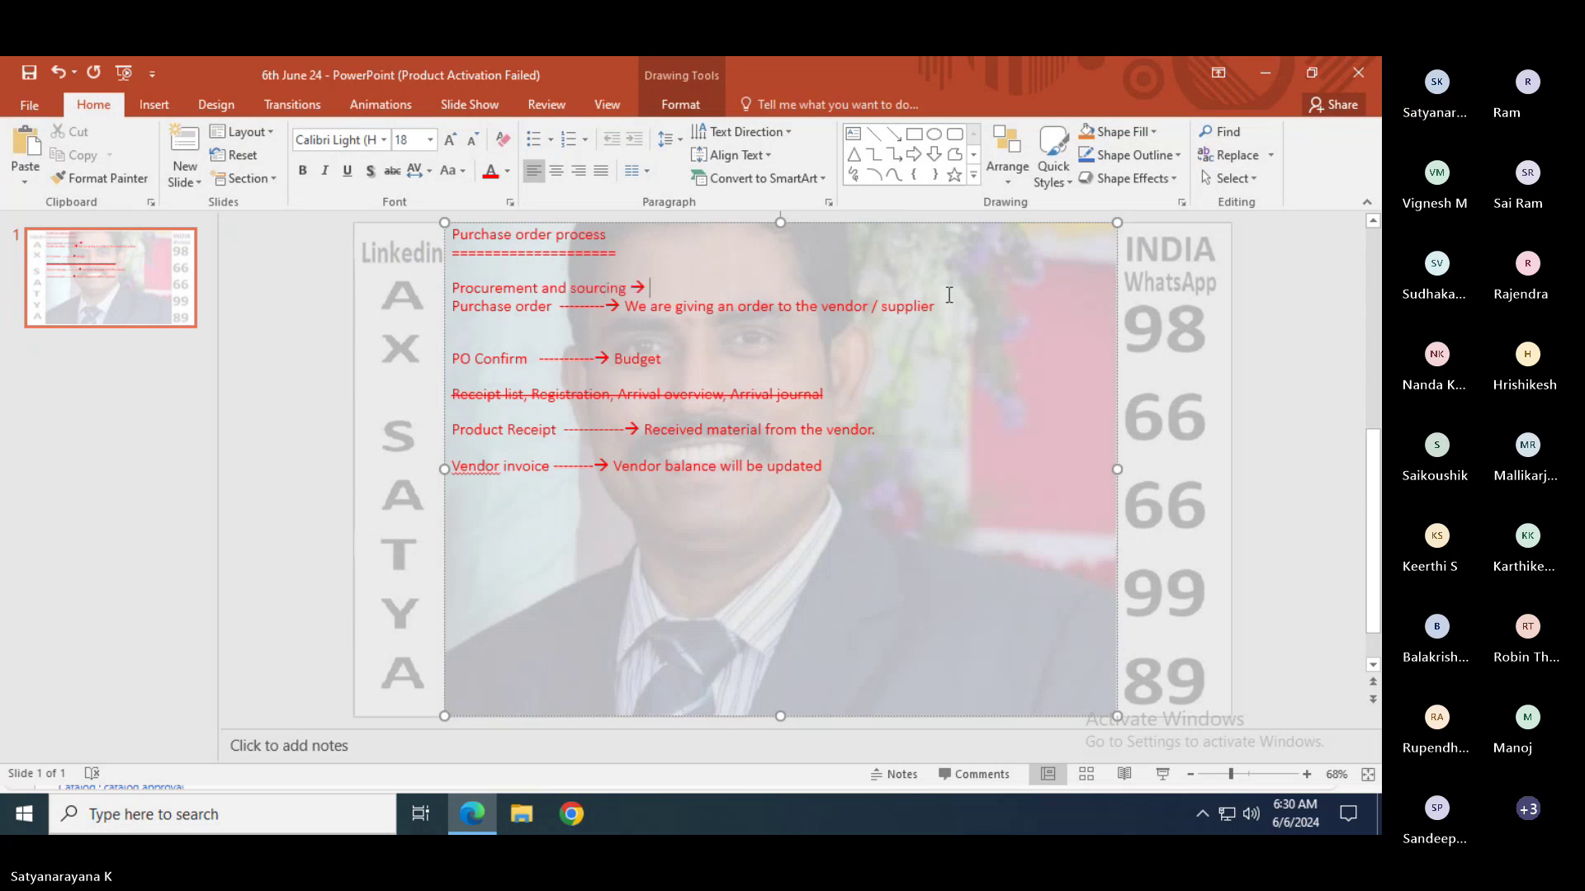
type(" Purchase or")
type("ders -->")
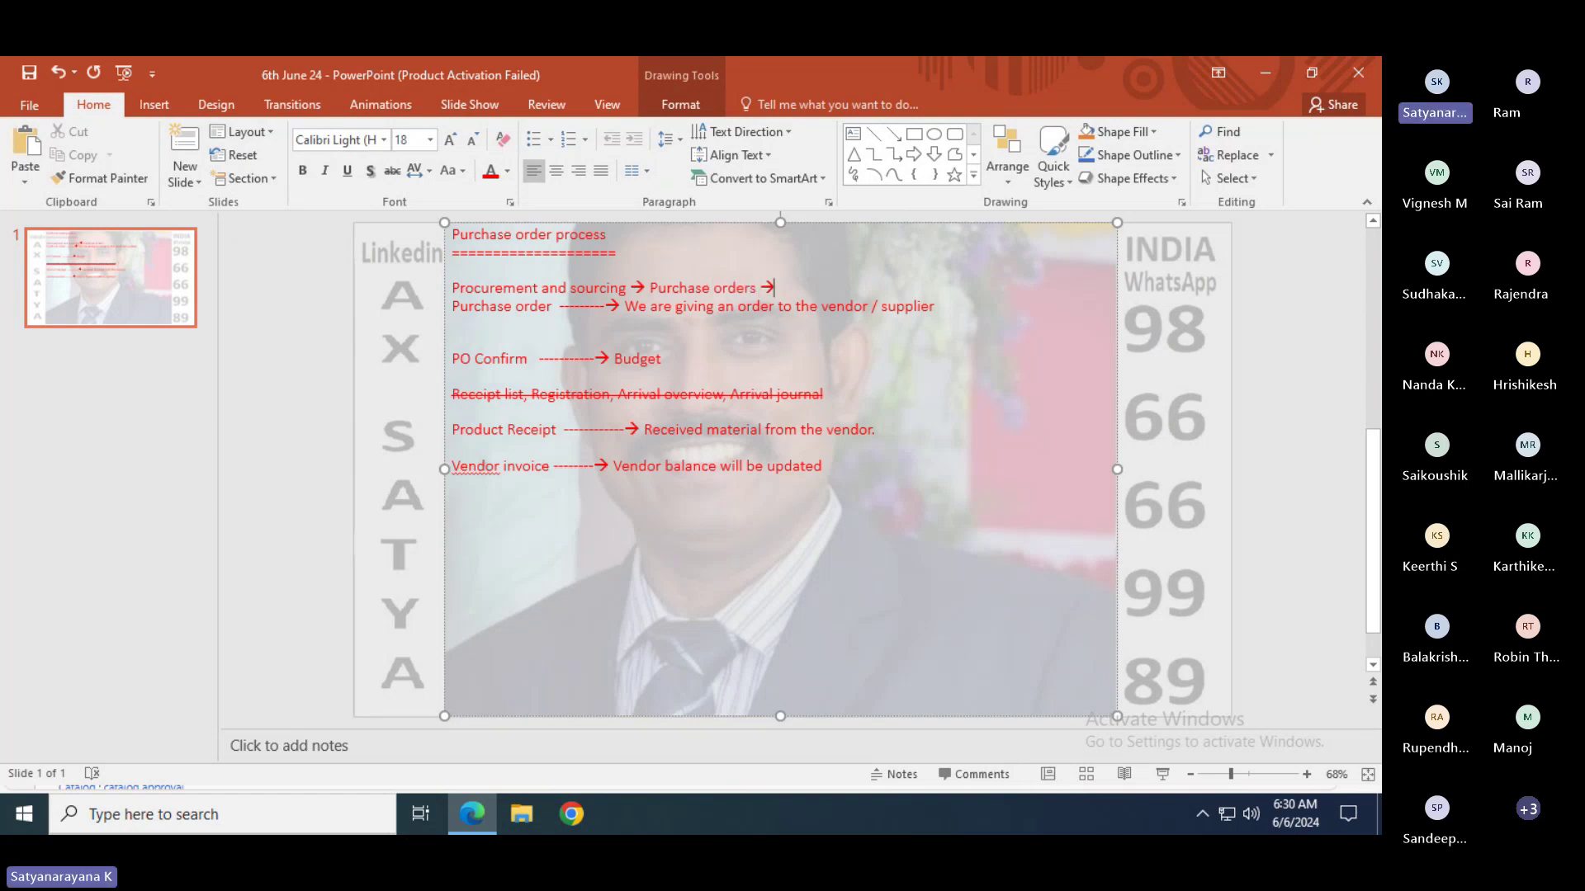
type(" All purcha")
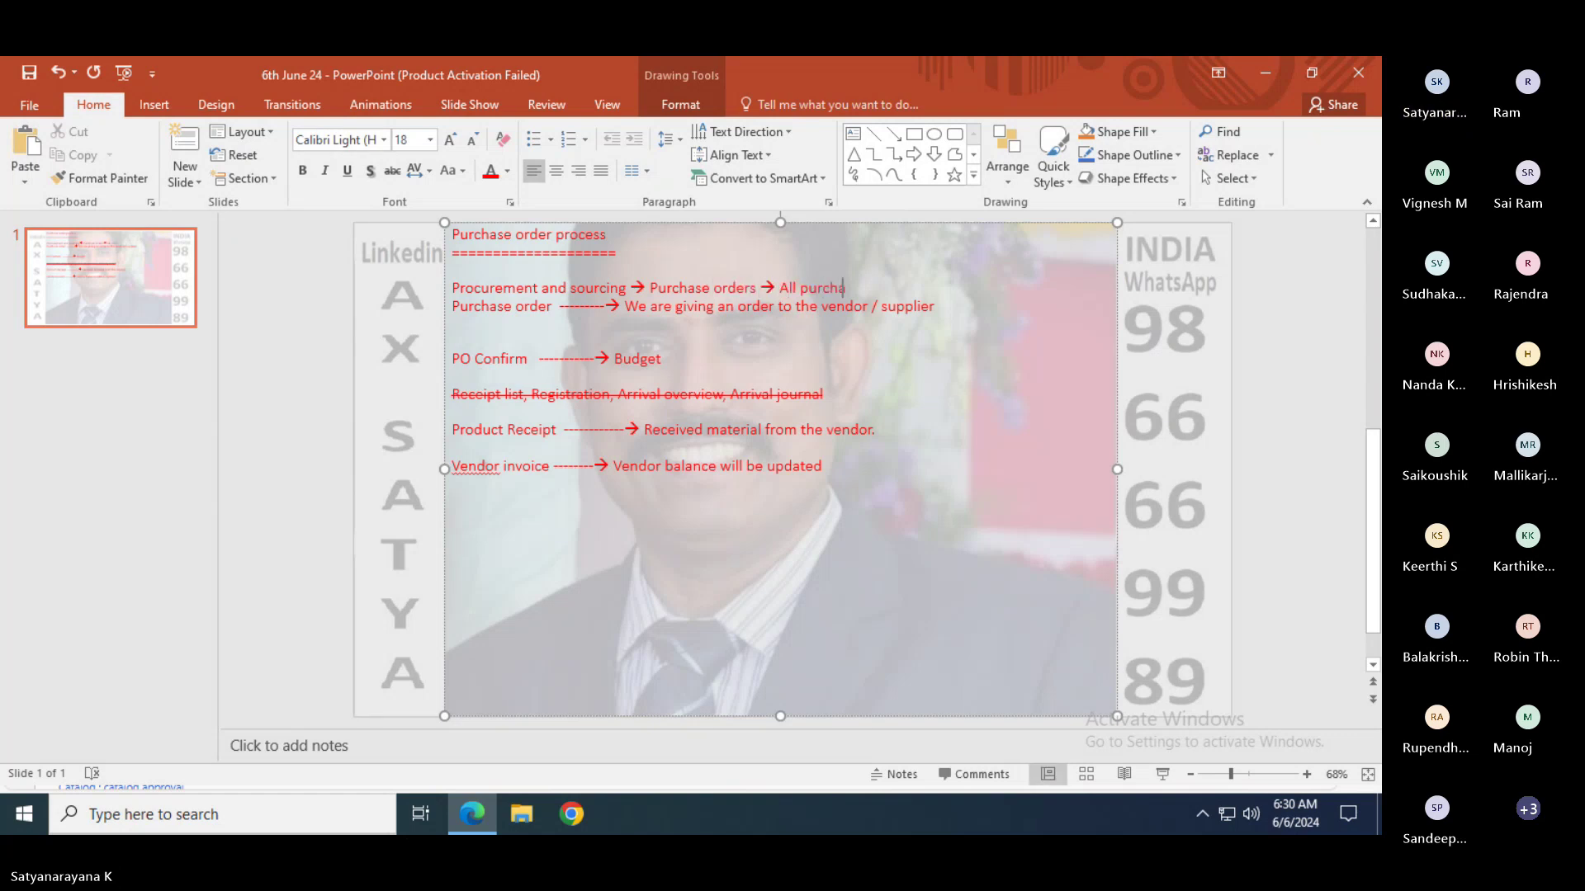
type("se orders")
key("Return")
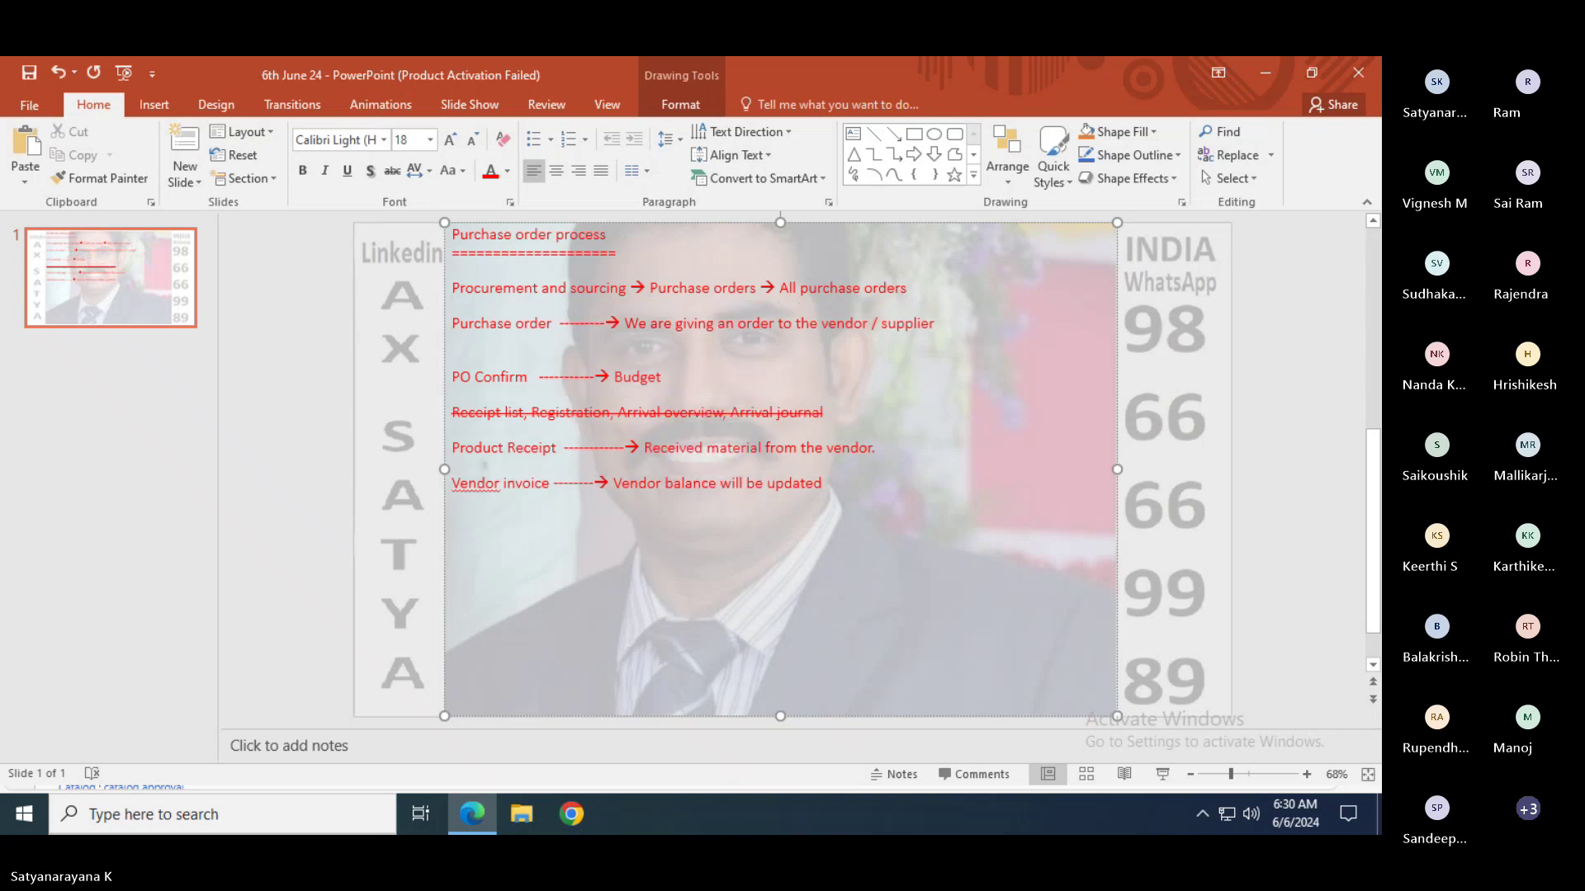
key("BackSpace")
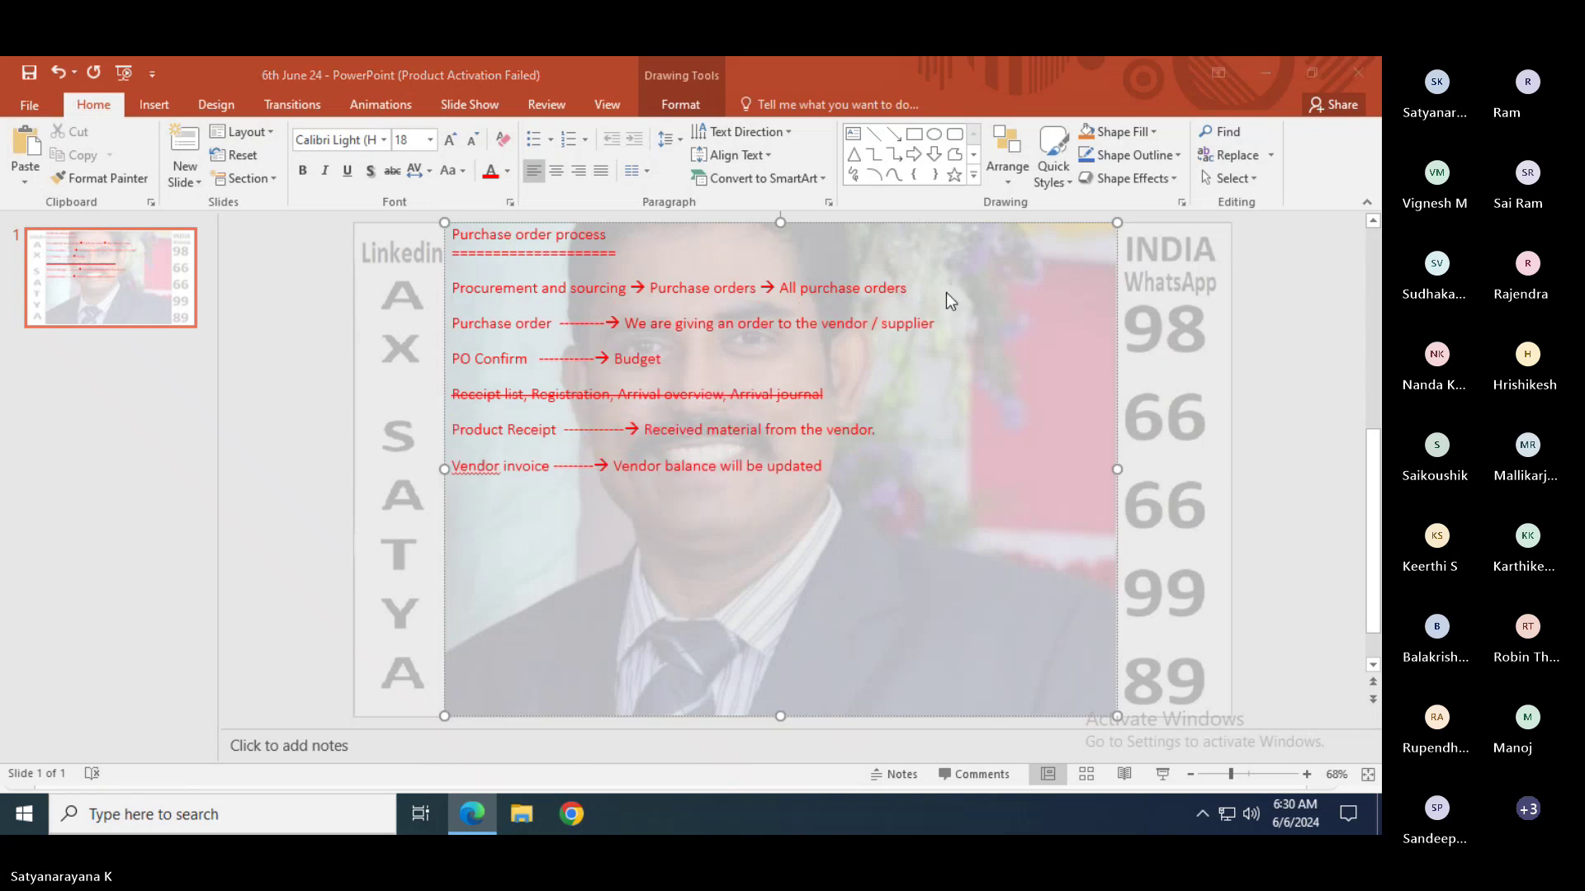
- Switch to Finance and Operations in the browser and open All purchase orders under the Procurement and sourcing module
key("alt+Tab")
key("alt+Tab")
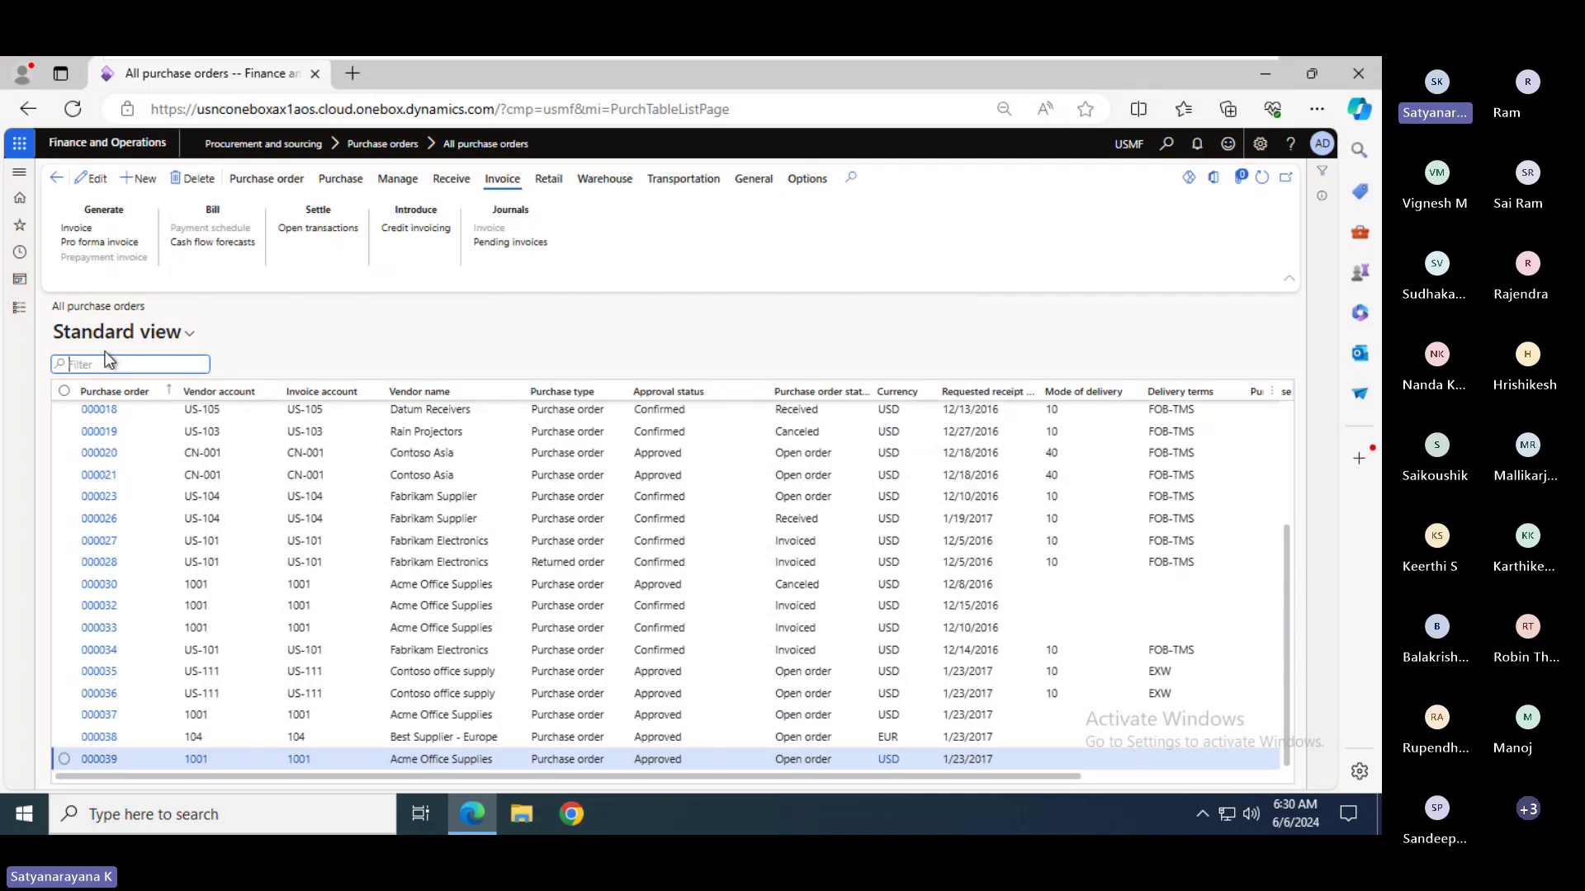
left_click(19, 307)
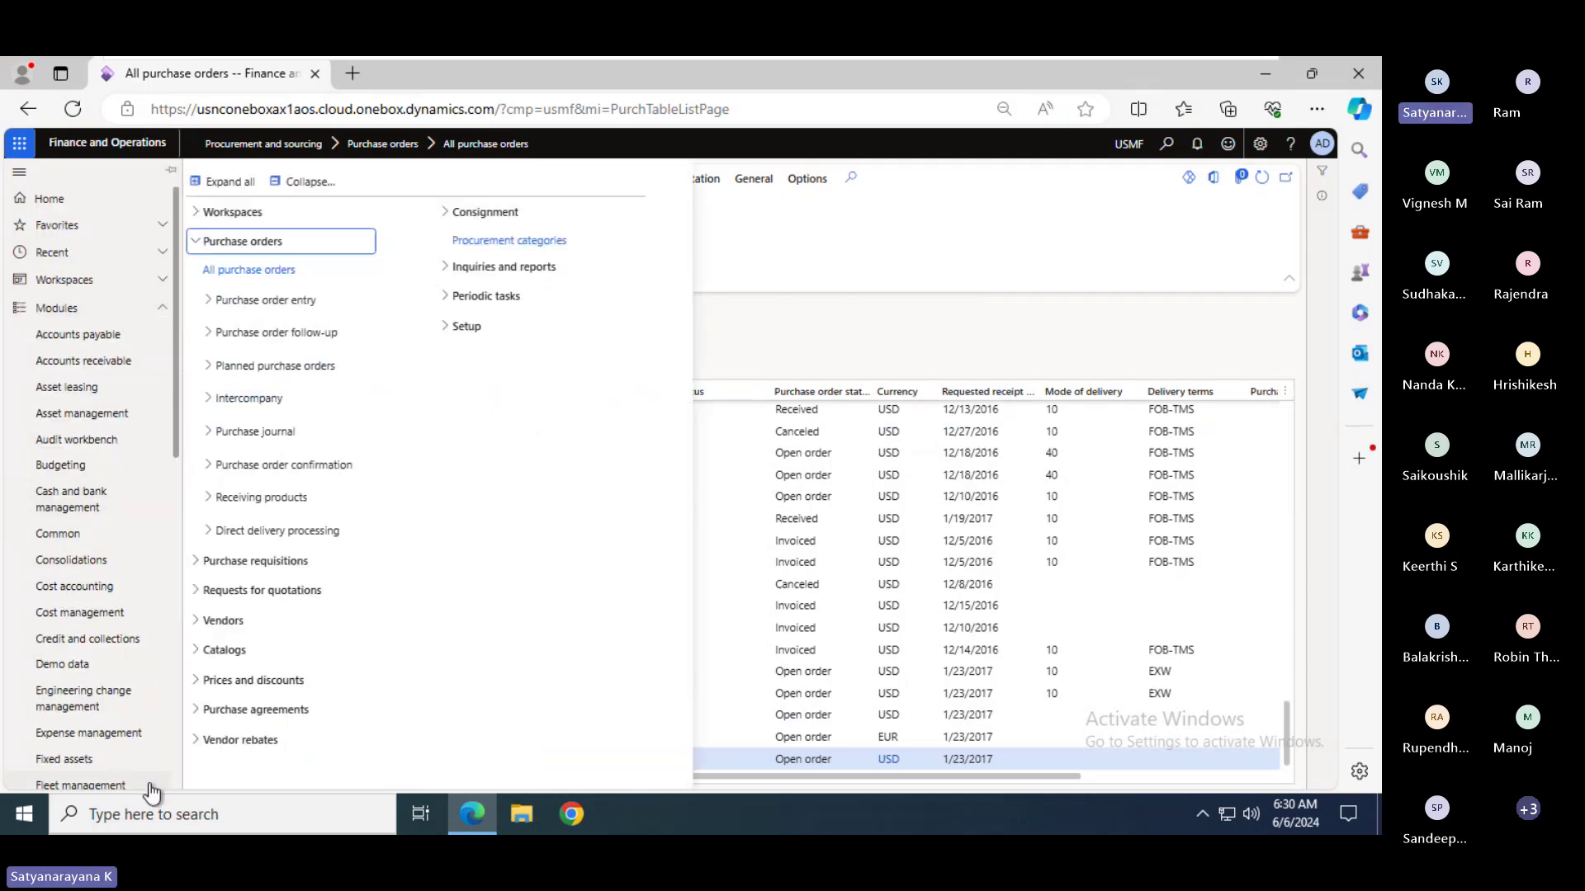
left_click(174, 746)
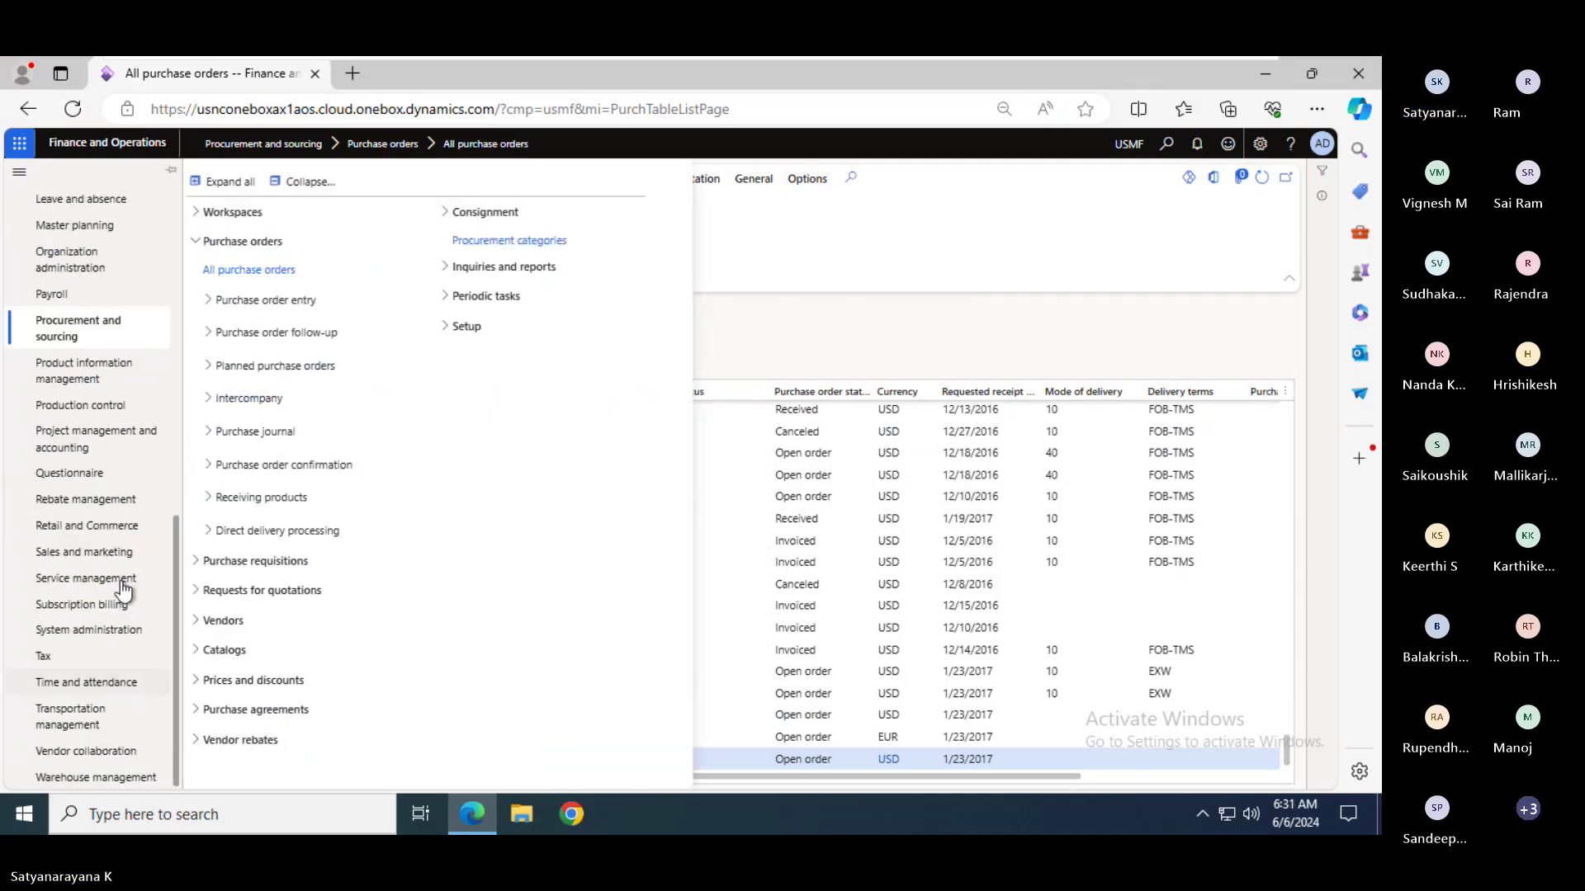
left_click(235, 267)
key("alt+Left")
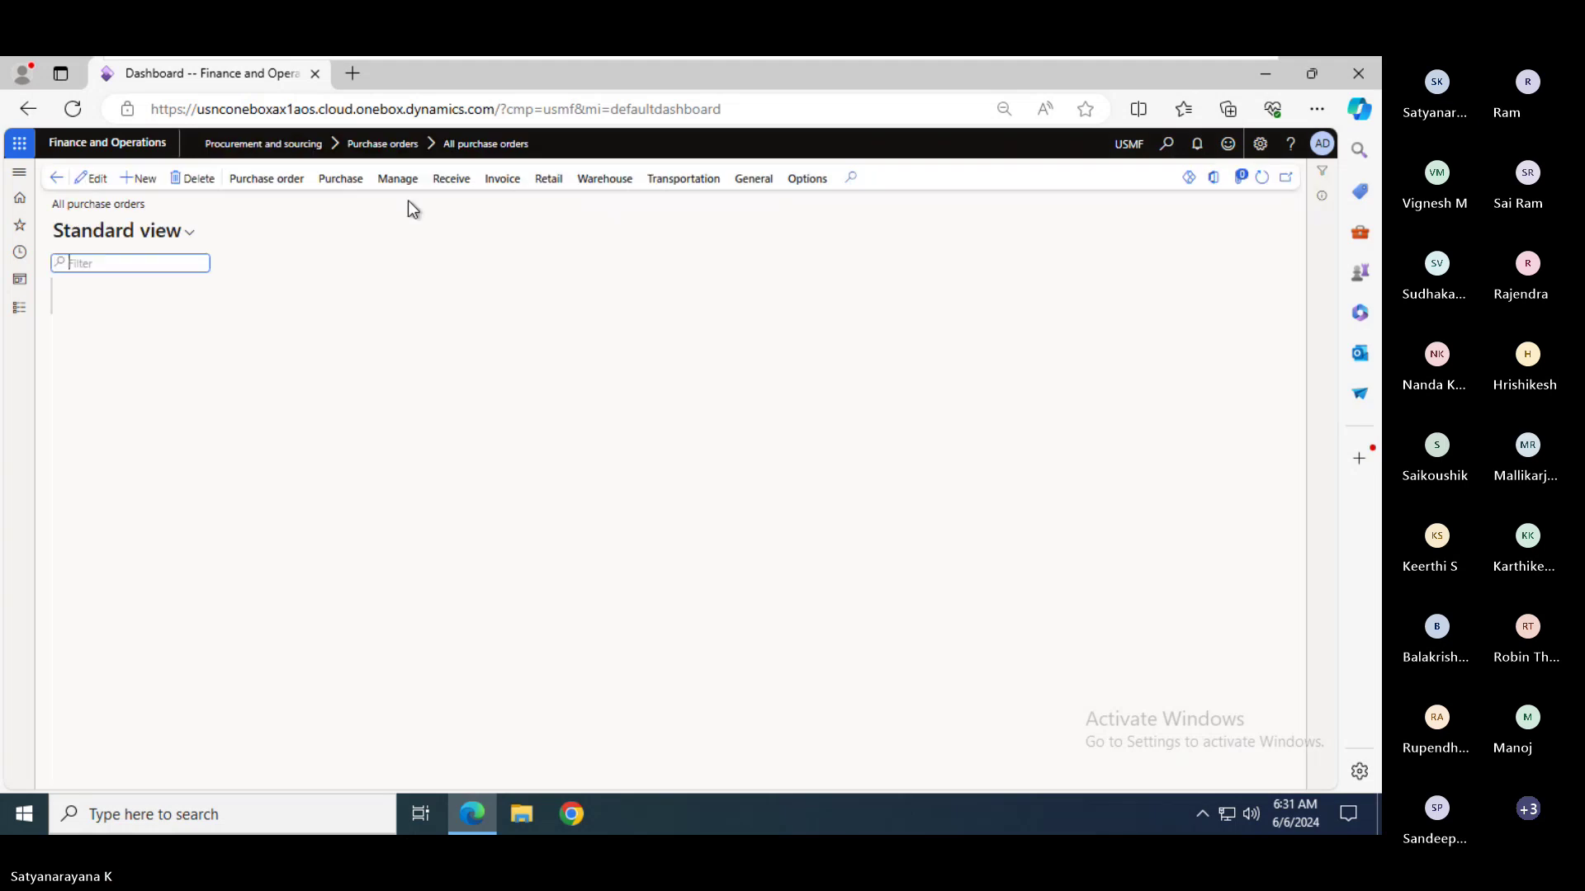
- Duplicate the All purchase orders browser tab and return to the original tab
right_click(247, 74)
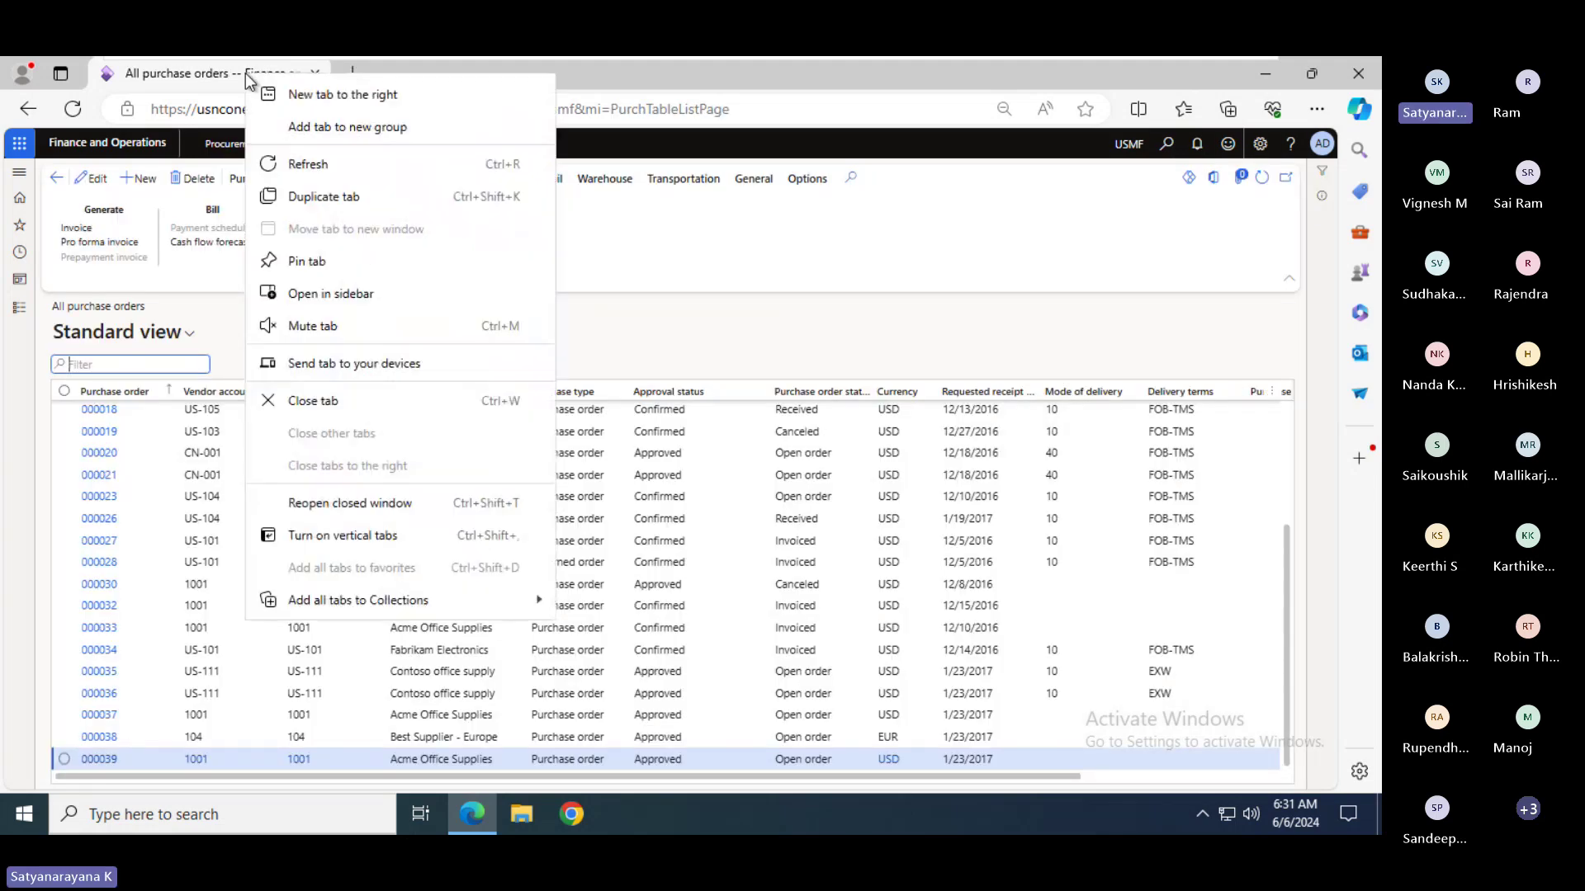
left_click(304, 196)
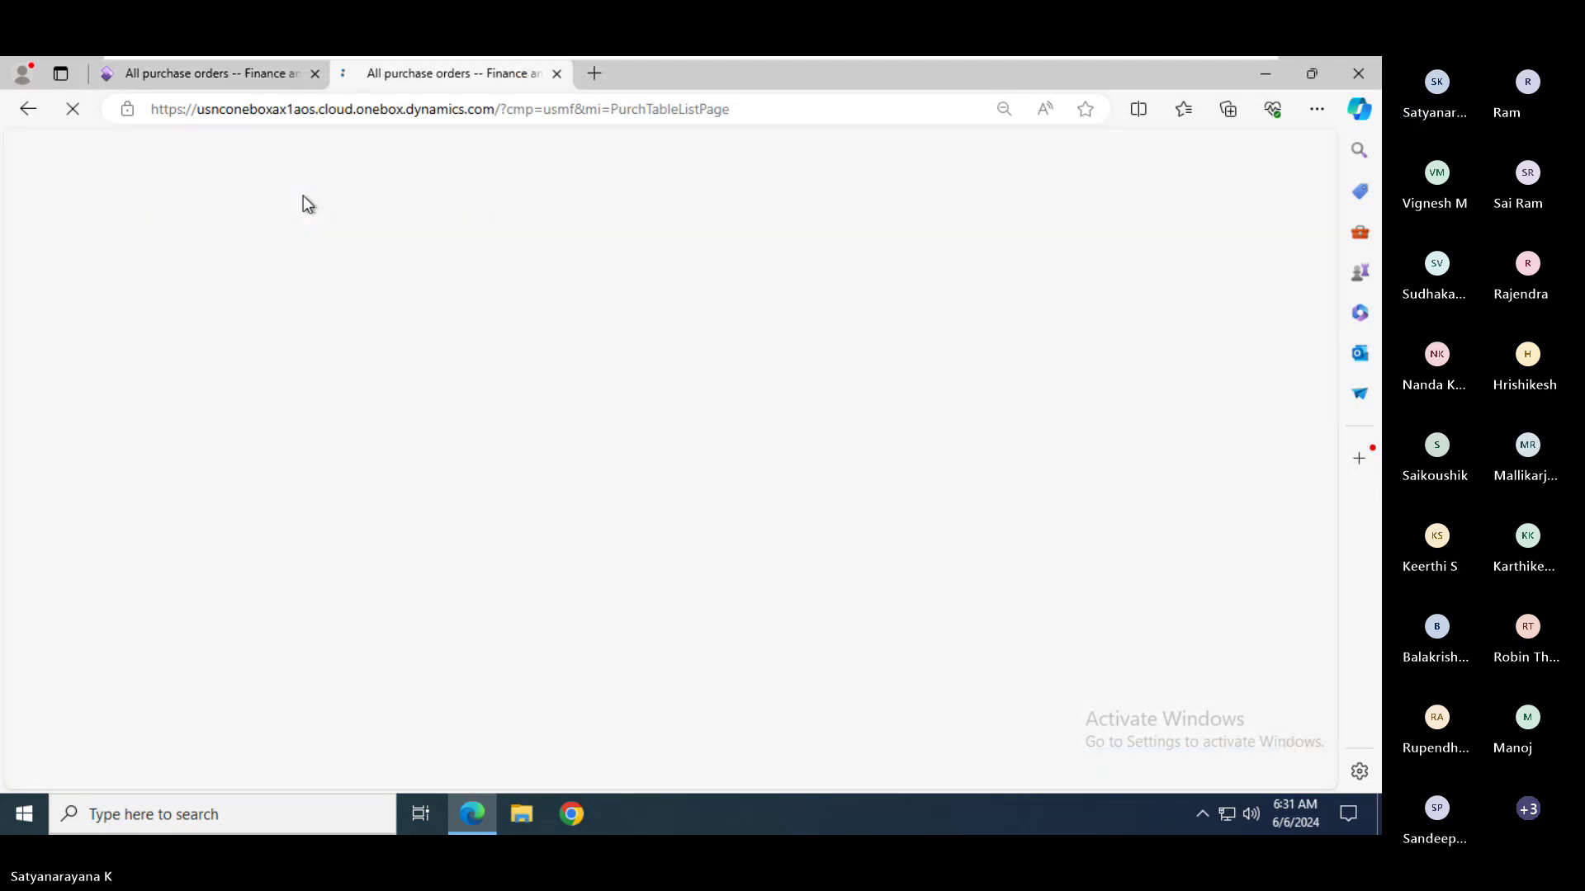
left_click(237, 76)
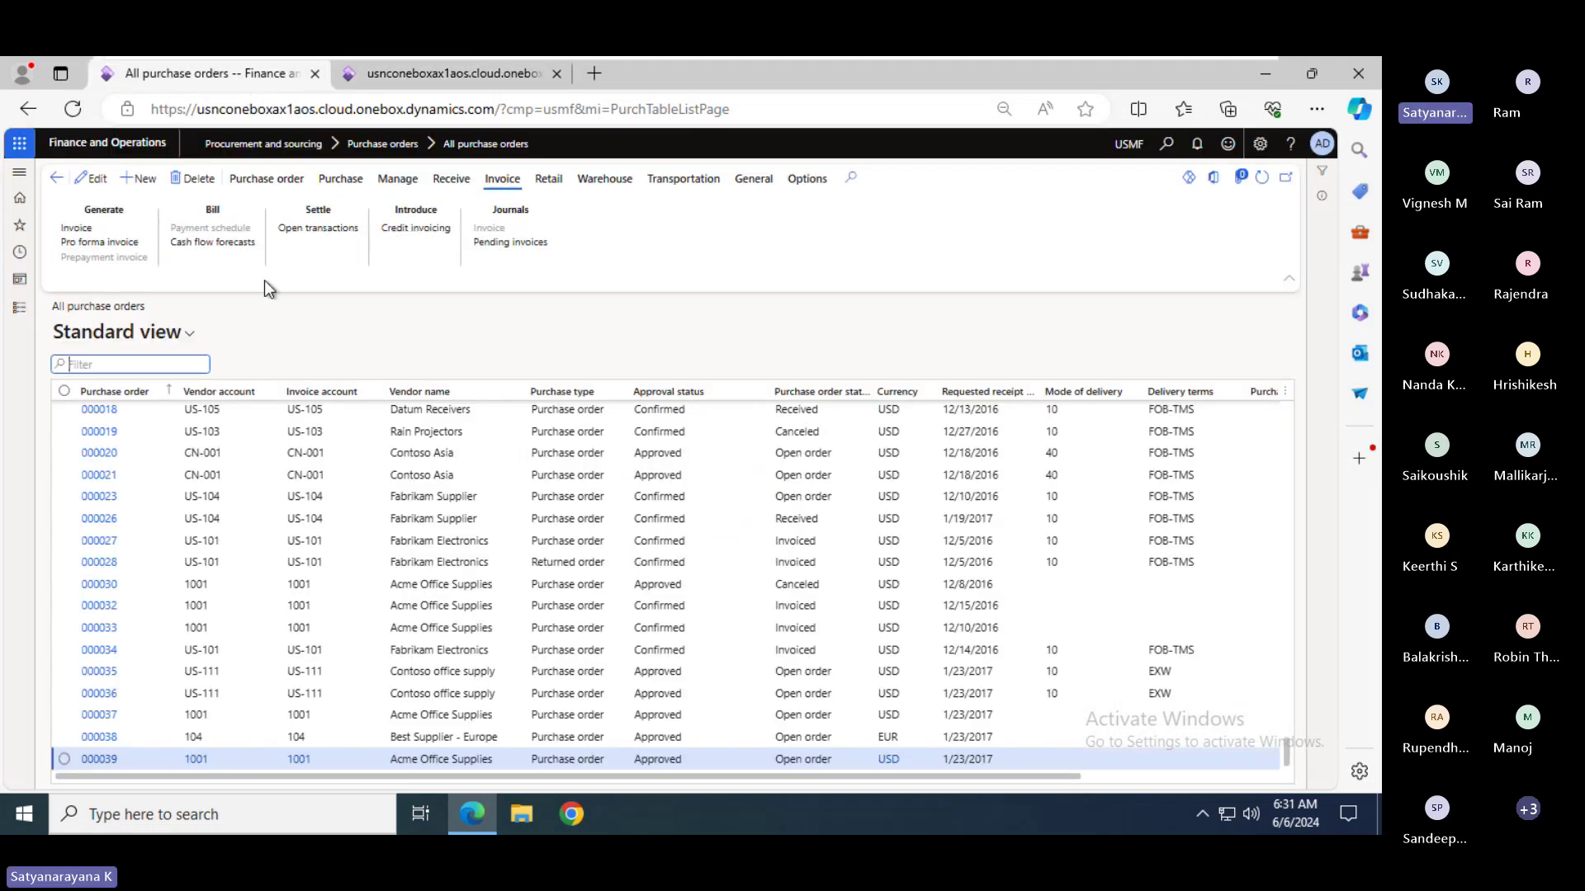
- Start a new purchase order with Acme Office Supplies as the vendor account
left_click(142, 181)
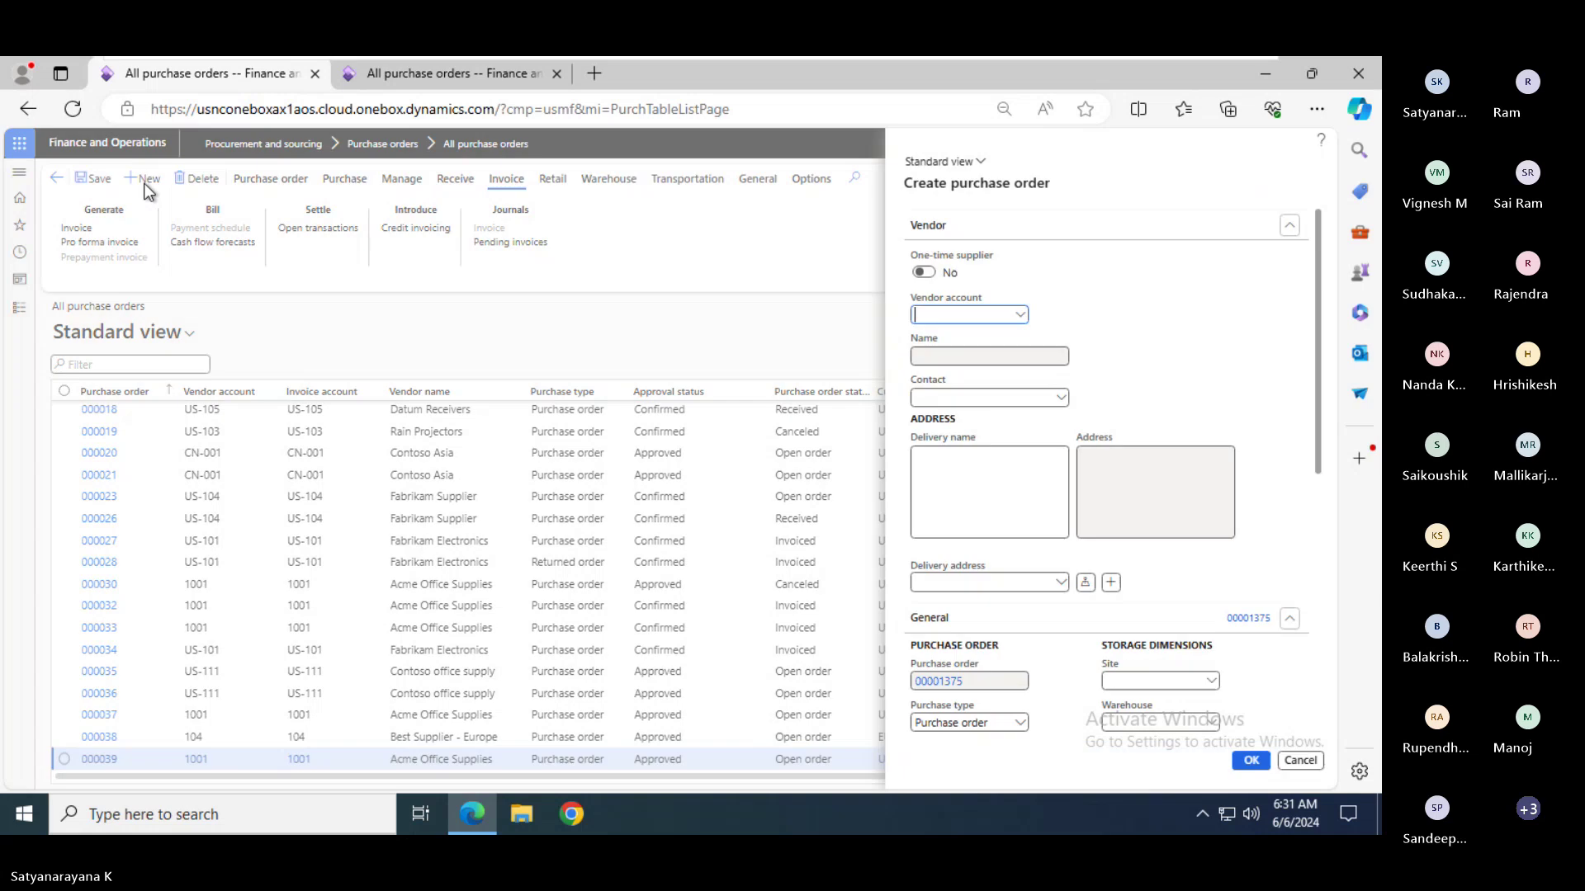
left_click(1024, 316)
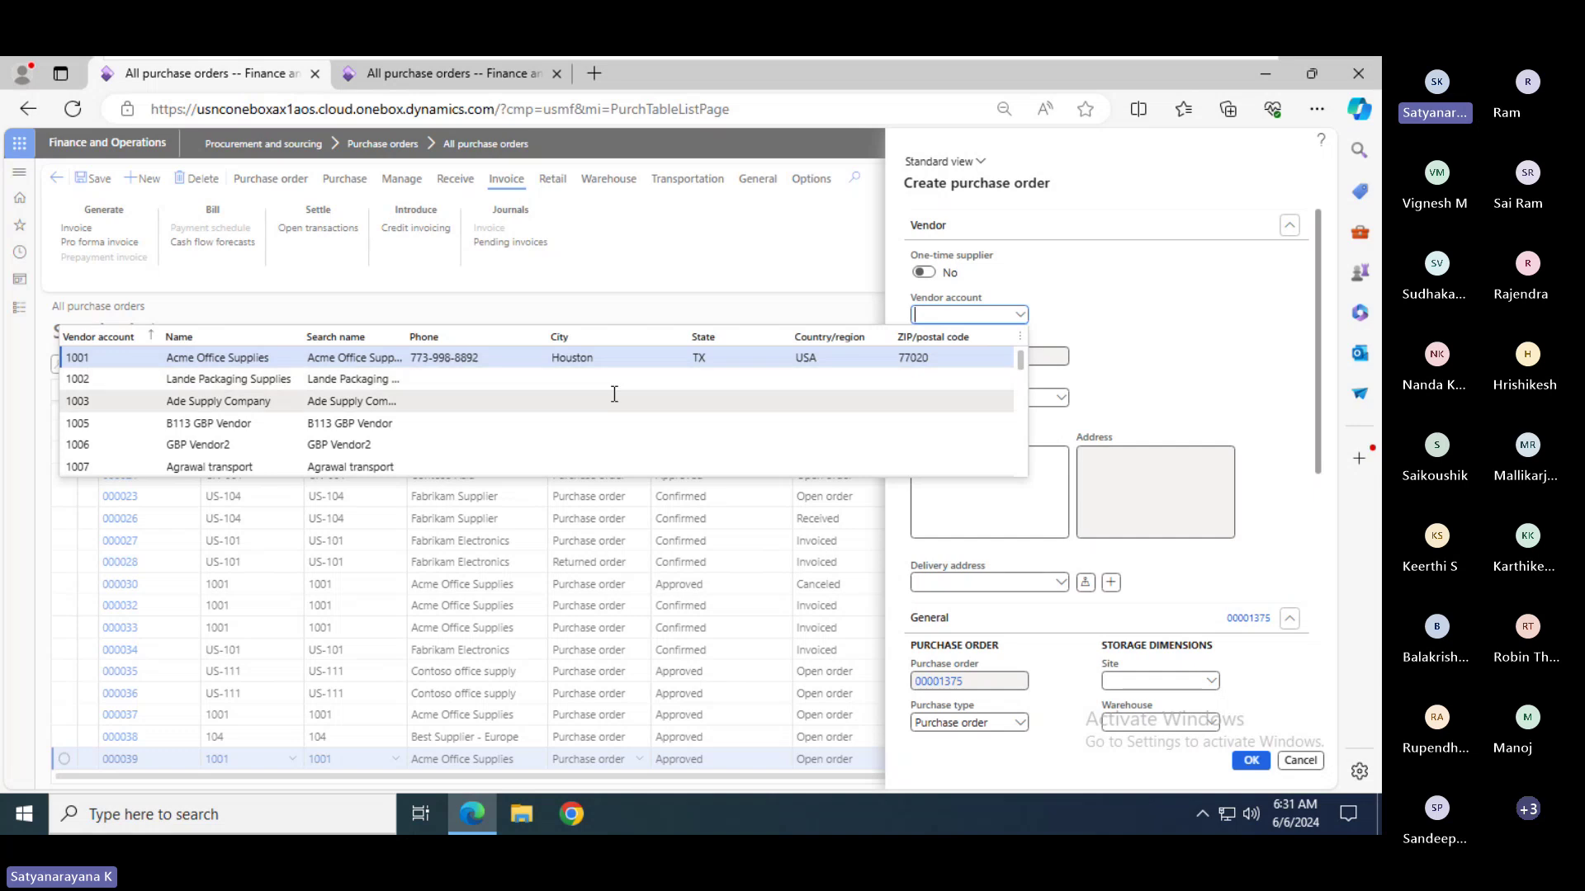
left_click(99, 358)
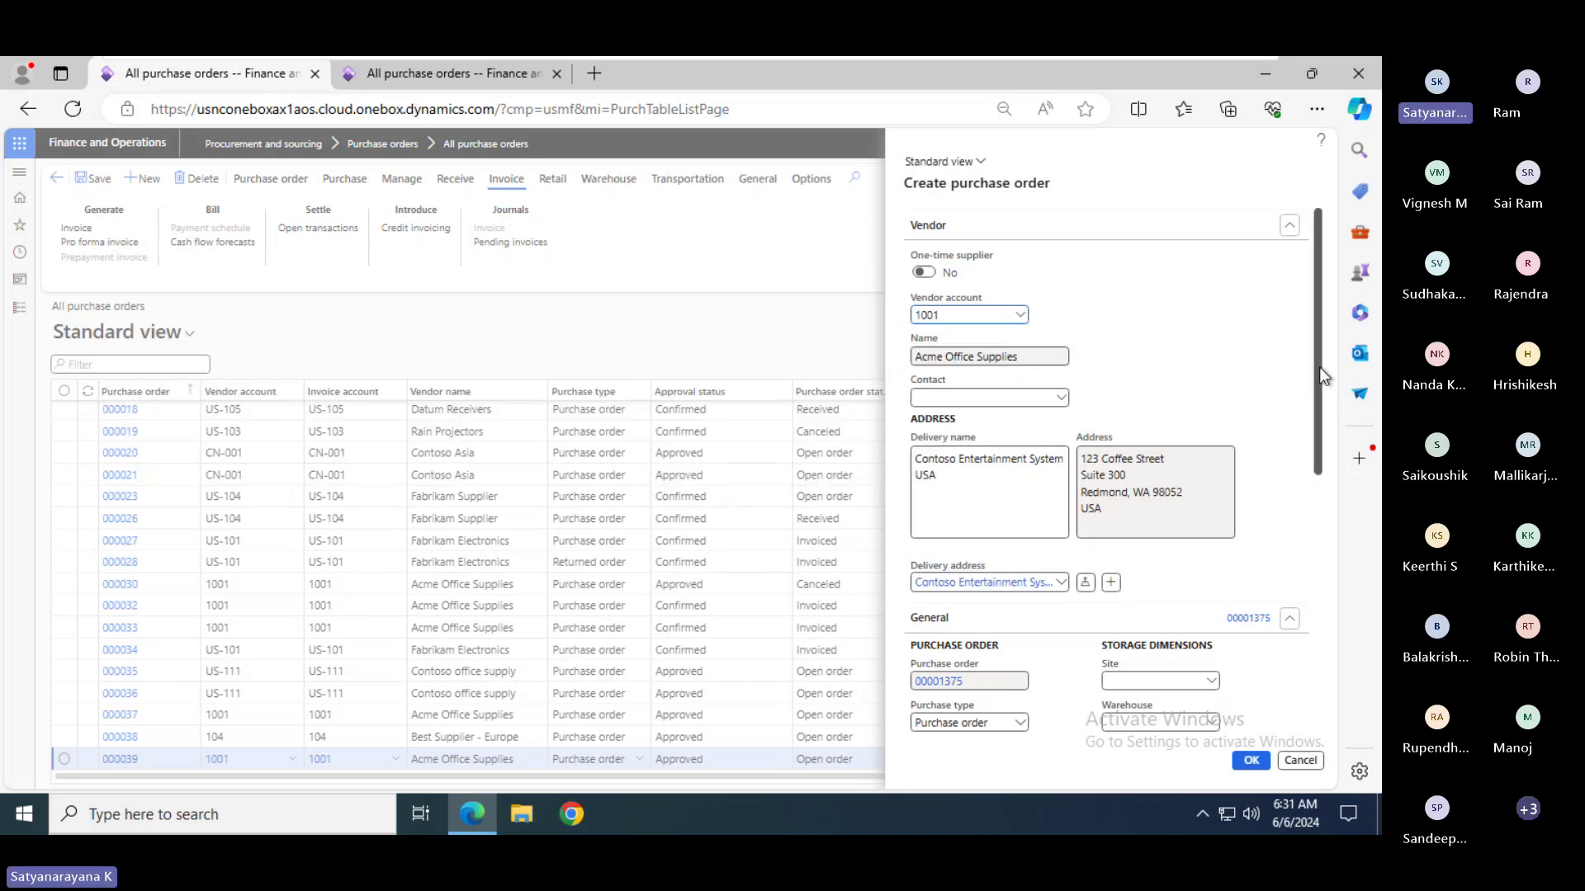
- Set the purchase order's warehouse to 11 and create the order
left_click_drag(1320, 389, 1326, 483)
left_click(1136, 493)
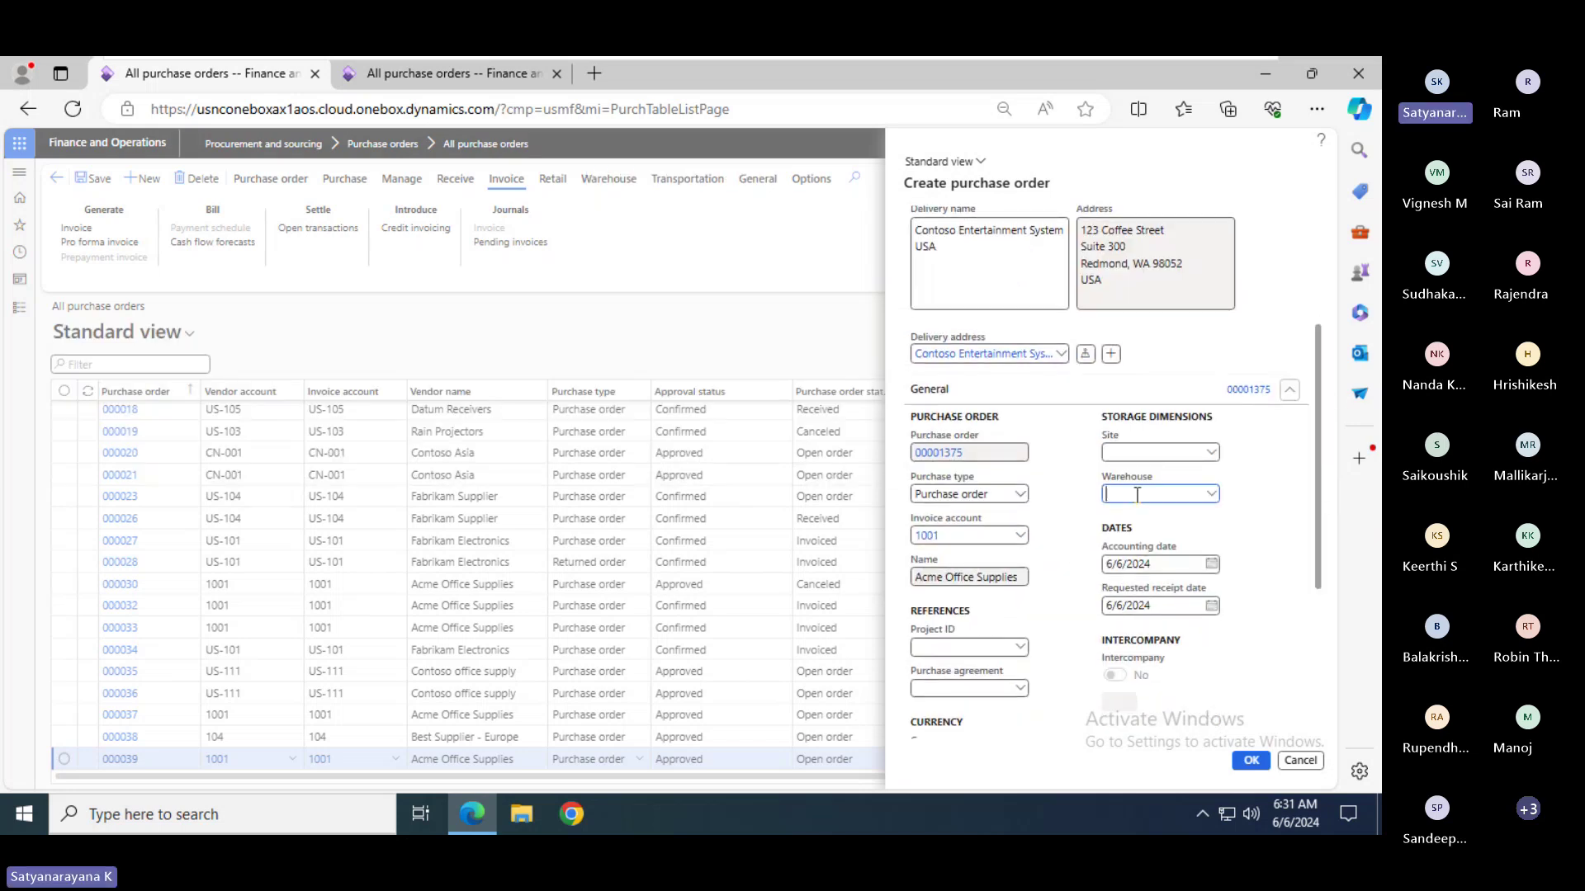
type("11")
key("Tab")
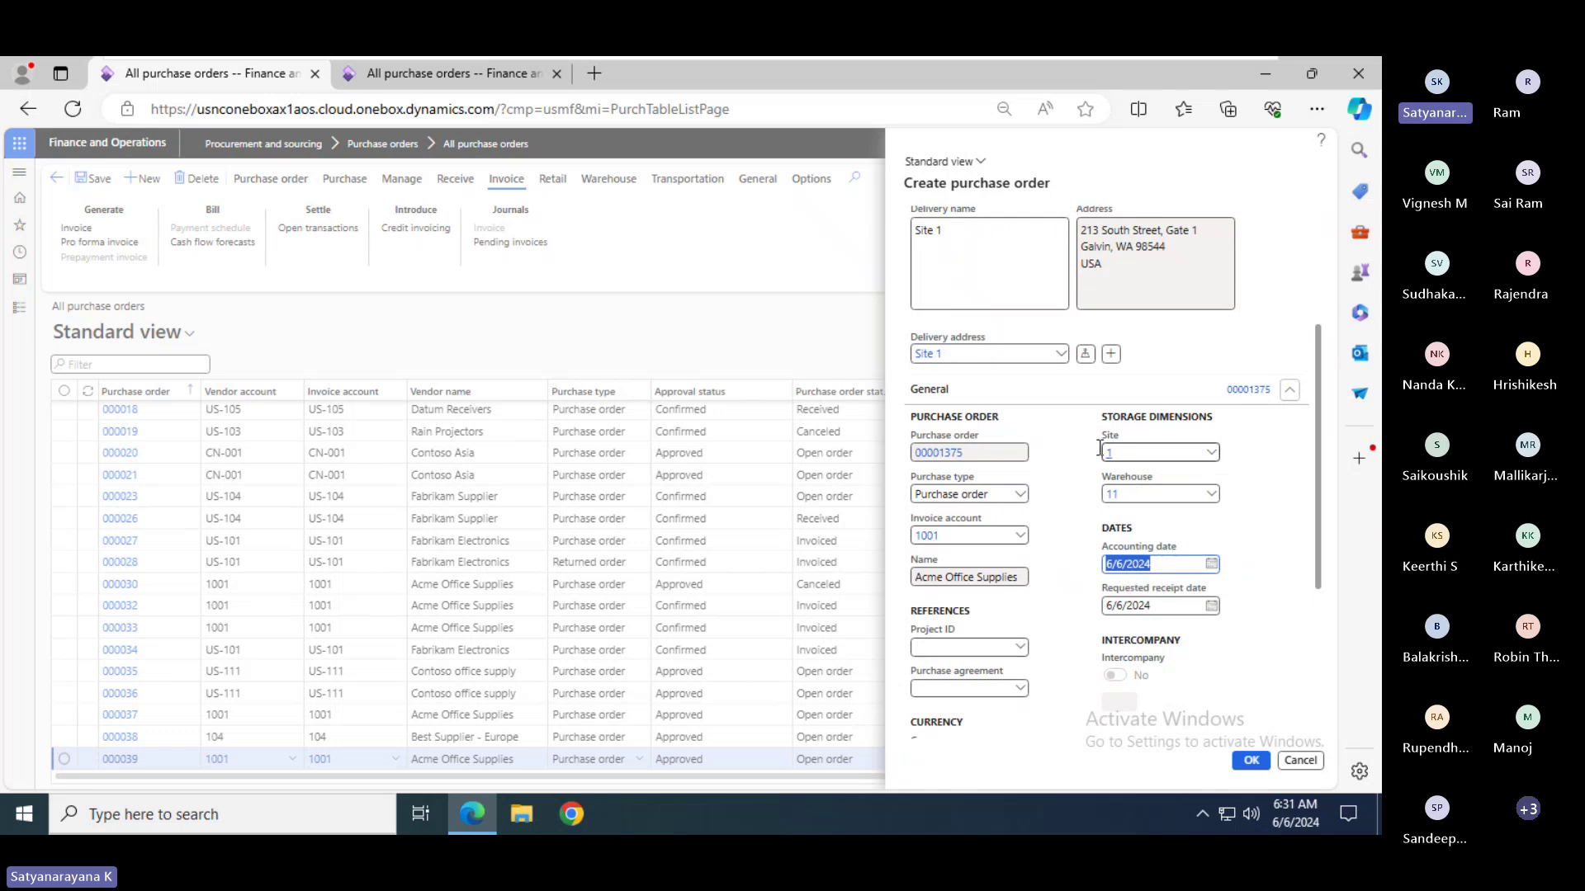
left_click(1251, 760)
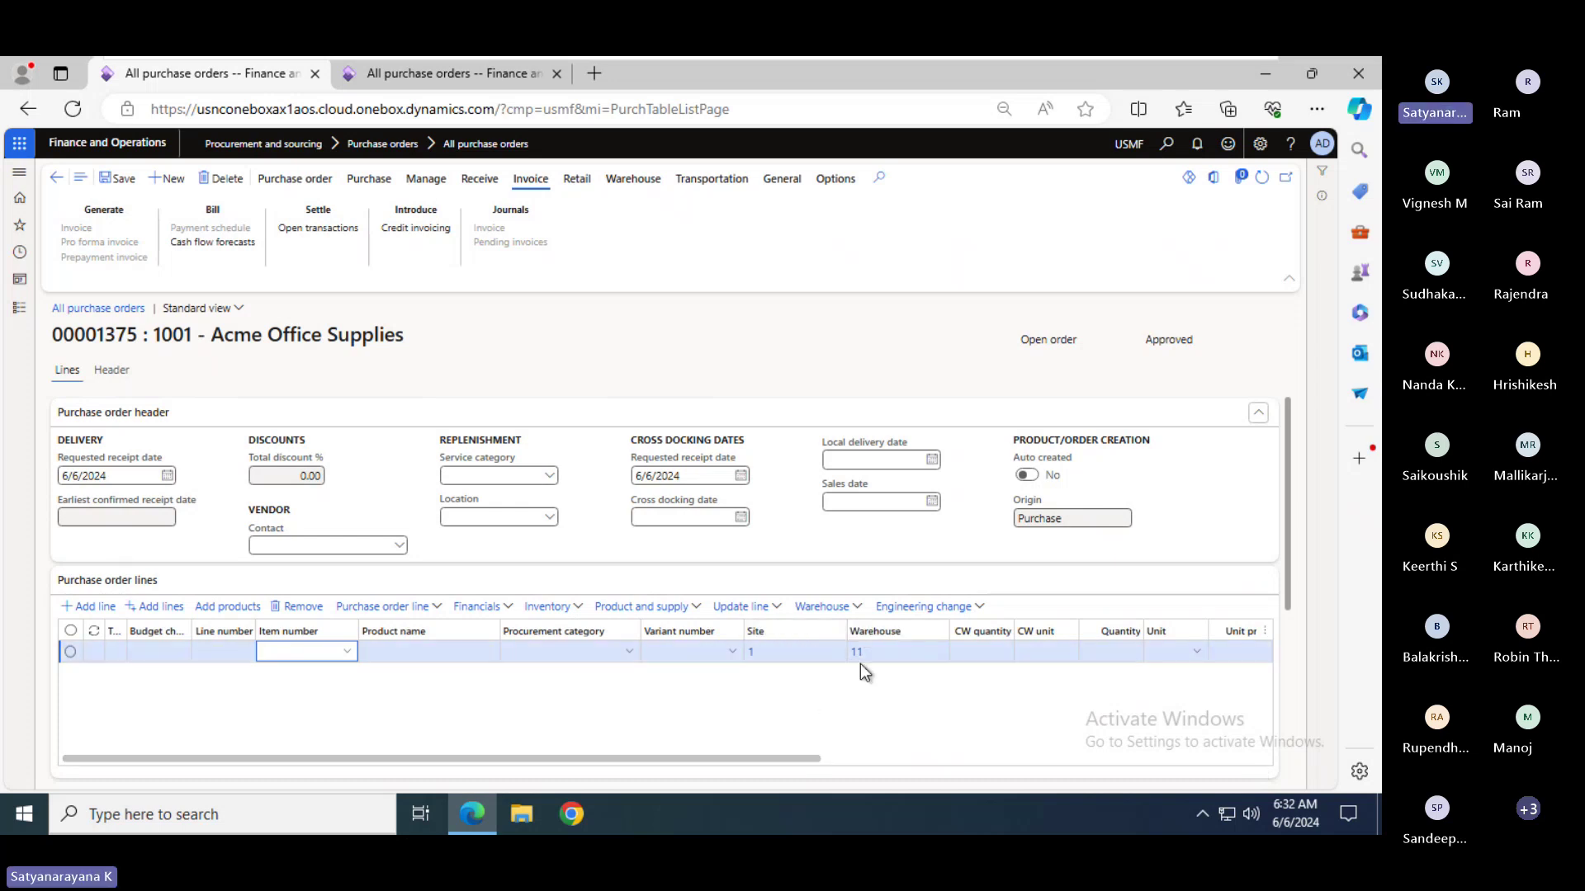
- Choose item 1000, Surface Pro 128 GB, for the first purchase order line
left_click(345, 653)
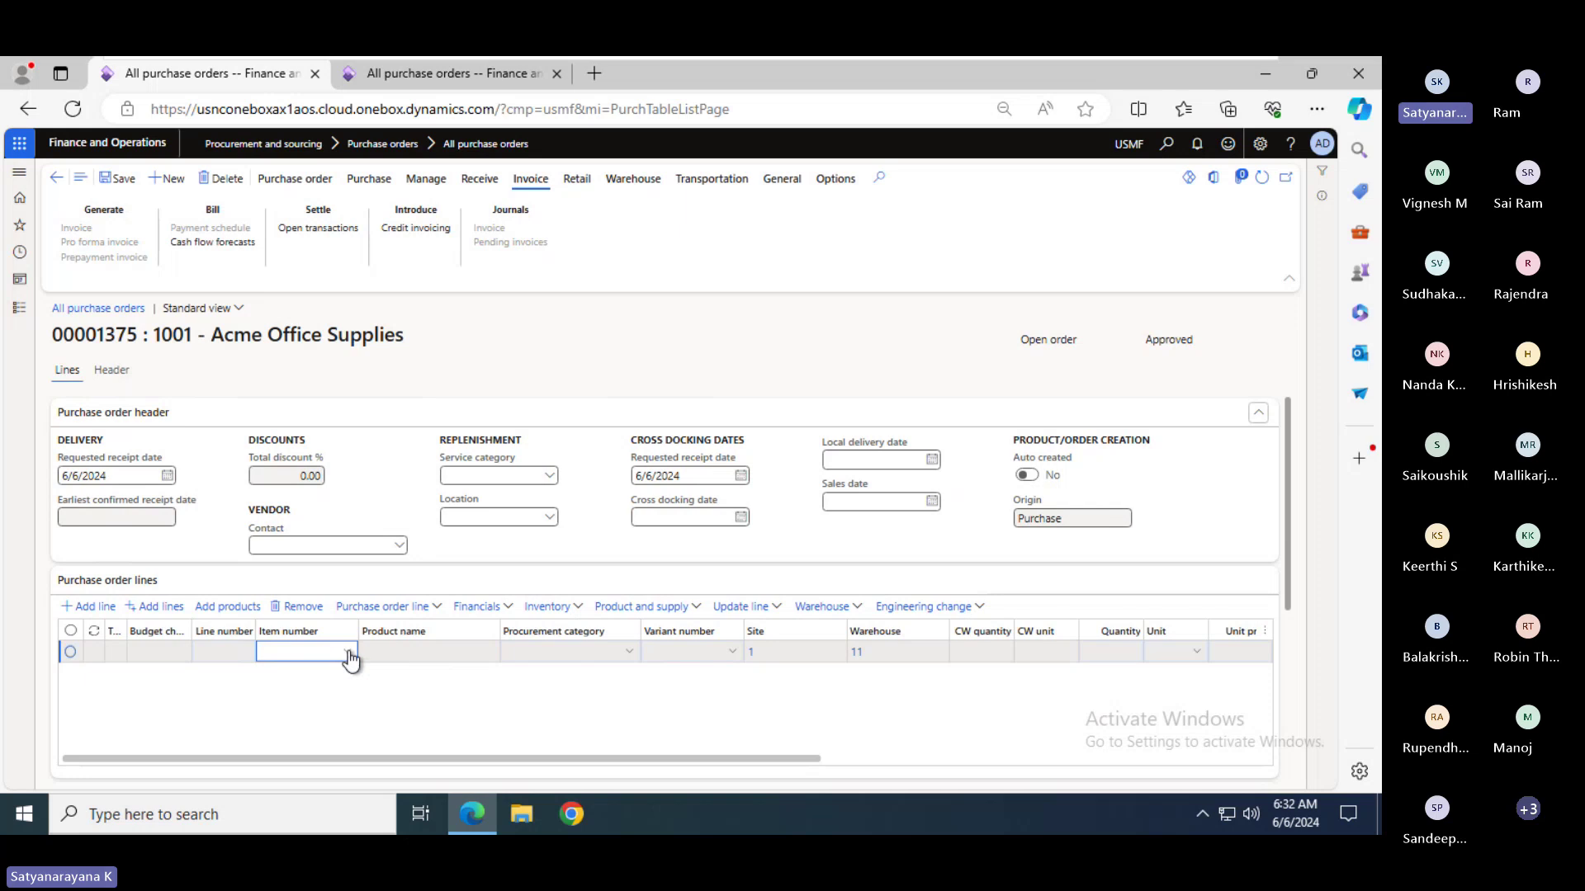
left_click(346, 652)
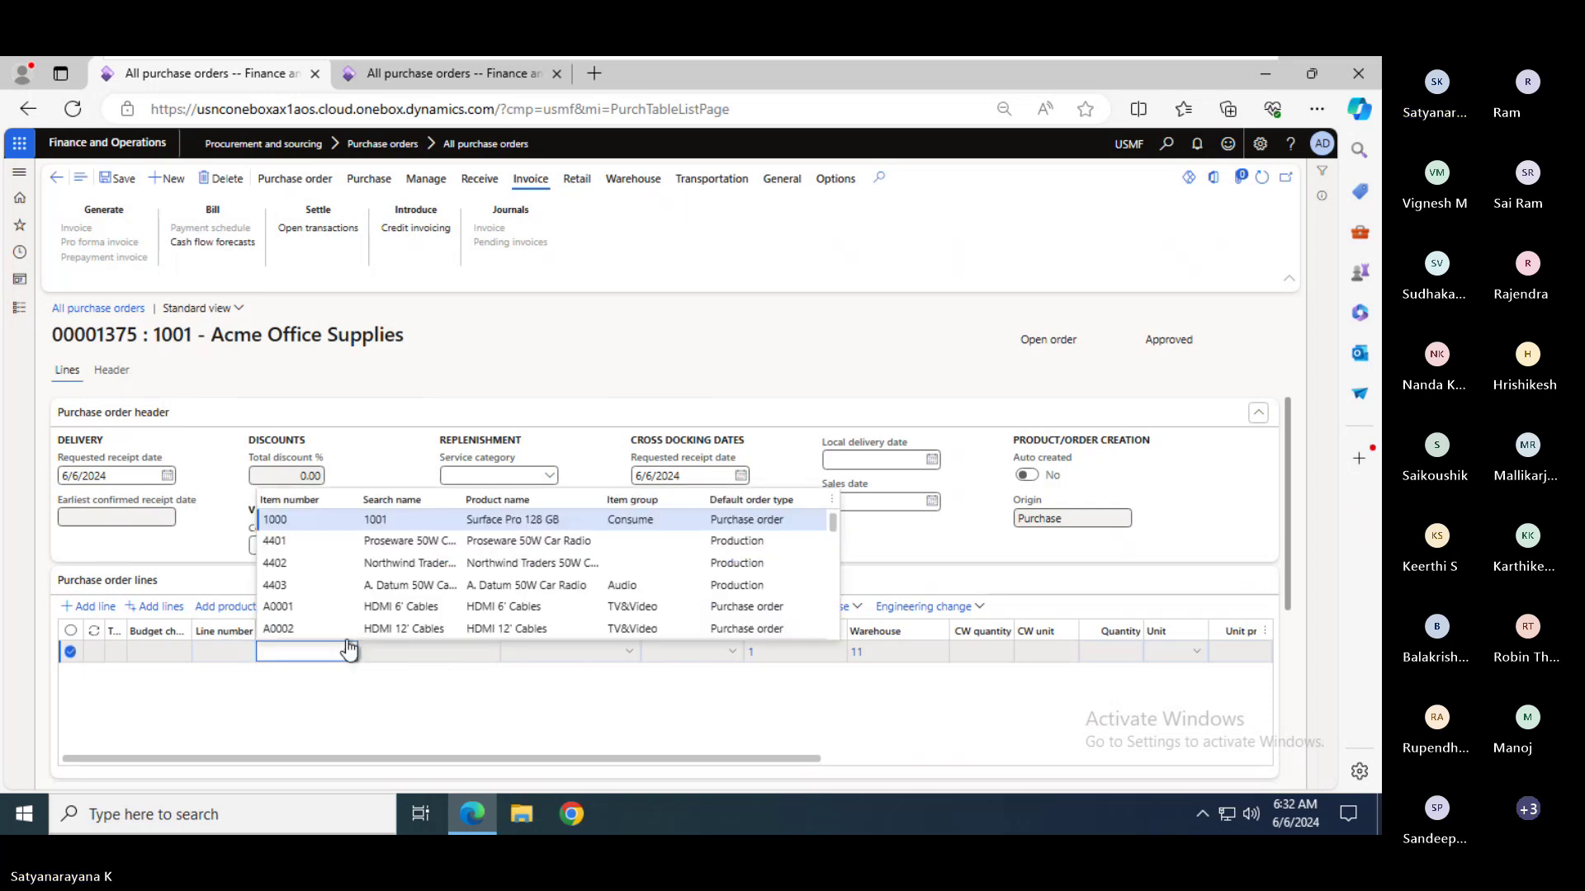
left_click(312, 523)
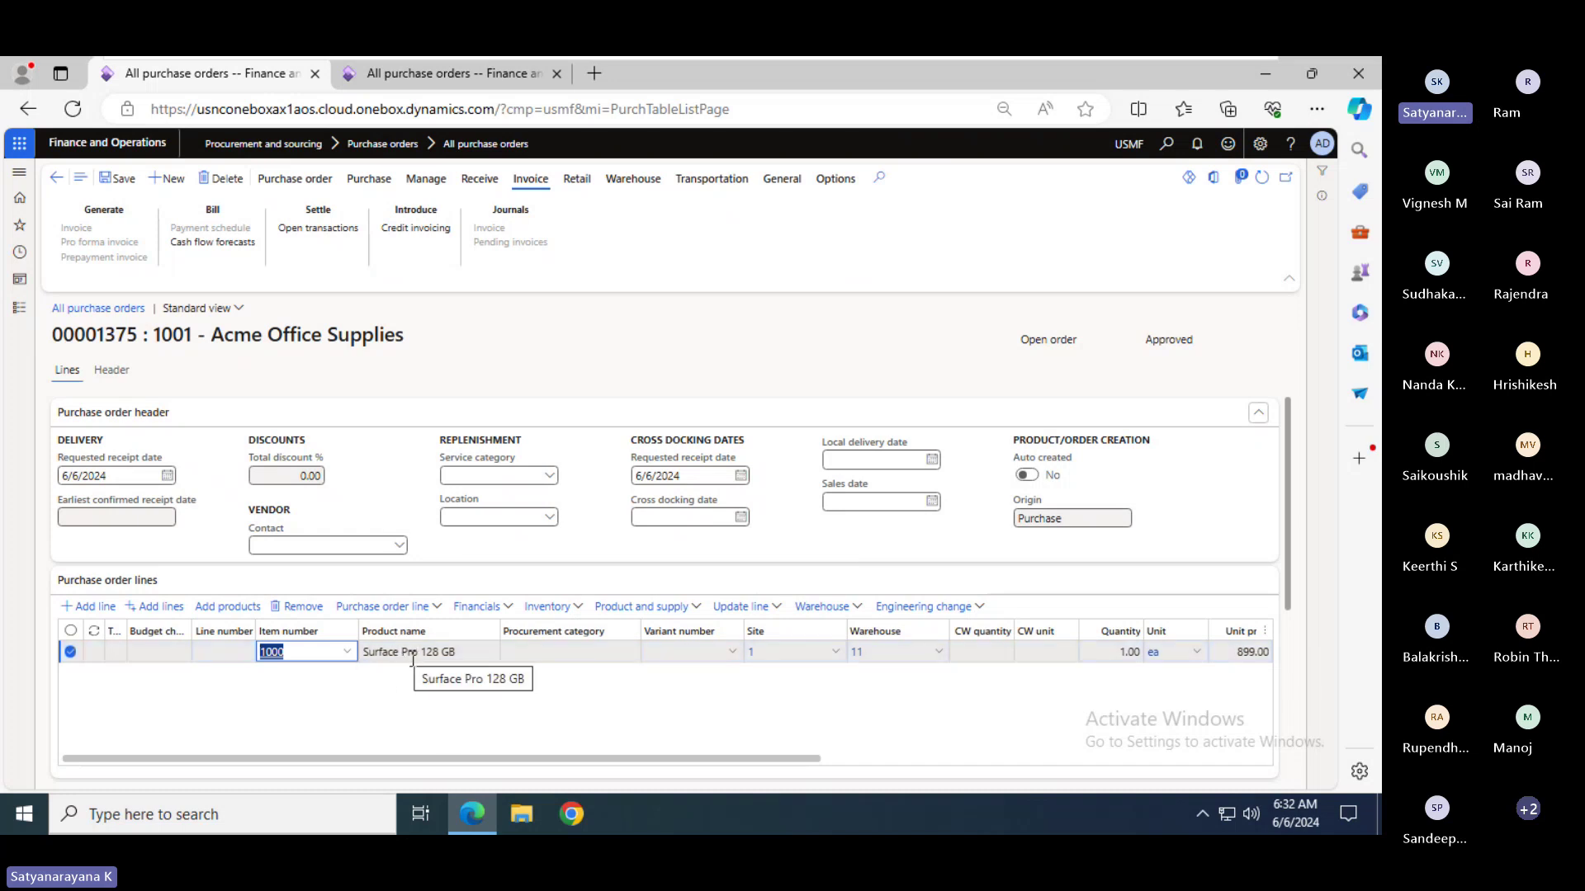
- Examine the Surface Pro line's fields from item number through site, warehouse, quantity, unit and price
key("Tab")
key("Tab")
key("Tab")
key("Tab")
key("Tab")
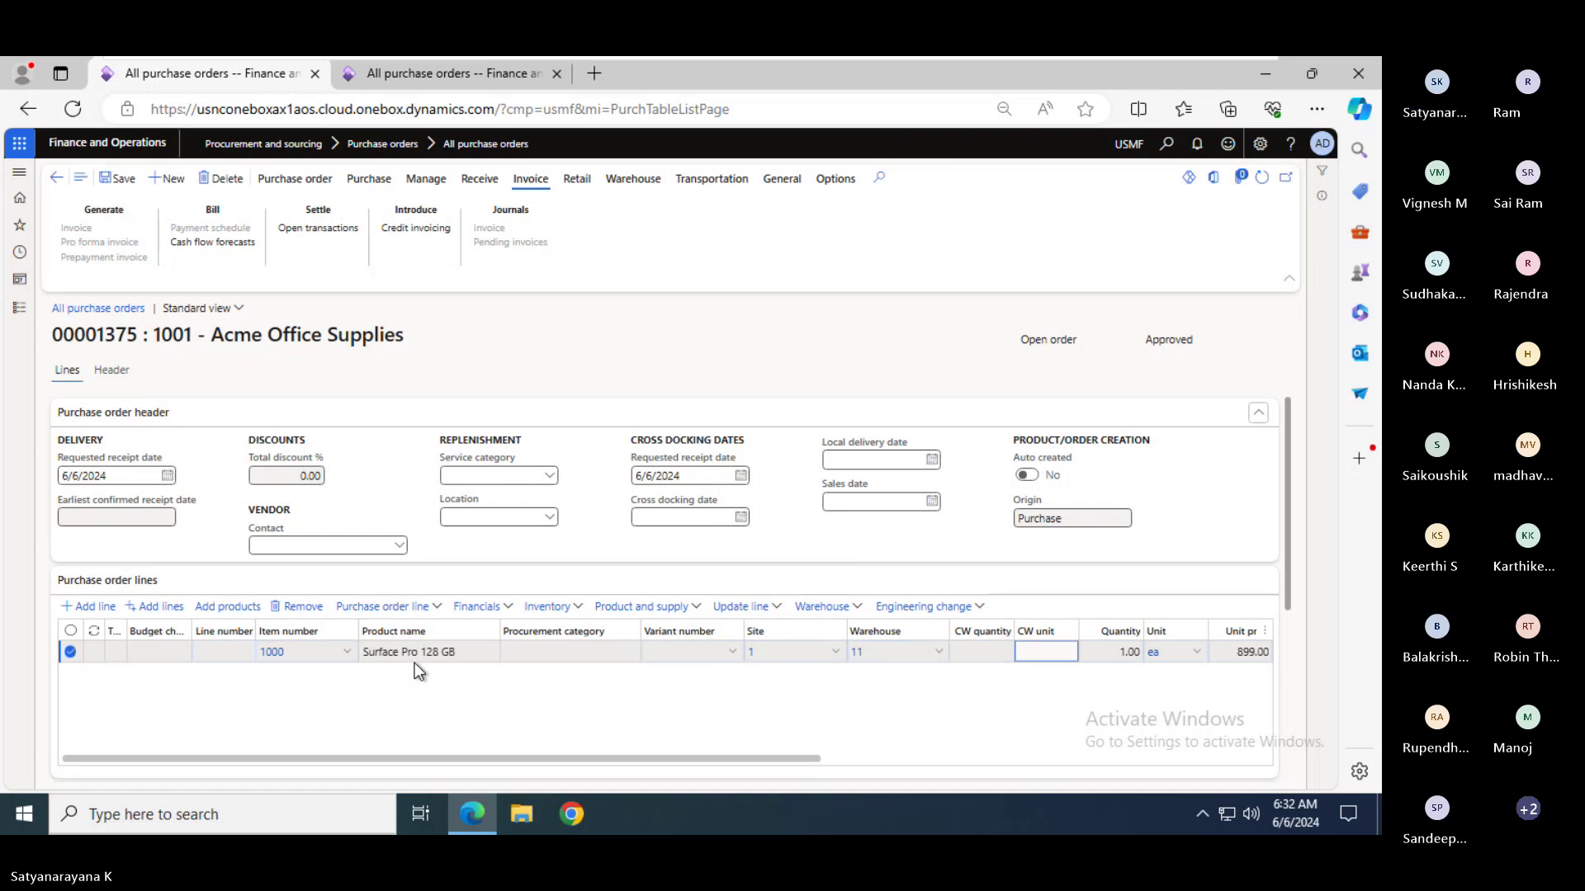
key("Tab")
key("Tab")
key("Tab")
key("Tab")
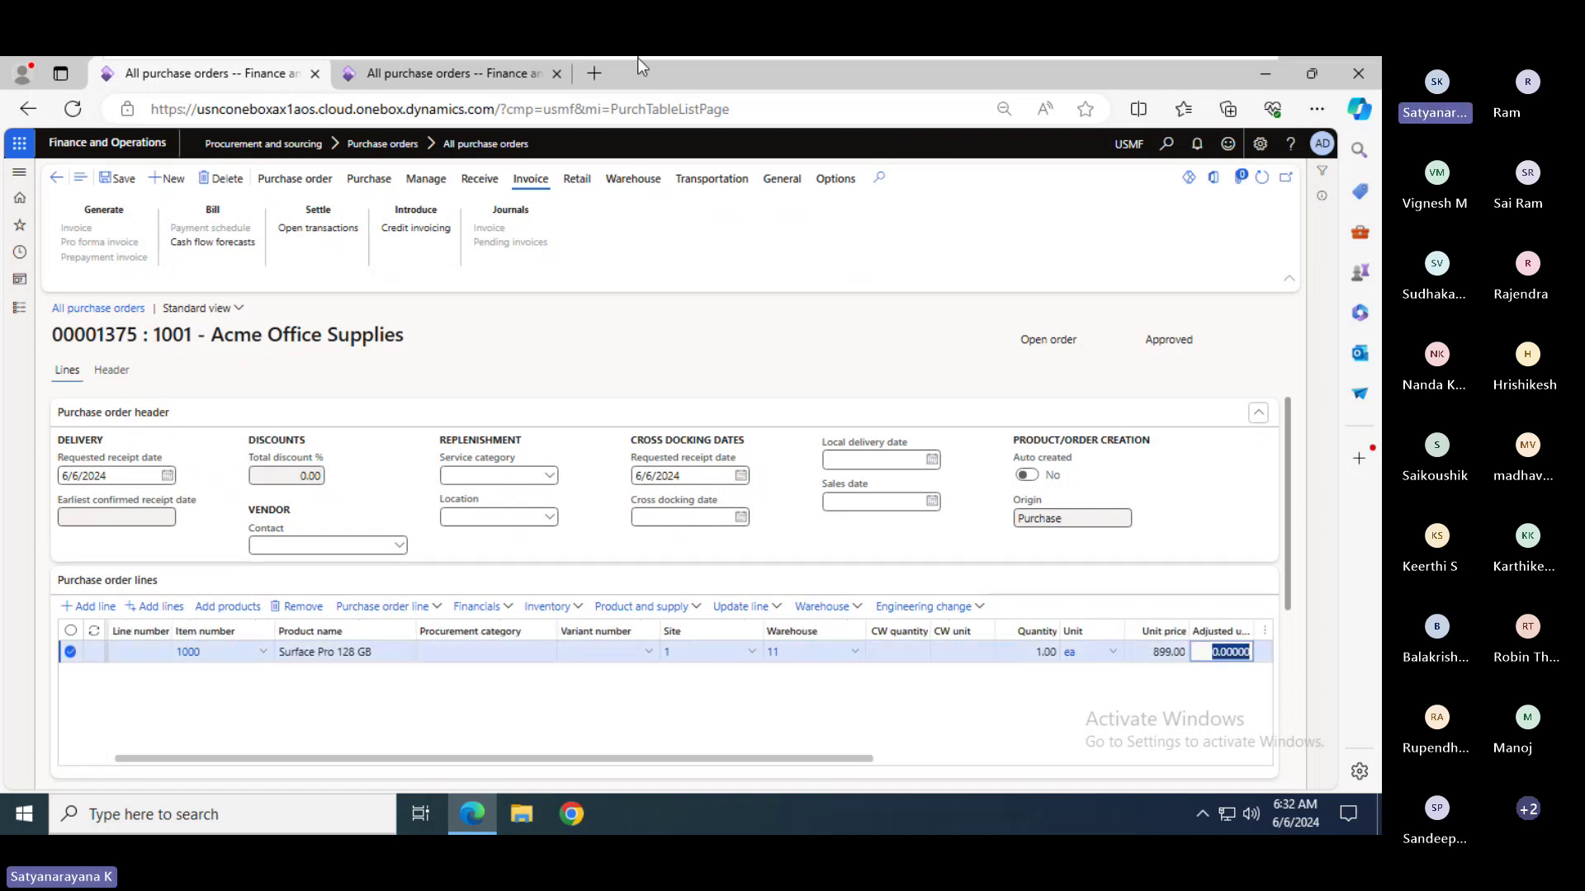
- Switch to the Microsoft Teams meeting and admit the participant waiting in the lobby
mouse_move(777, 64)
key("alt+Tab")
key("alt+Tab")
key("alt+Tab")
key("alt+Tab")
key("alt+Tab")
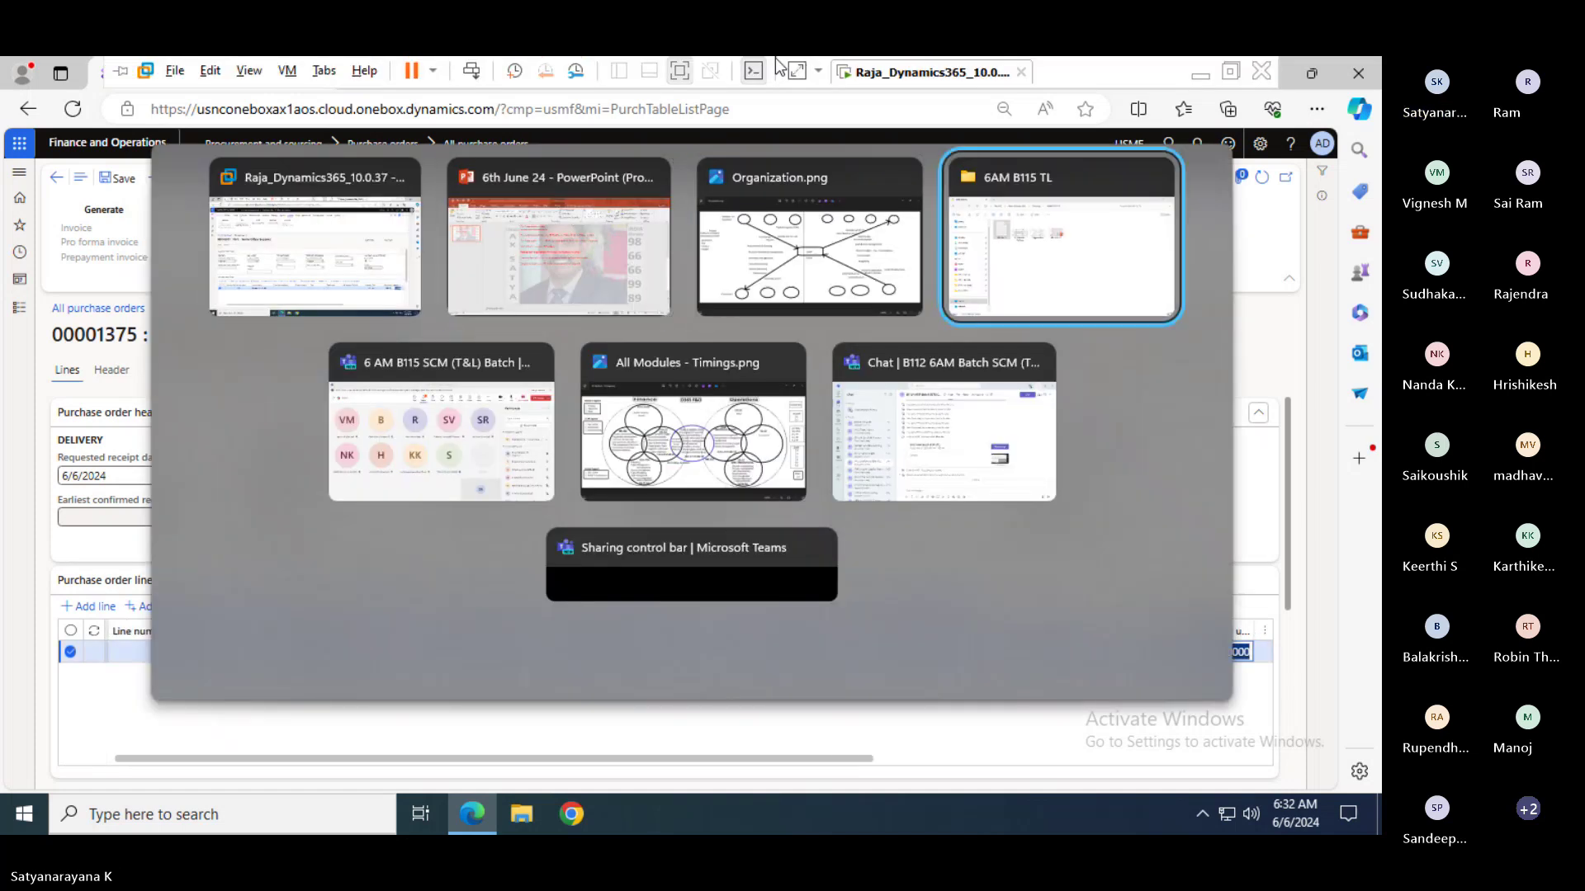
key("alt+Tab")
key("alt+Tab")
key("alt+Tab")
key("alt+Tab")
key("alt+Tab")
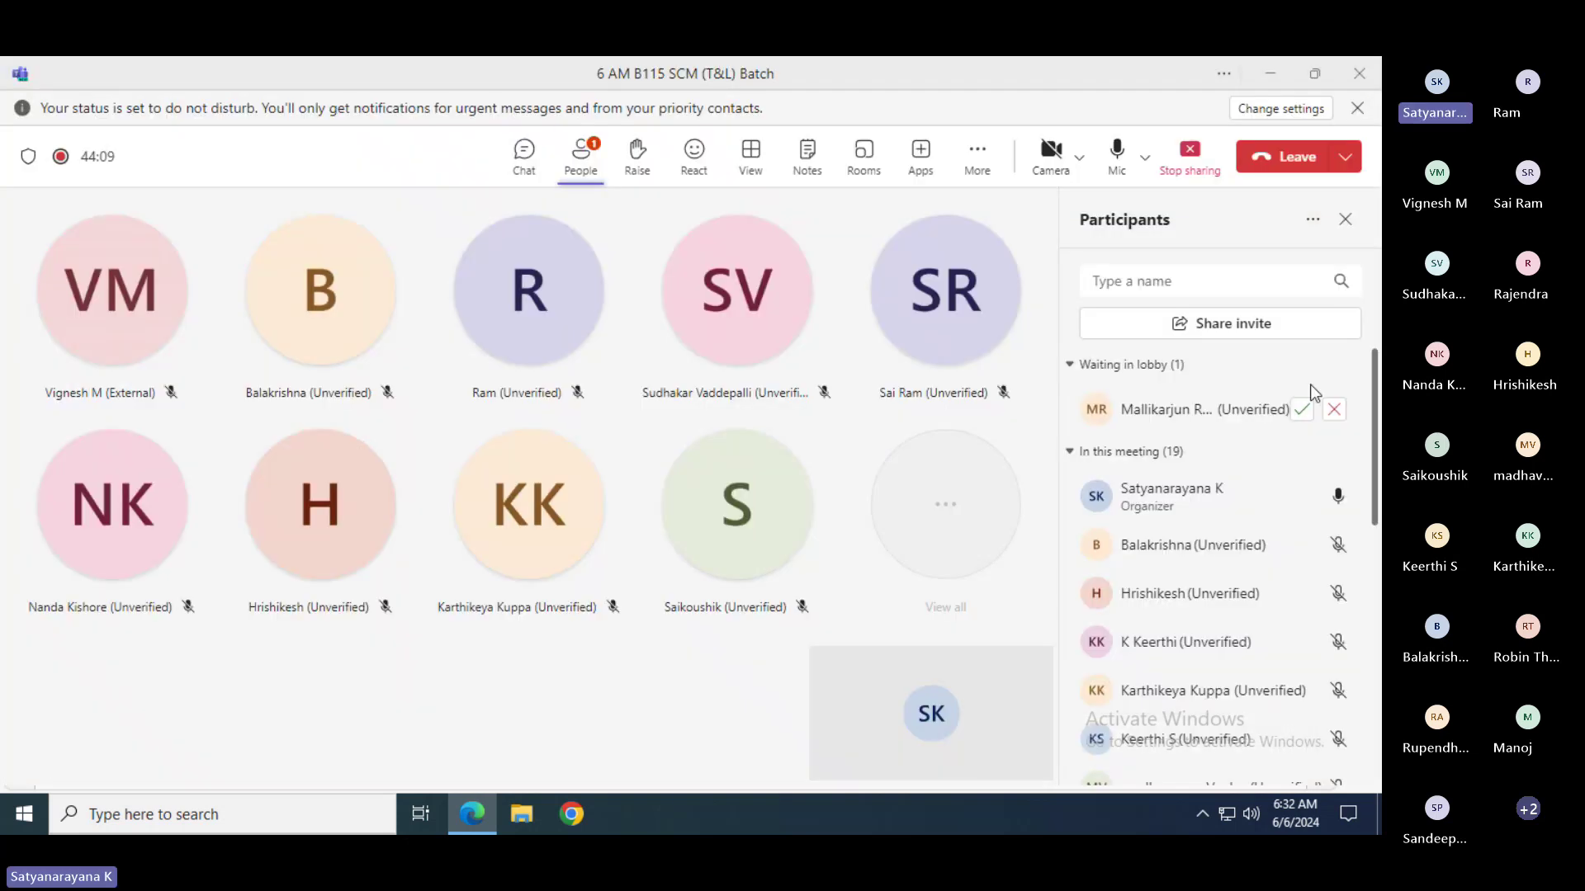
left_click(1301, 409)
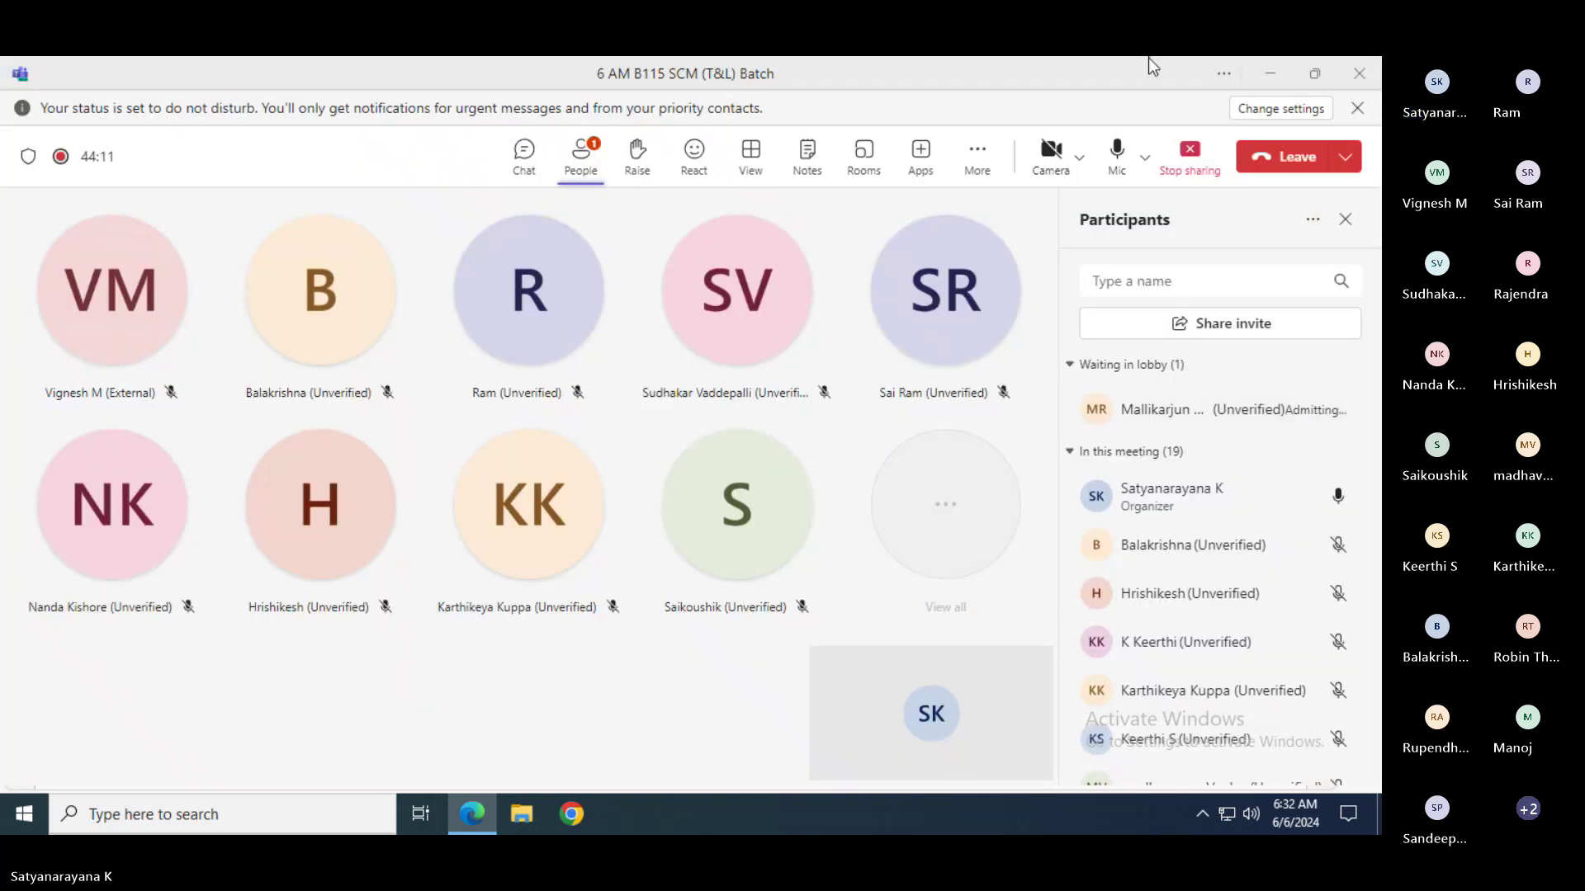
- Return to the purchase order in Finance and Operations and set the Surface Pro line's quantity to 10
key("alt+Tab")
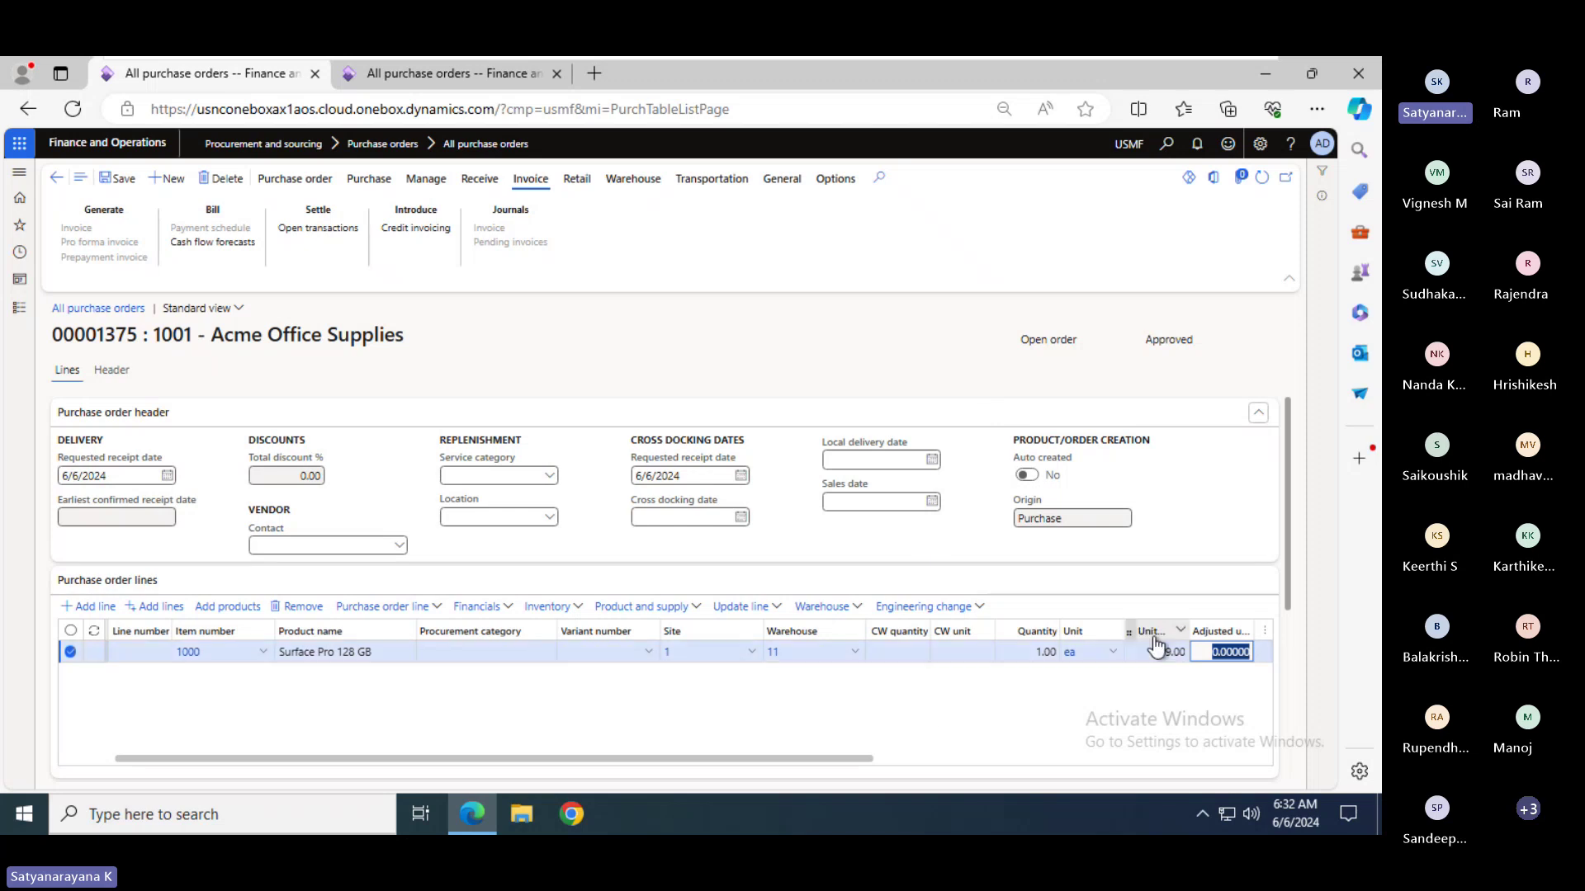
left_click(1022, 652)
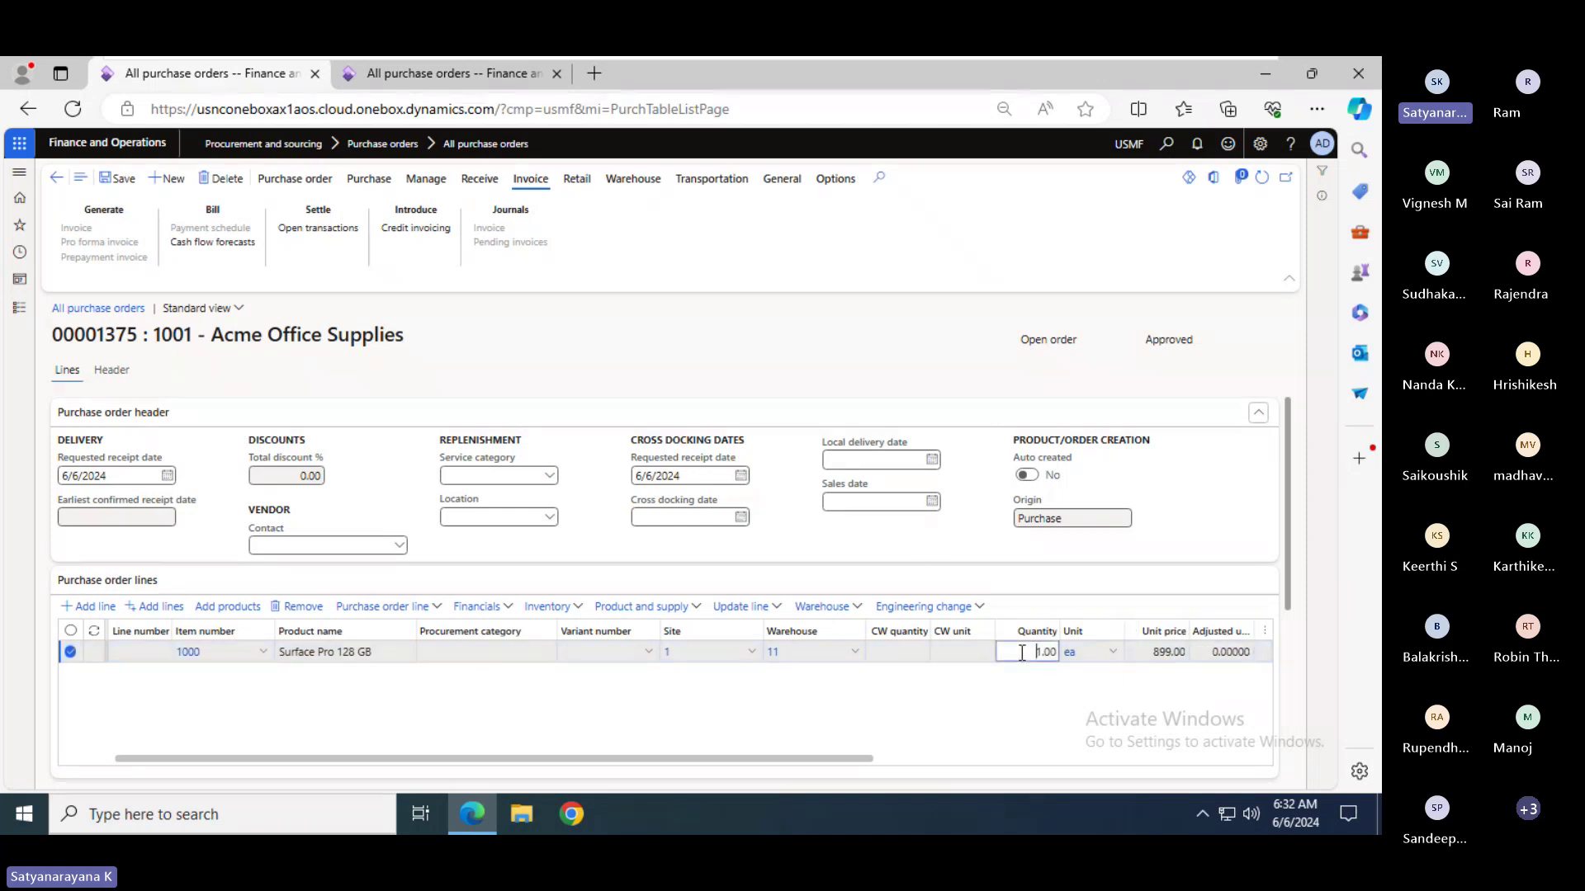
type("10")
key("Tab")
key("Tab")
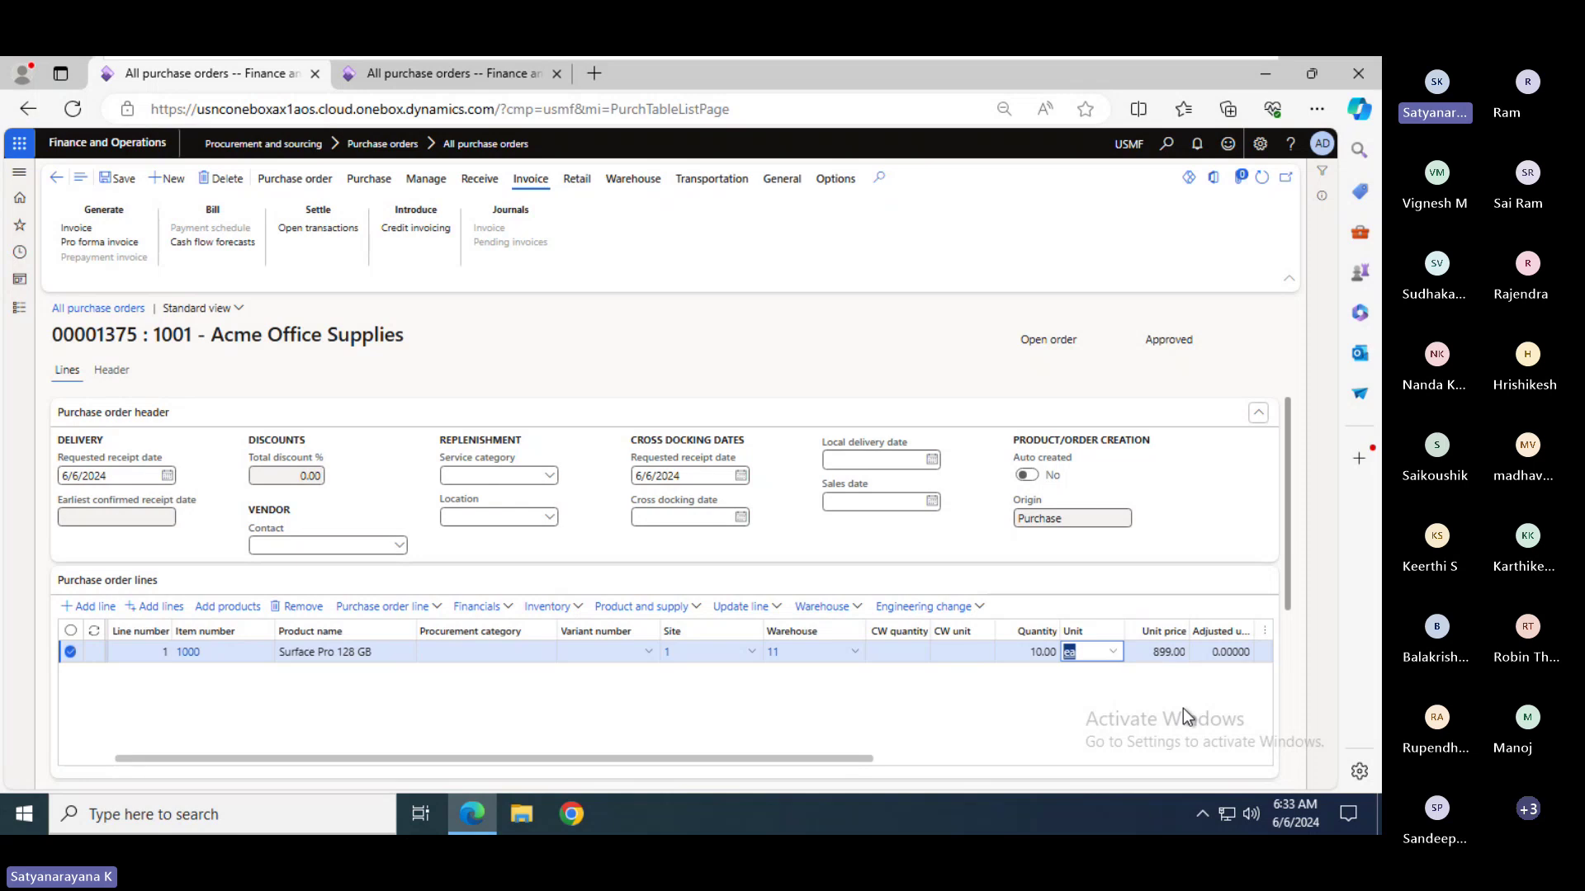
- Switch to the PowerPoint notes and highlight the Purchase order line about giving an order to the vendor / supplier
left_click(1150, 652)
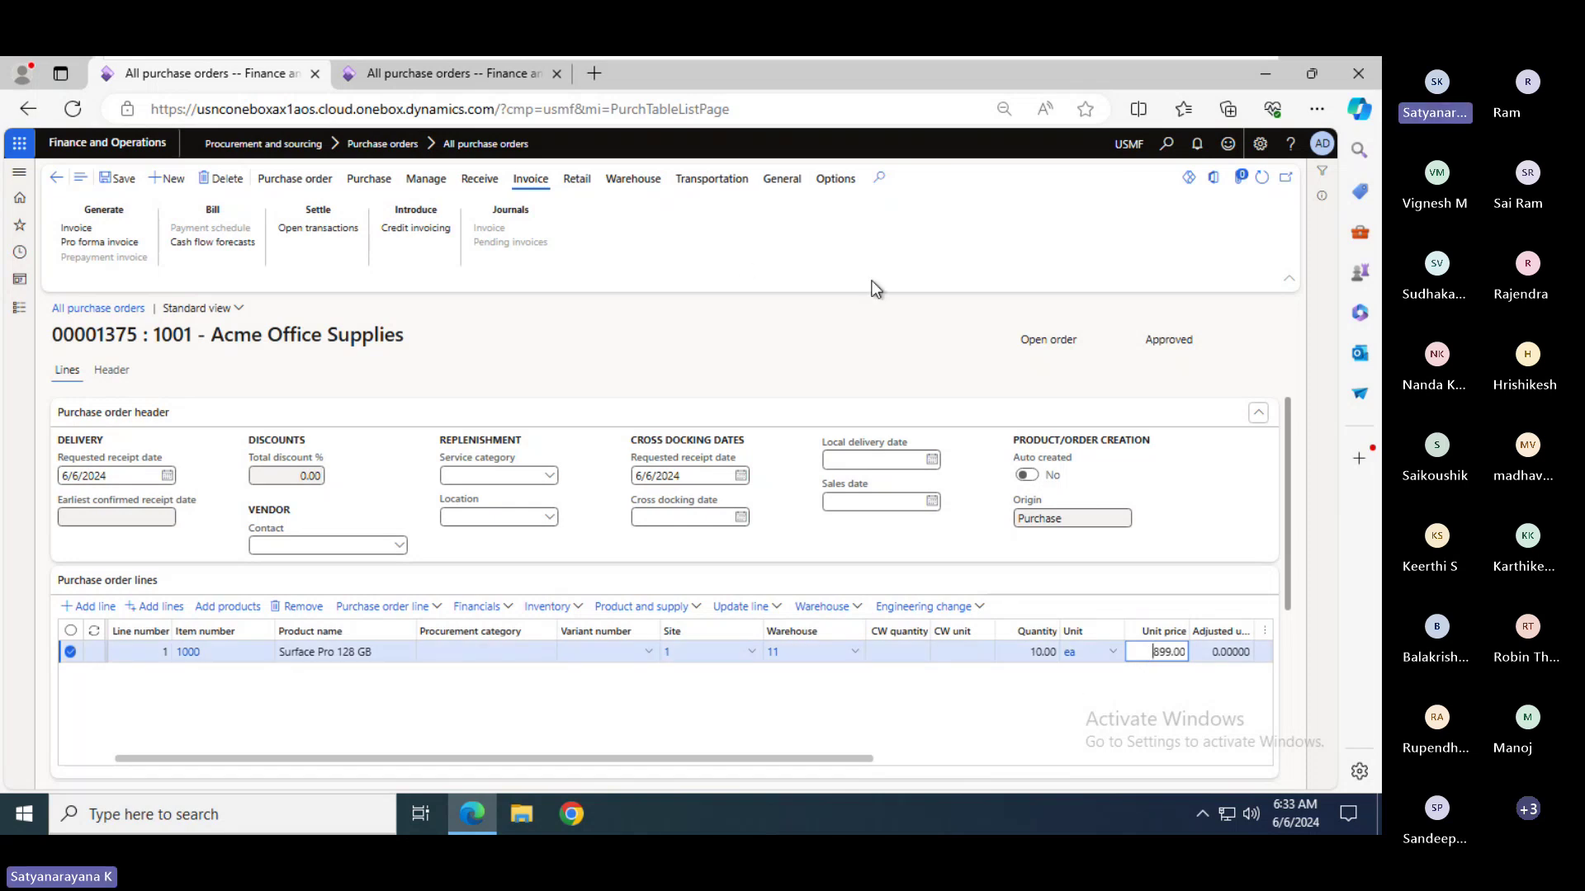
key("alt+Tab")
key("alt+Tab")
key("alt+Tab")
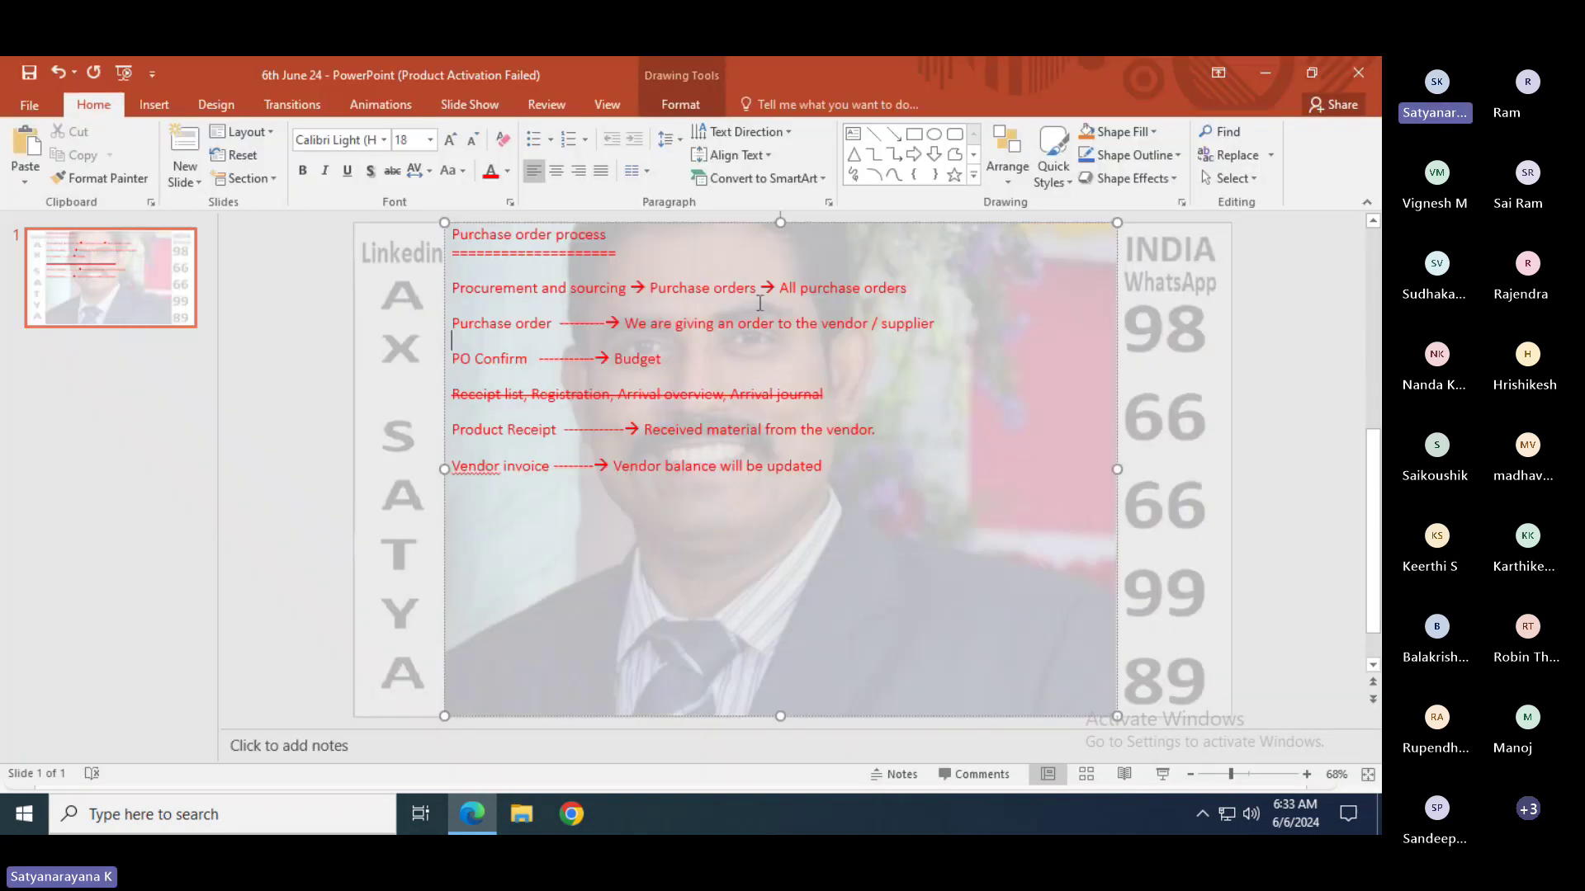
double_click(933, 323)
triple_click(843, 322)
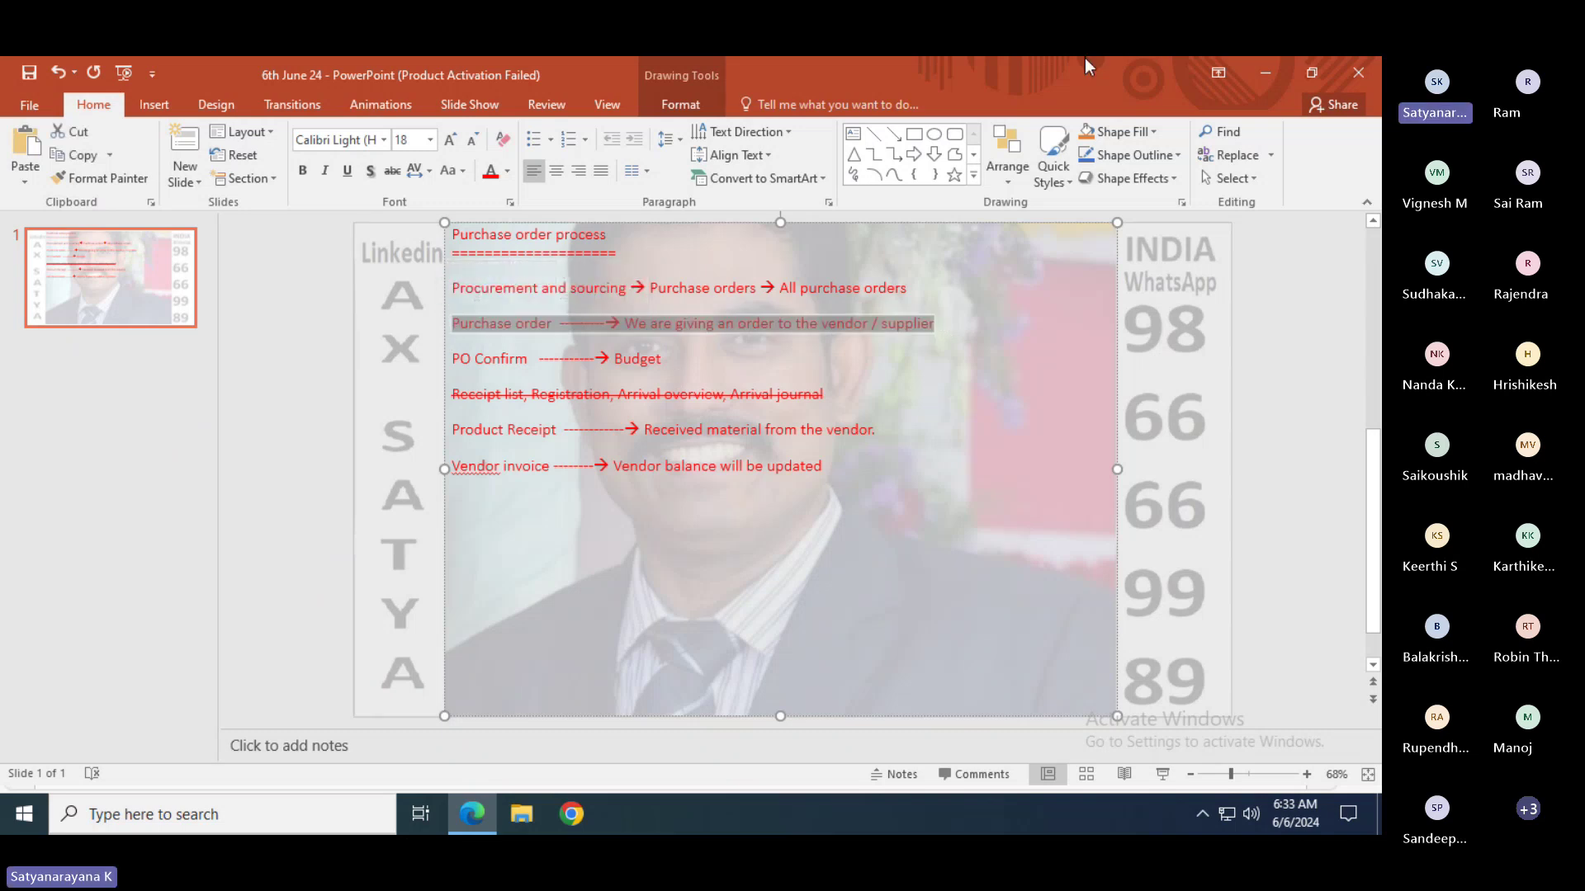
- Return to Finance and Operations and confirm the Acme Office Supplies purchase order
key("alt+Tab")
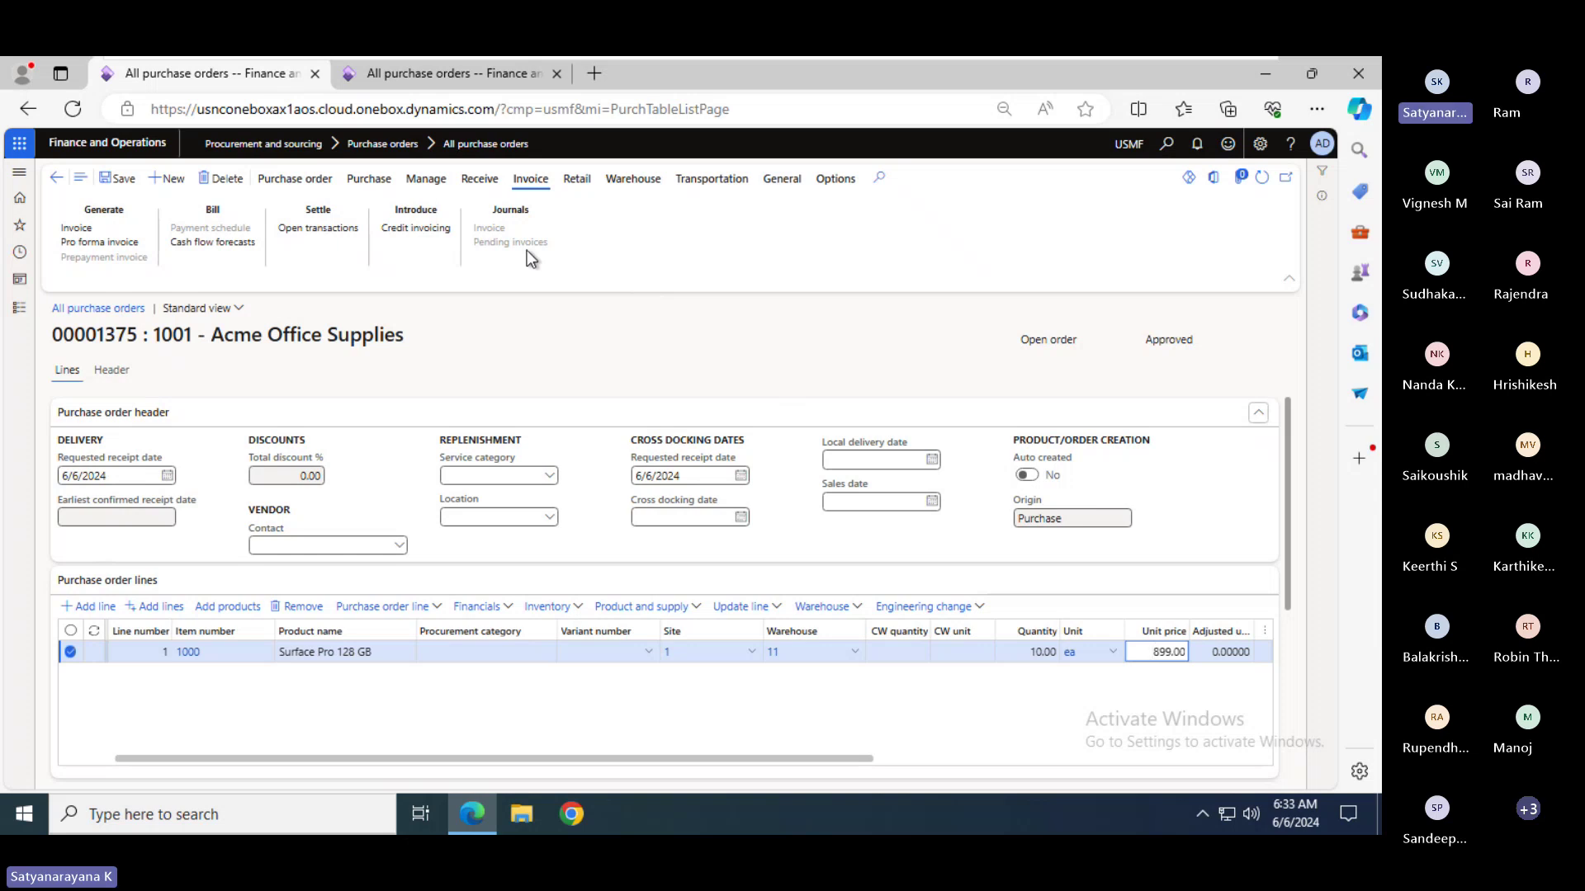
left_click(474, 181)
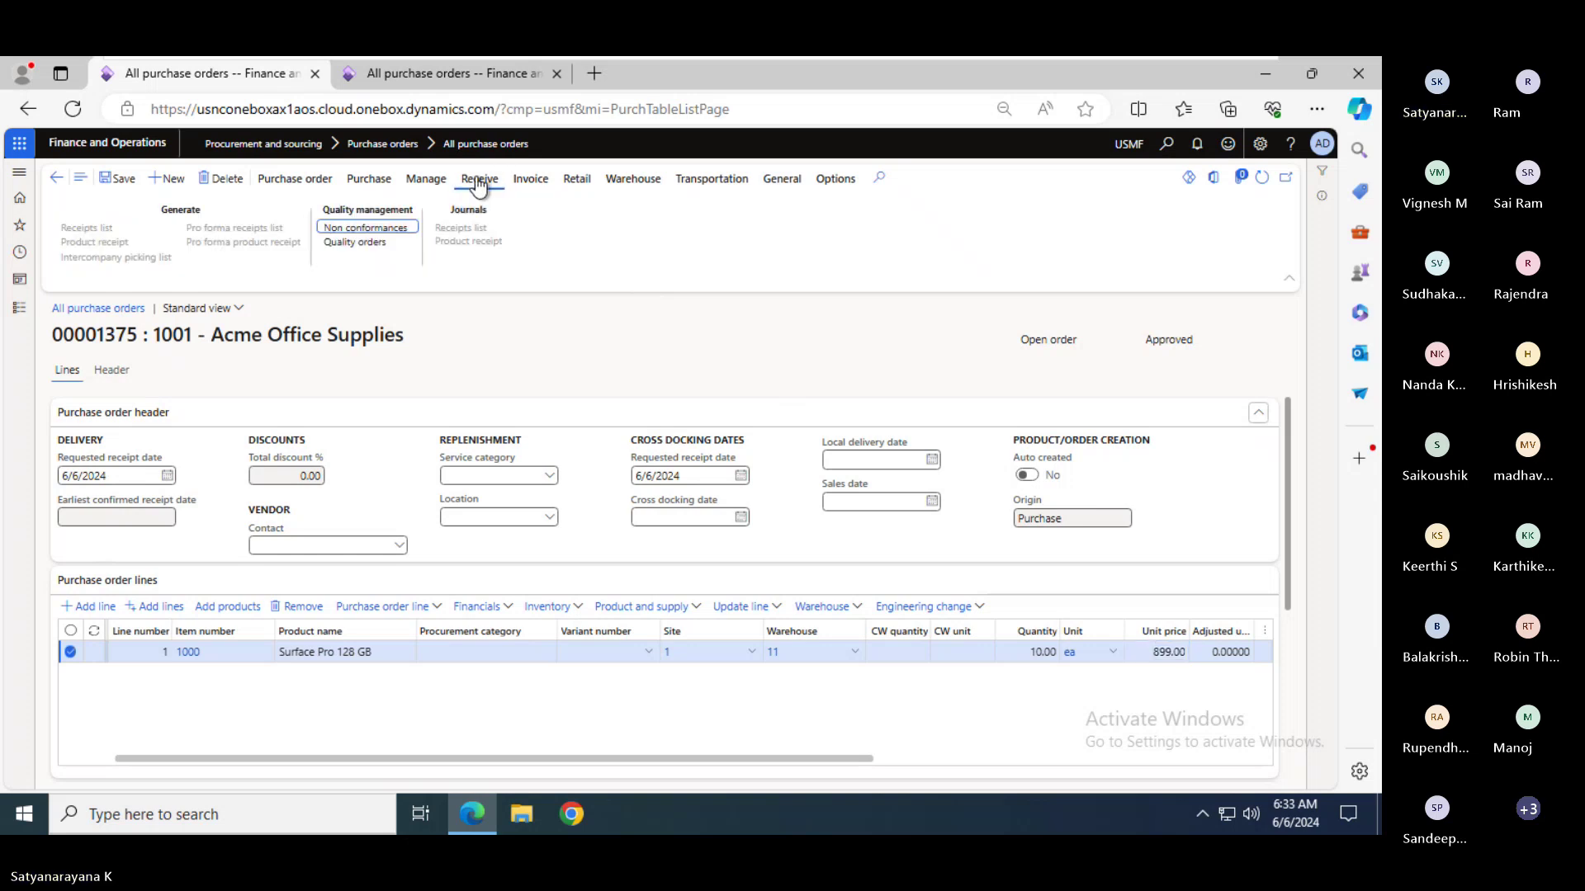
left_click(367, 178)
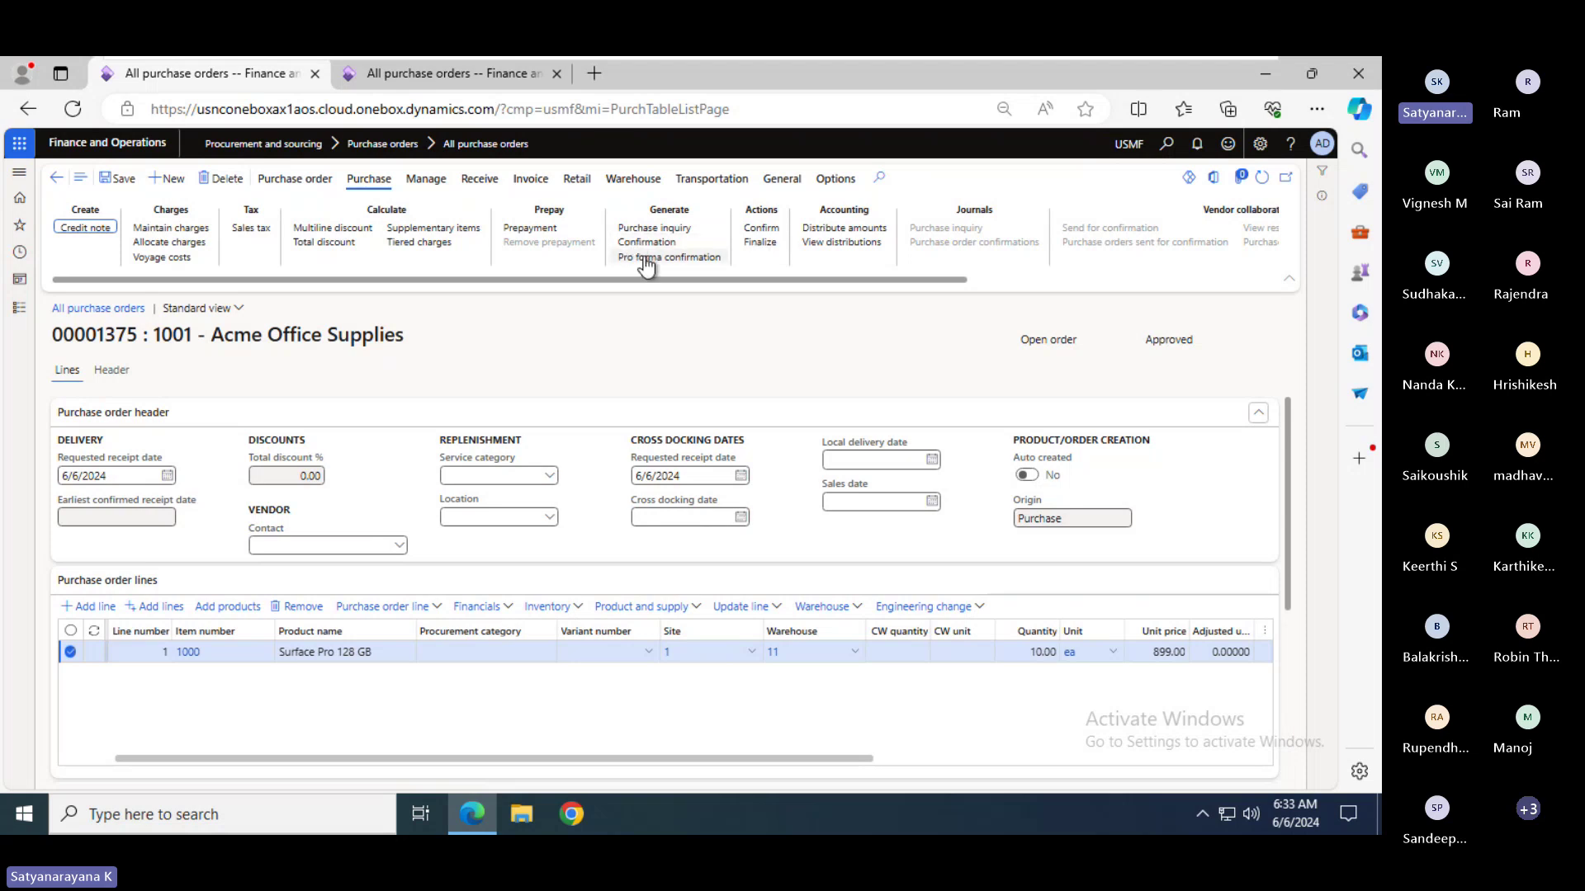
left_click(763, 230)
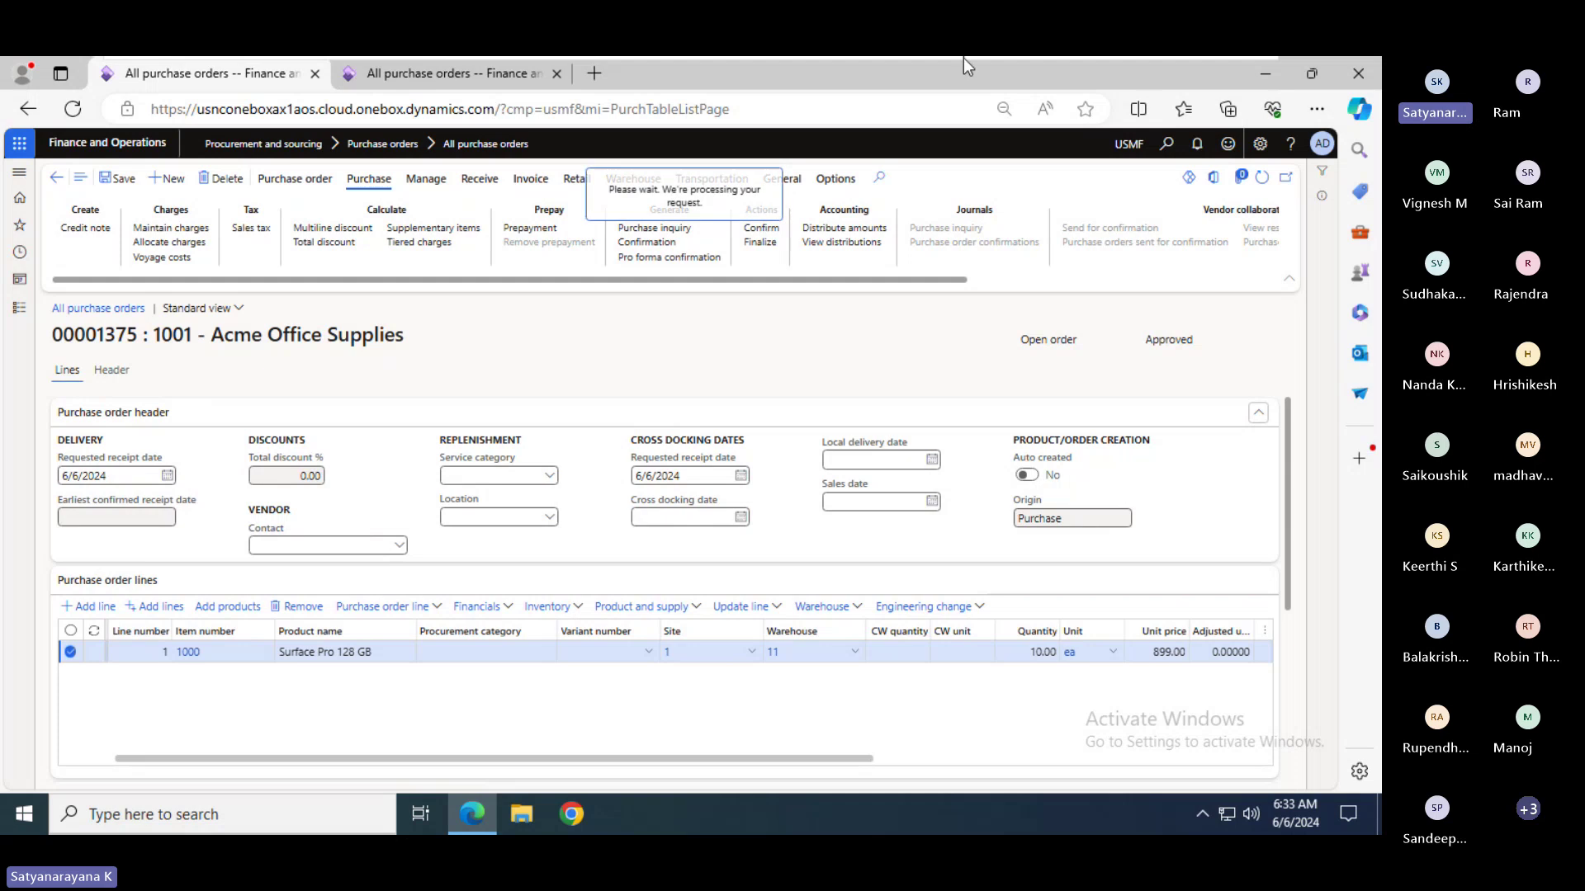
- Switch to the PowerPoint notes and highlight the PO Confirm line that points to Budget
mouse_move(964, 60)
key("alt+Tab")
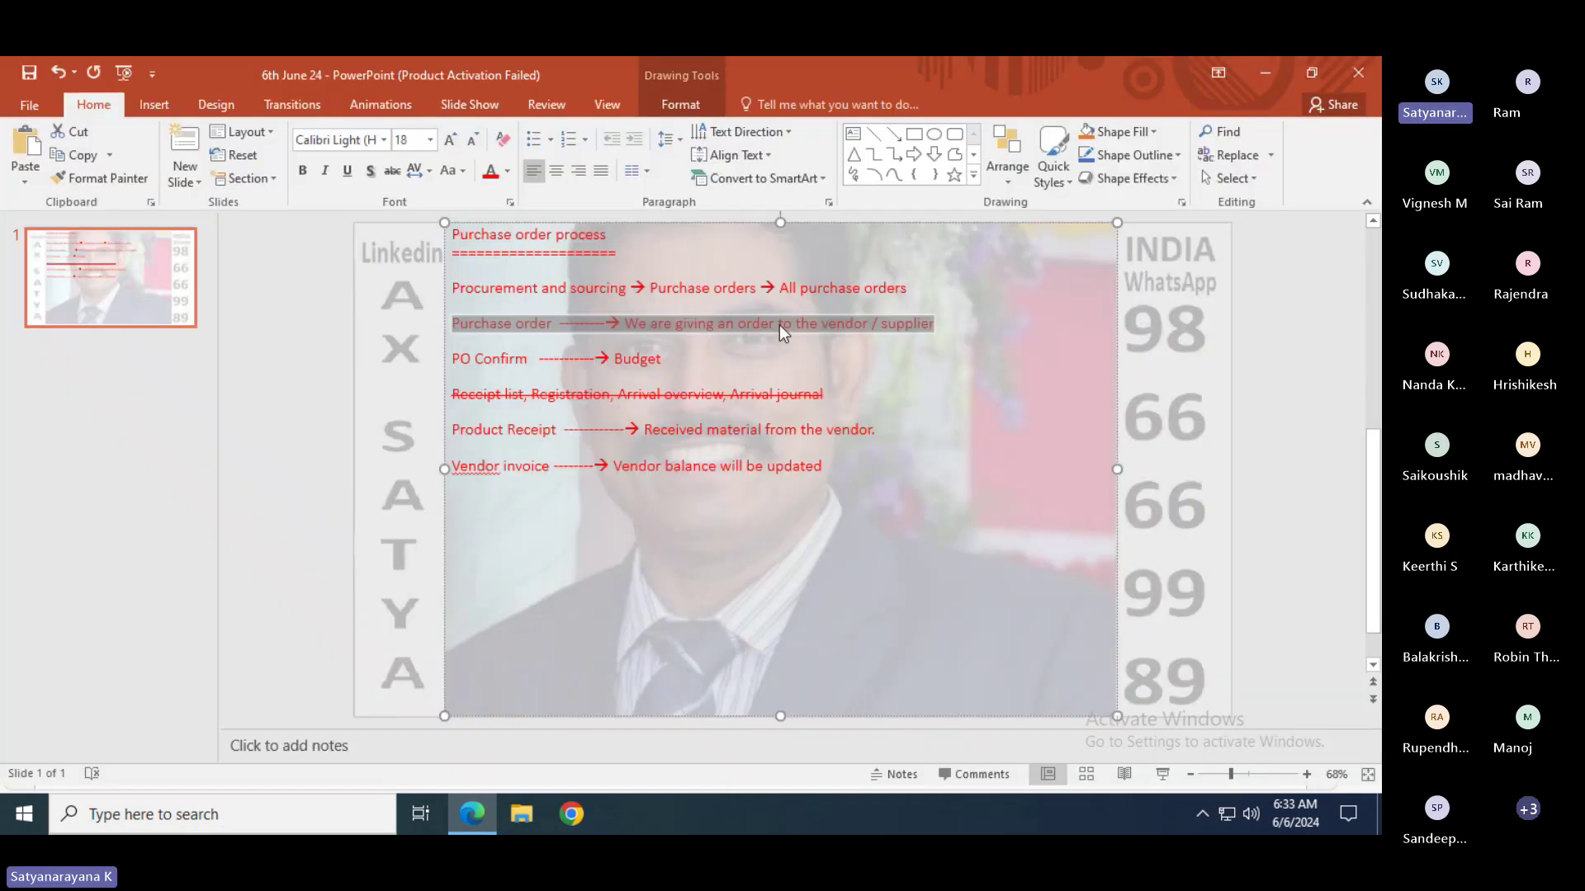
left_click_drag(675, 362, 450, 360)
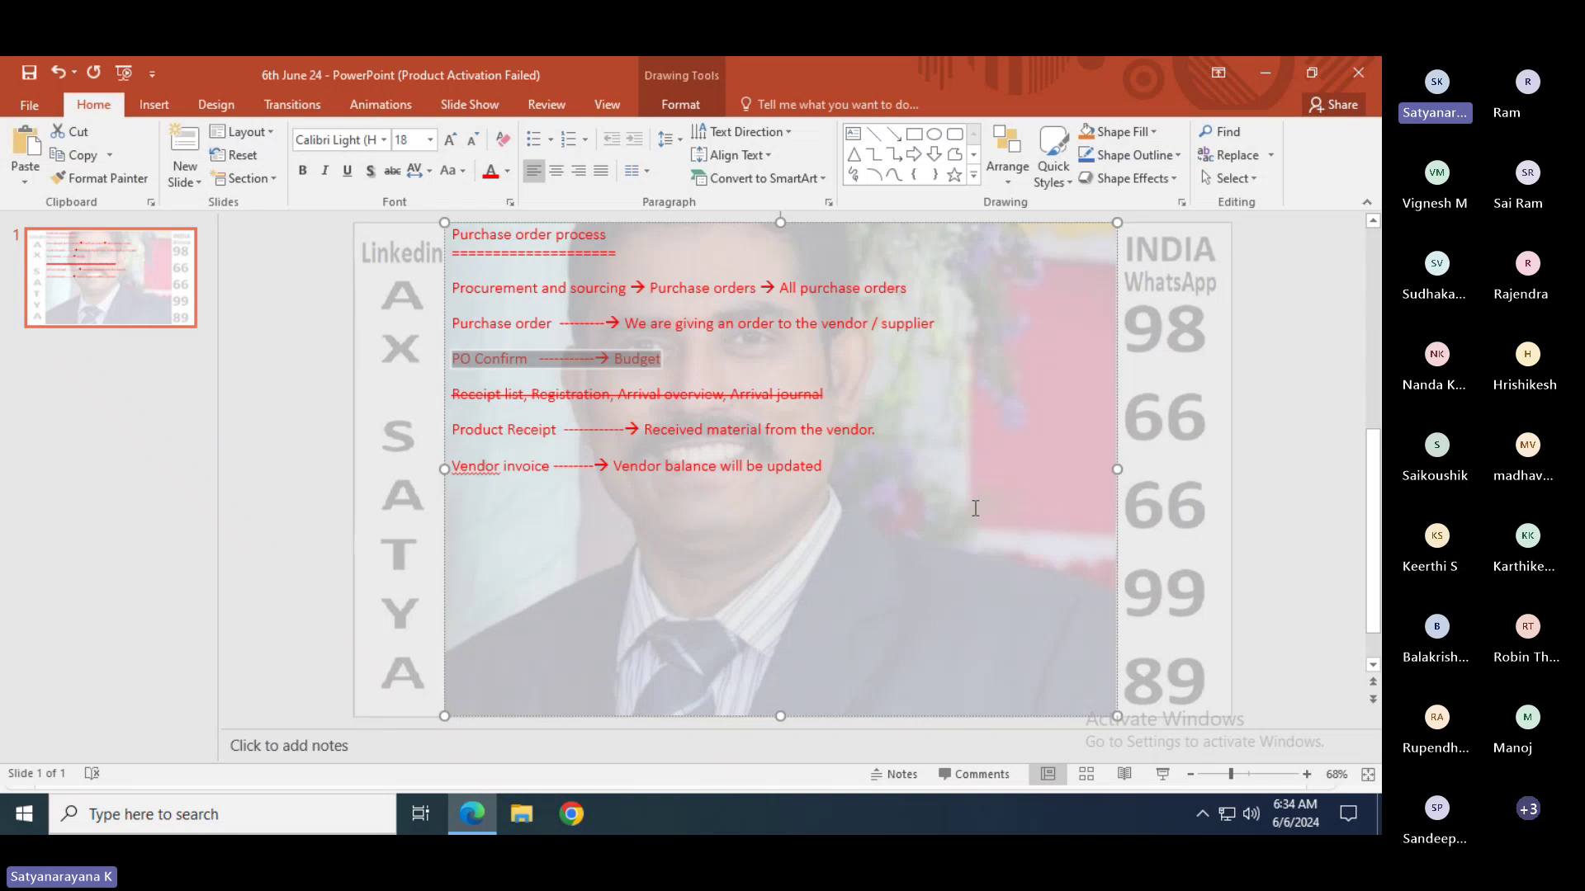
- Return to the purchase order in Finance and Operations, start posting a product receipt and enter PR-1375 as the product receipt number
key("alt+Tab")
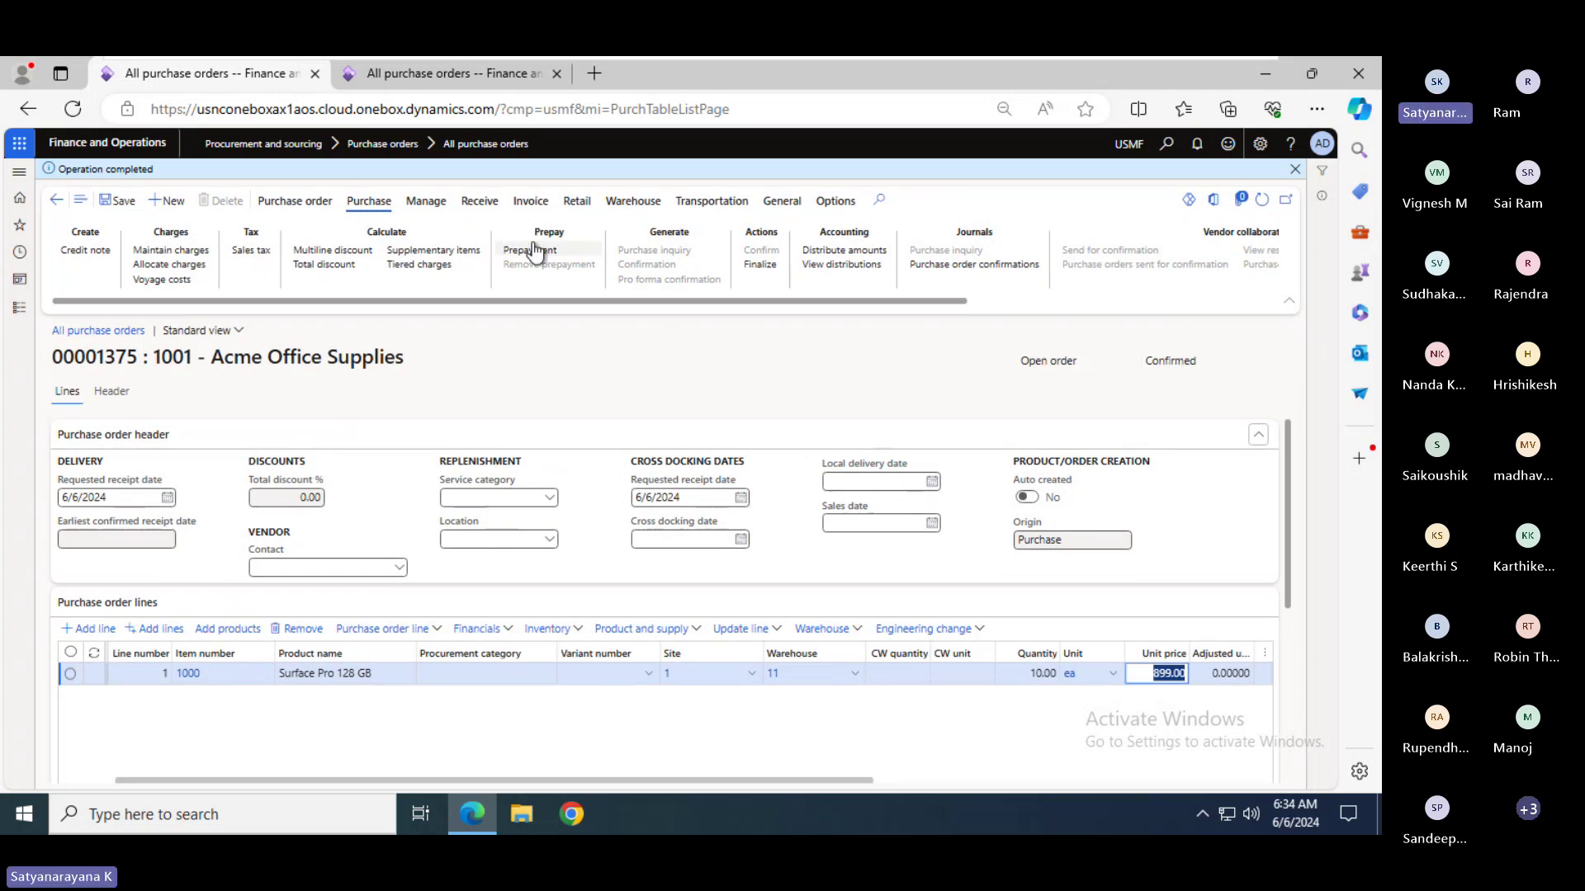
left_click(471, 206)
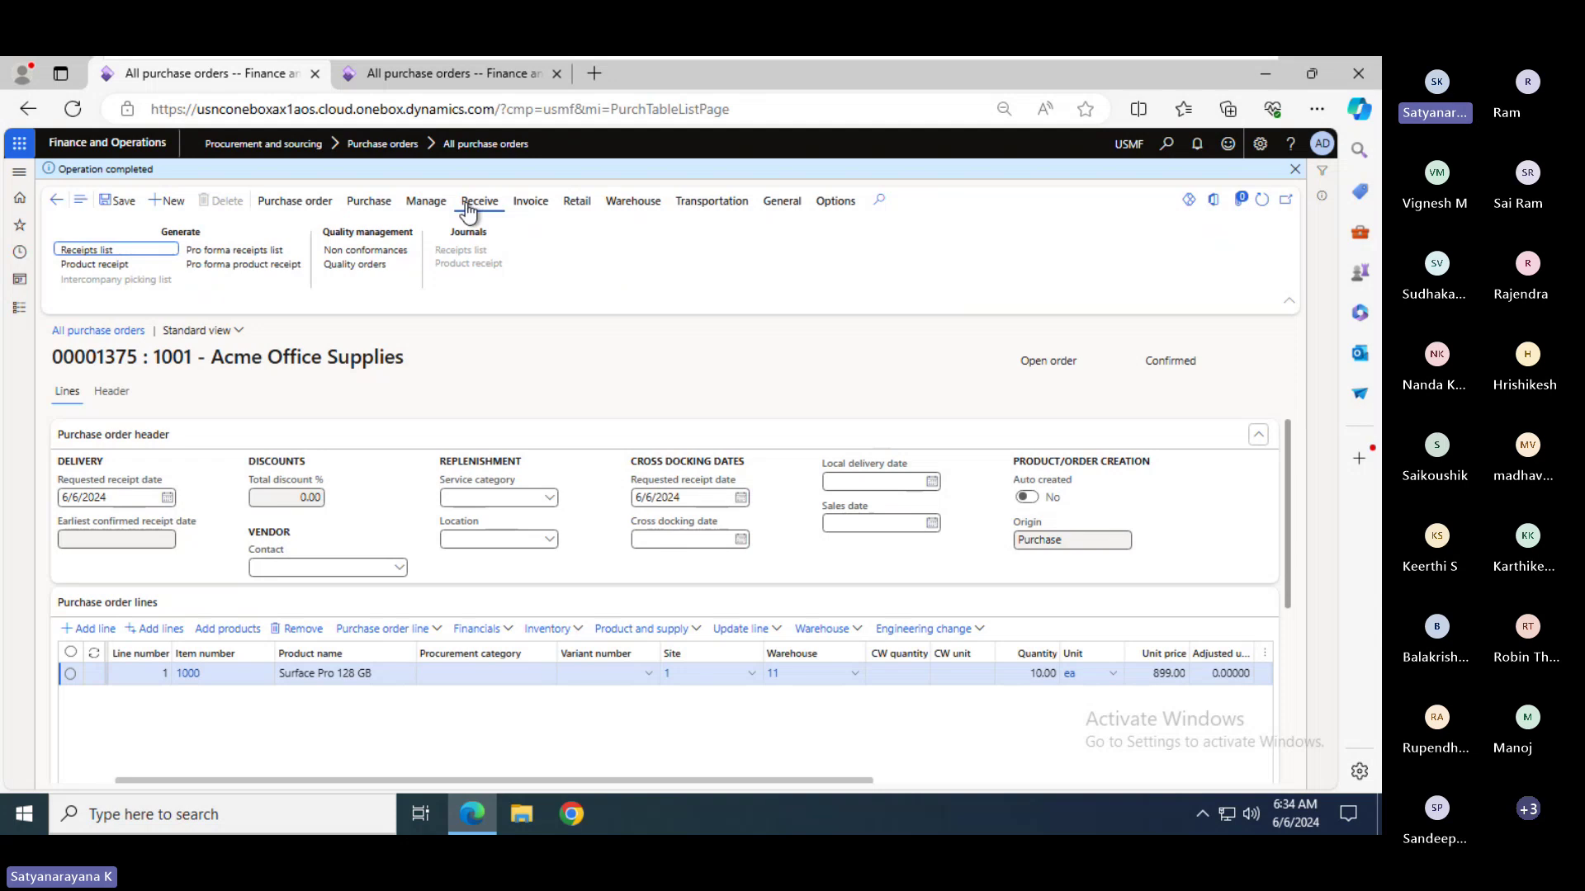
left_click(114, 266)
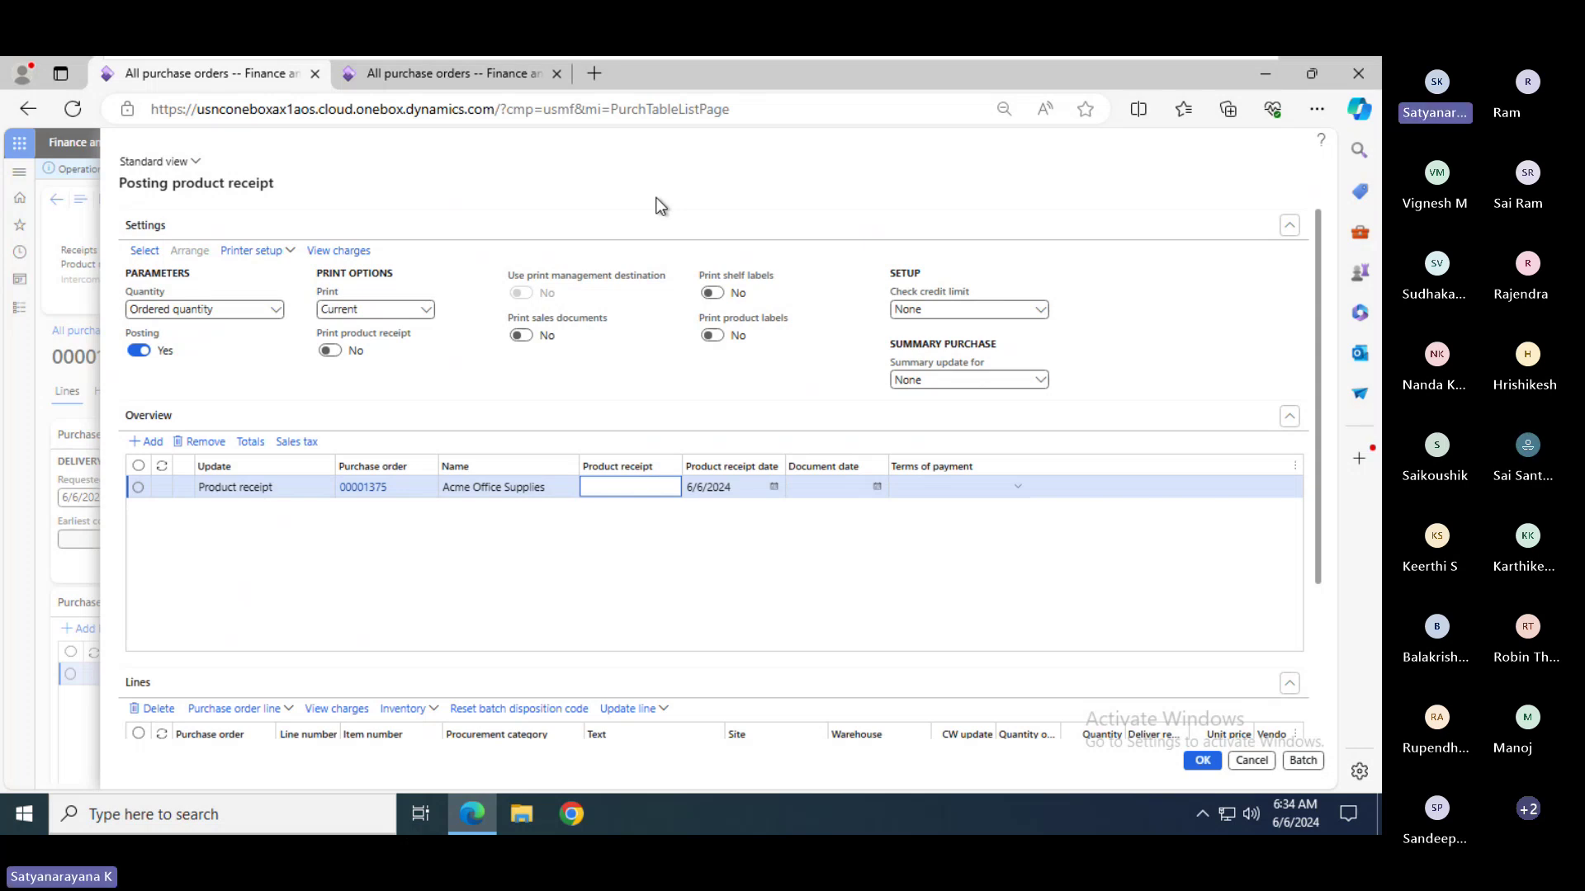
left_click(627, 489)
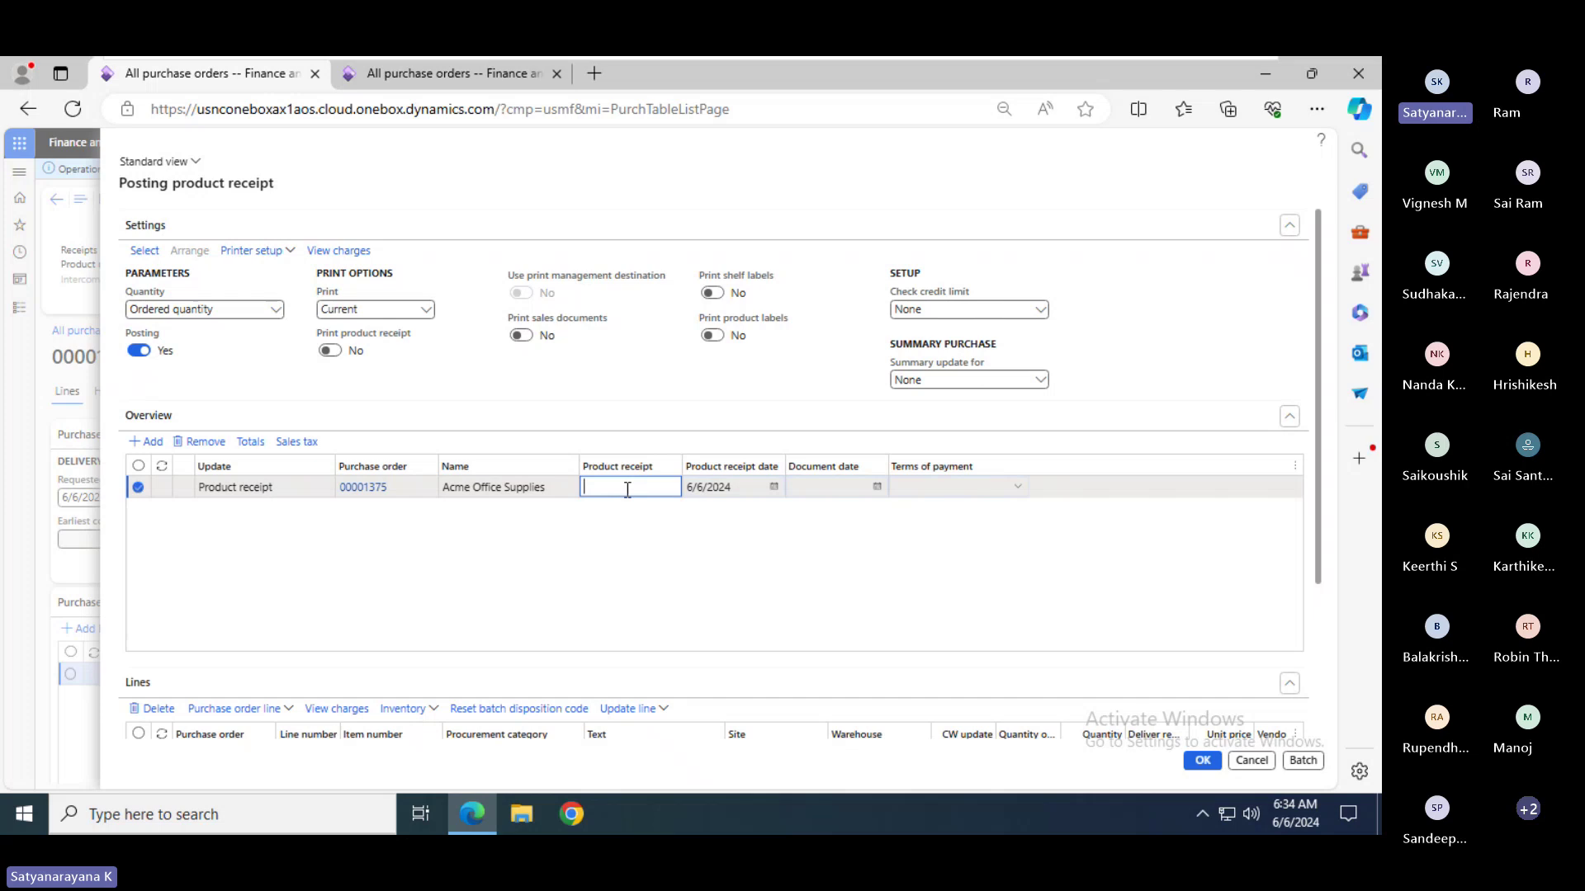
type("PR-1375")
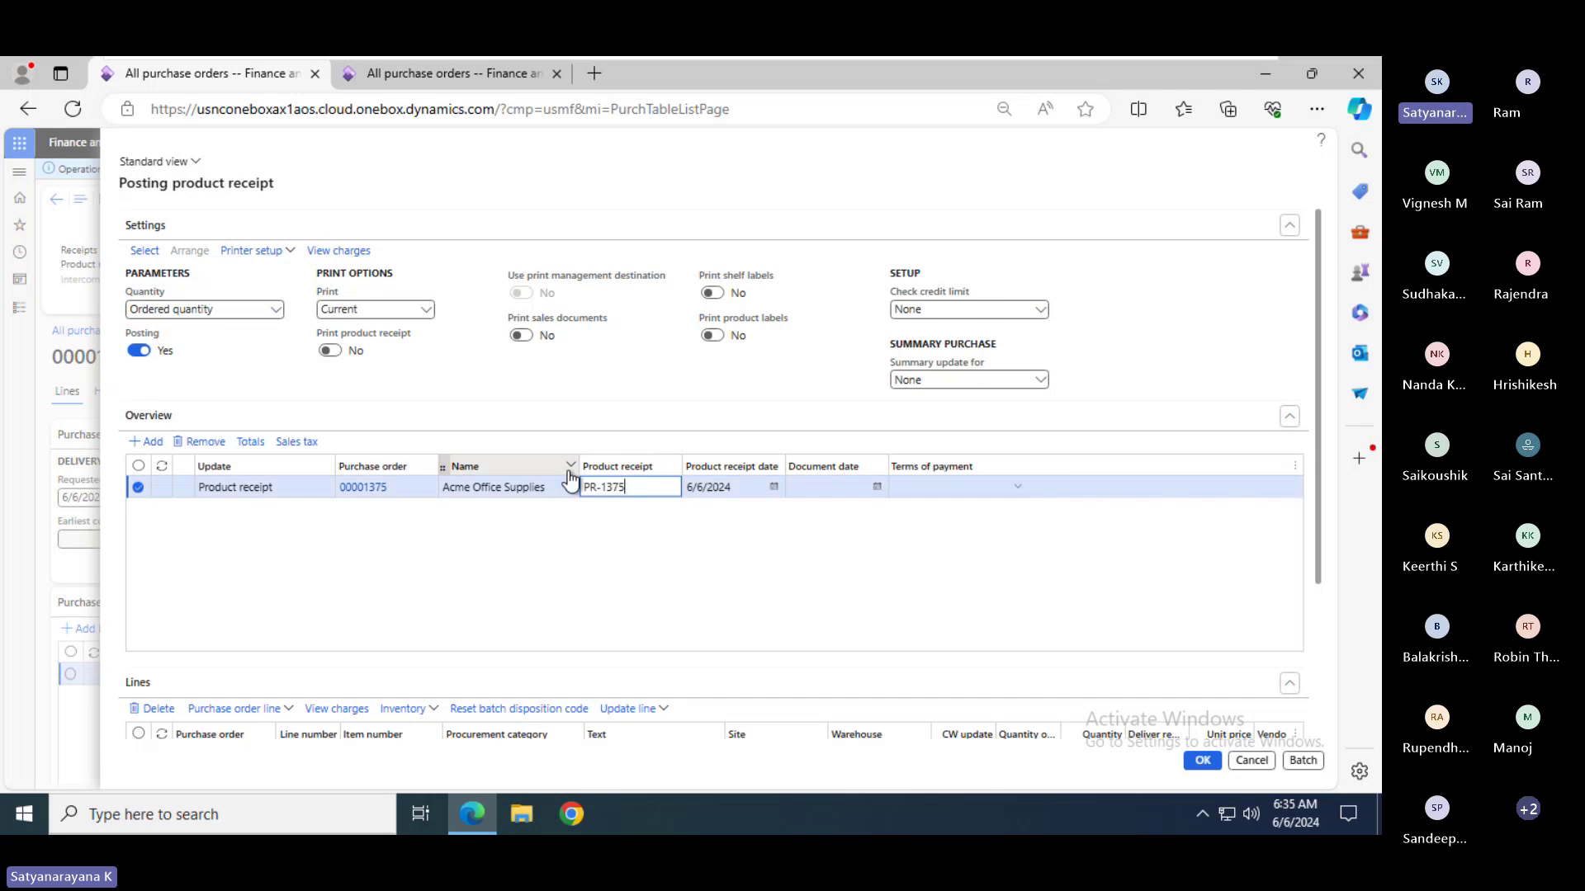
key("Tab")
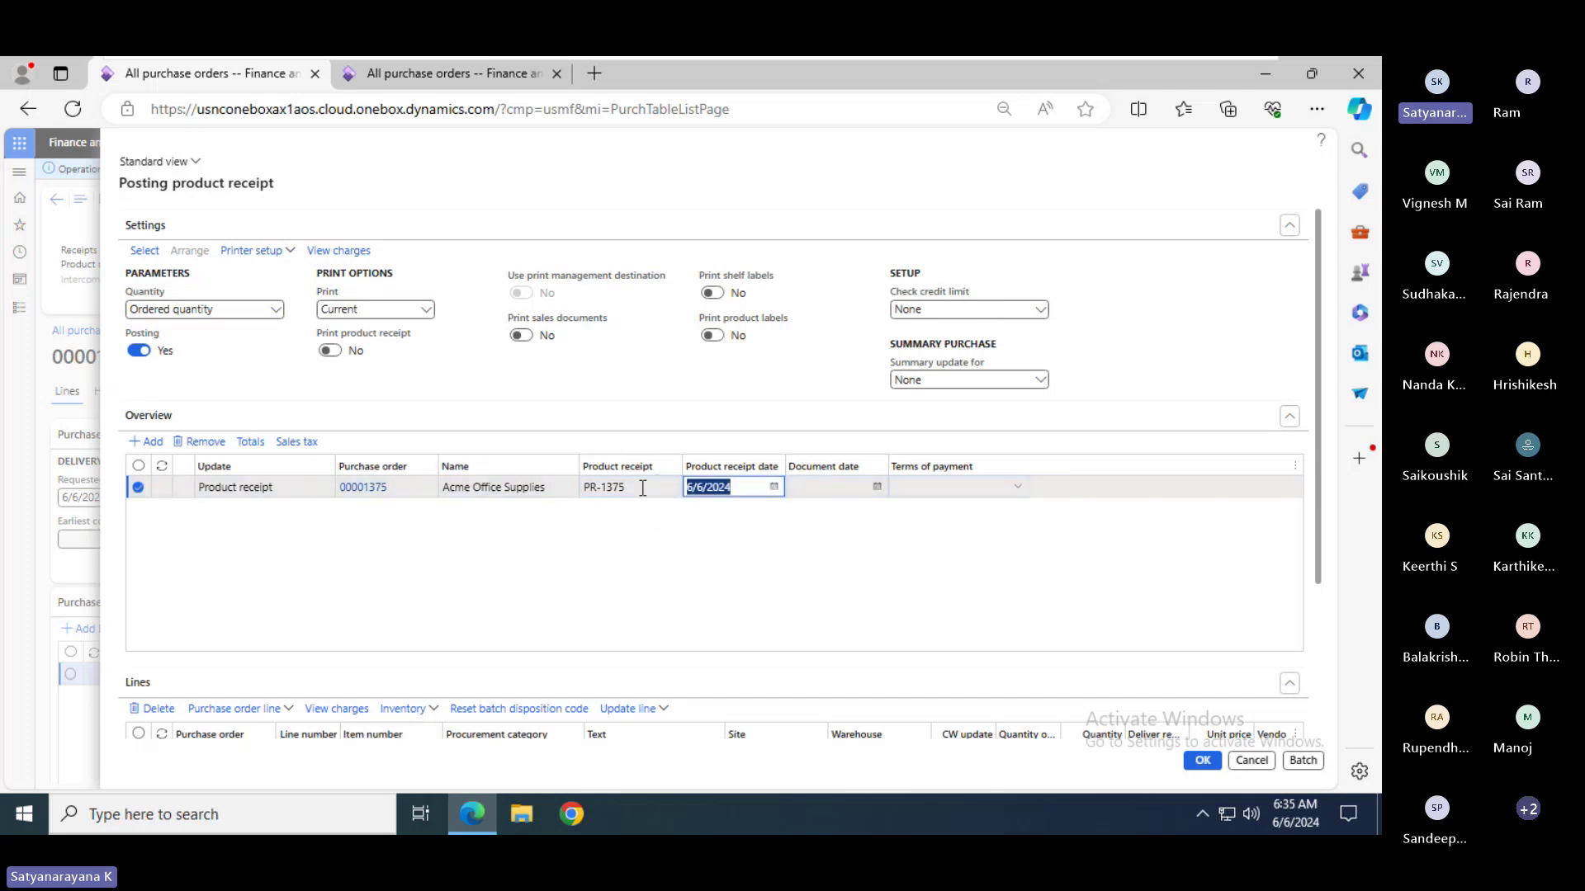
- Set the product receipt's document date to 6/6/2024 and post the receipt
left_click(811, 488)
type("d")
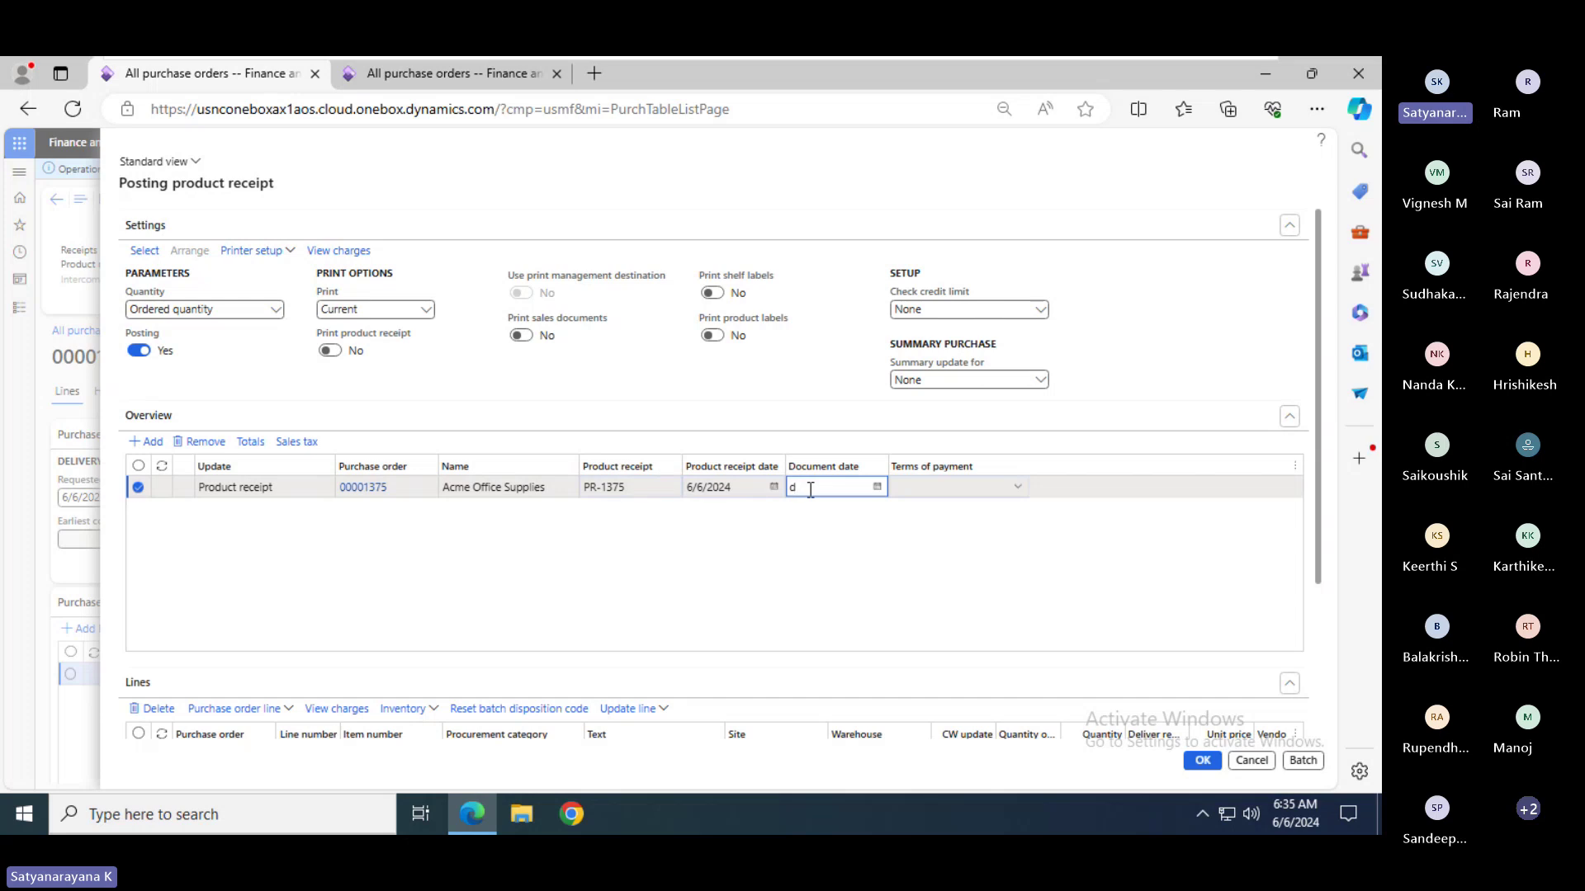
key("Tab")
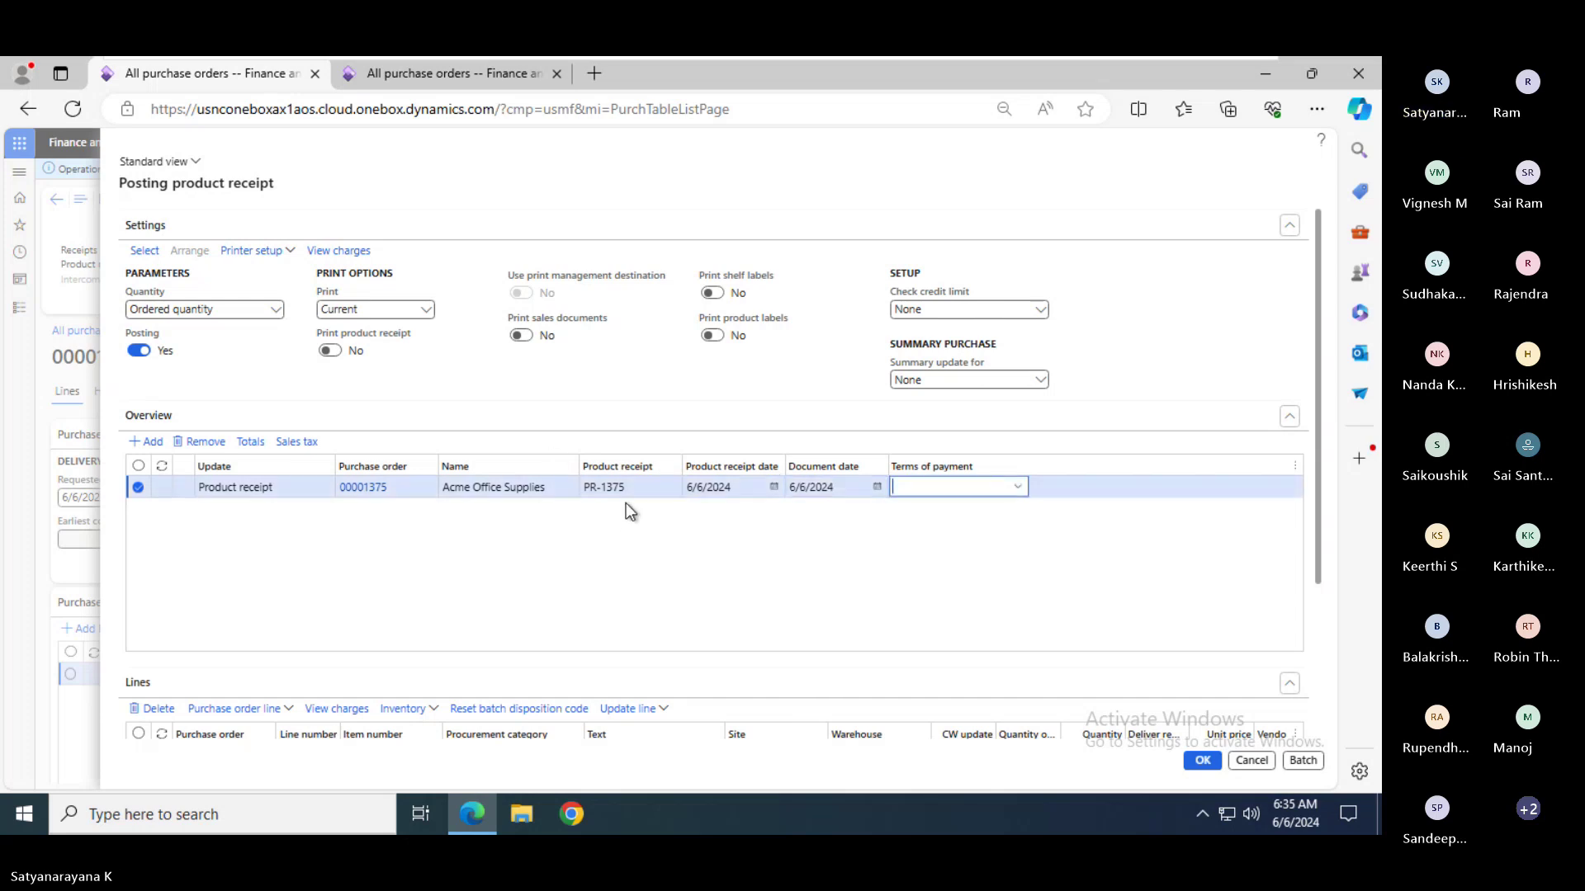
left_click(1200, 762)
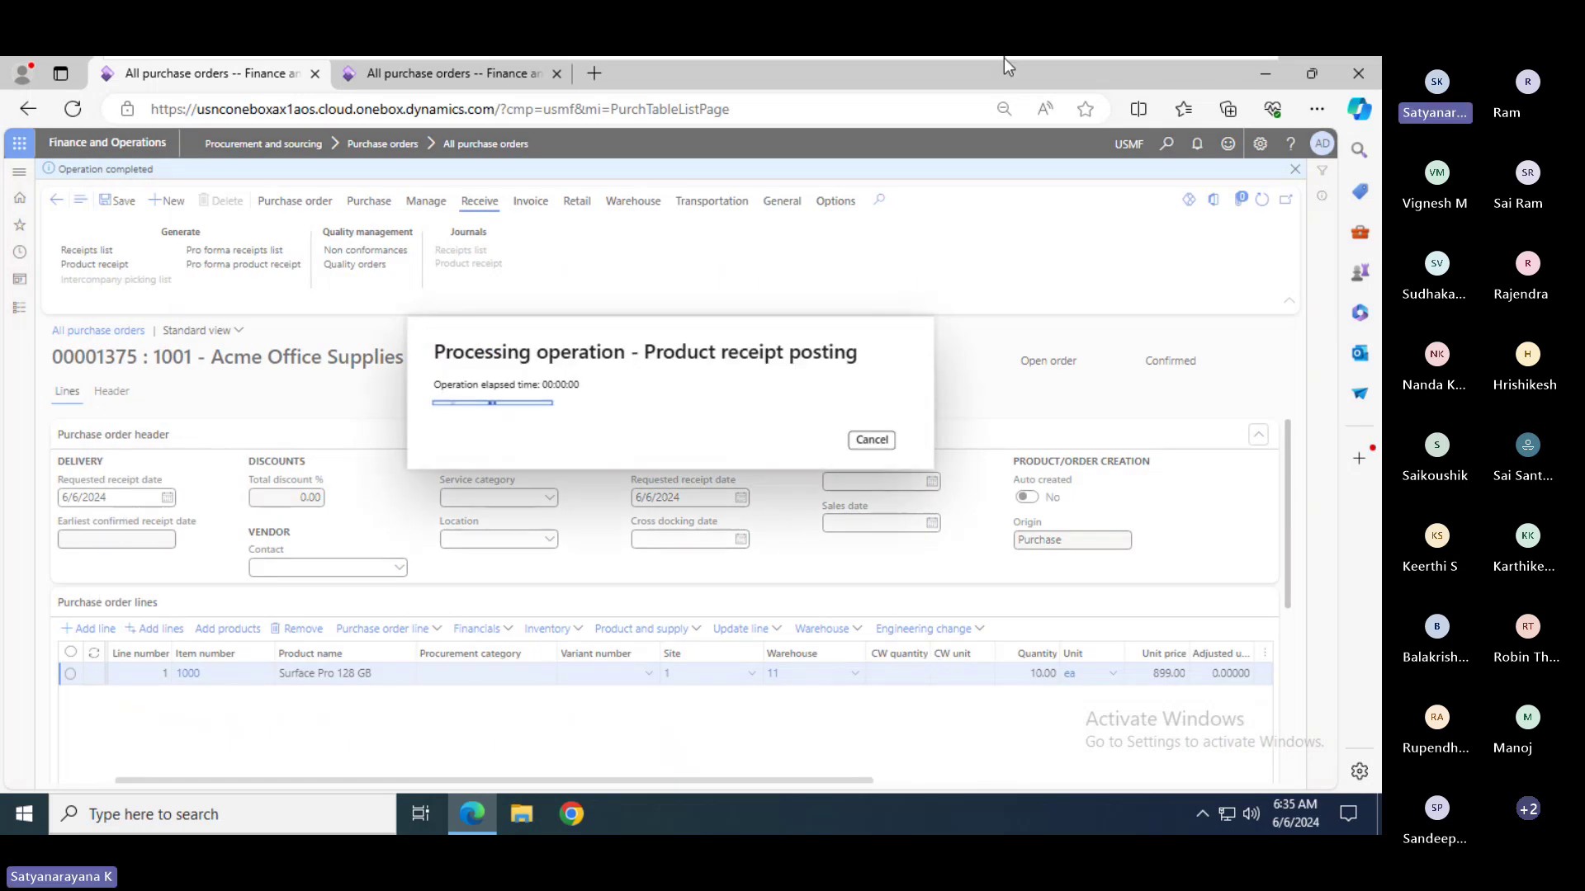
- Consult the process notes in PowerPoint, return to Finance and Operations and generate a vendor invoice from the purchase order
key("alt+Tab")
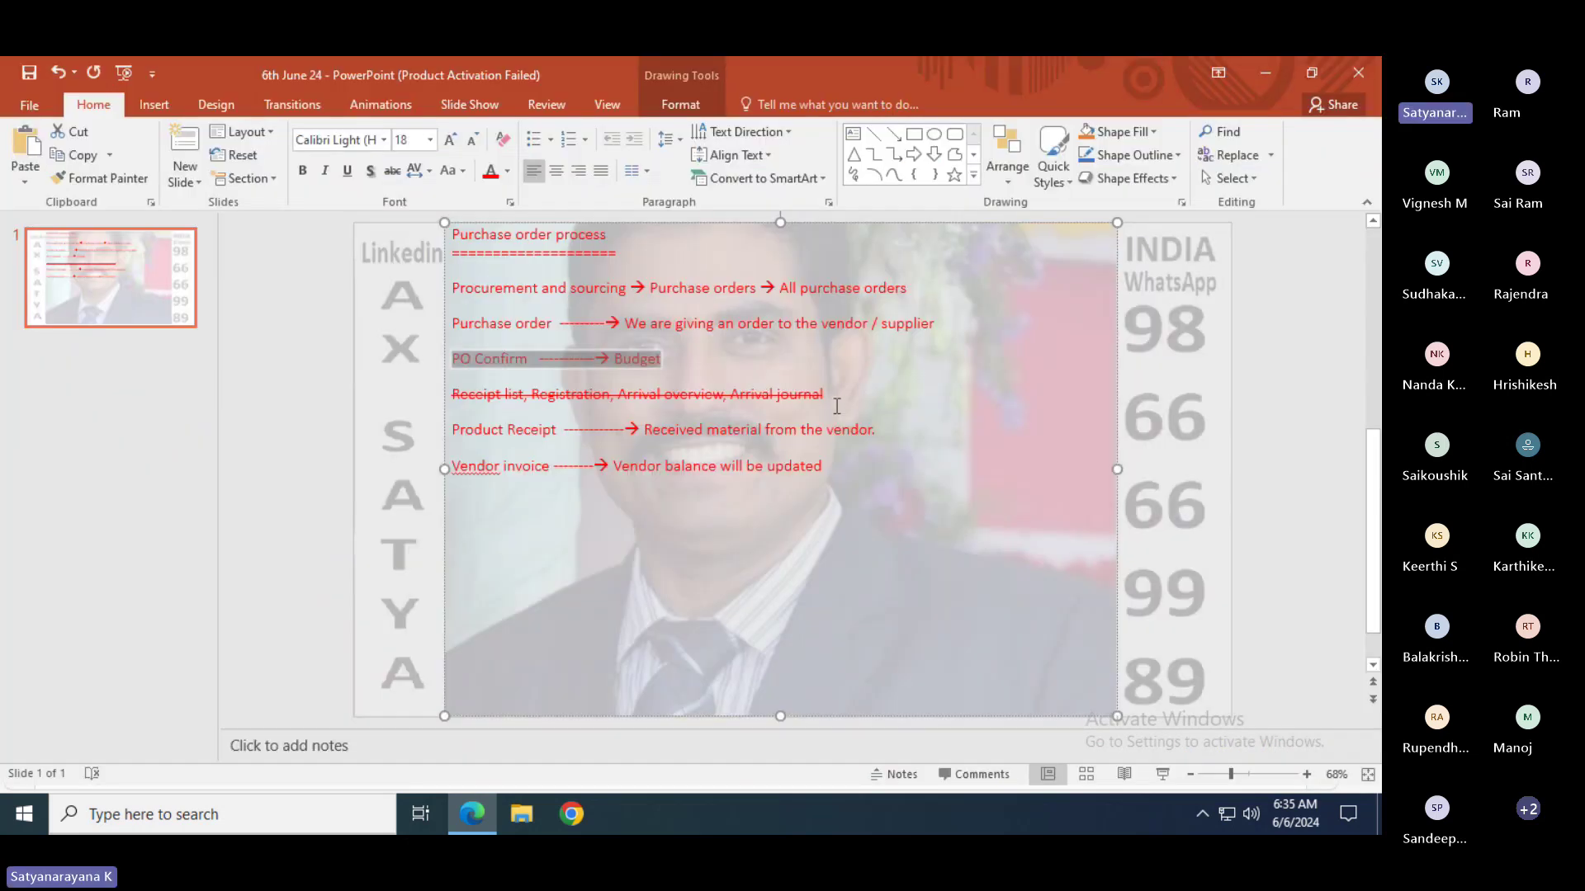
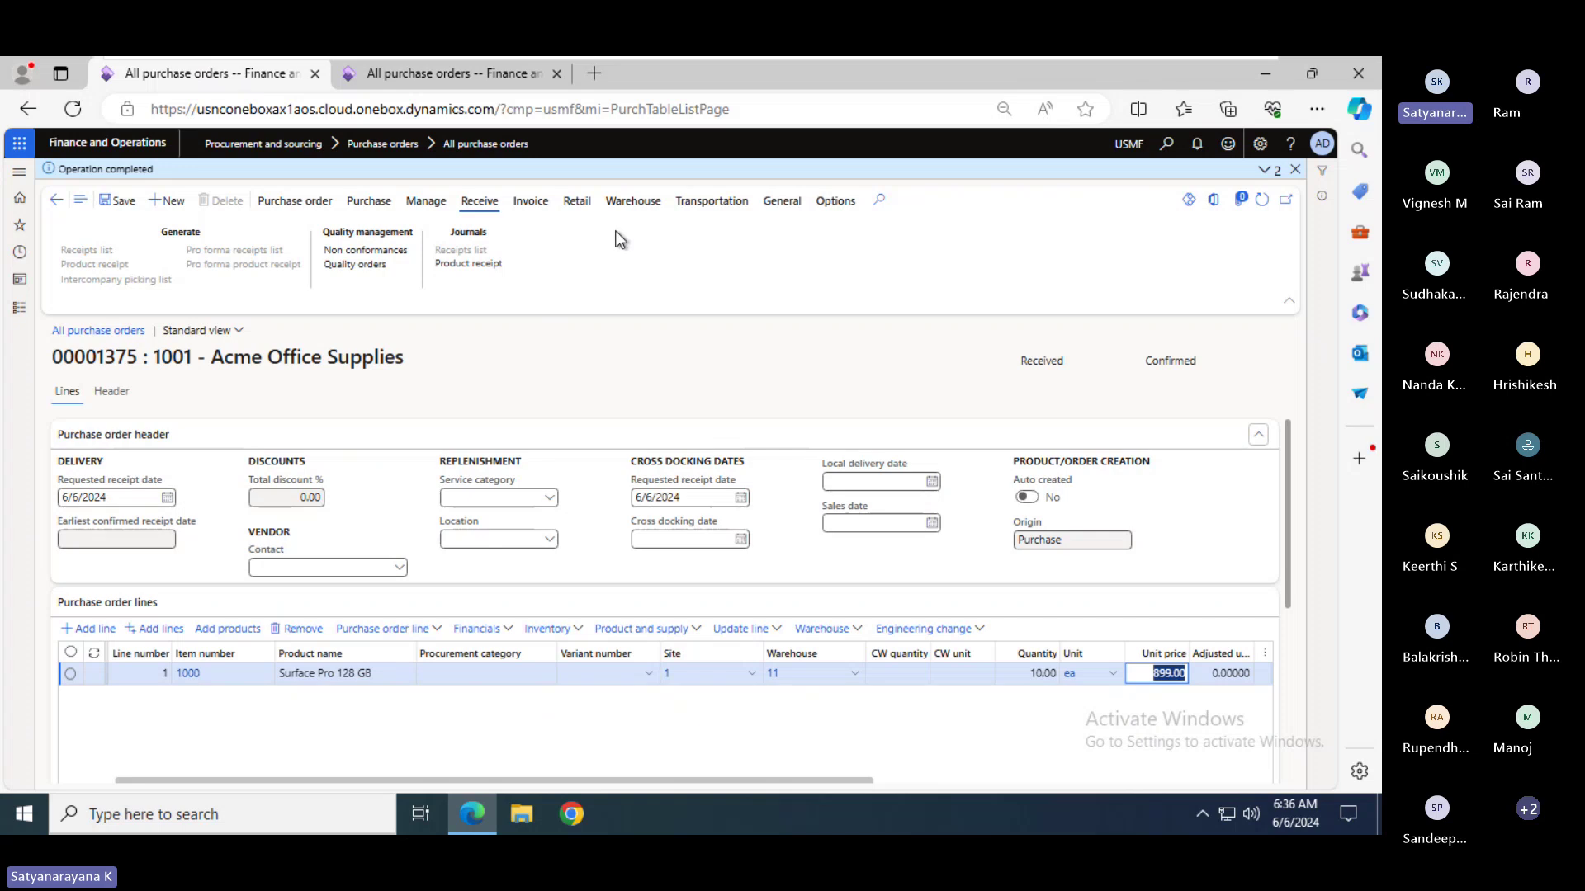
left_click(532, 204)
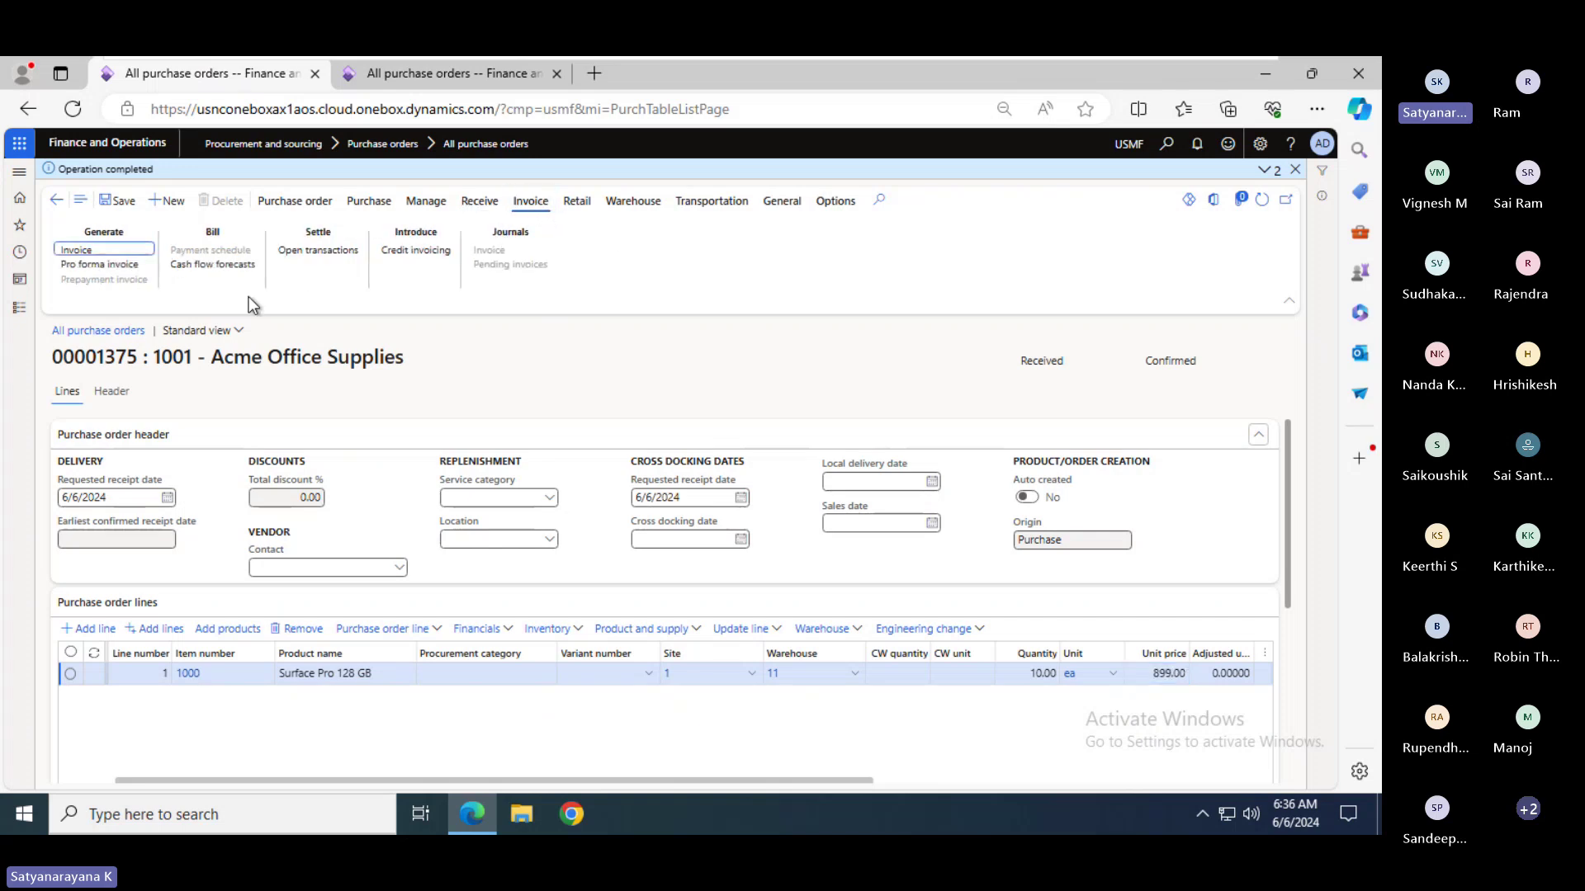
left_click(76, 253)
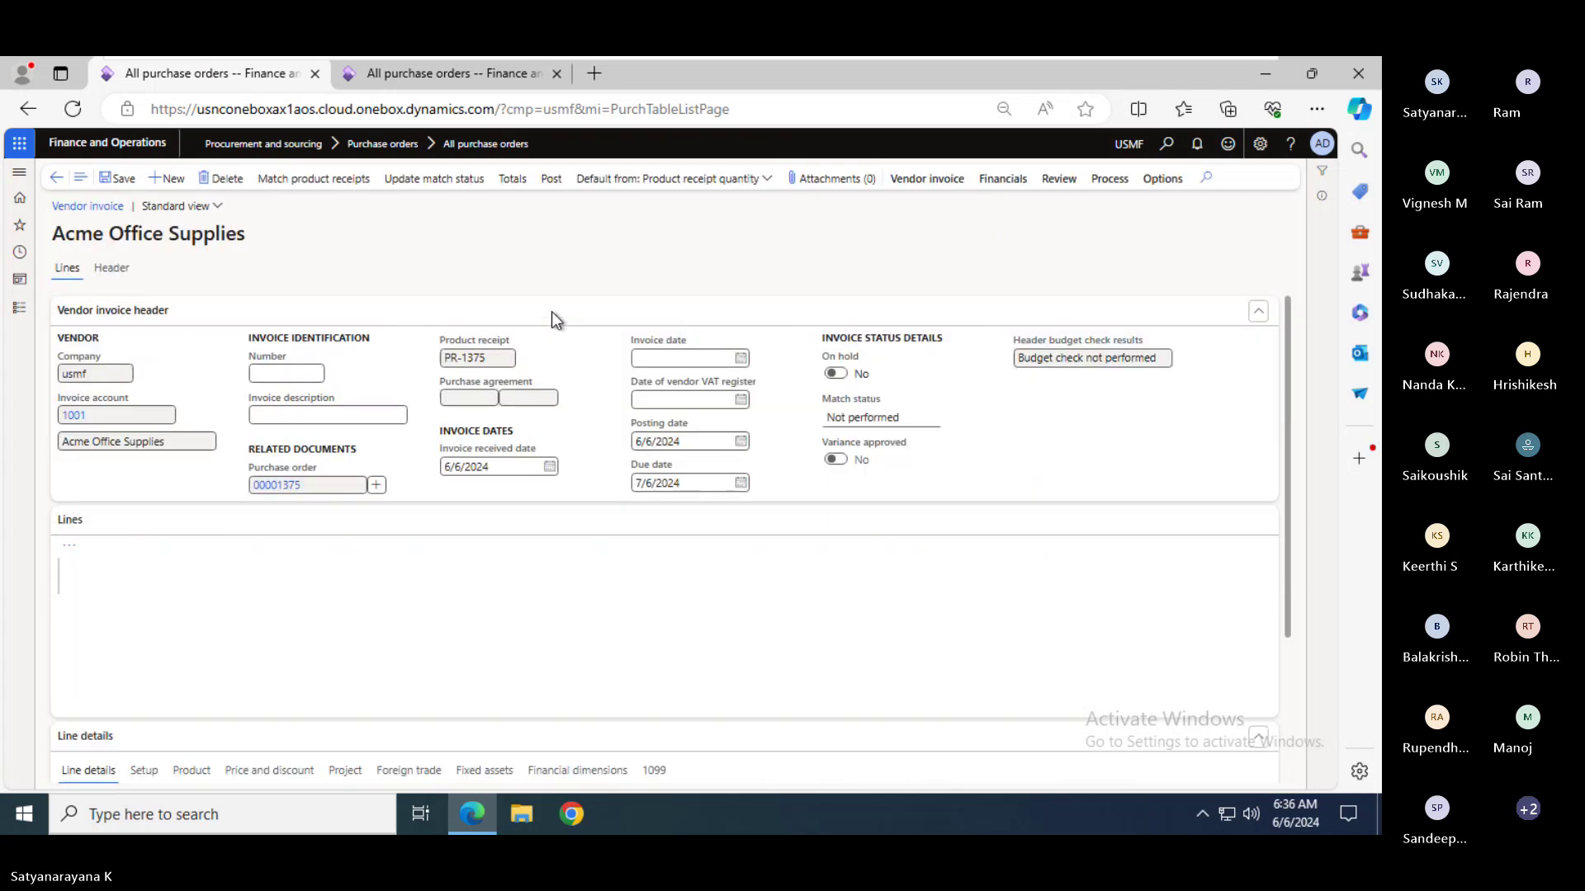
- Set the vendor invoice's number to VI-1375 and its invoice date to 6/6/2024
left_click(313, 476)
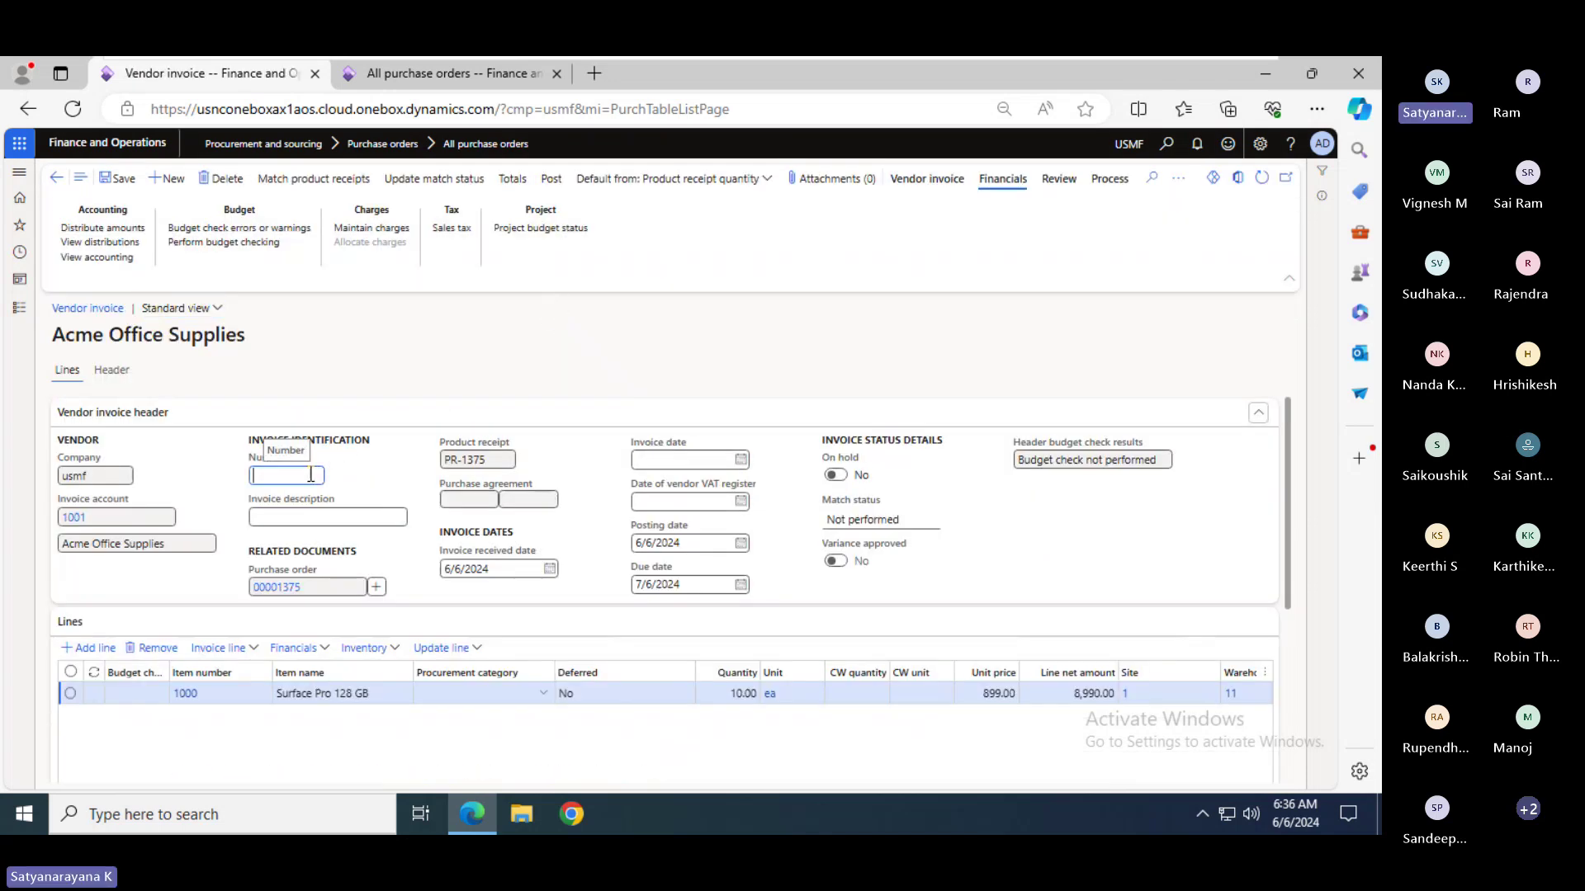
type("VI-")
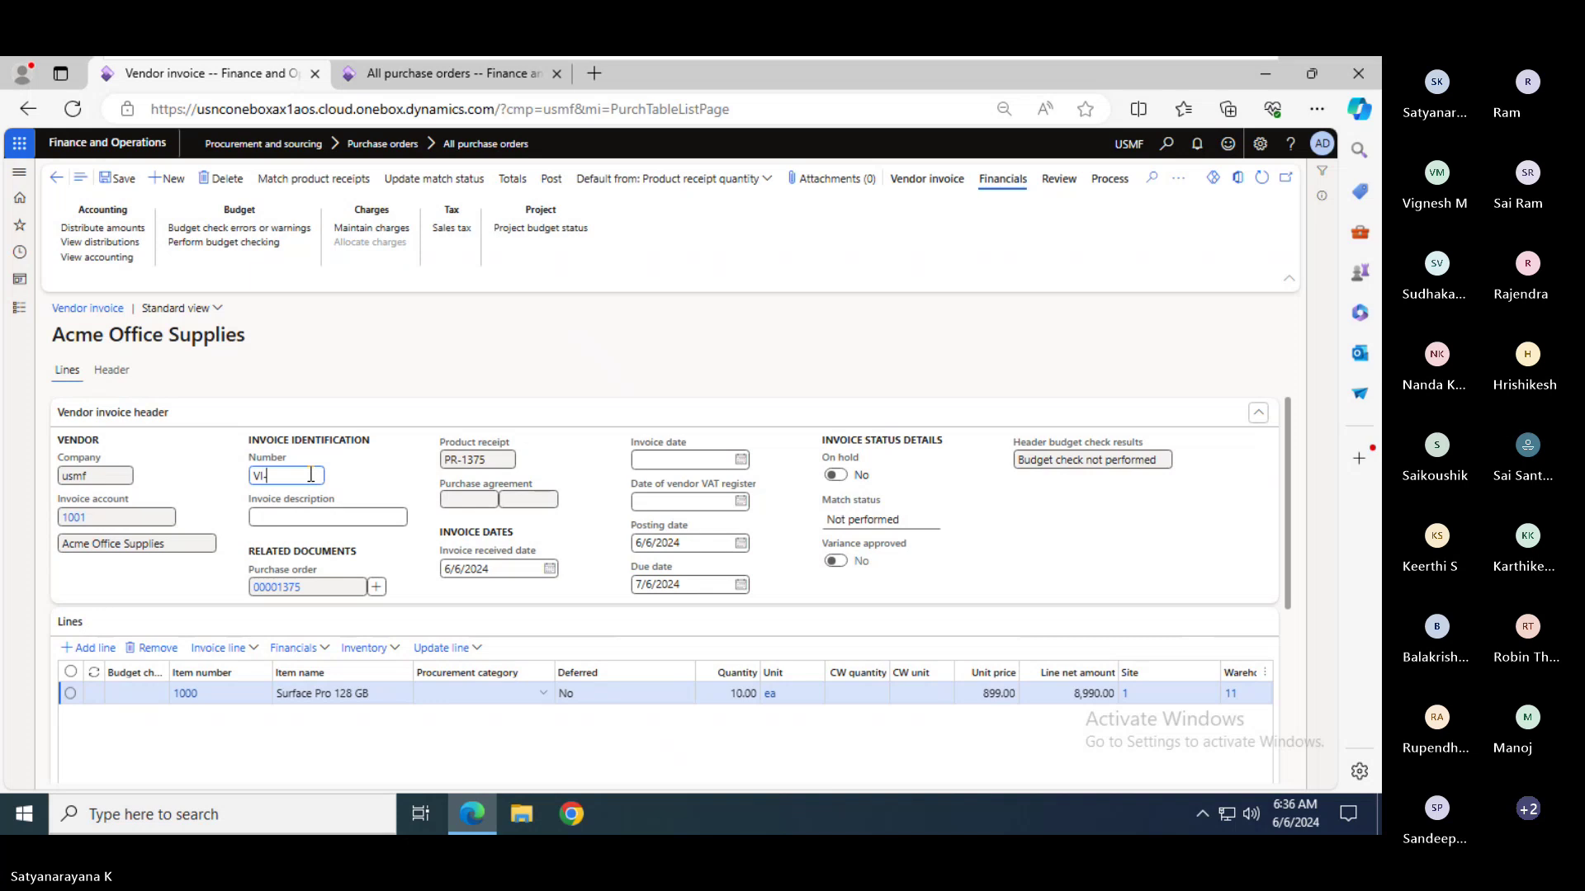
type("1375")
key("Tab")
key("Tab")
key("Tab")
key("Tab")
key("Tab")
key("Tab")
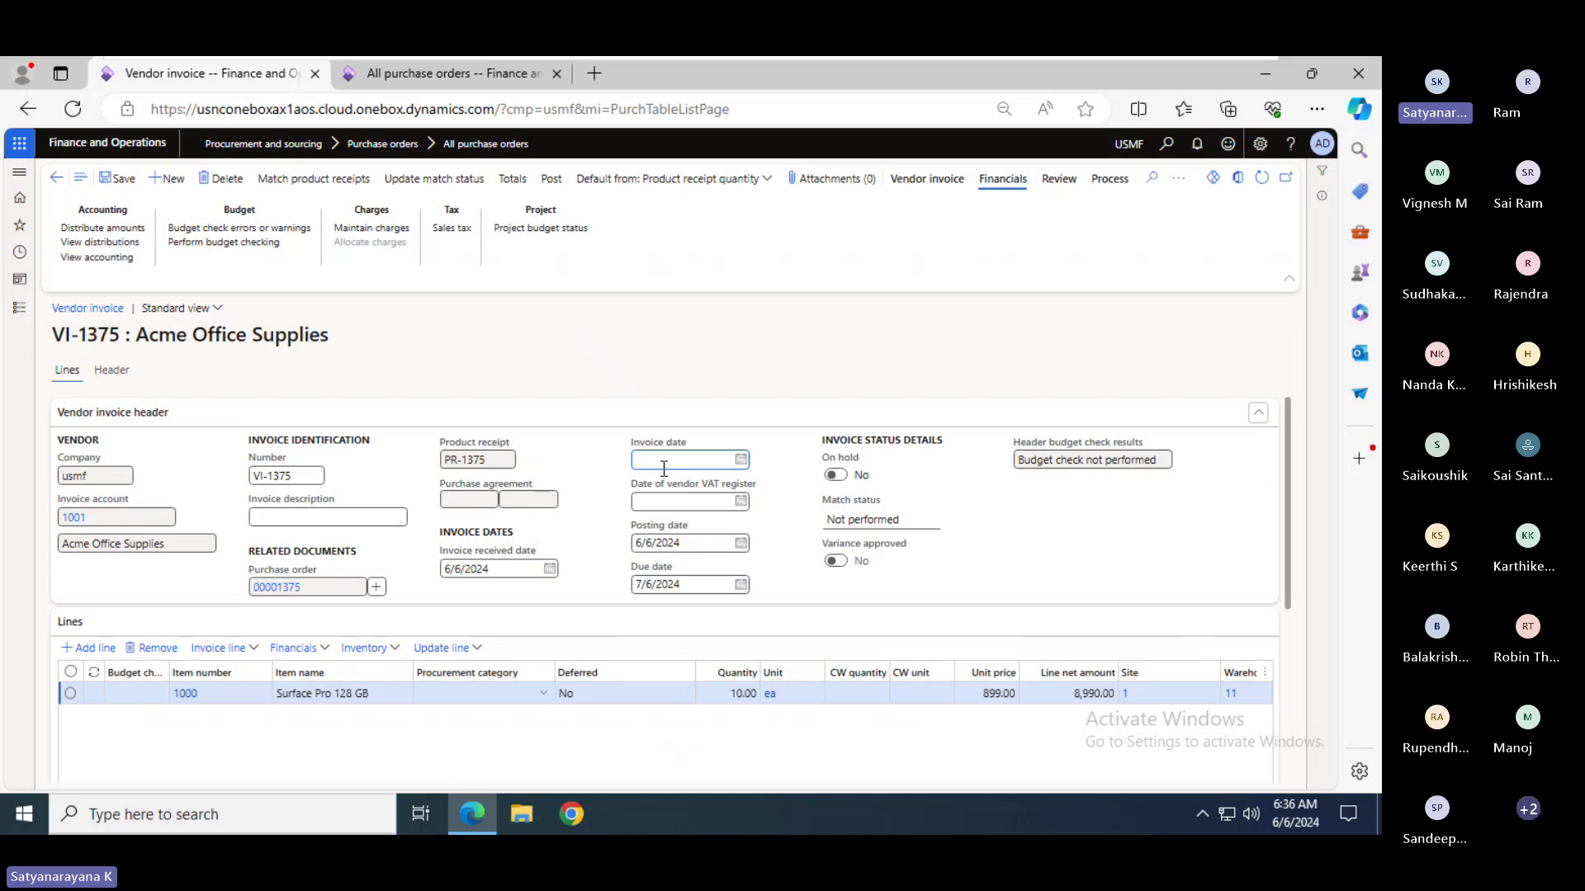
key("Tab")
- Switch to Chrome, search Google for "invoice in 3 colours" and display the image results
mouse_move(949, 58)
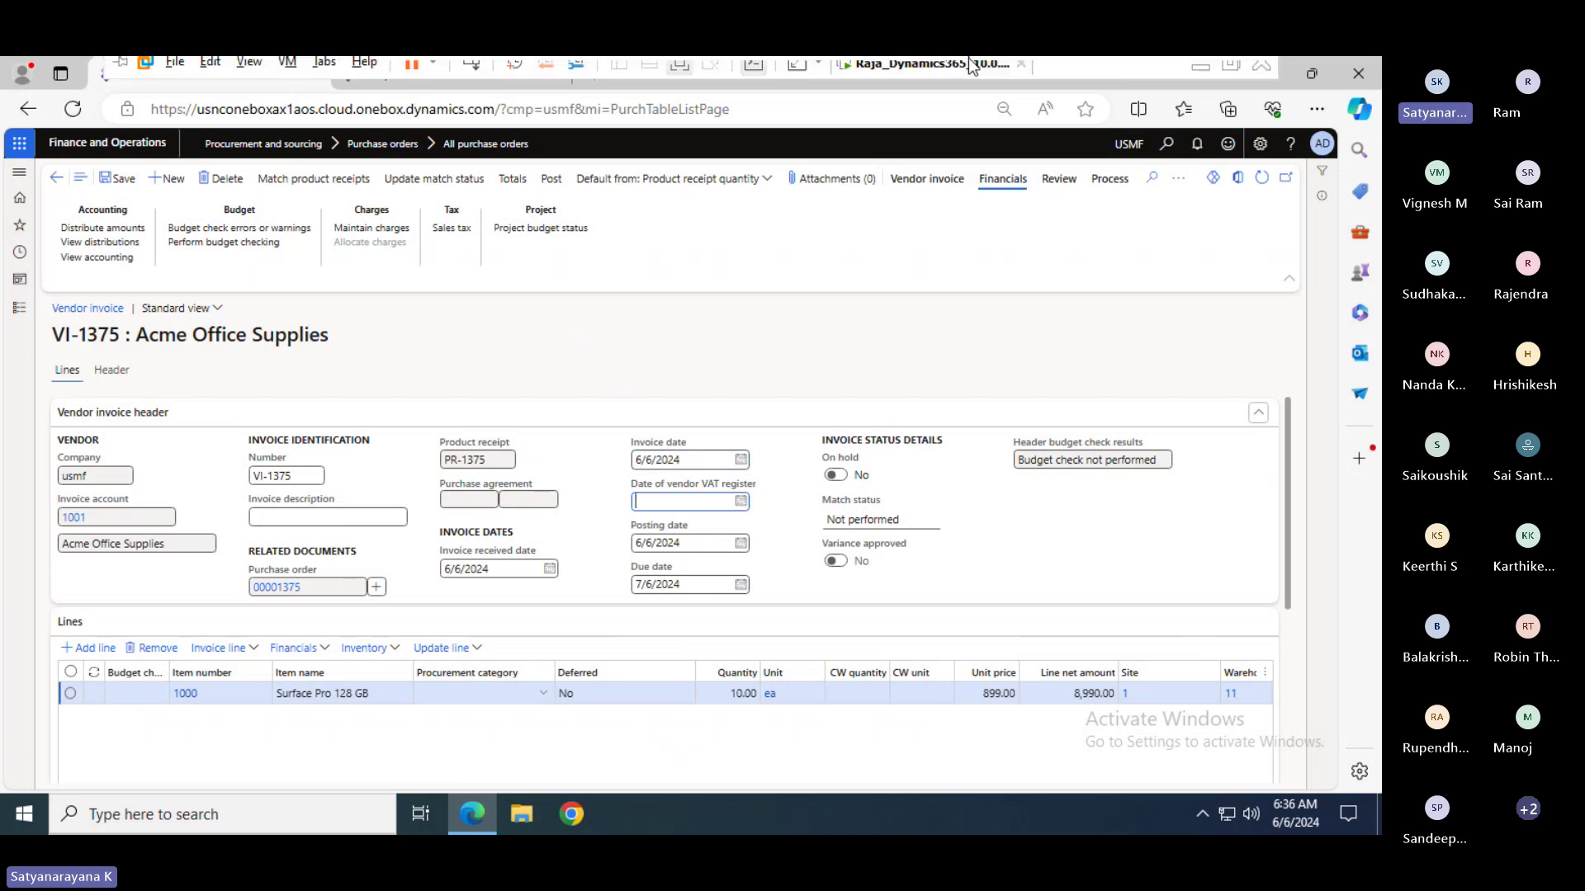
key("alt+Tab")
key("alt+Tab")
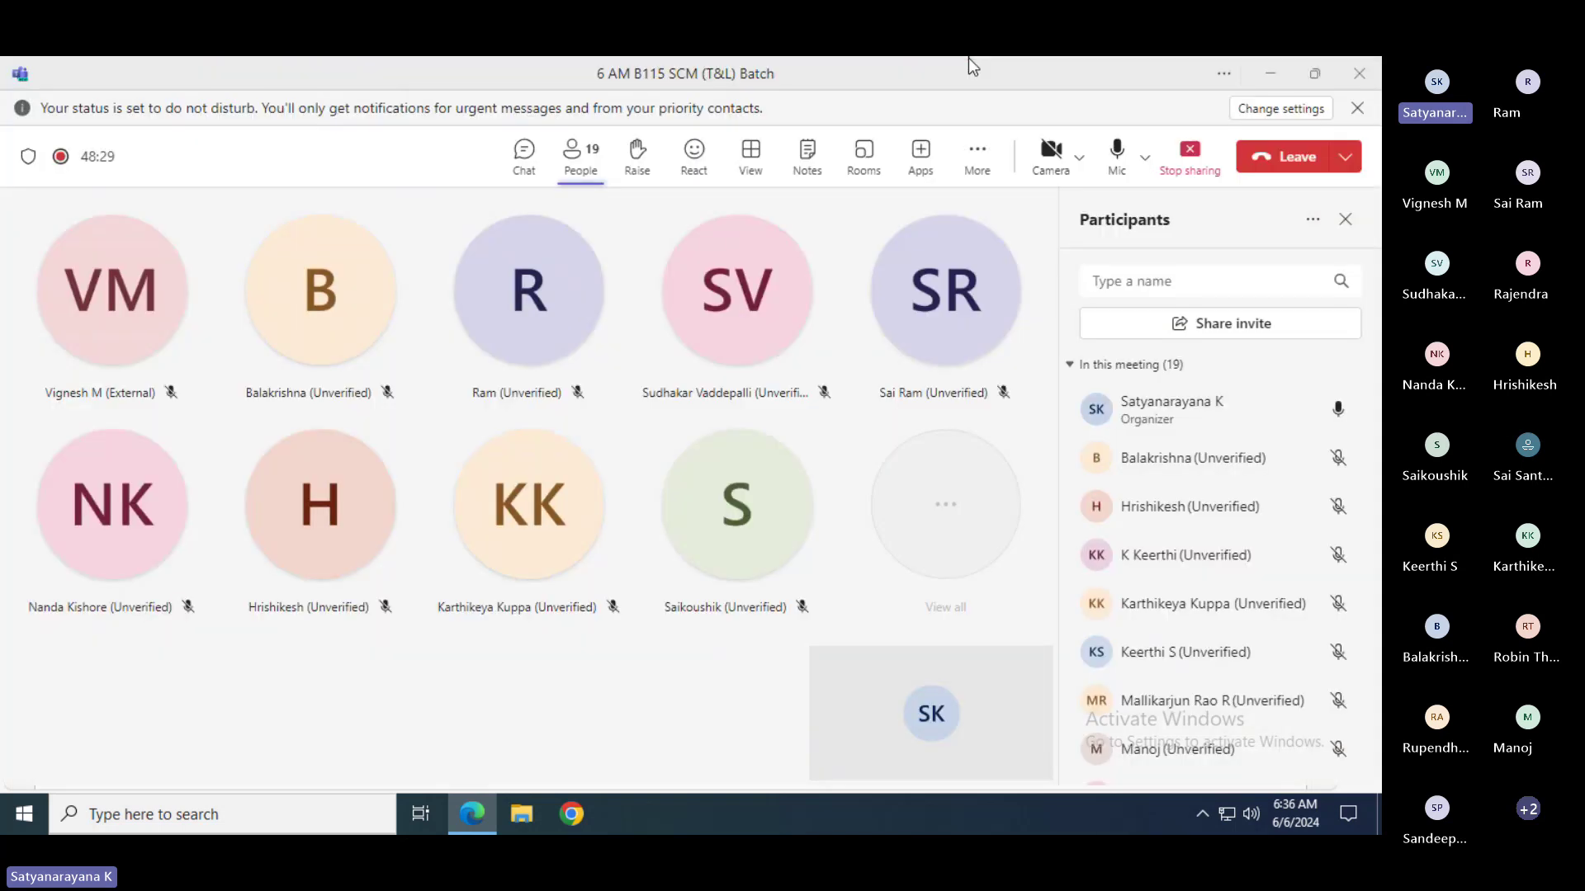
key("super")
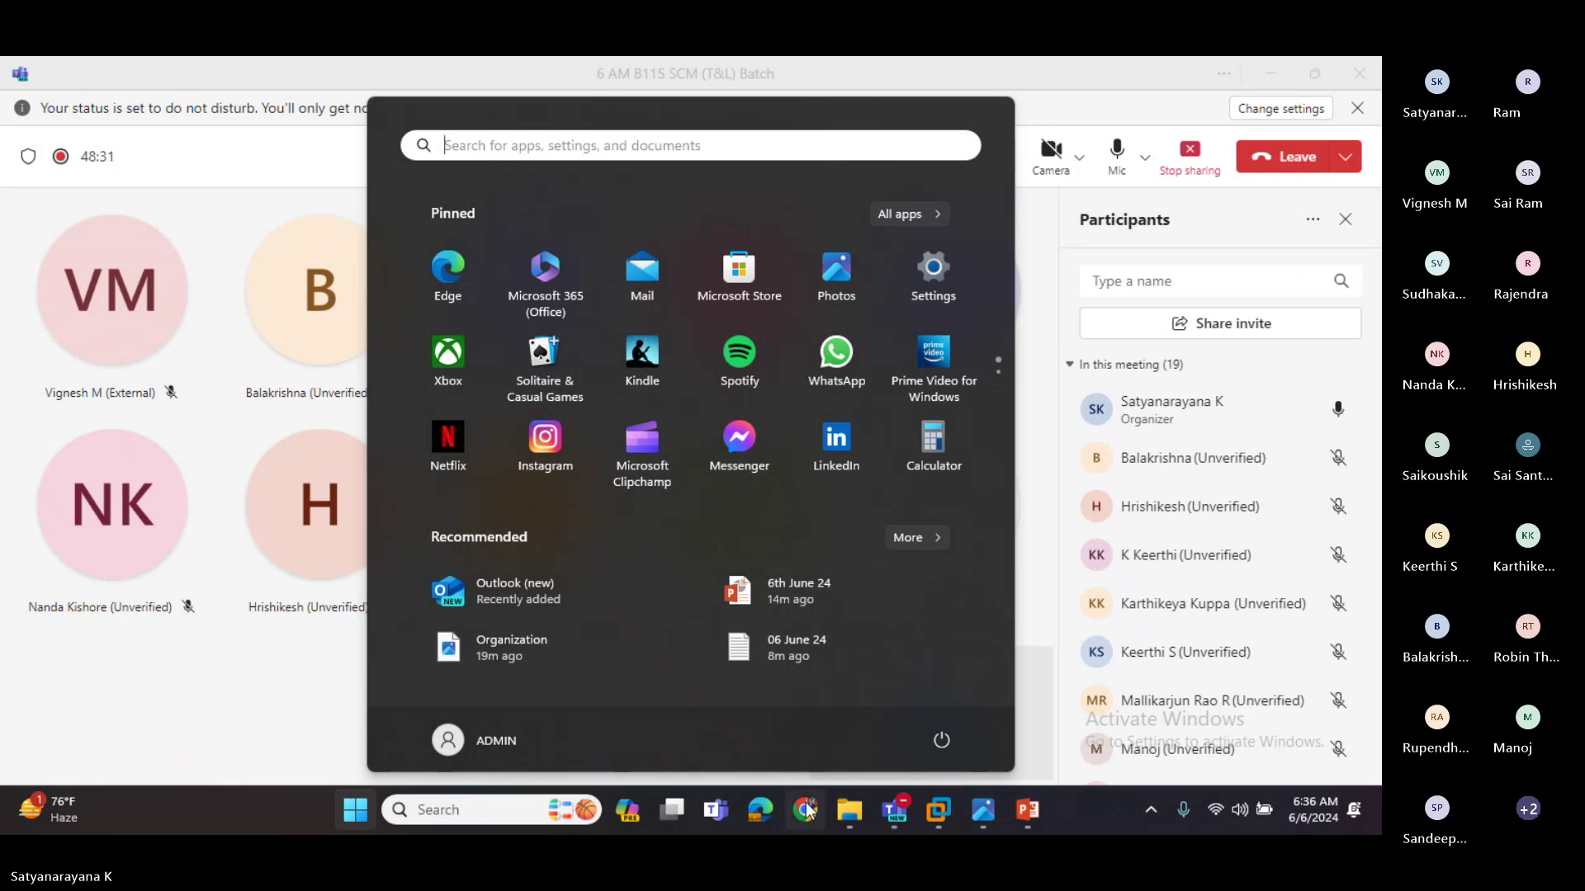
left_click(806, 811)
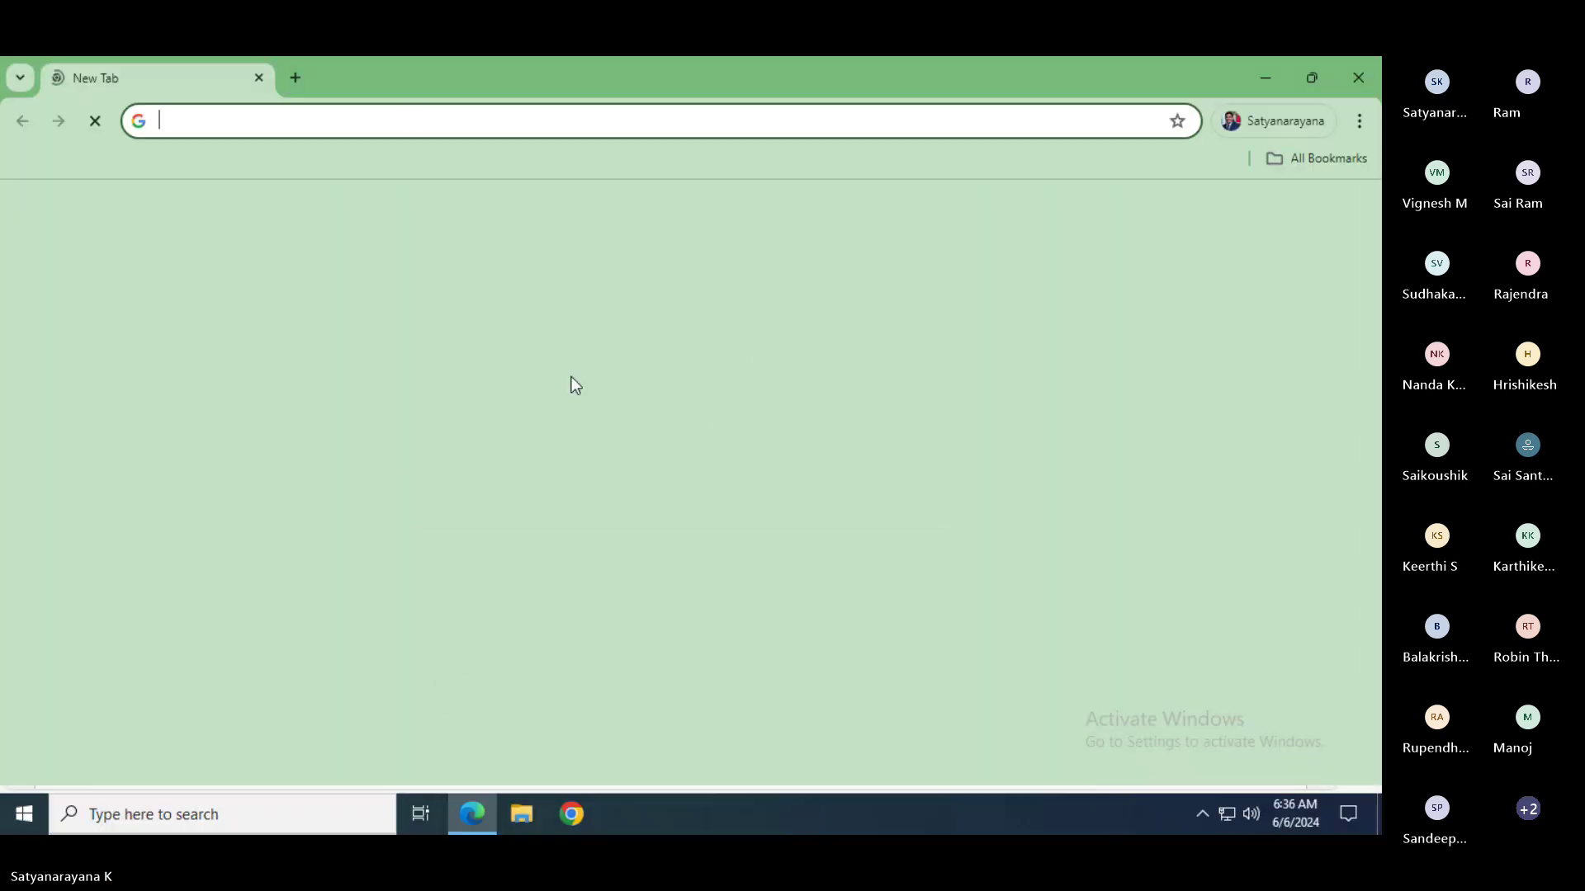
left_click(394, 121)
type("invoi")
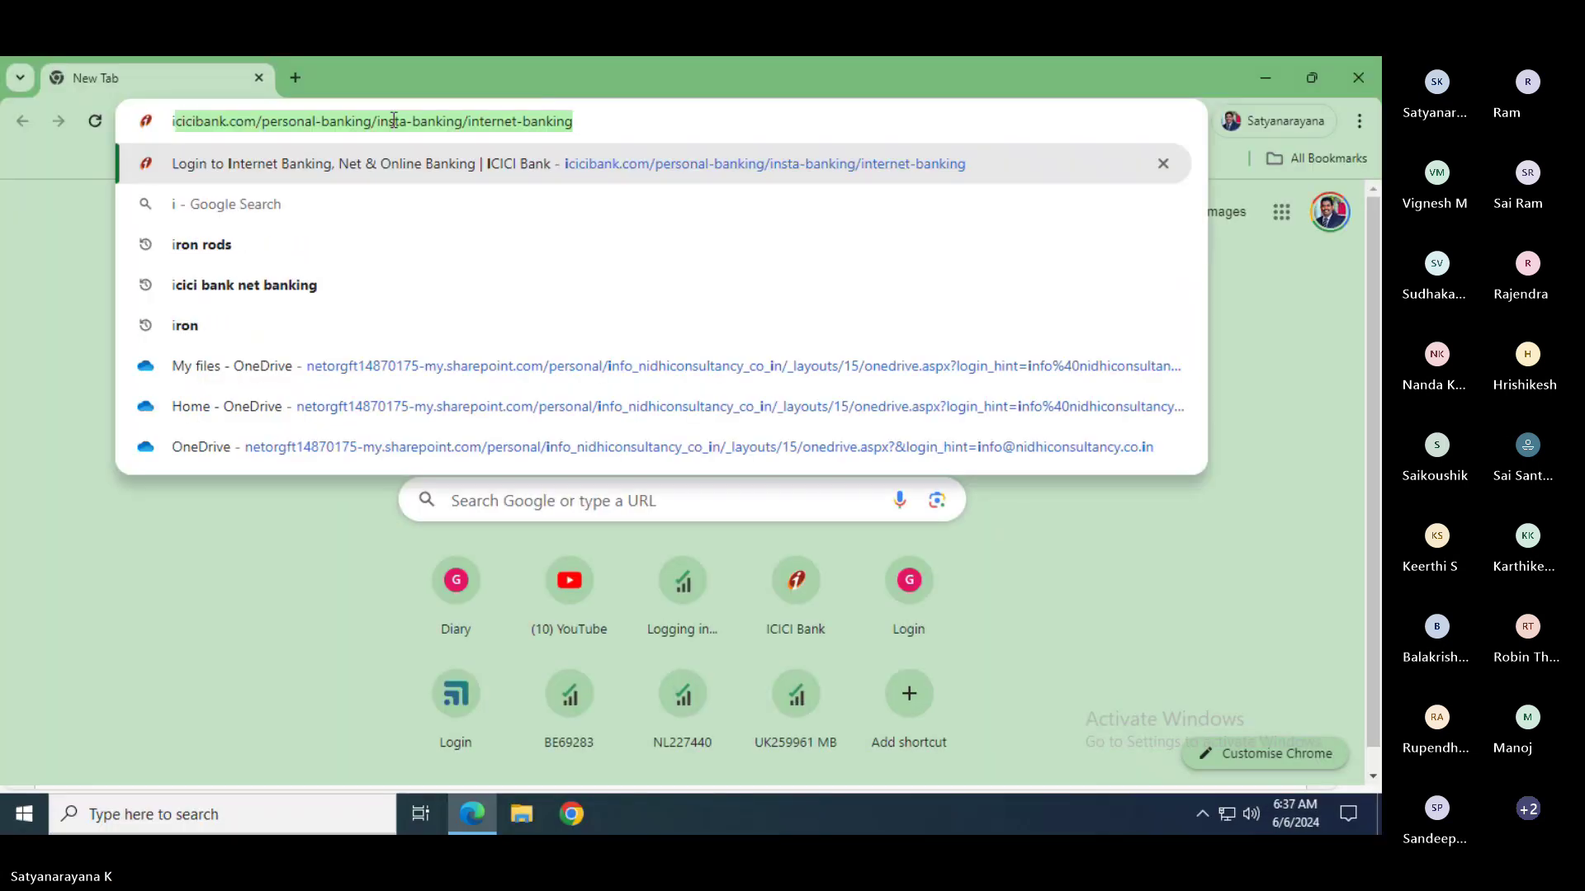
left_click(354, 202)
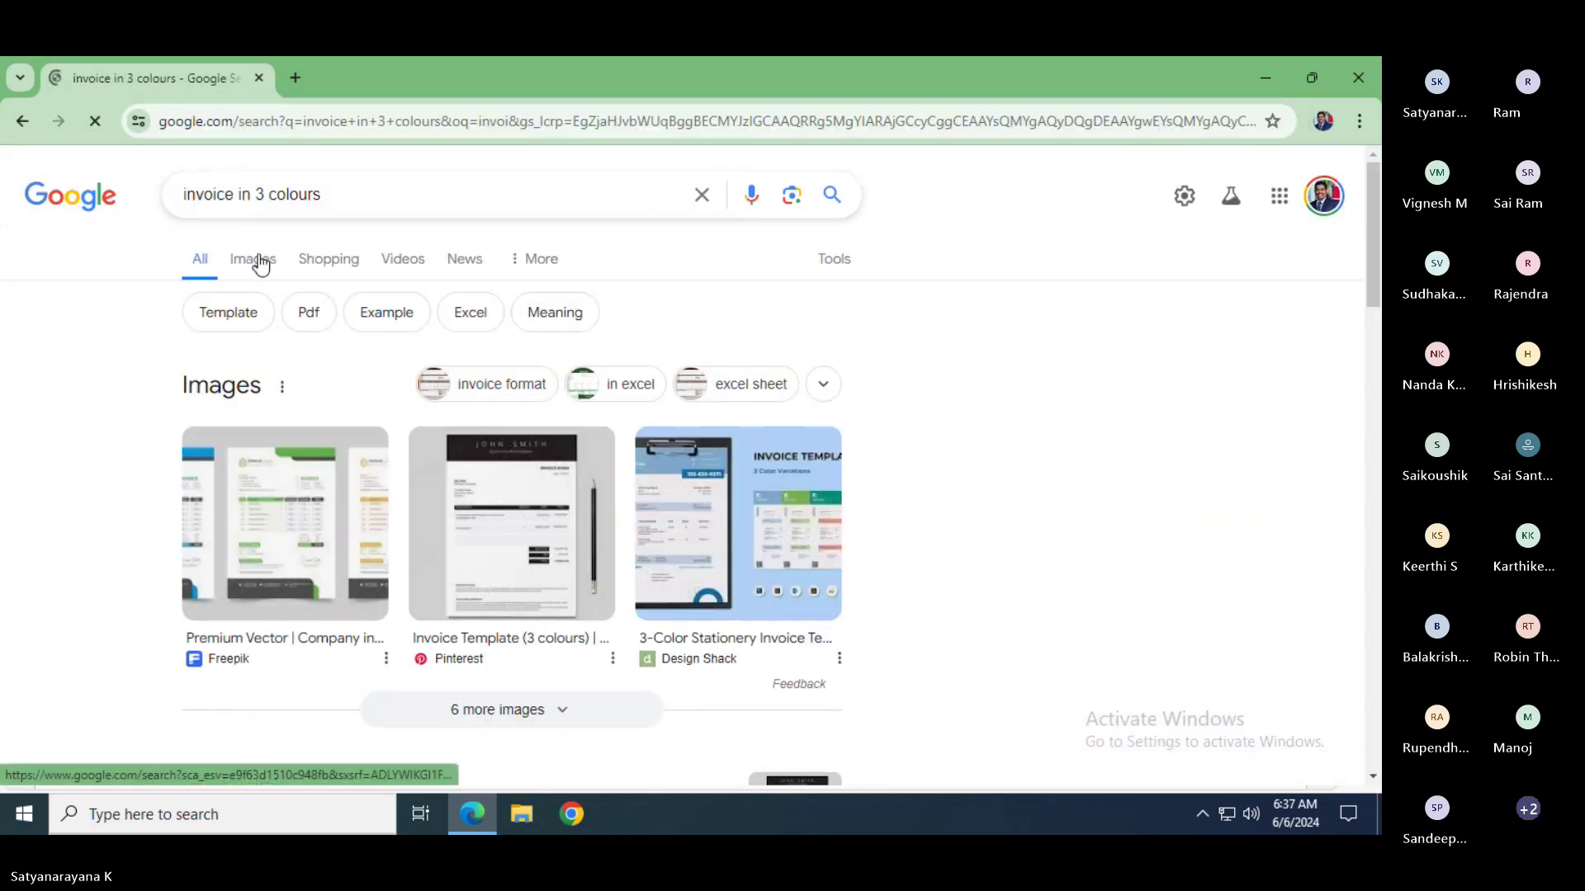
left_click(259, 256)
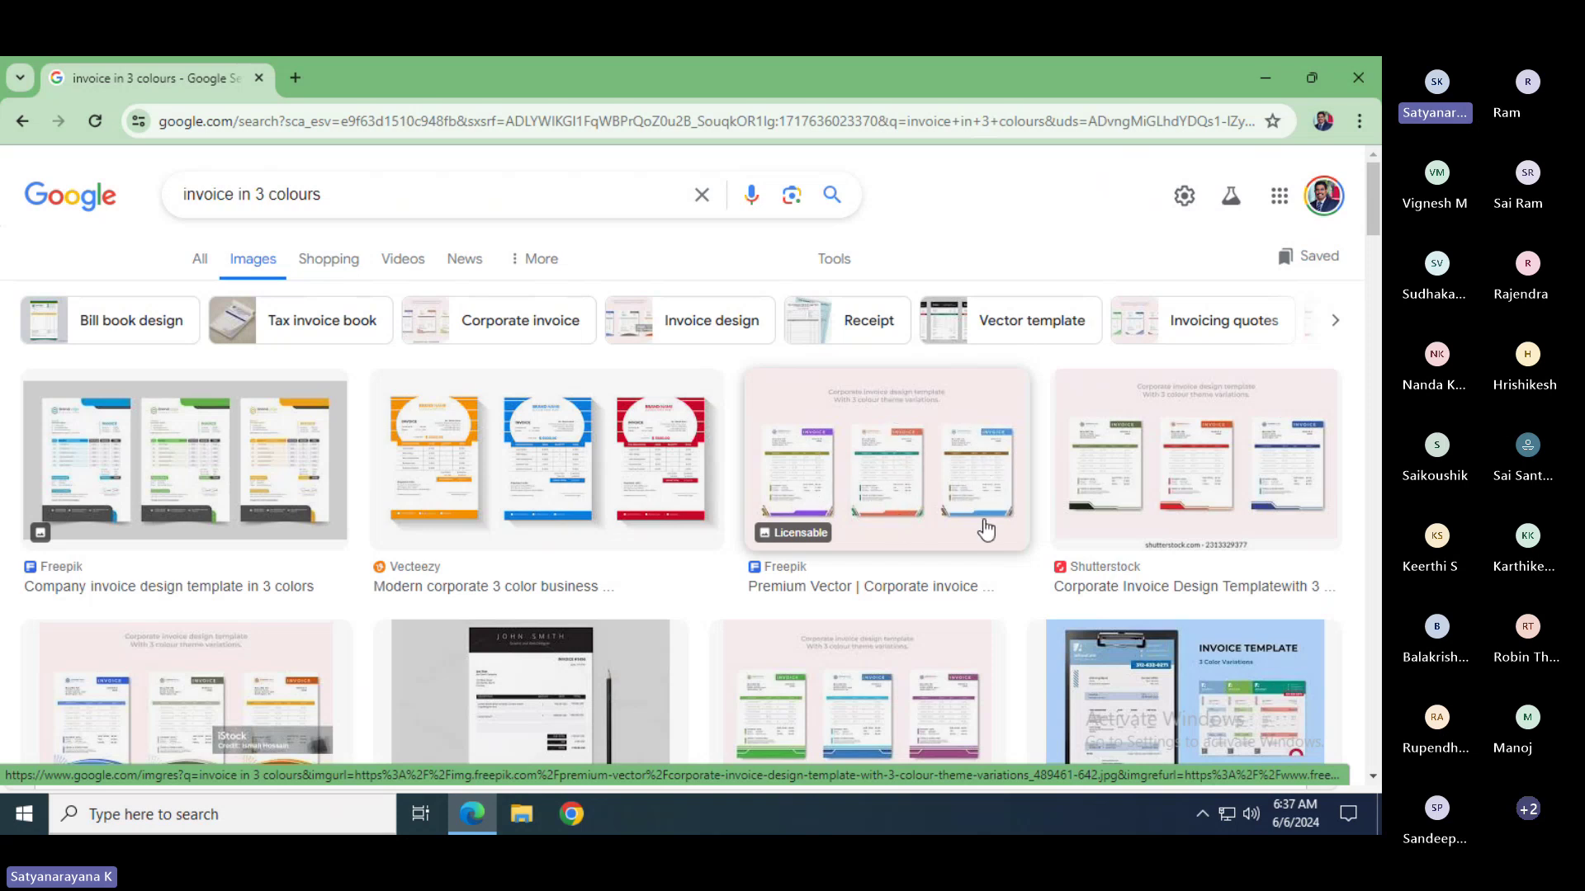
- Return to vendor invoice VI-1375 in Finance and Operations and view its totals
left_click(1083, 58)
key("alt+Tab")
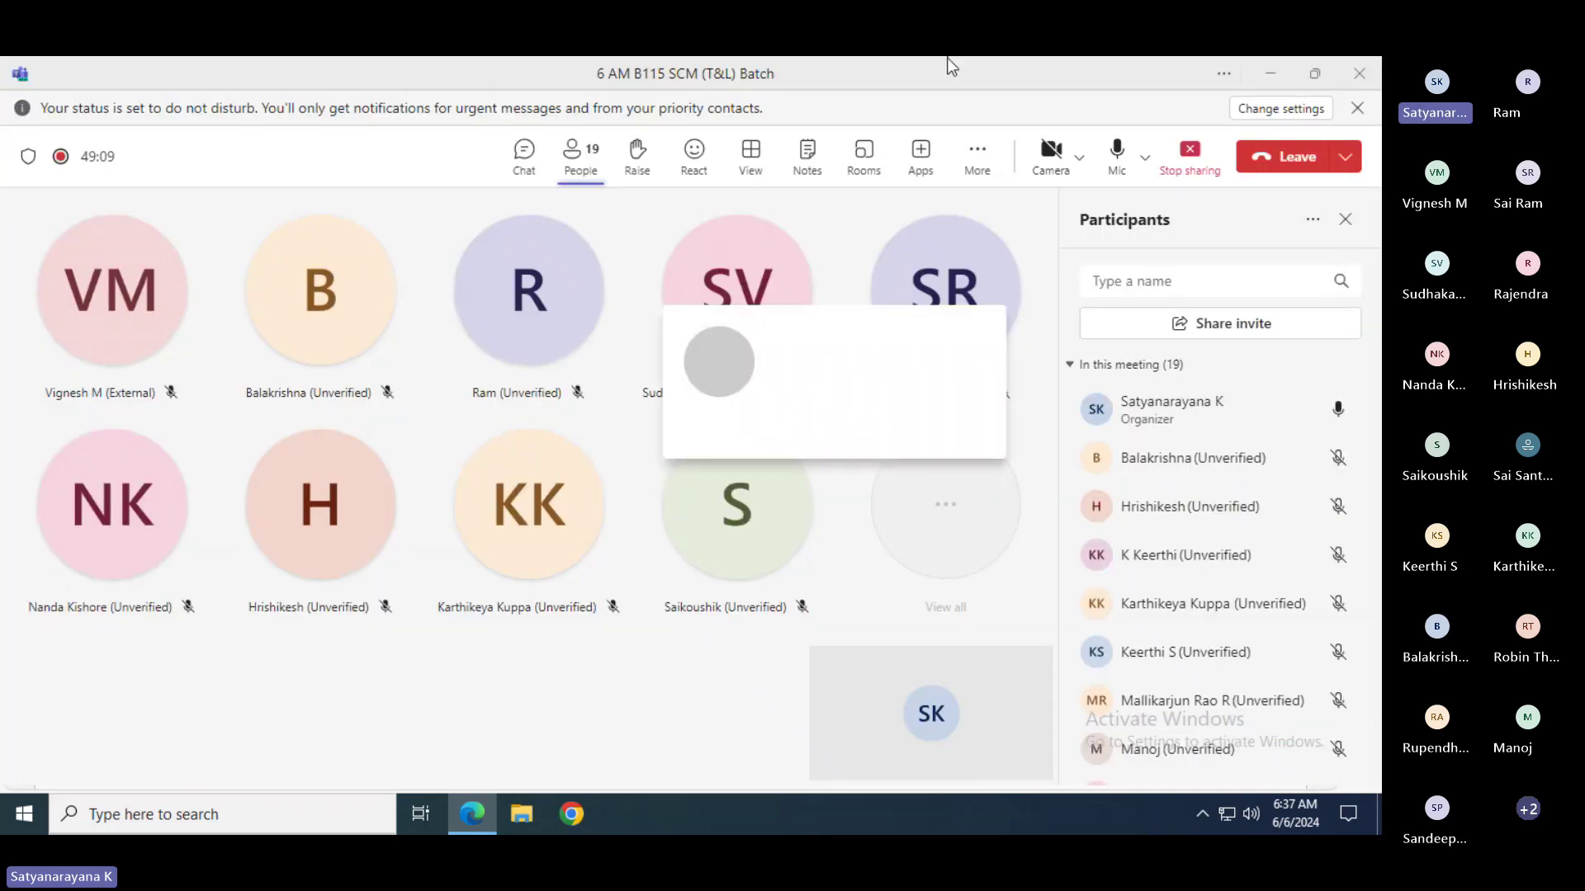
key("alt+Tab")
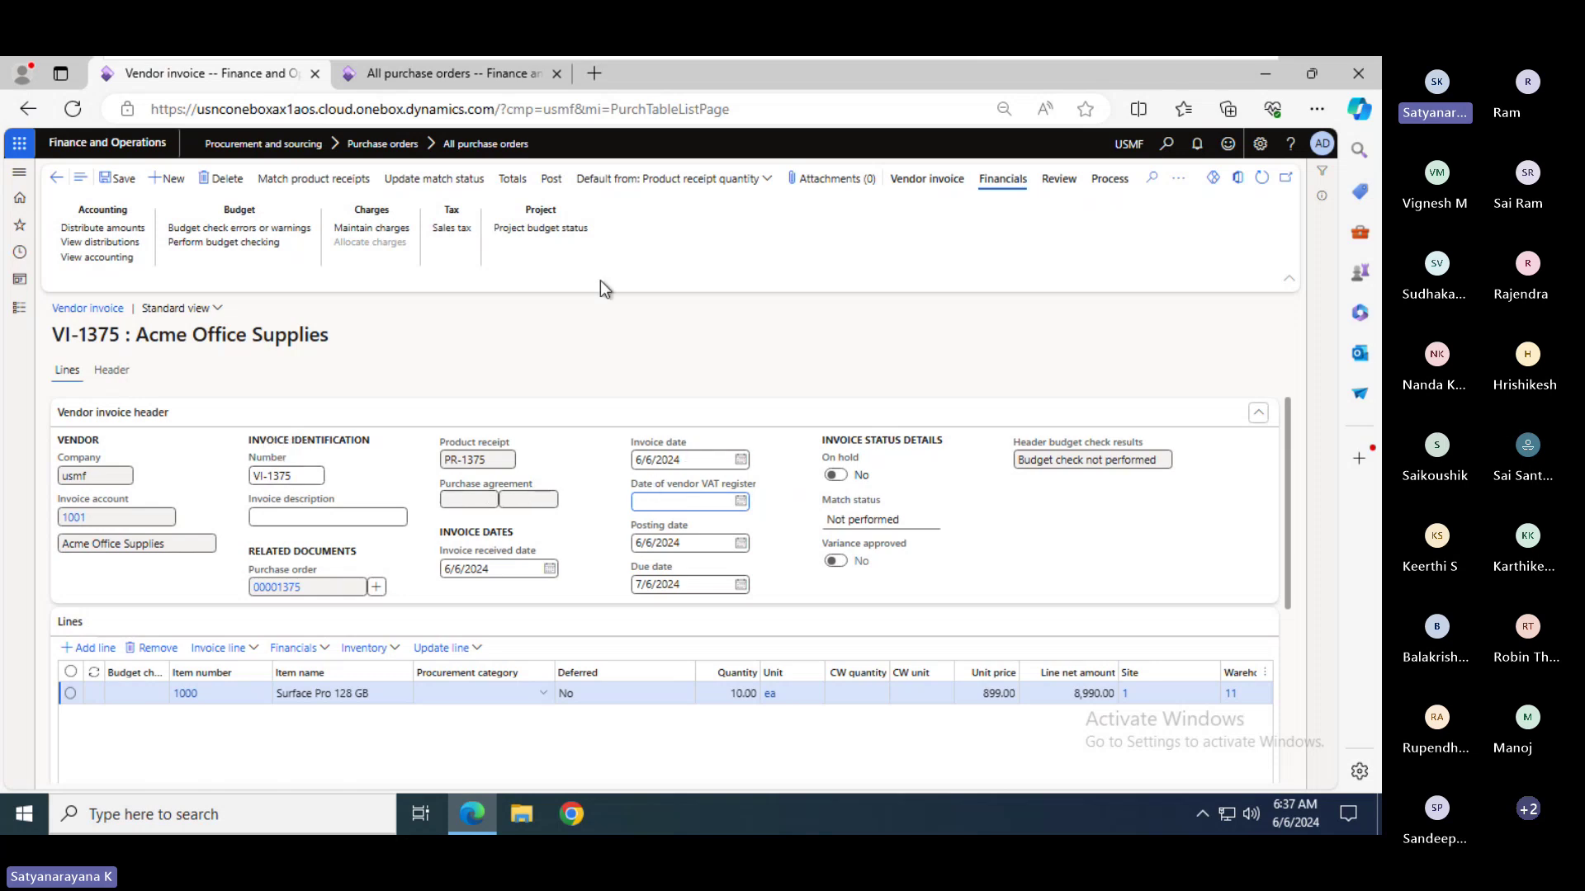
left_click(509, 182)
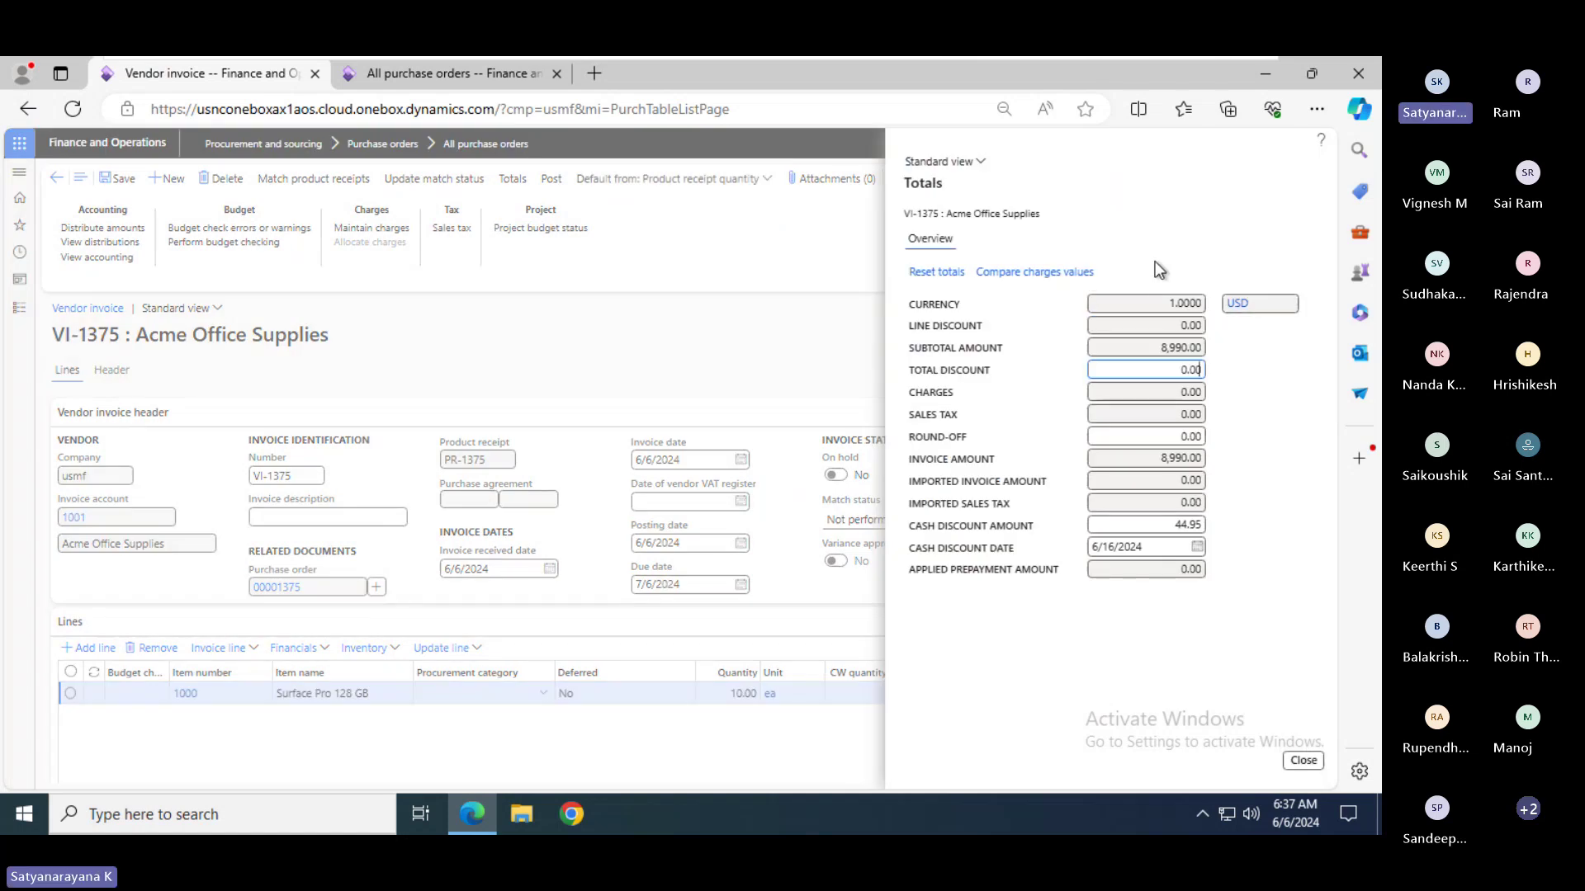
- Compare the charges, sales tax and invoice amount in vendor invoice VI-1375's totals with the sample invoice images in Chrome, and close the totals
left_click(1091, 58)
key("alt+Tab")
key("alt+Tab")
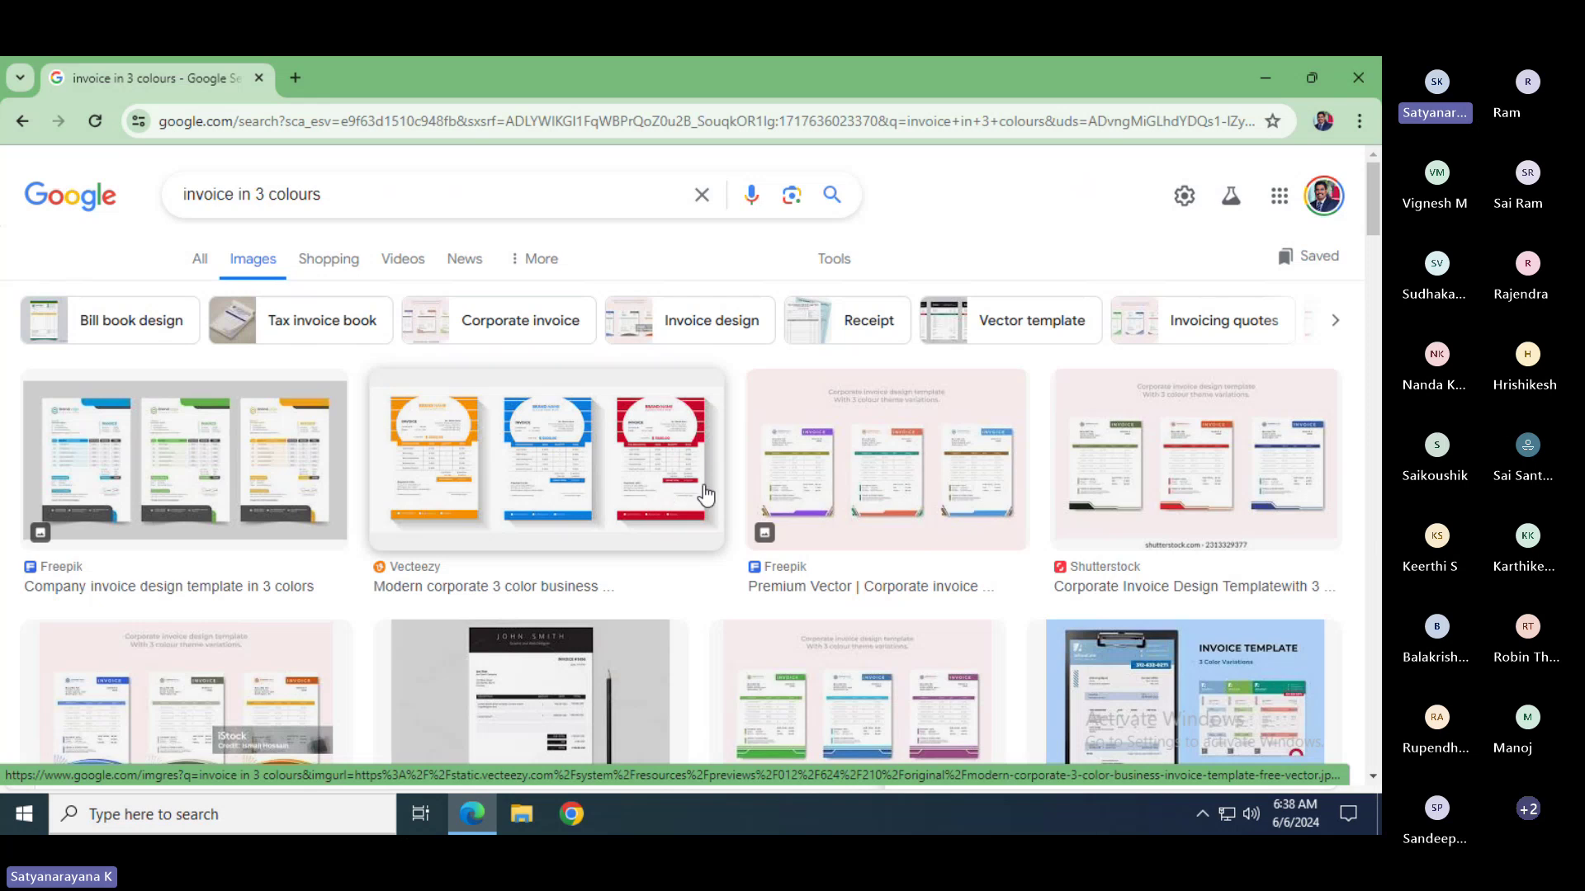
key("alt+Tab")
key("alt+Tab")
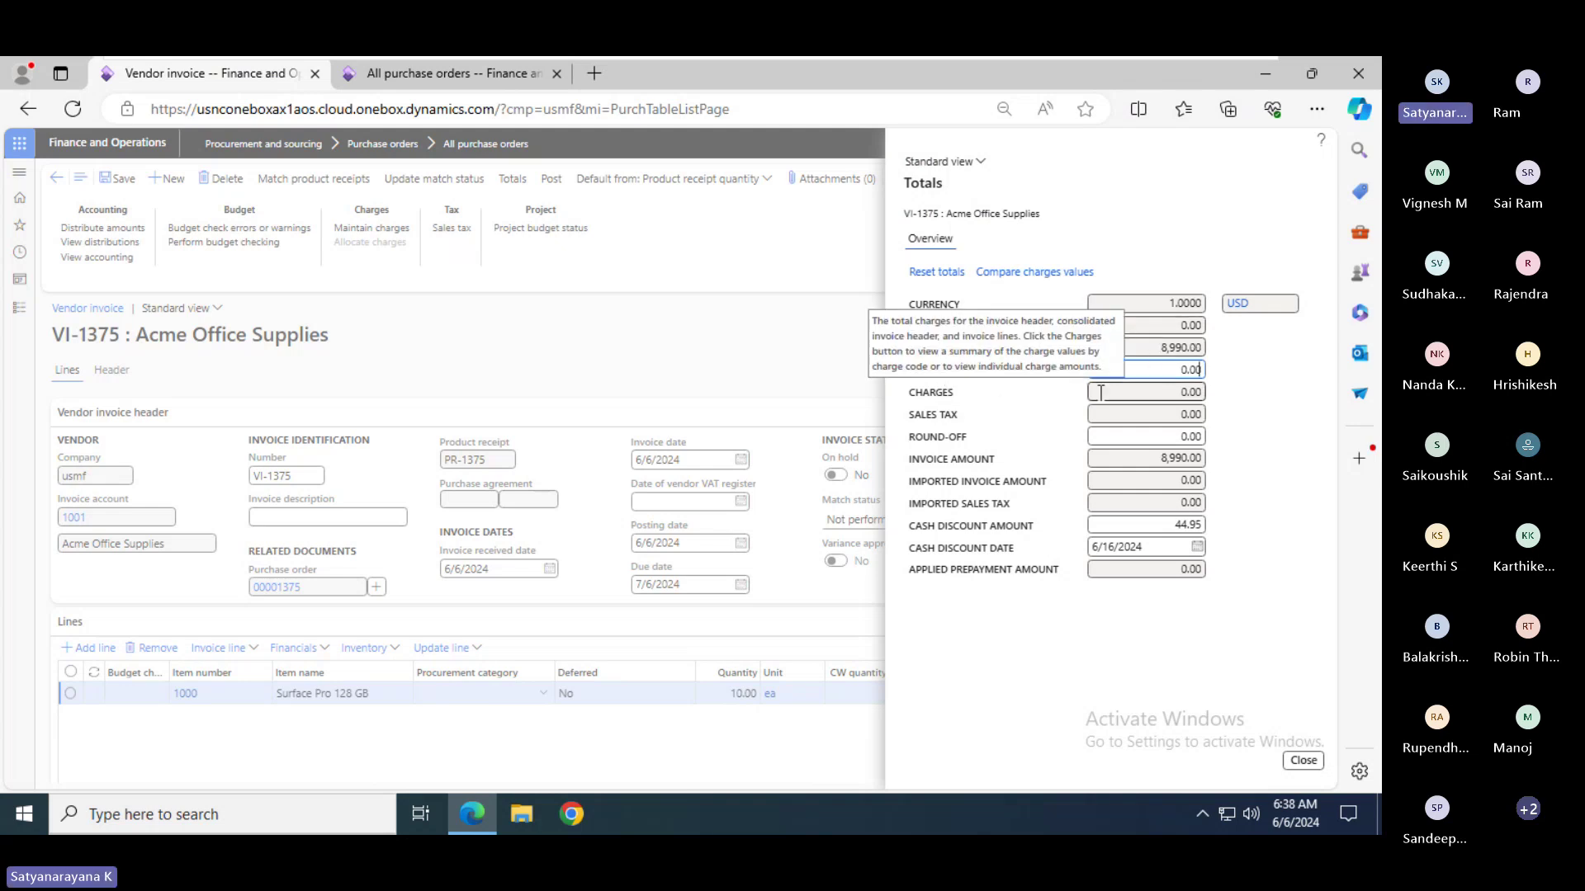
left_click(1156, 391)
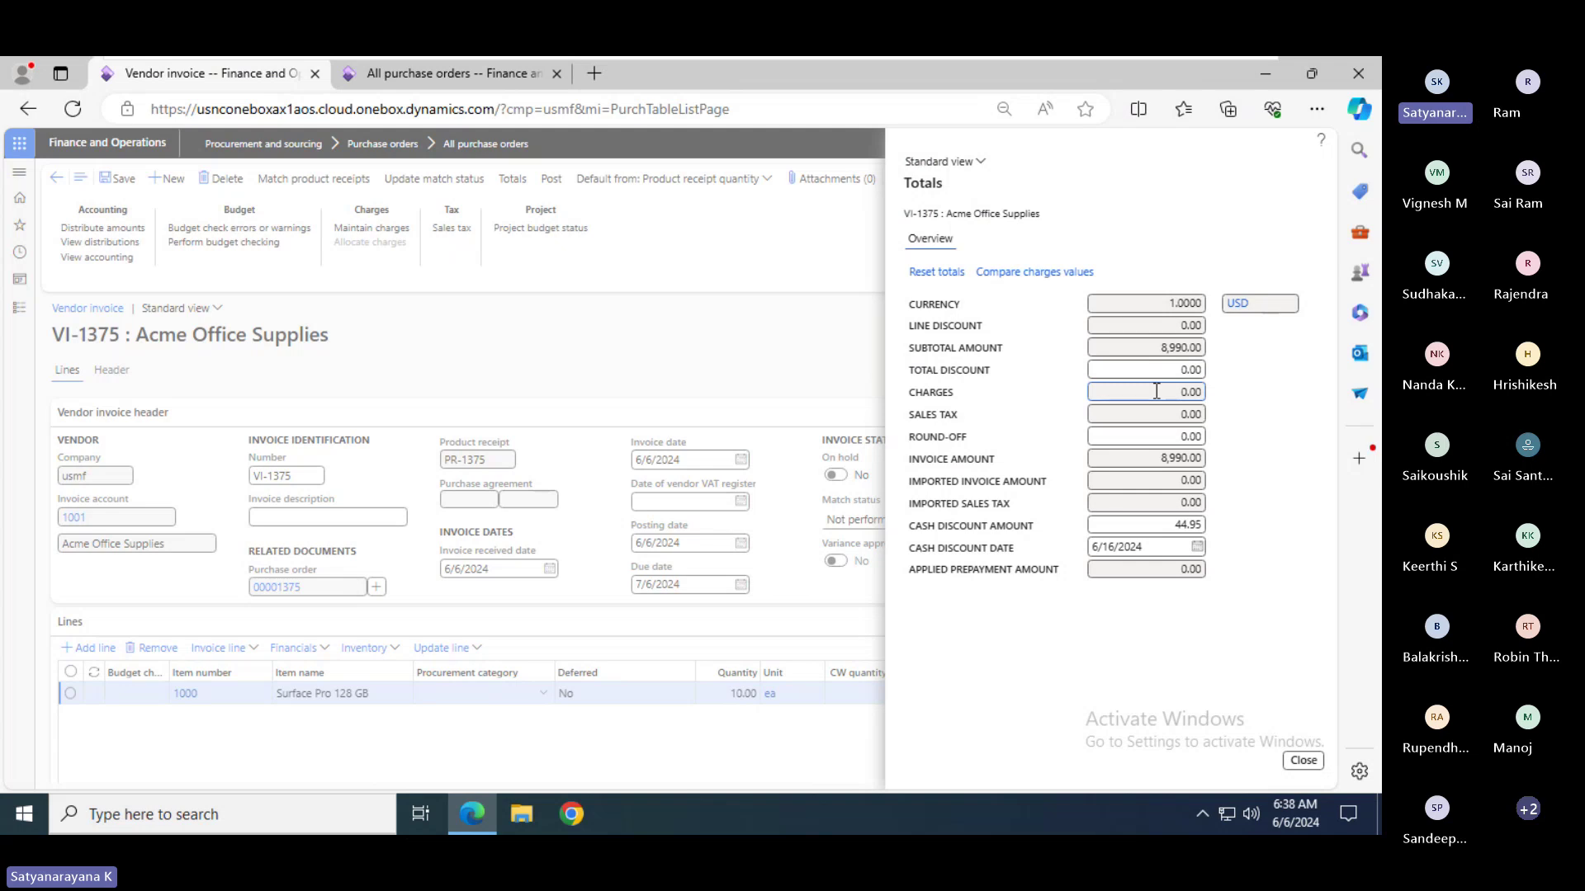
left_click(1141, 413)
mouse_move(1092, 60)
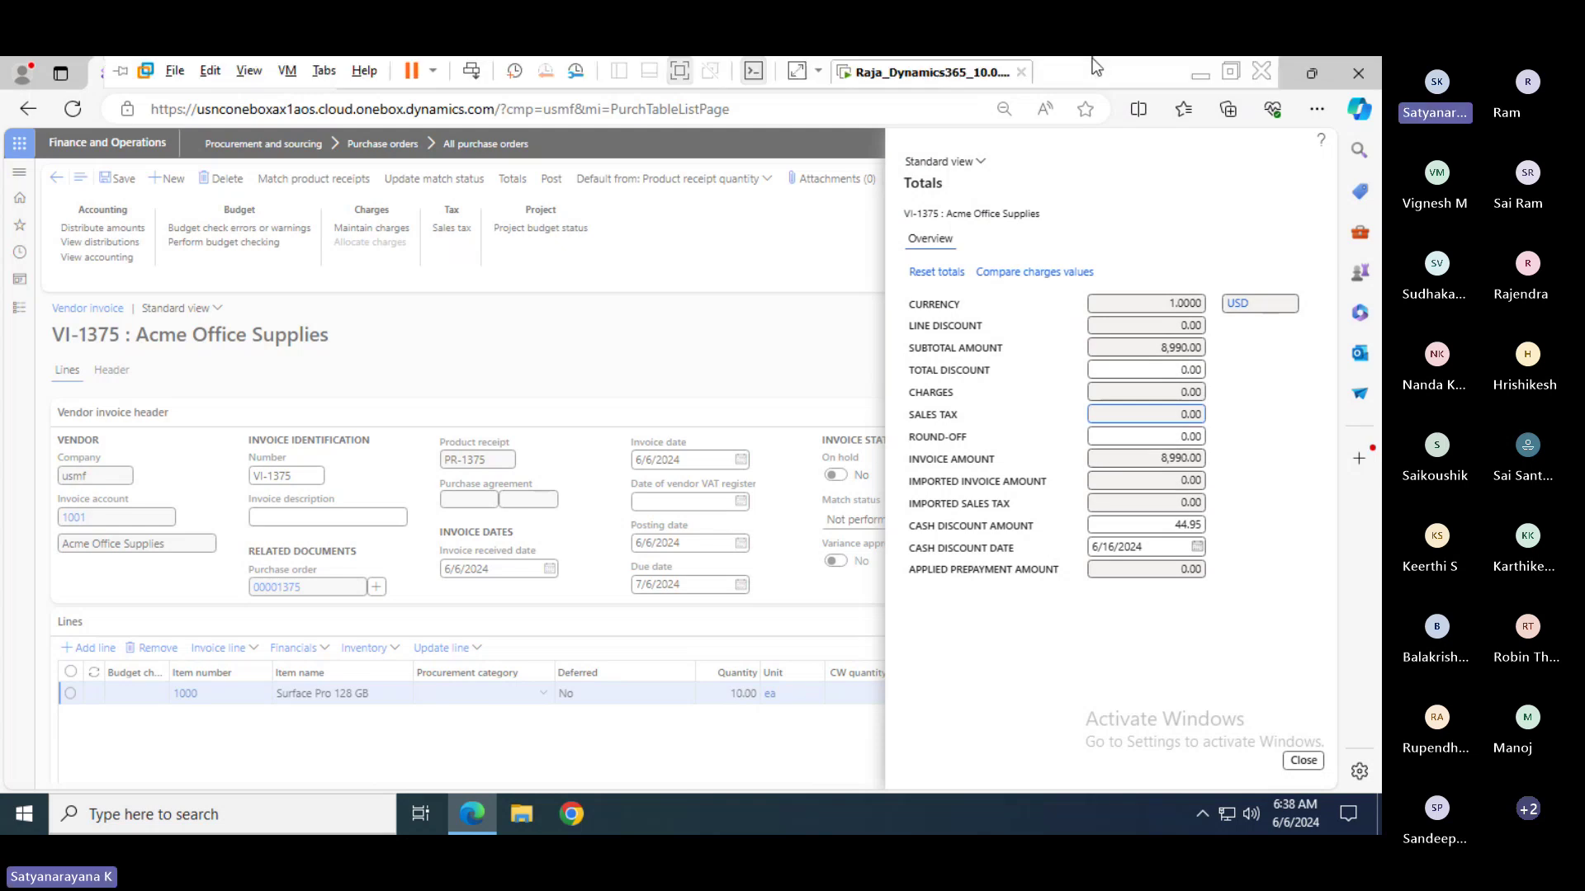
key("alt+Tab")
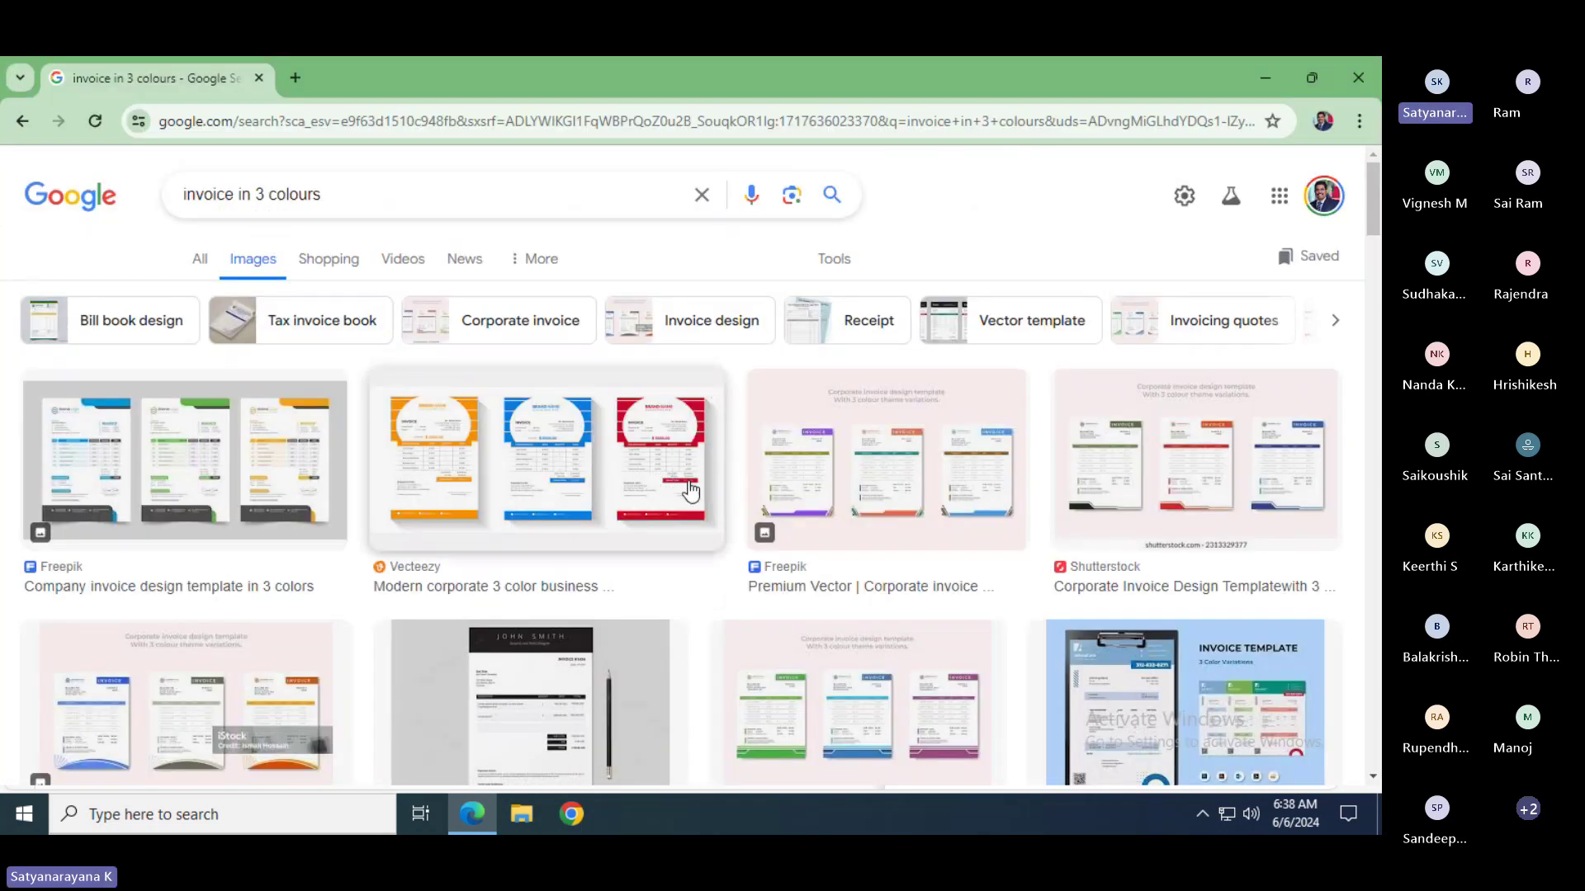
key("alt+Tab")
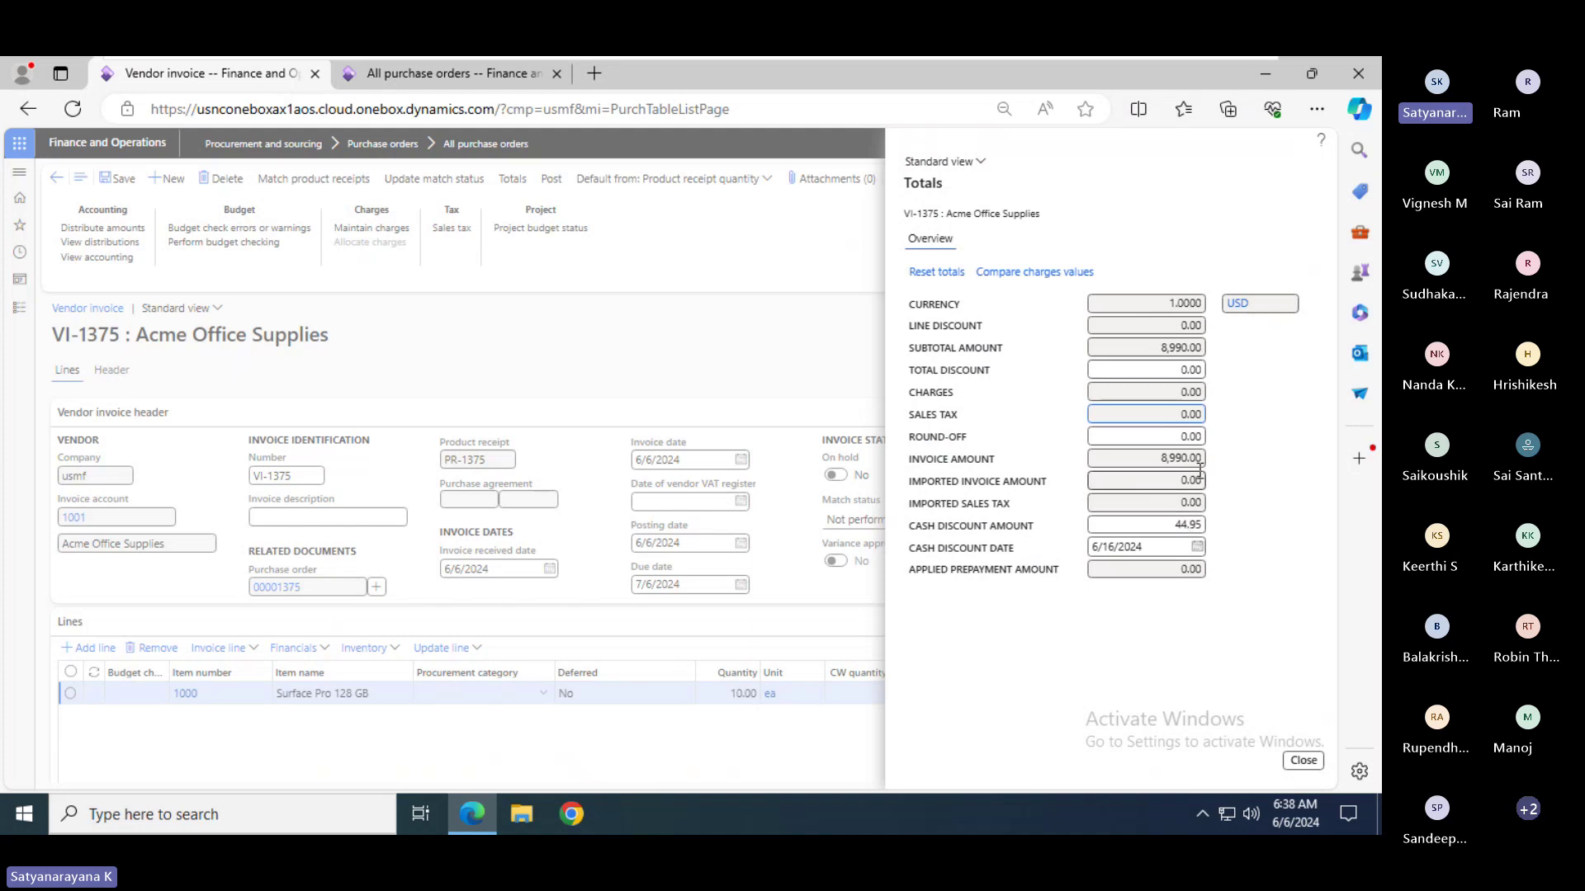
left_click(1304, 761)
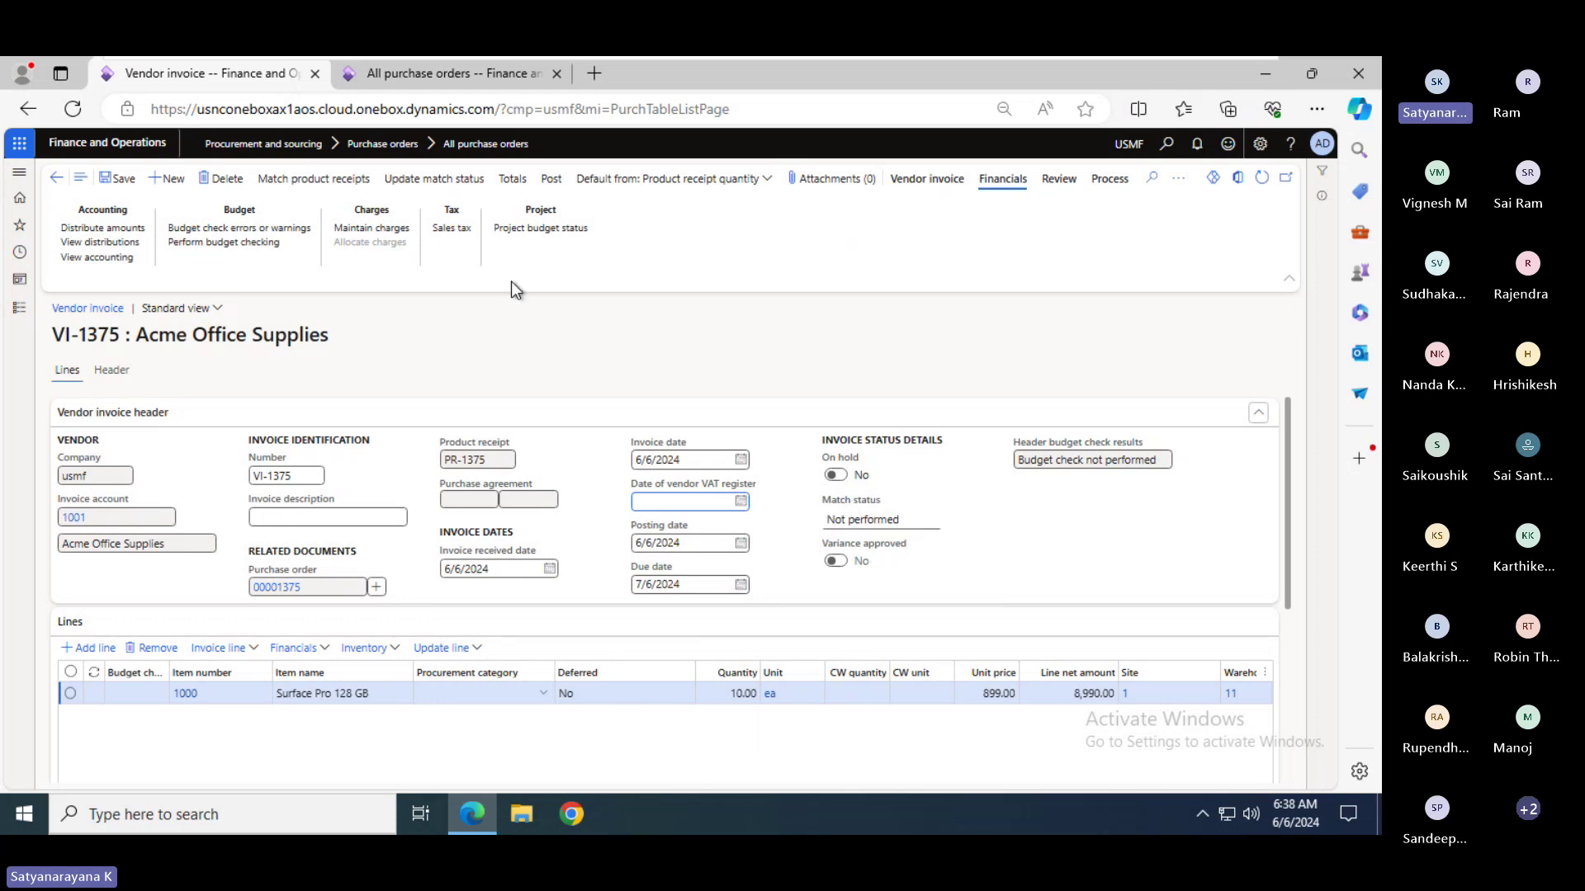
- Update the match status of vendor invoice VI-1375 and glance at the sample invoice images in Chrome
left_click(439, 183)
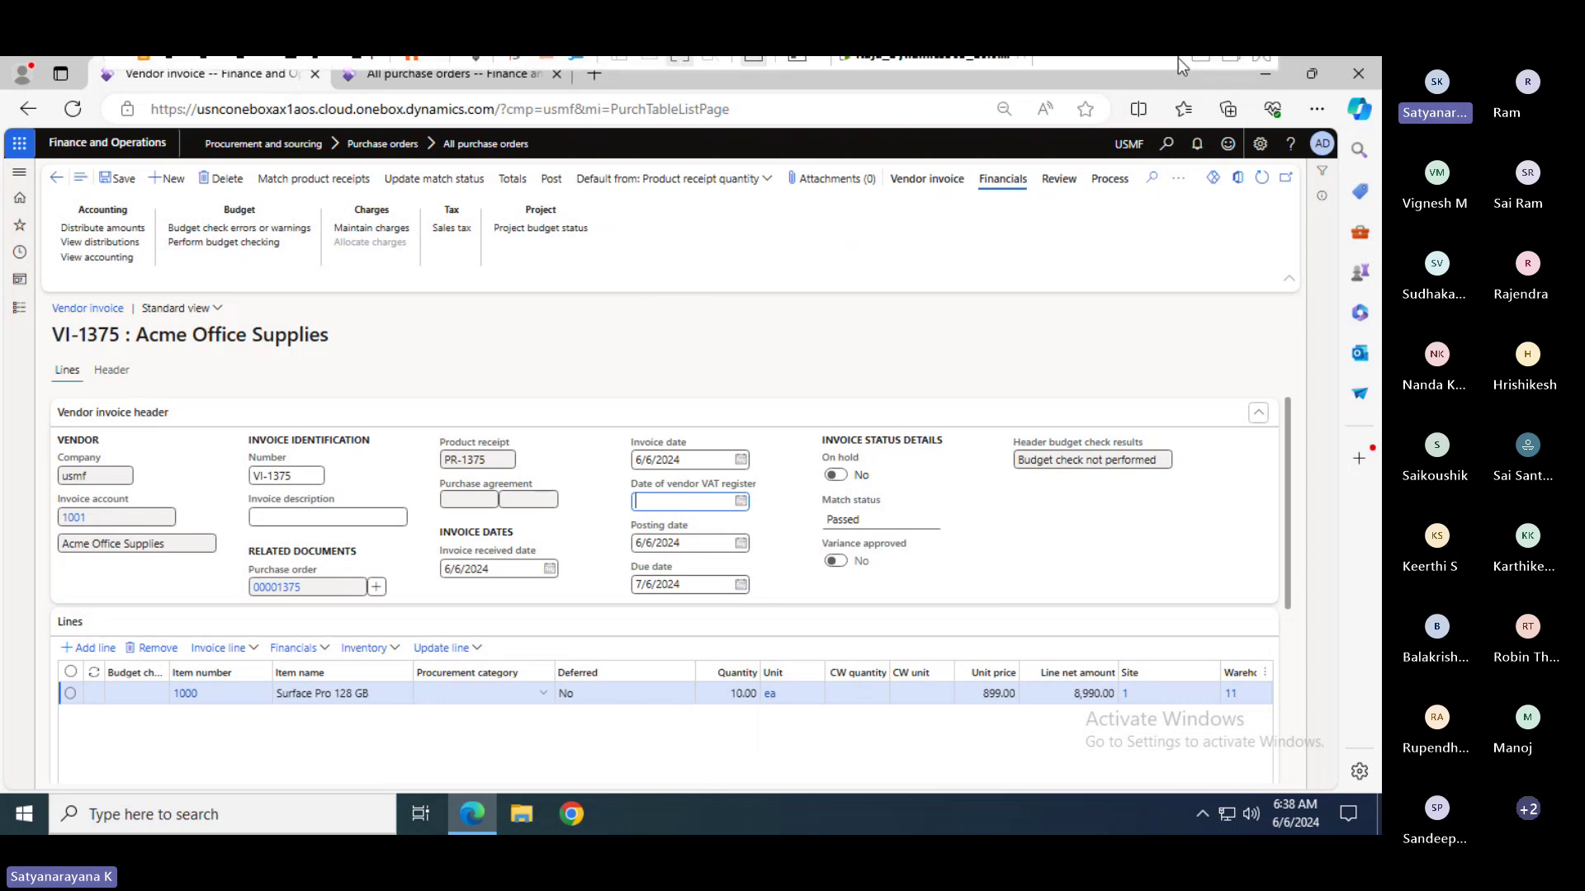
key("alt+Tab")
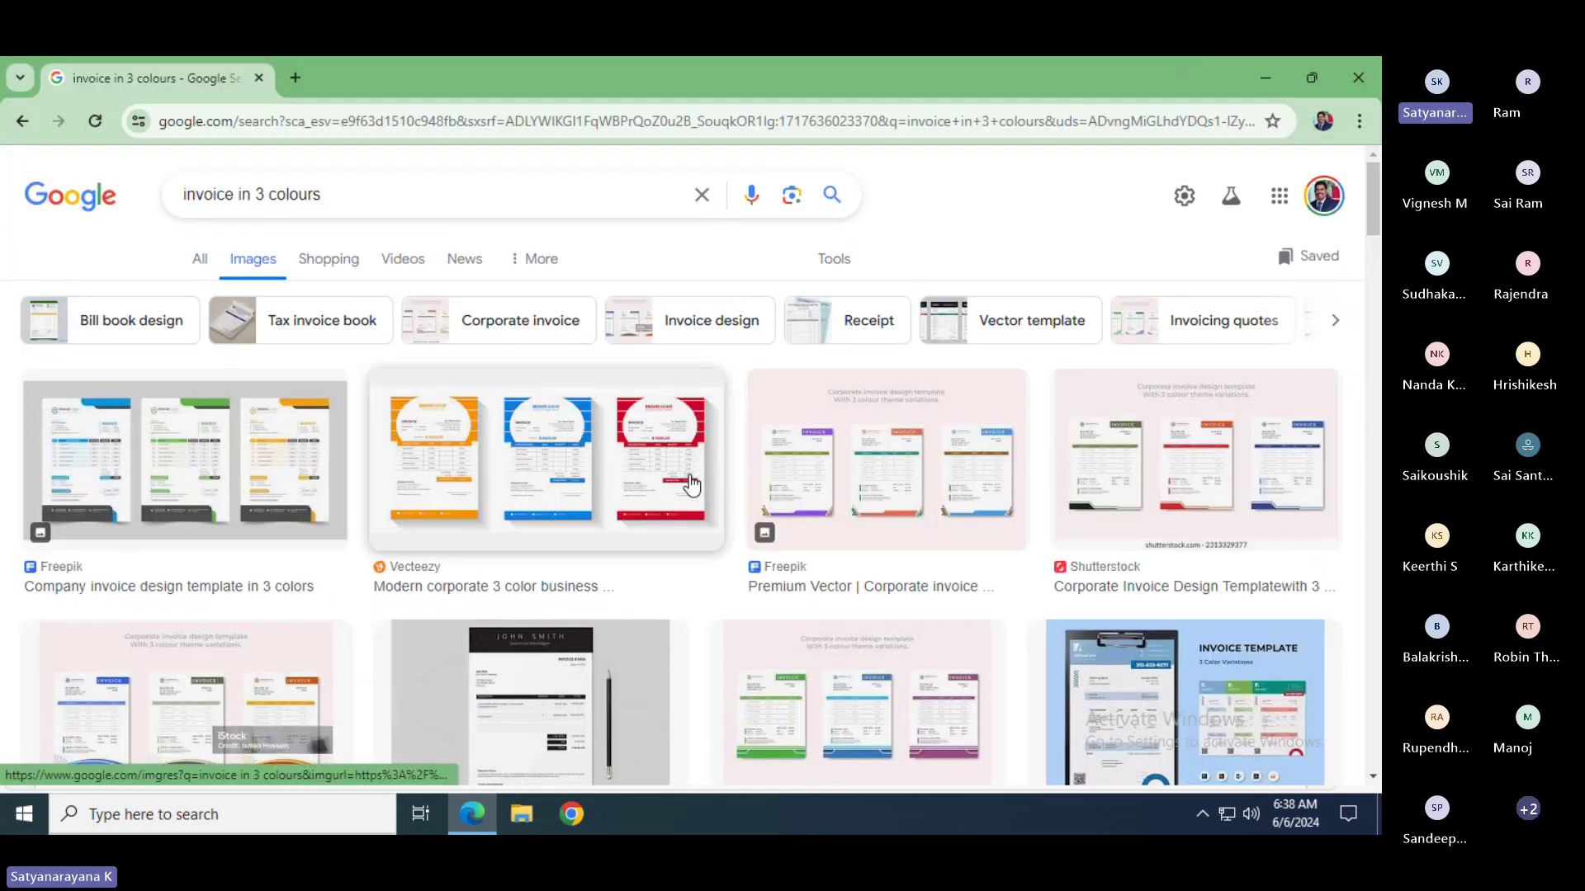
key("alt+Tab")
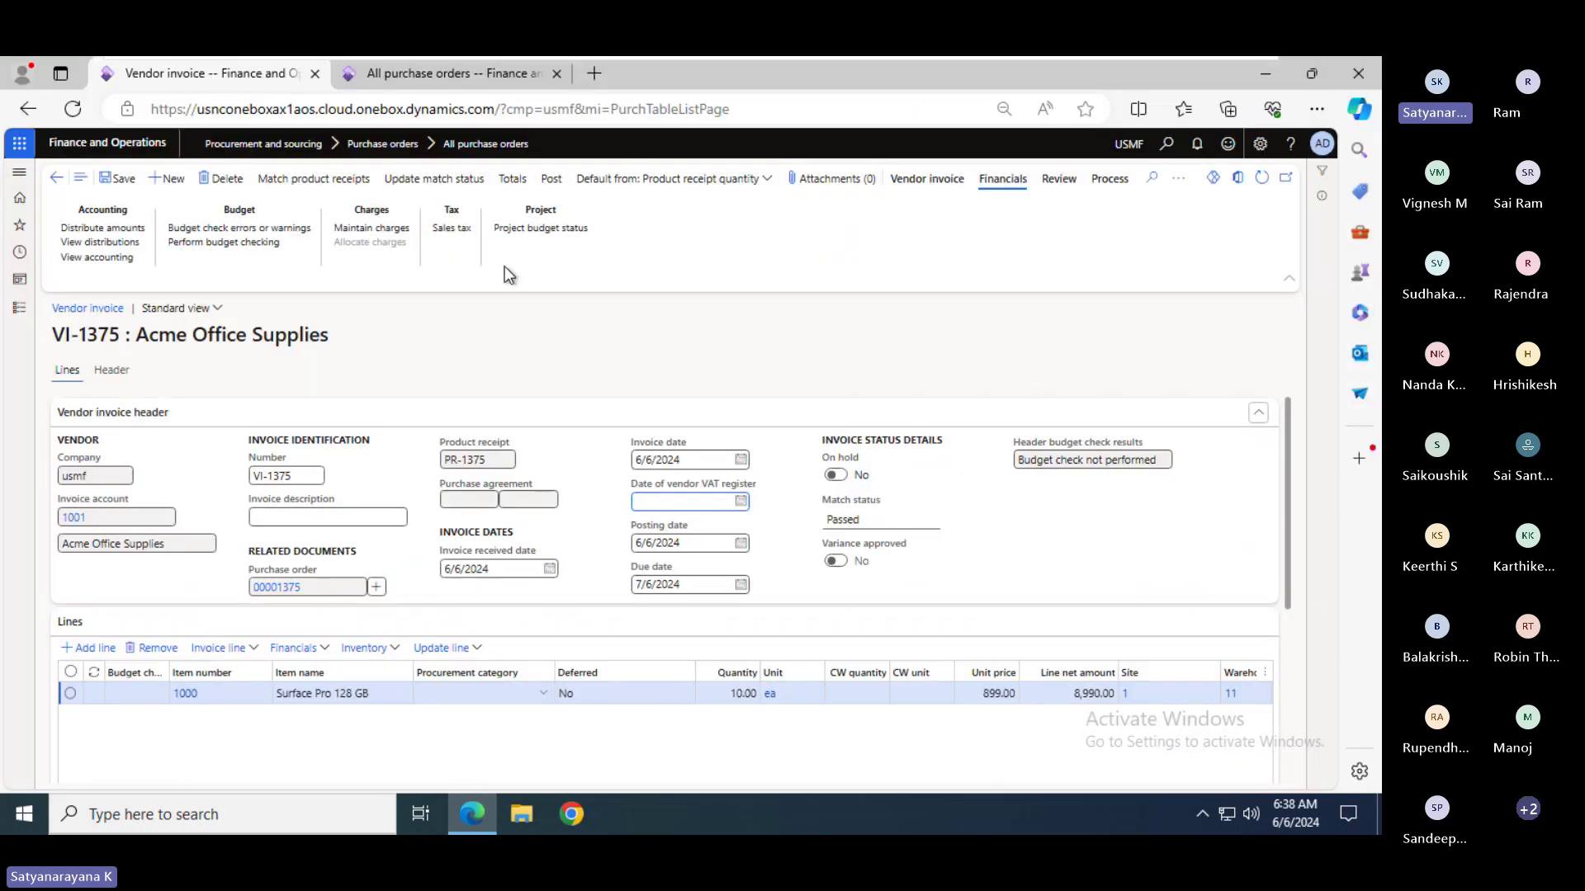
- Check the totals of vendor invoice VI-1375 once more and post the invoice
left_click(512, 178)
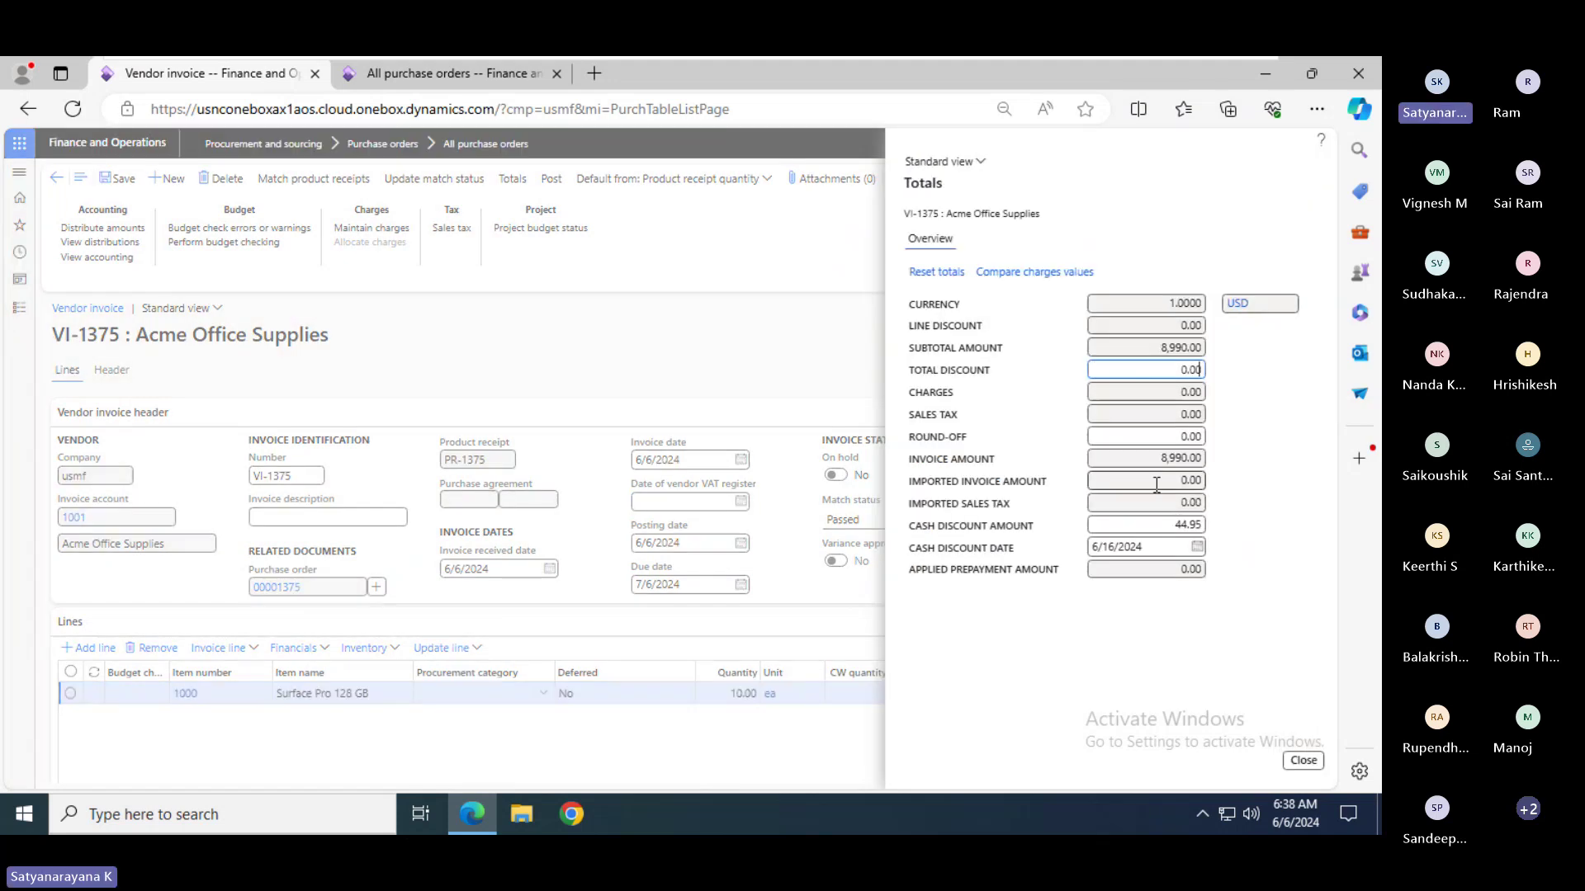
left_click(1303, 760)
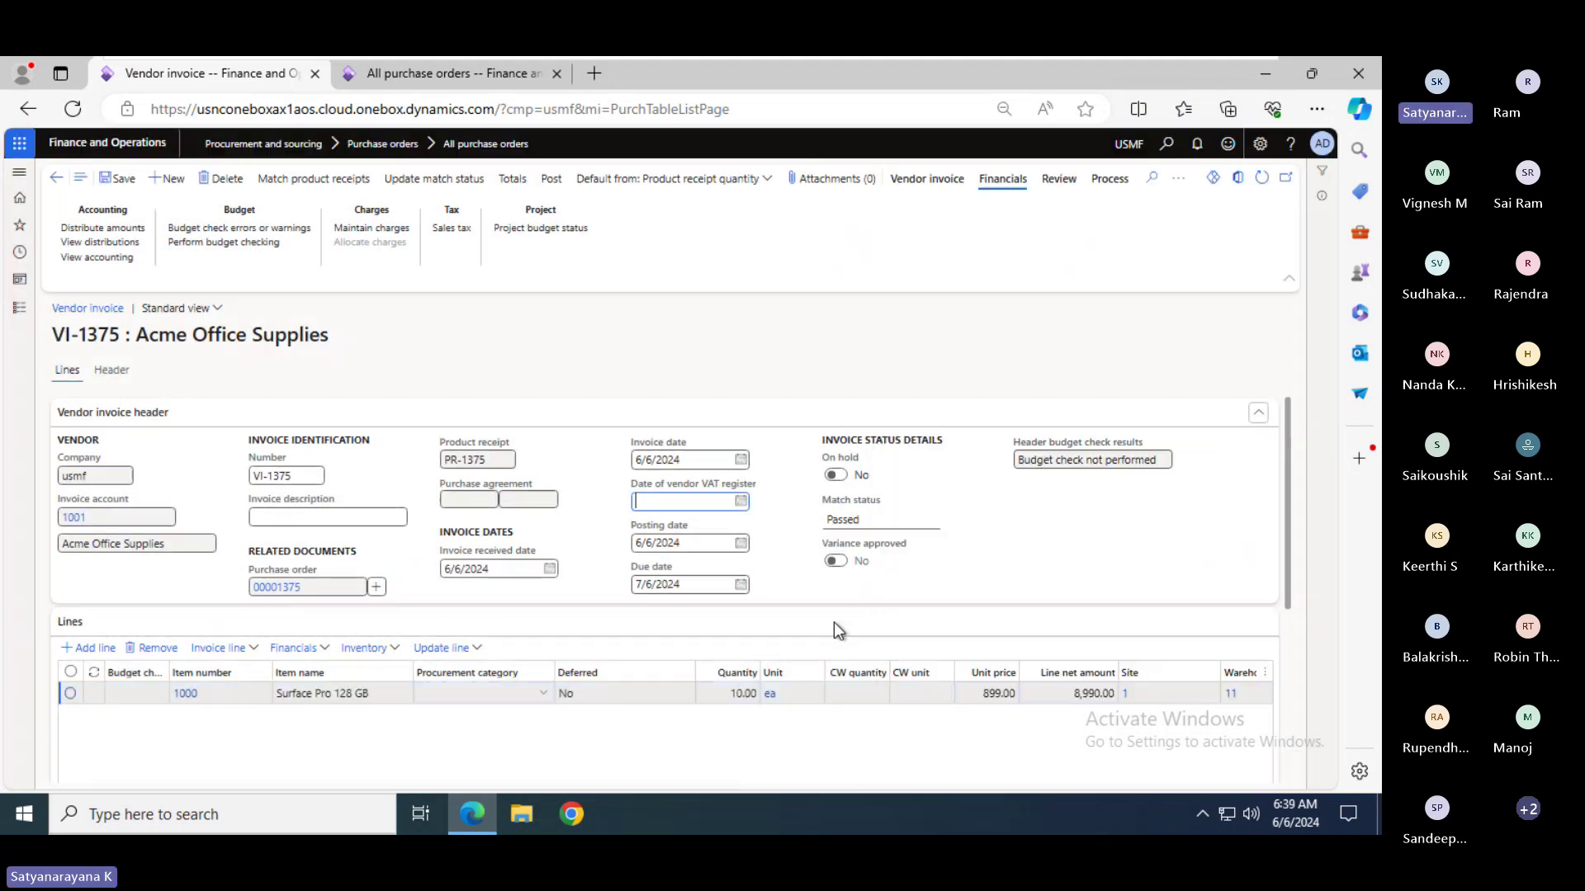
left_click(551, 180)
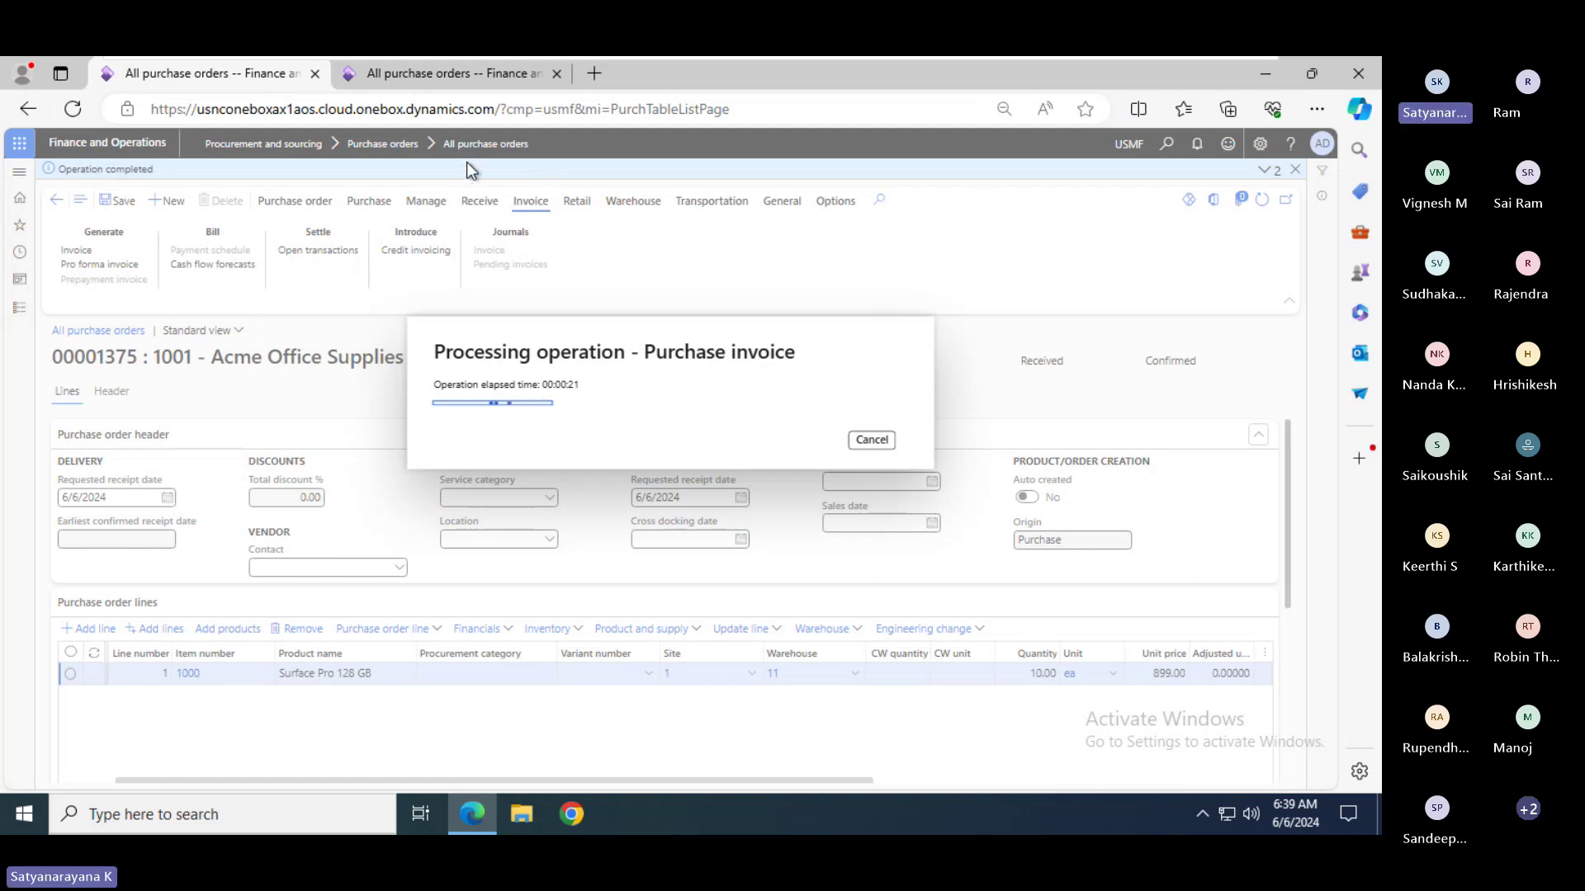
- In the second browser tab, display all vendors in Accounts payable and open the Acme Office Supplies vendor record
left_click(457, 76)
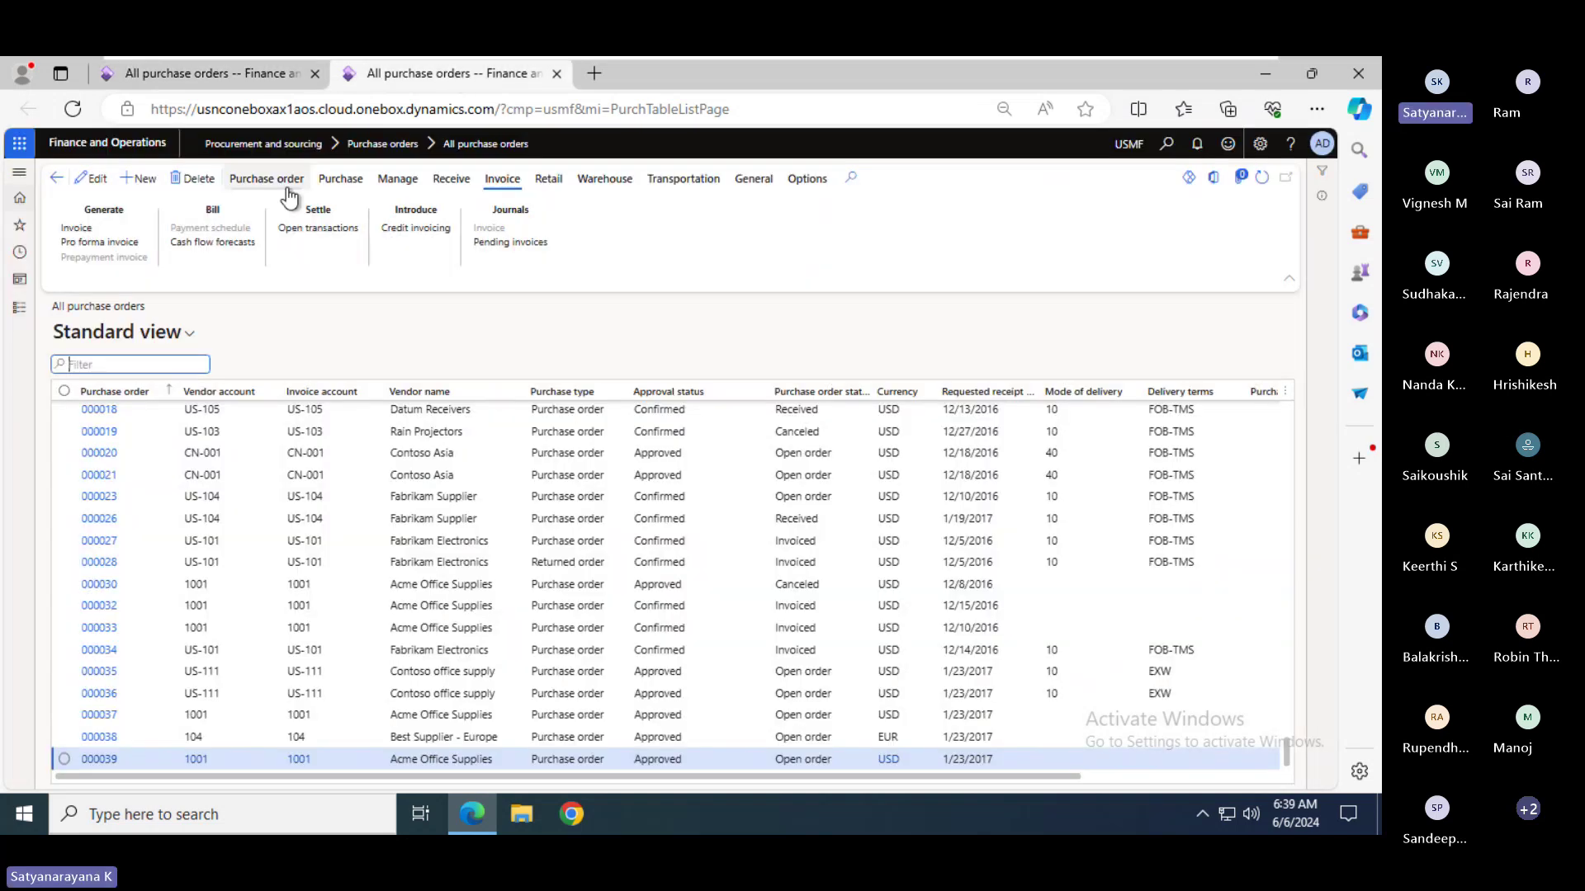
left_click(19, 307)
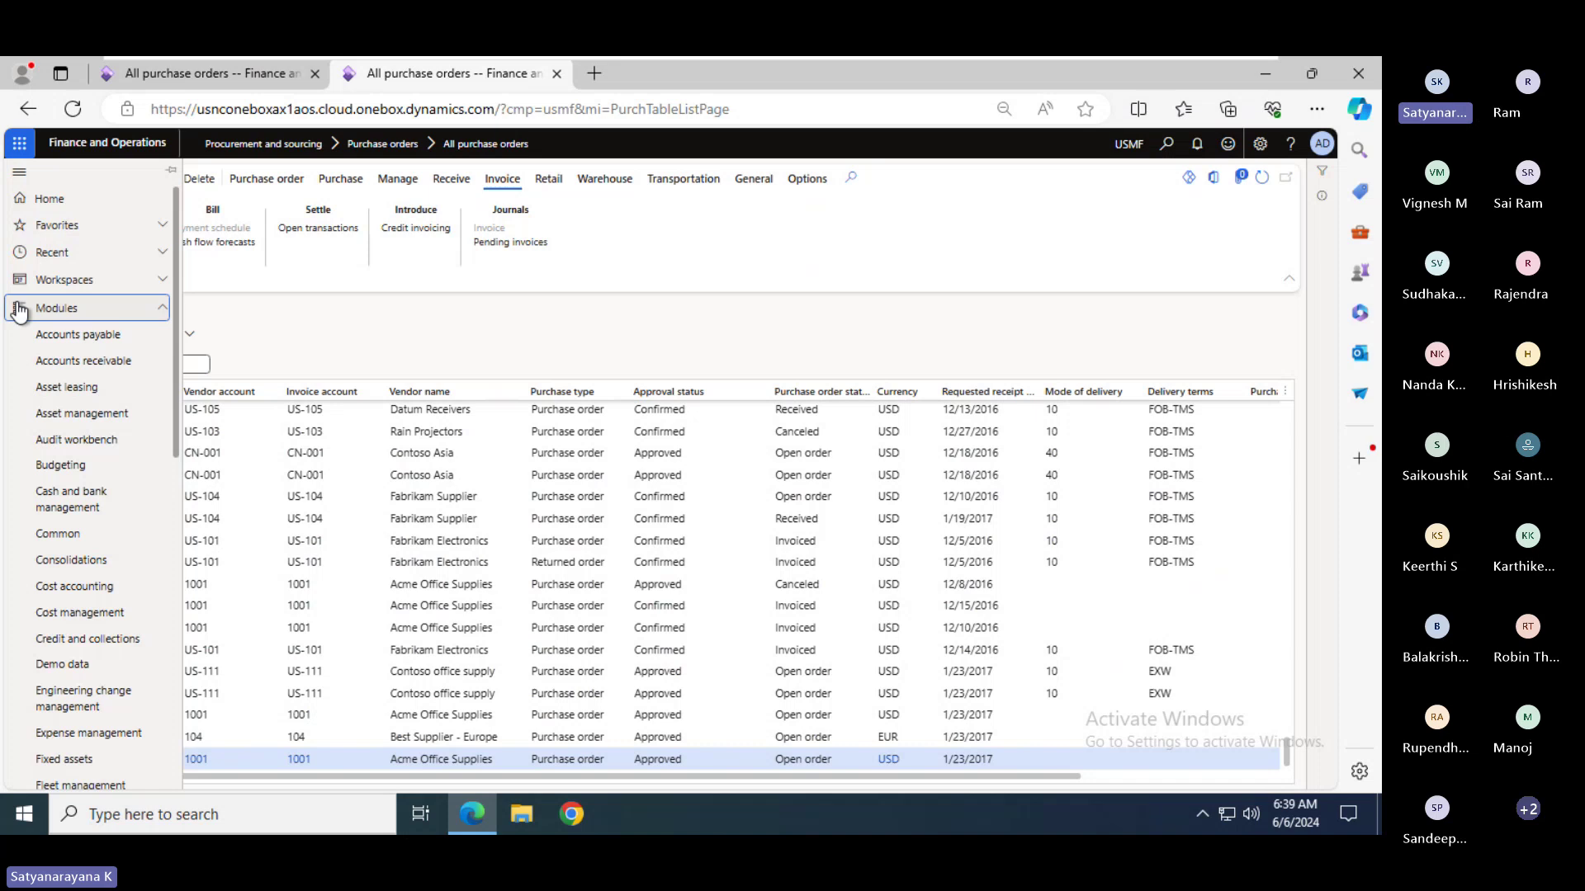
left_click(76, 336)
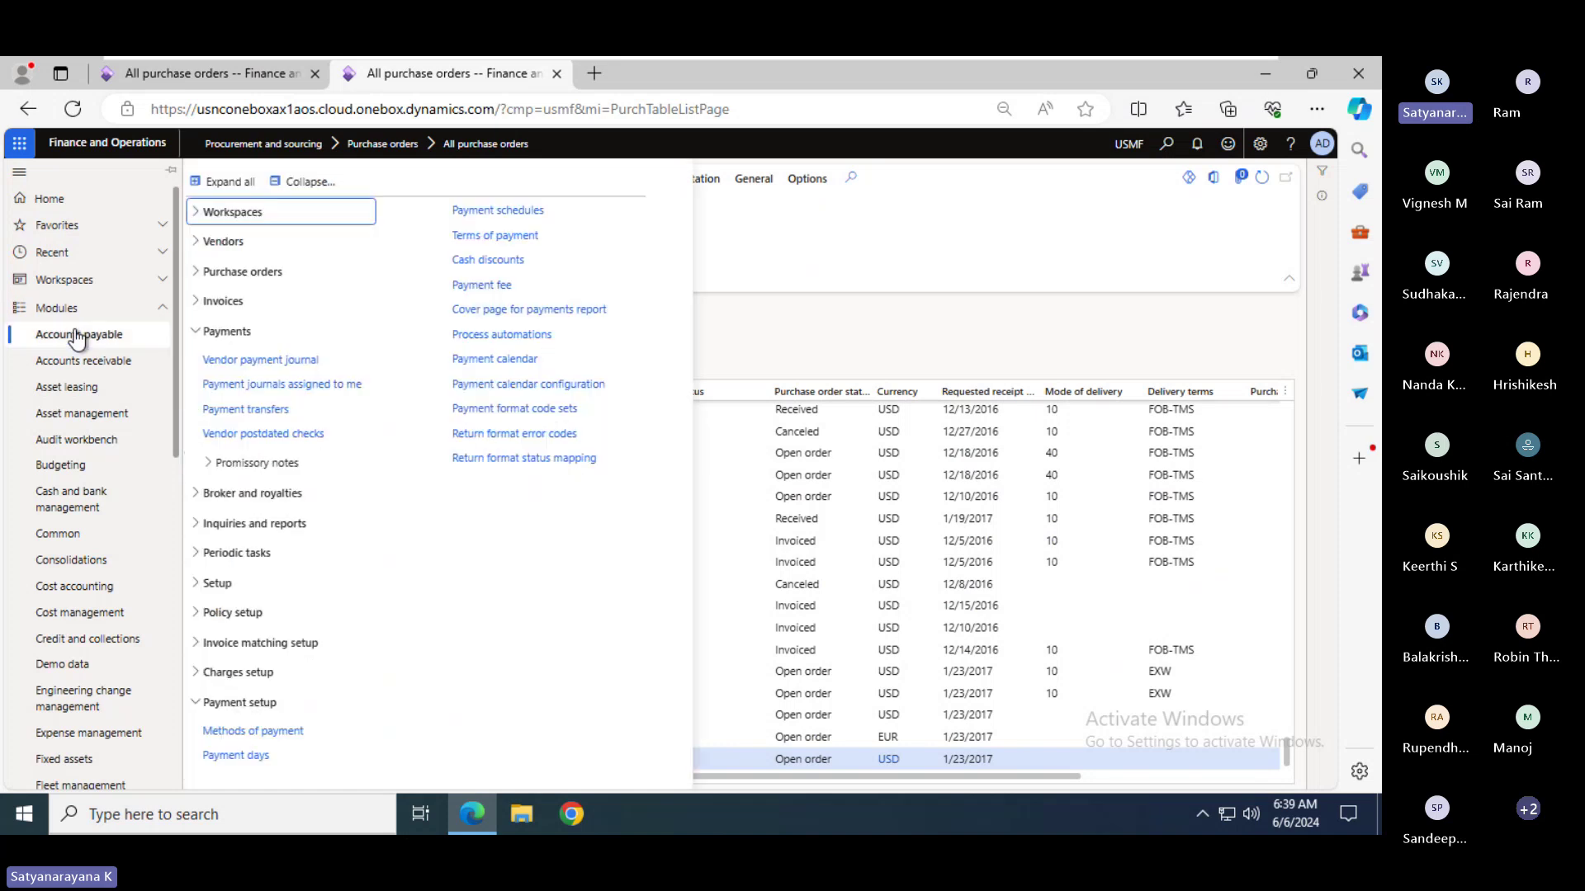
left_click(302, 181)
left_click(225, 241)
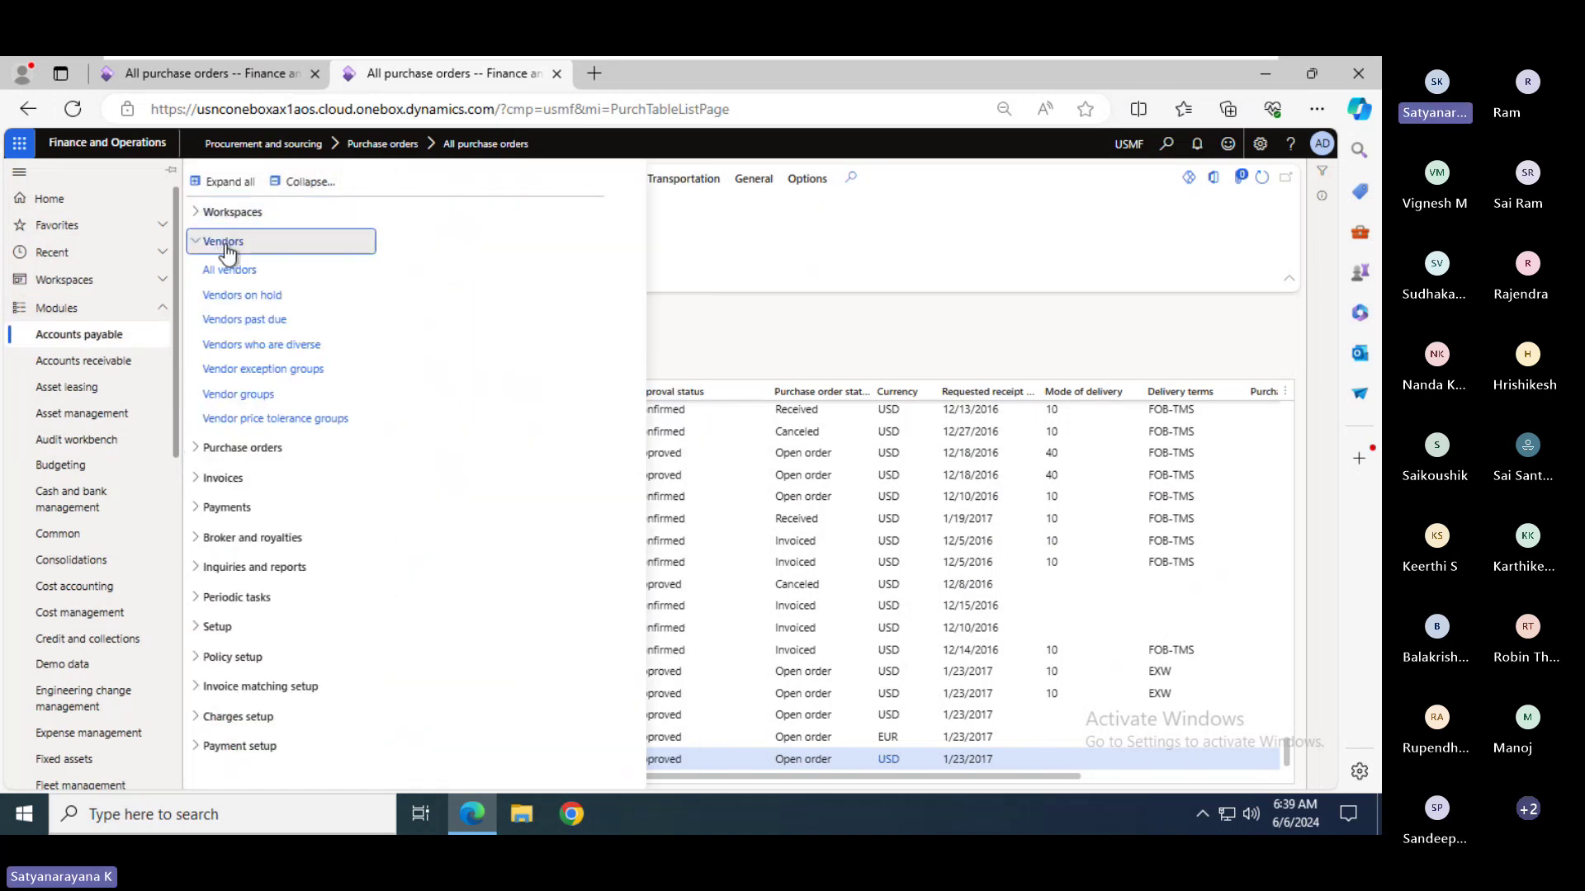
left_click(233, 269)
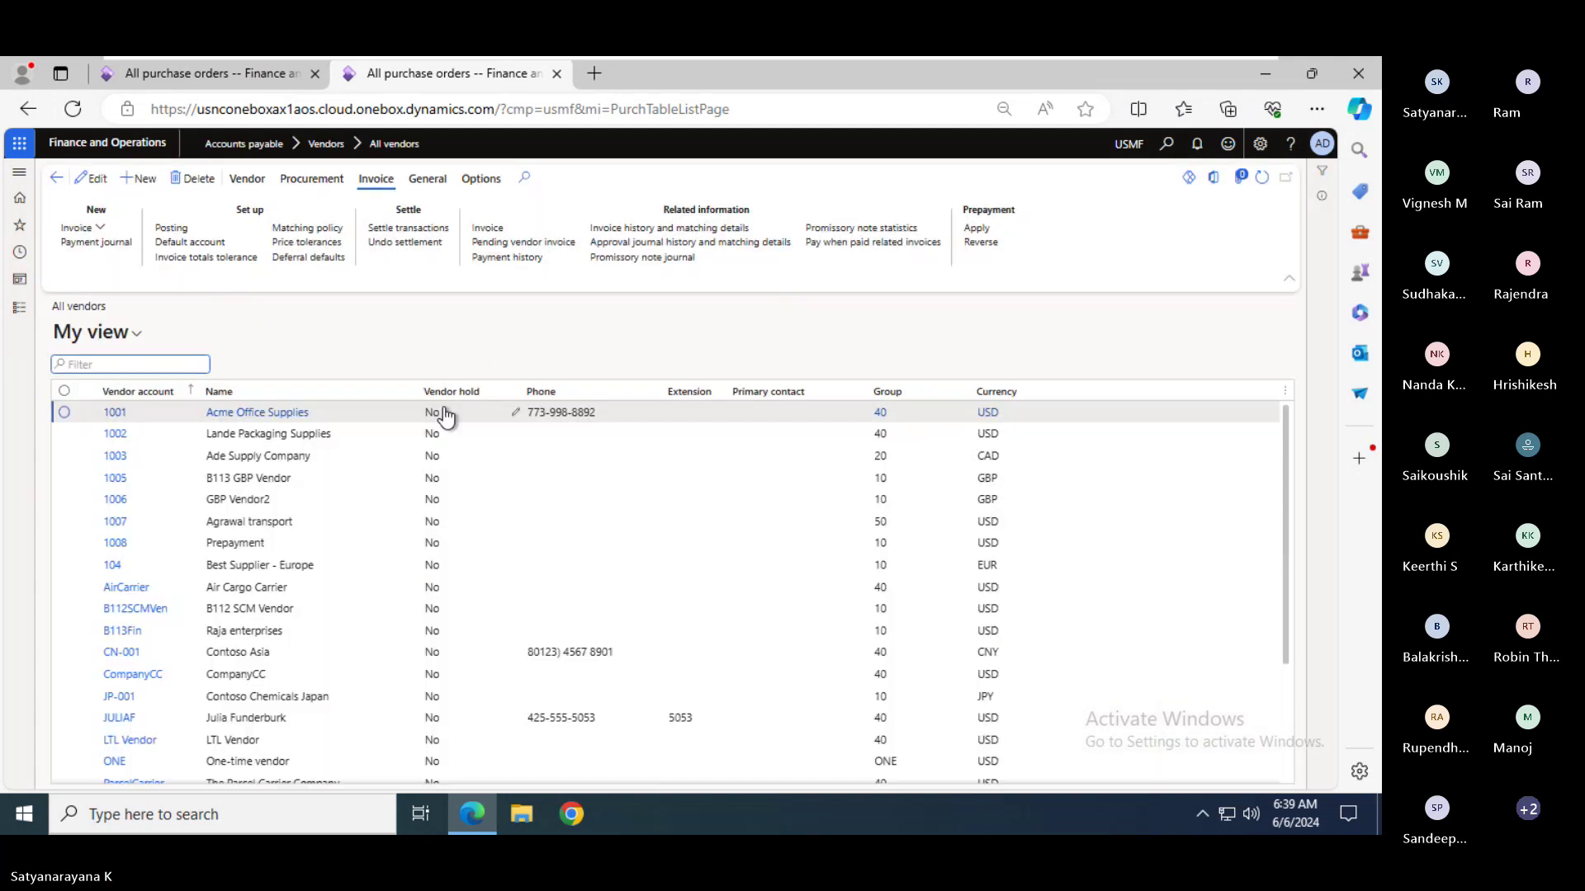
left_click(114, 415)
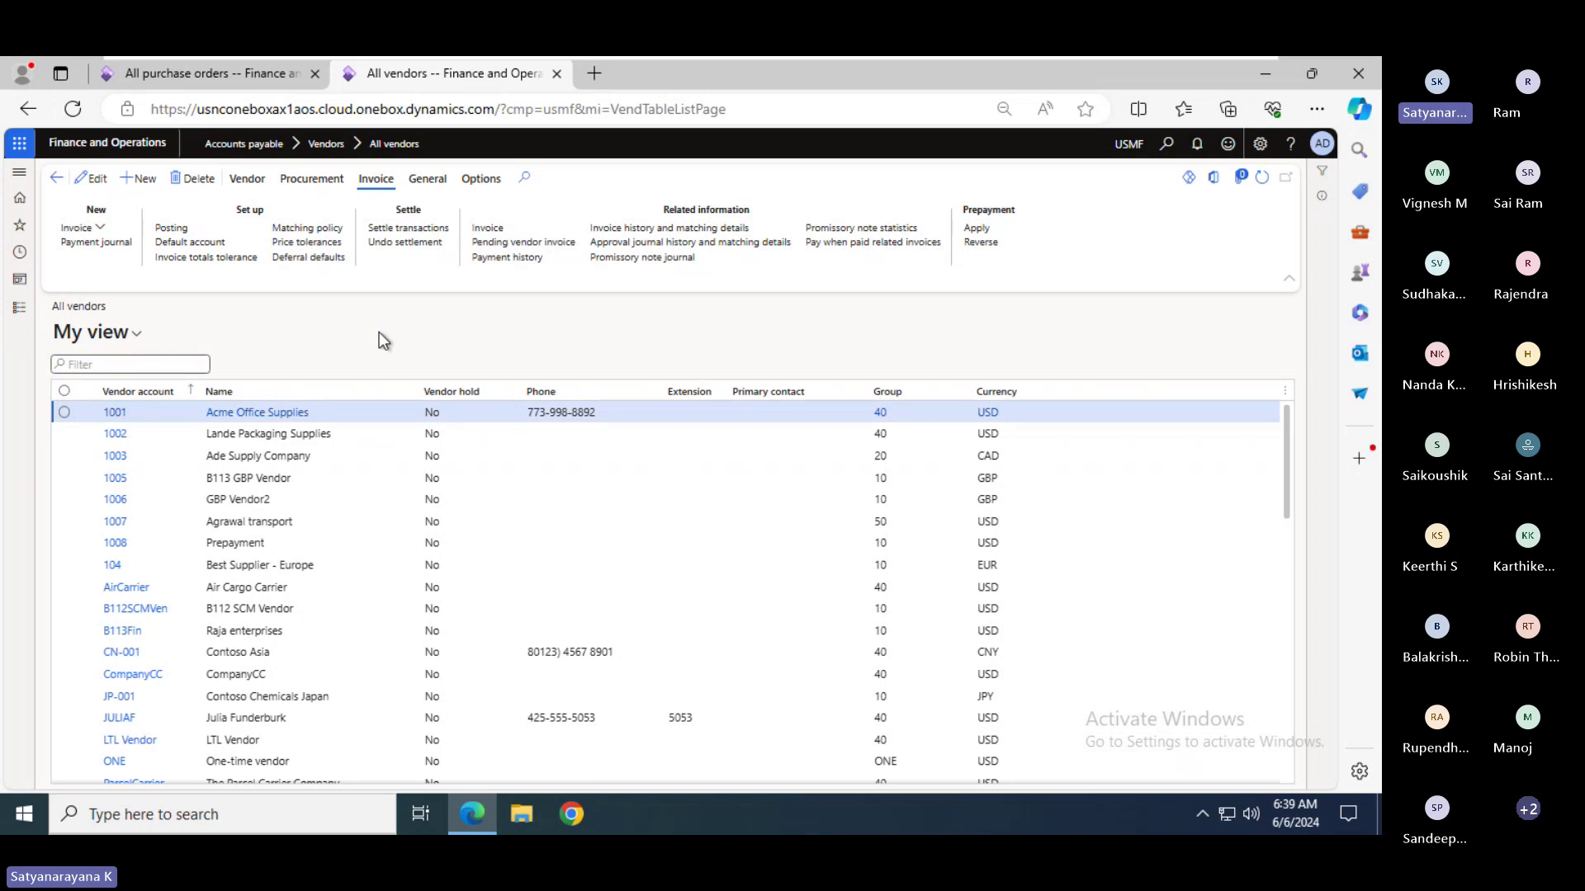
- Return to the Acme Office Supplies purchase order and check the net amount of its Surface Pro 128 GB line
left_click(242, 80)
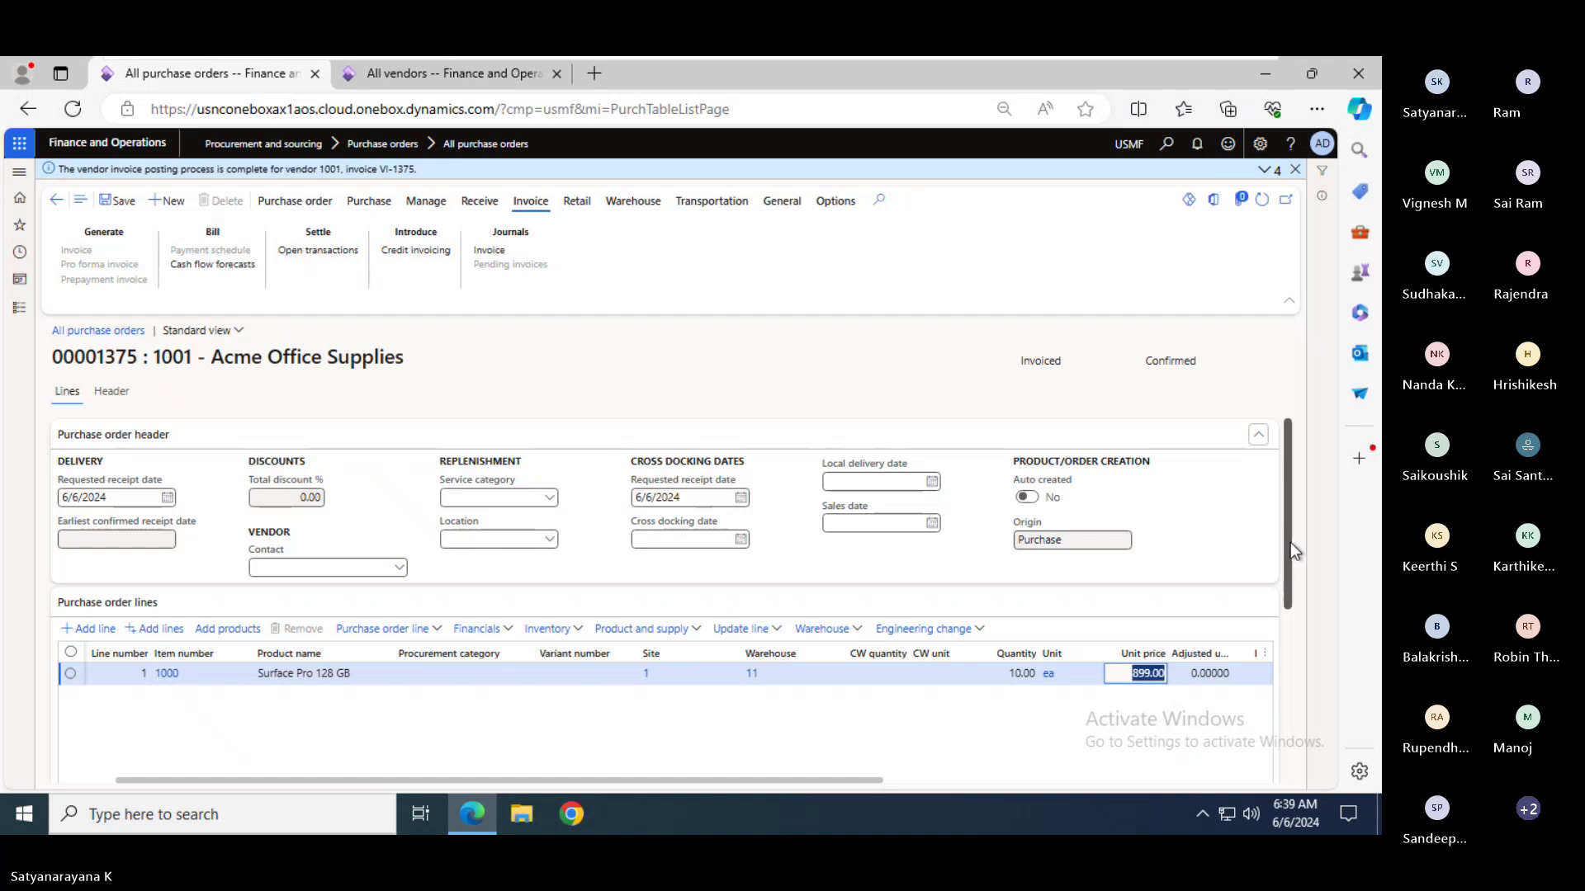
scroll(1291, 552, "down", 2)
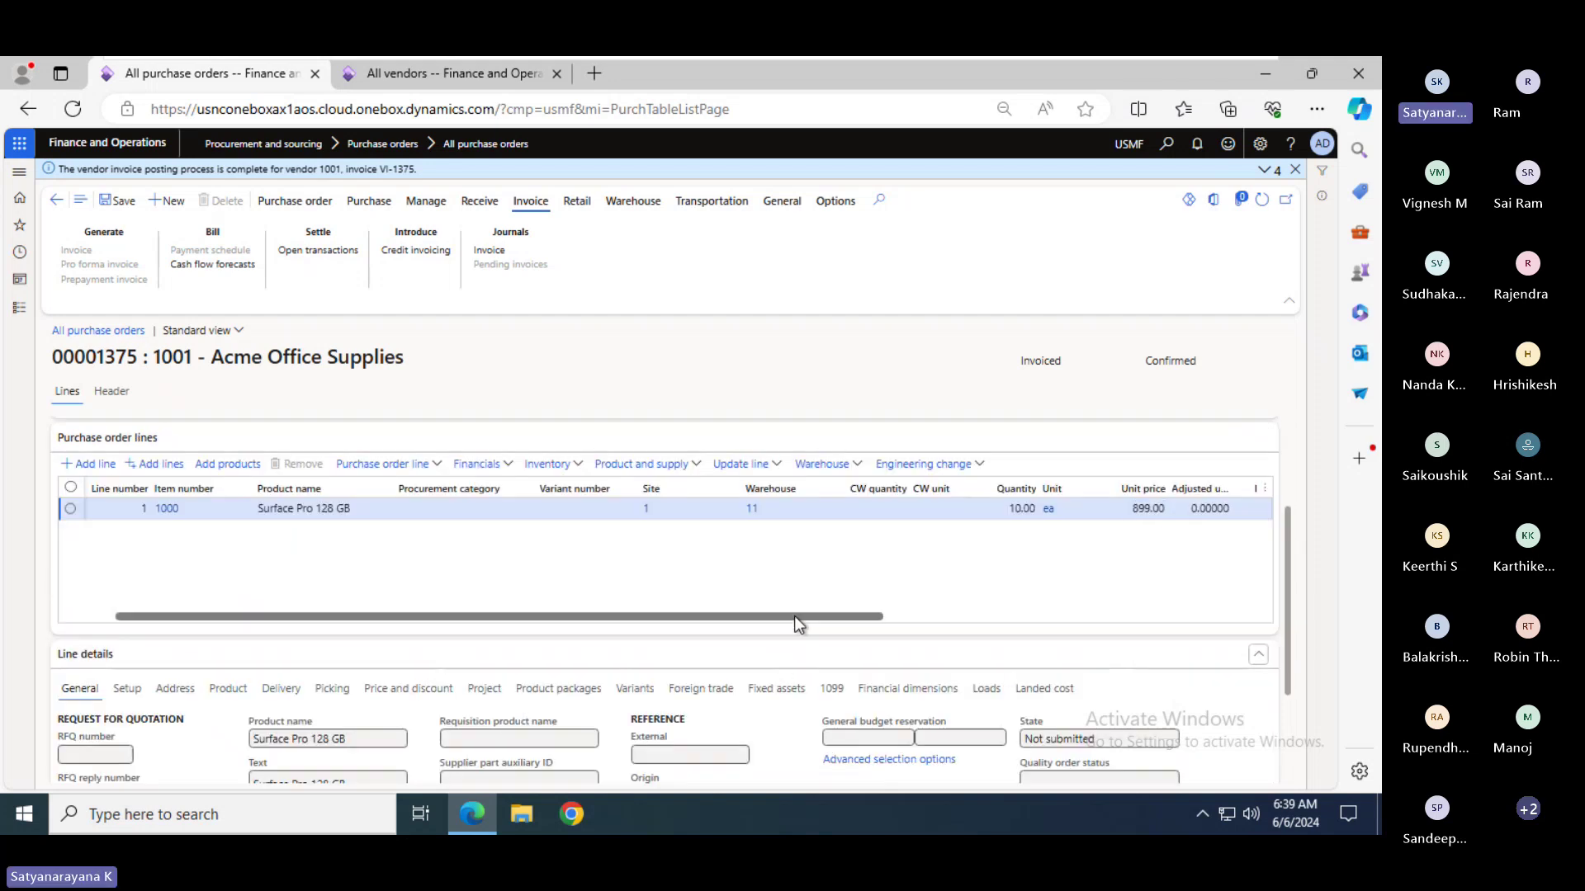
left_click_drag(794, 616, 1060, 611)
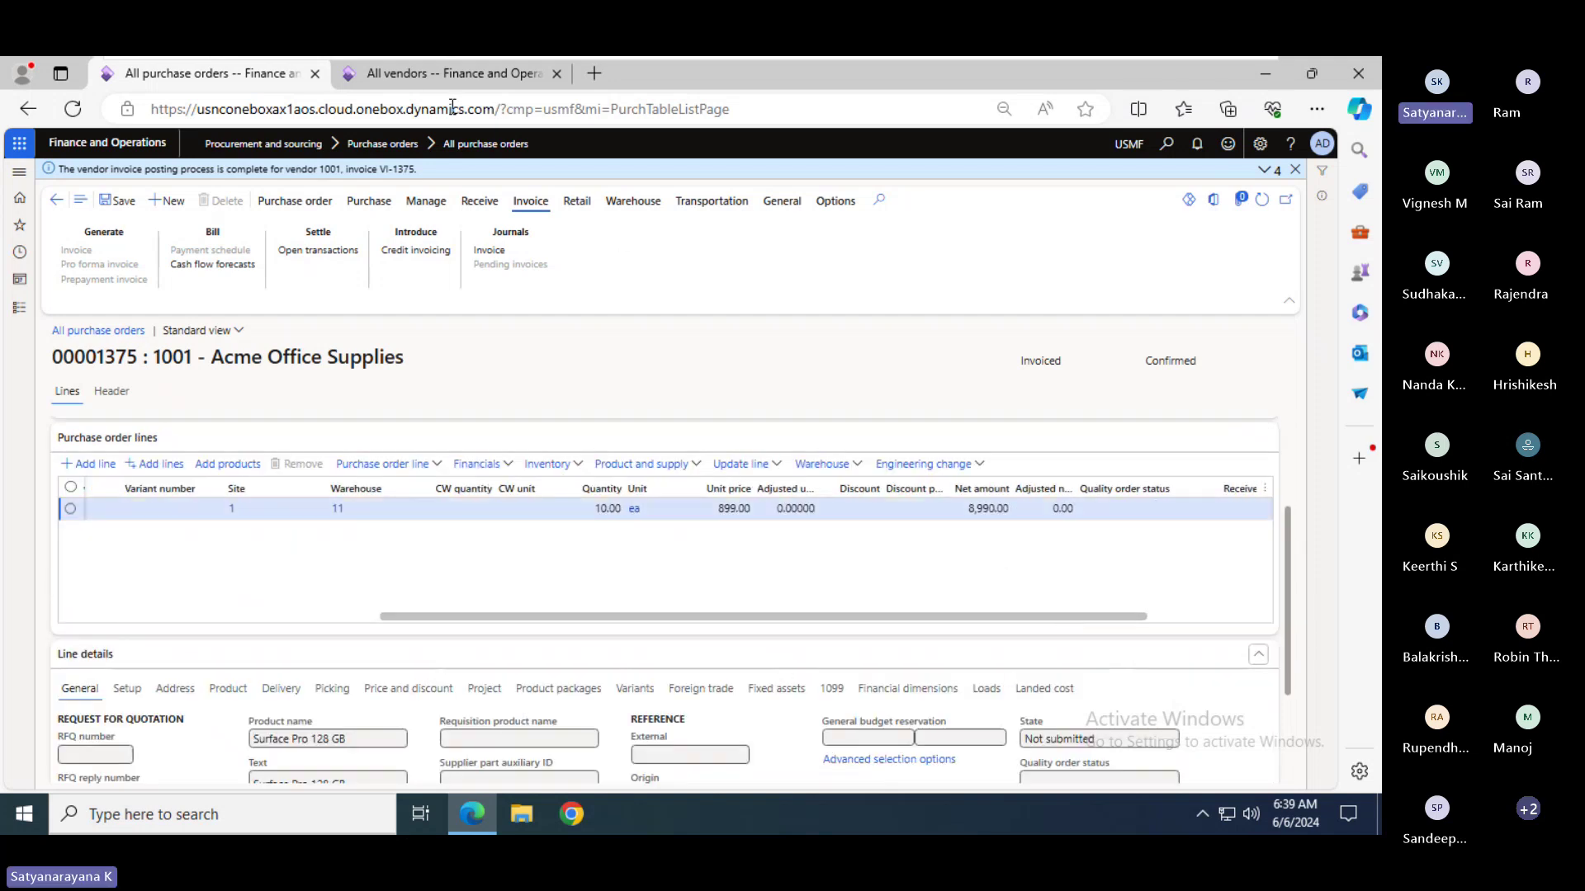
- Display the vendor transactions of Acme Office Supplies and examine the transaction amount for invoice VI-1375
left_click(434, 76)
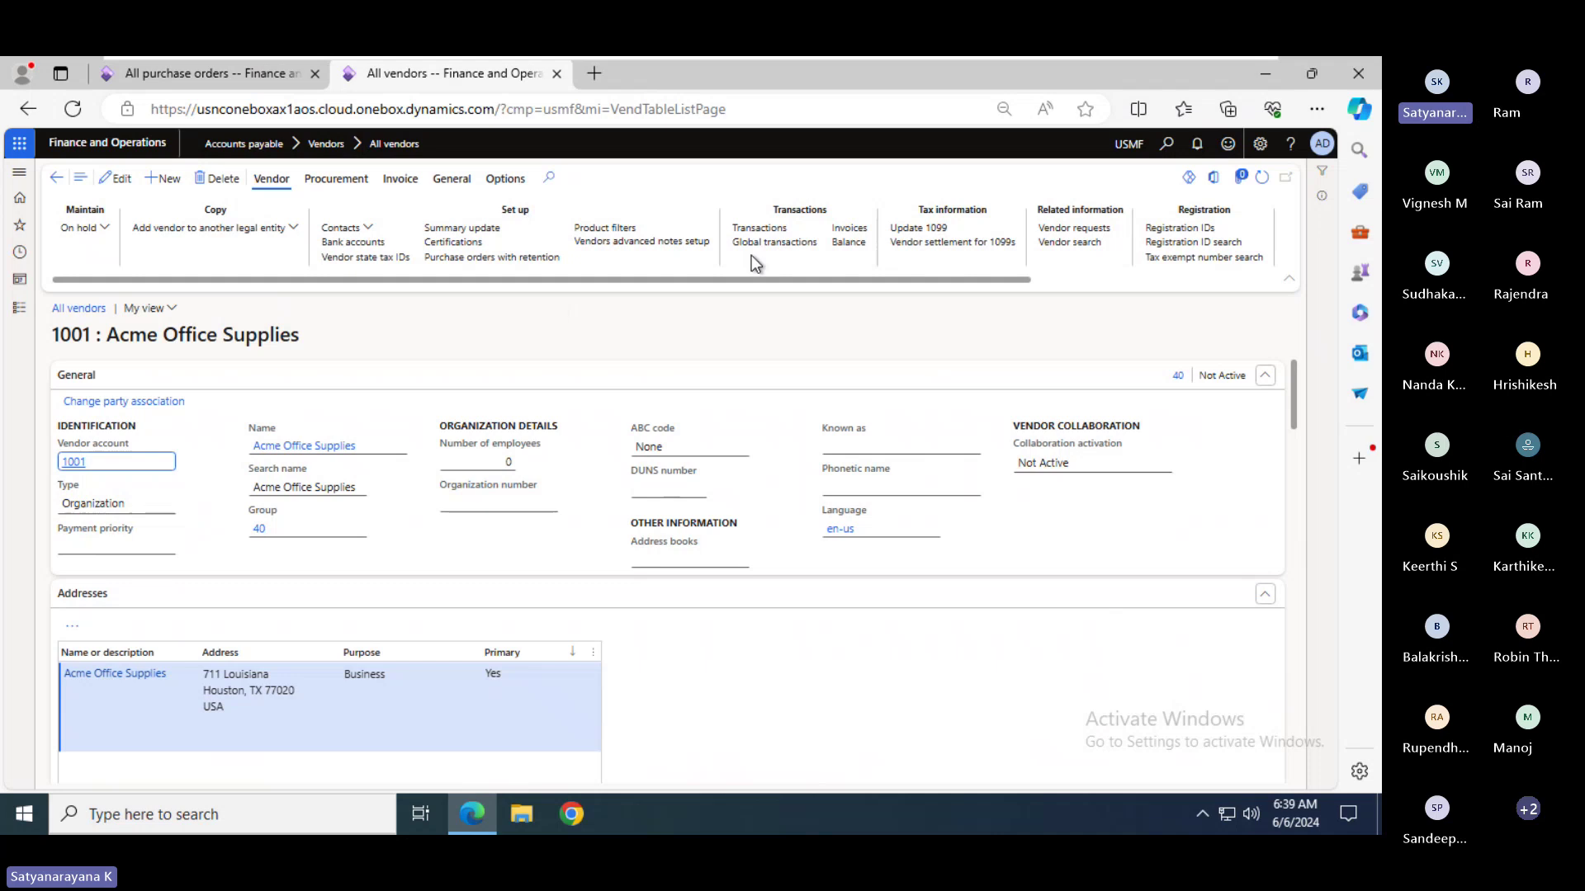
left_click(766, 231)
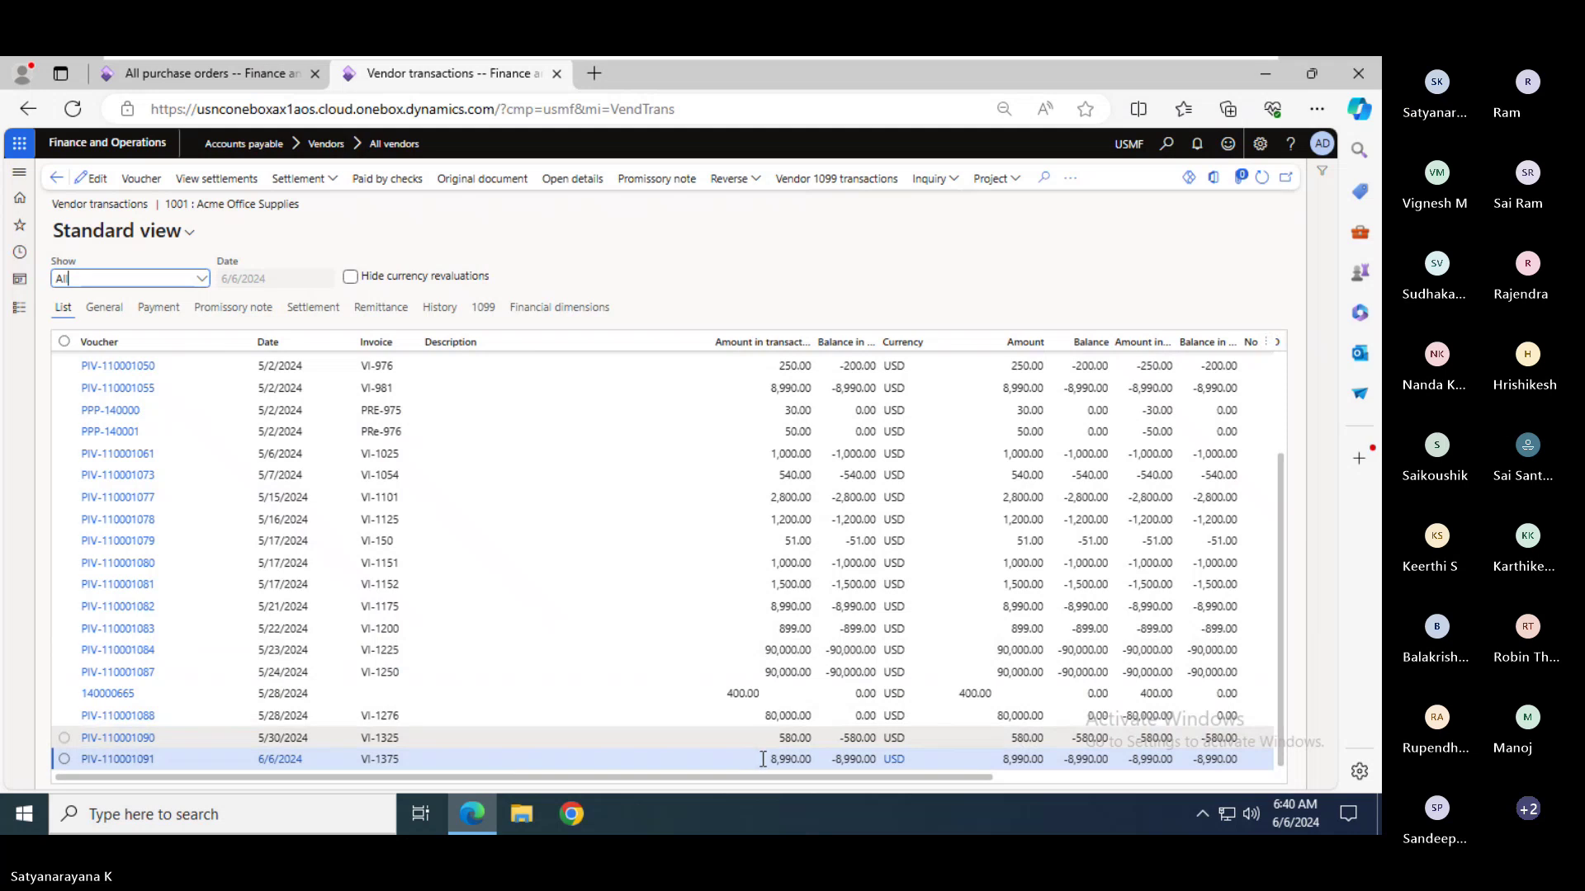
left_click(763, 758)
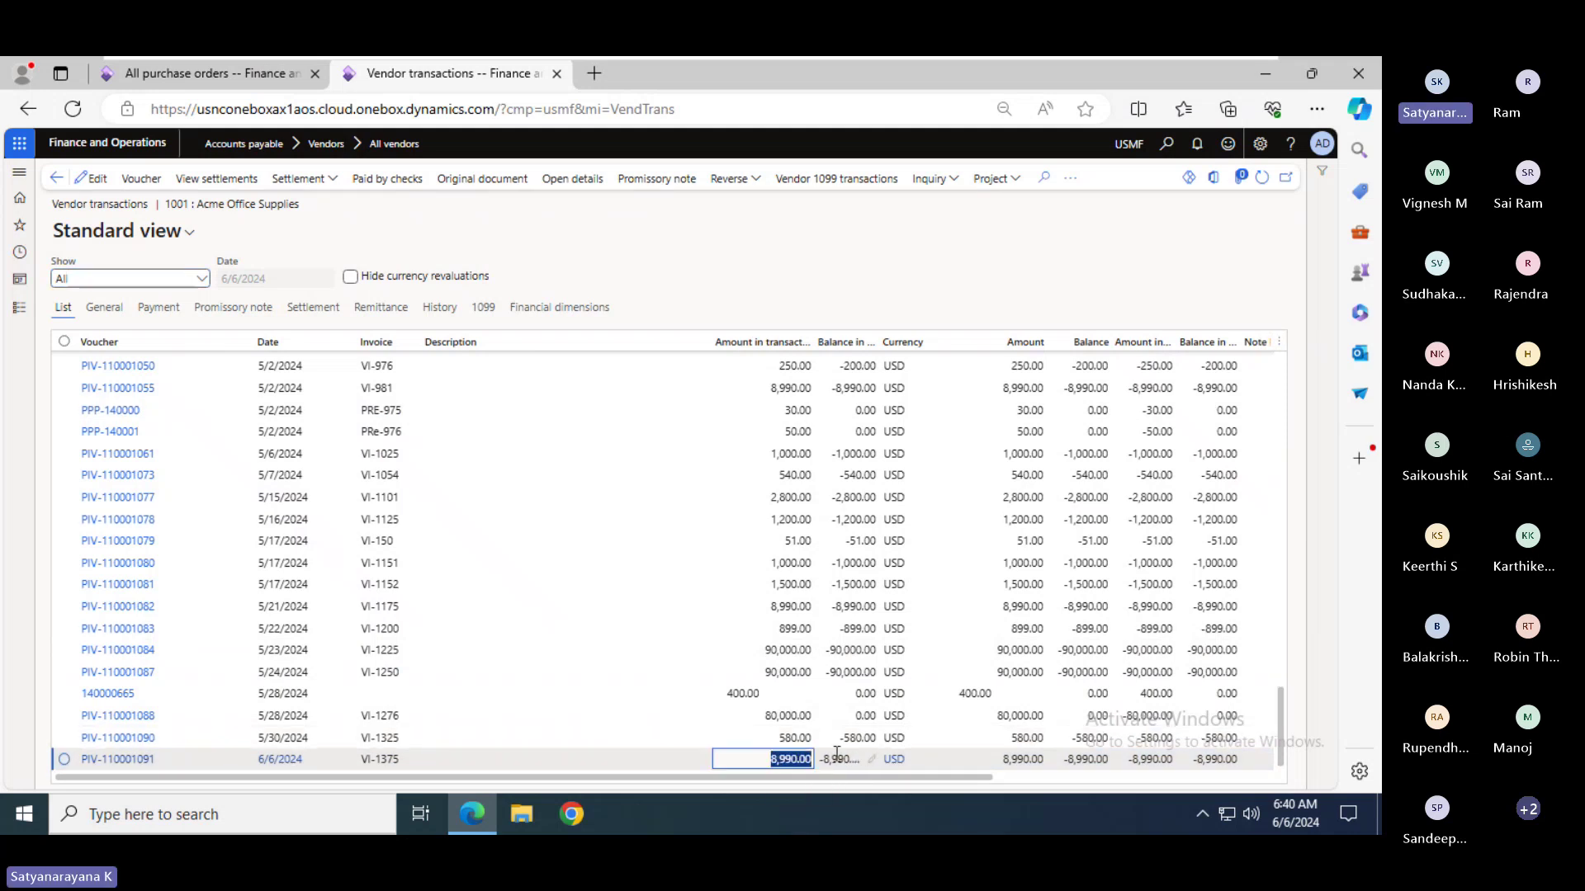
- Duplicate the purchase order's browser tab and place the copy ahead of the original
left_click(236, 76)
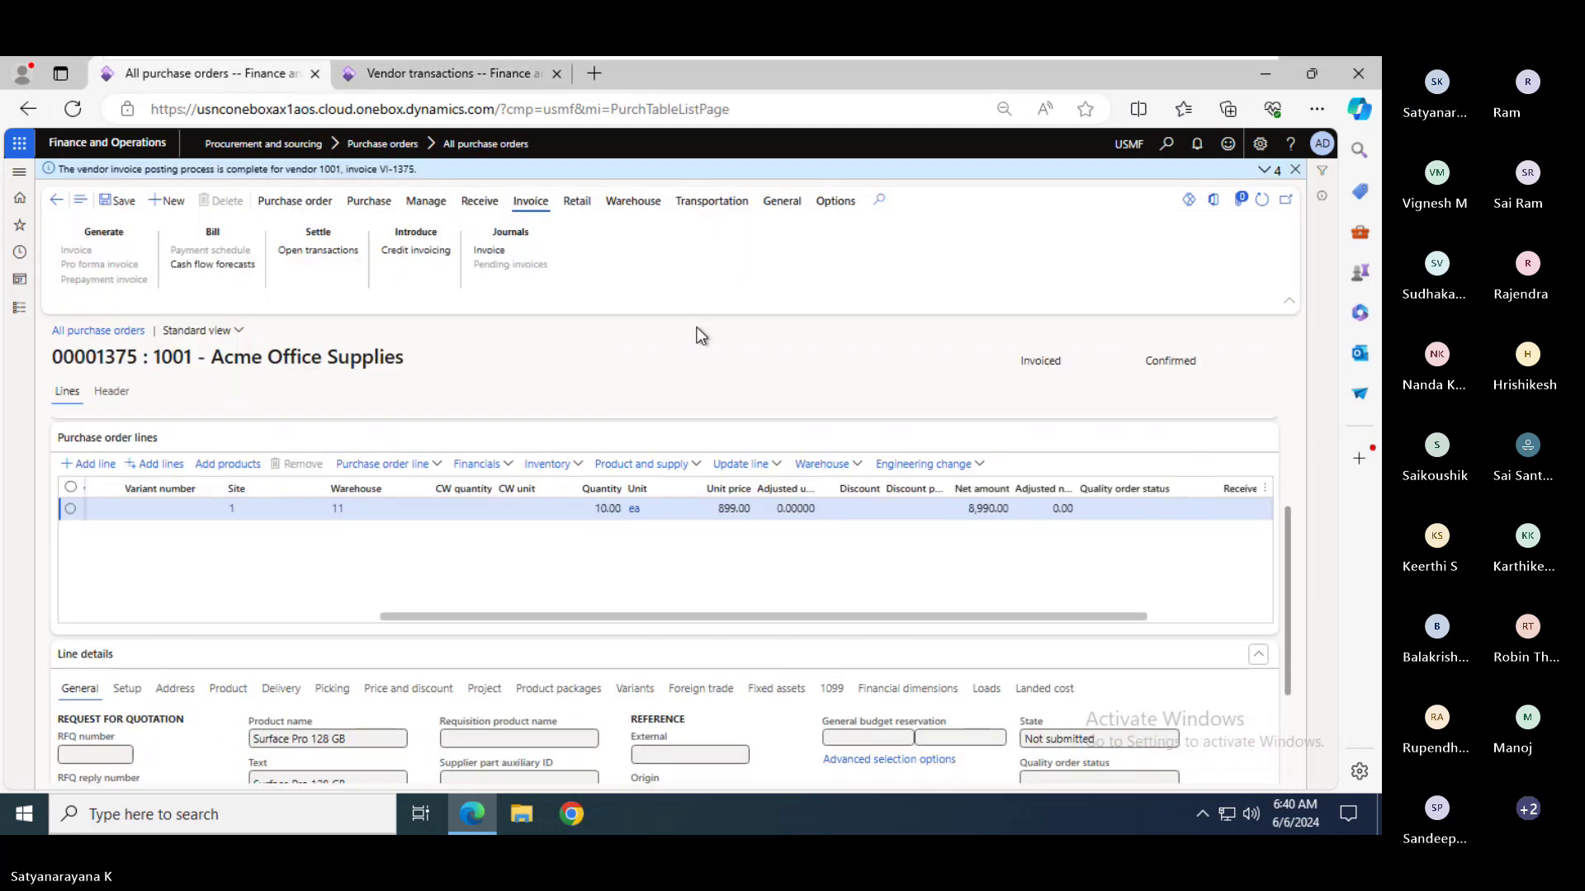
right_click(171, 76)
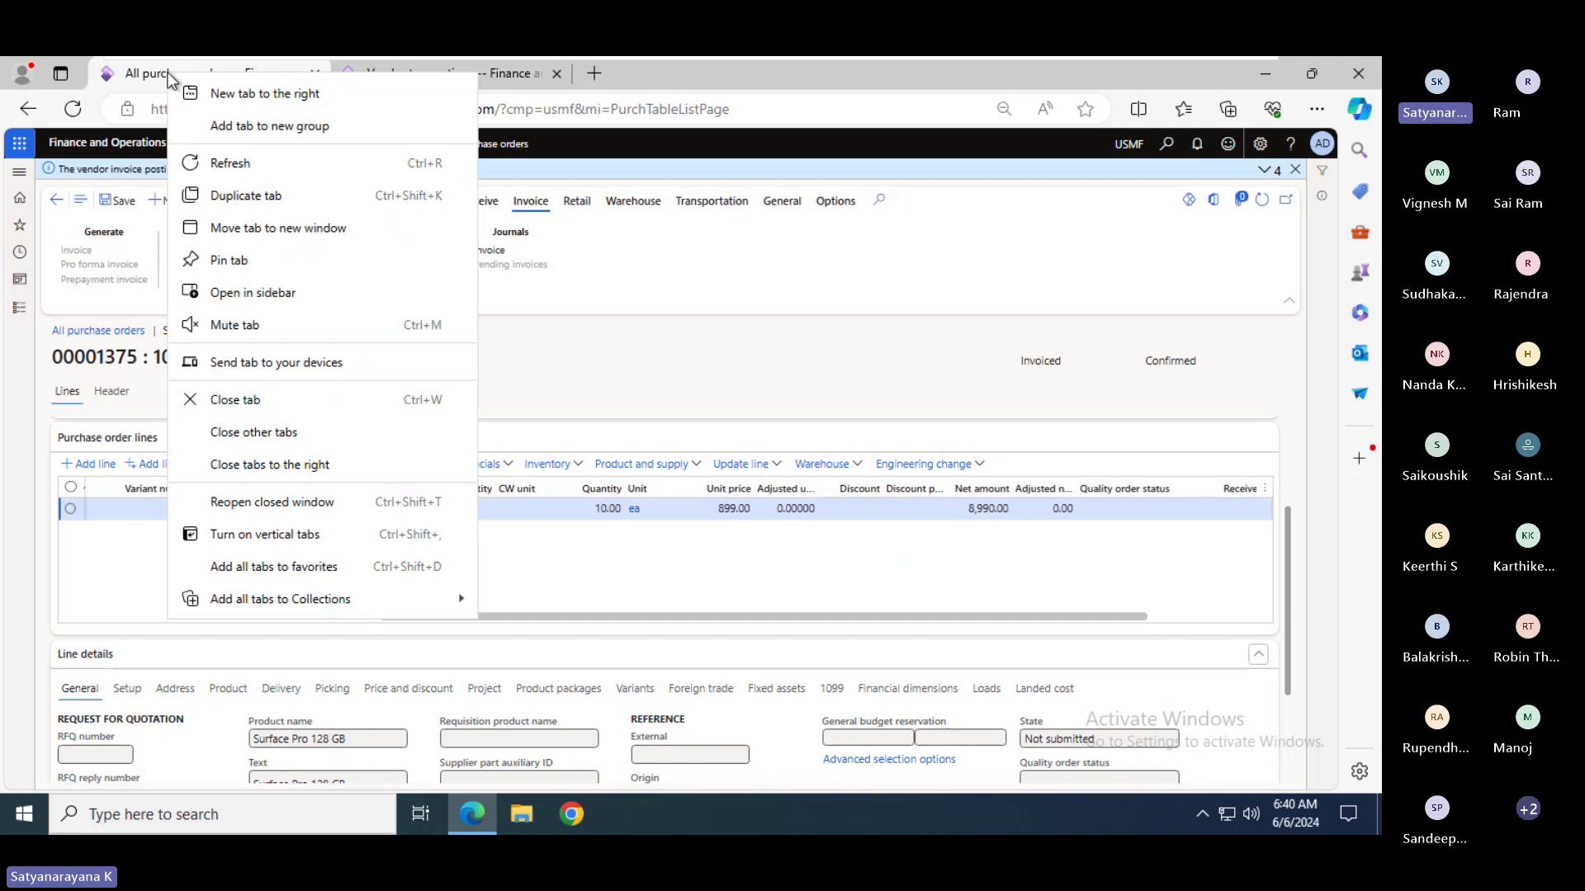
left_click(239, 196)
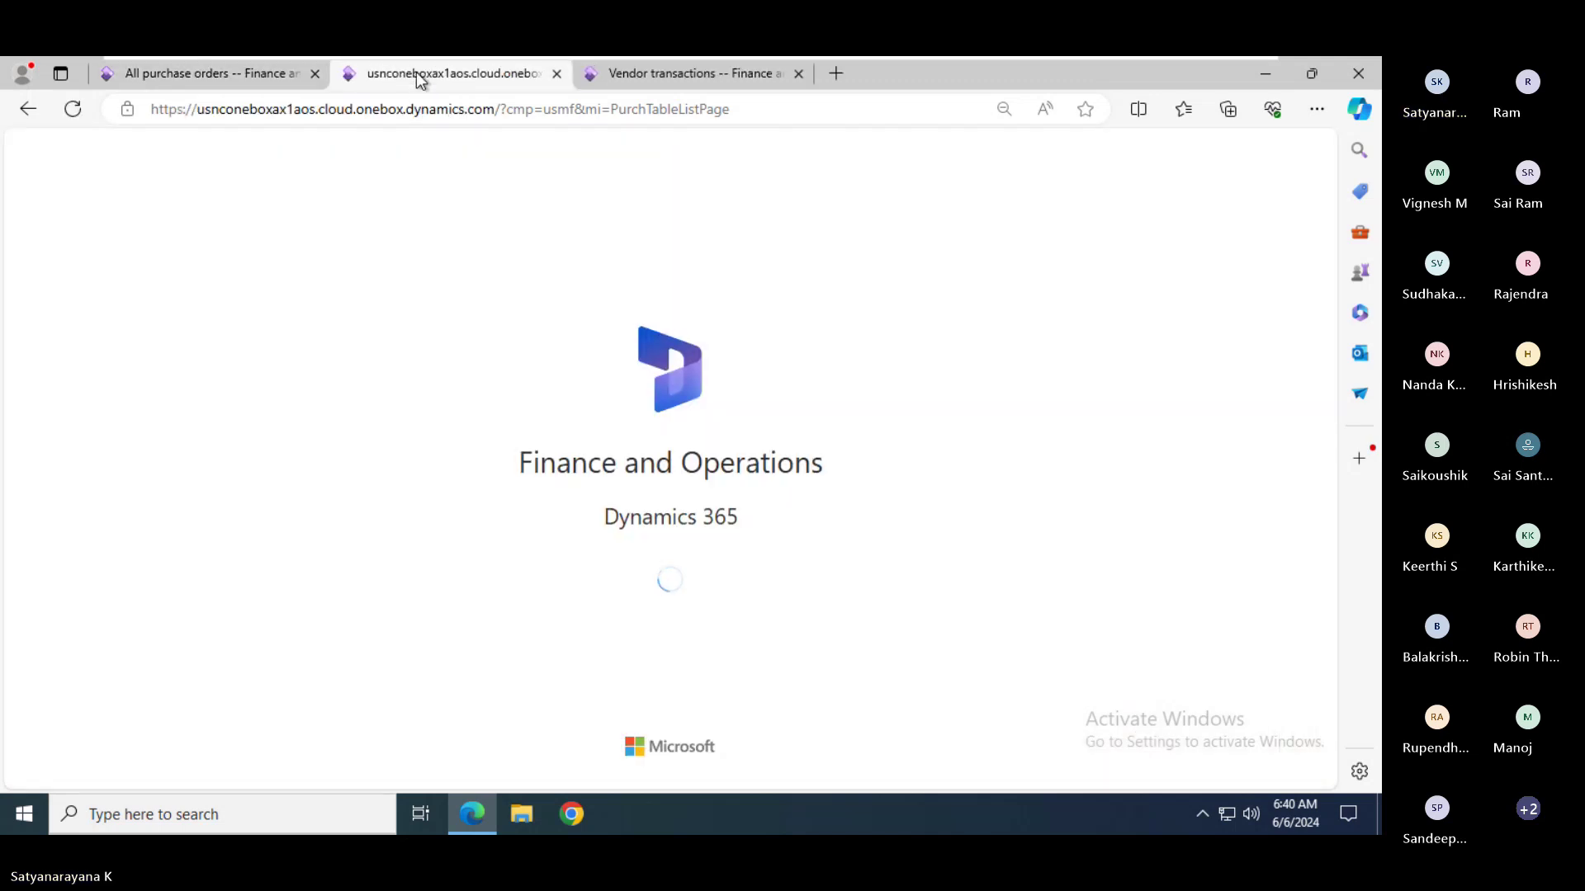
left_click_drag(418, 75, 192, 73)
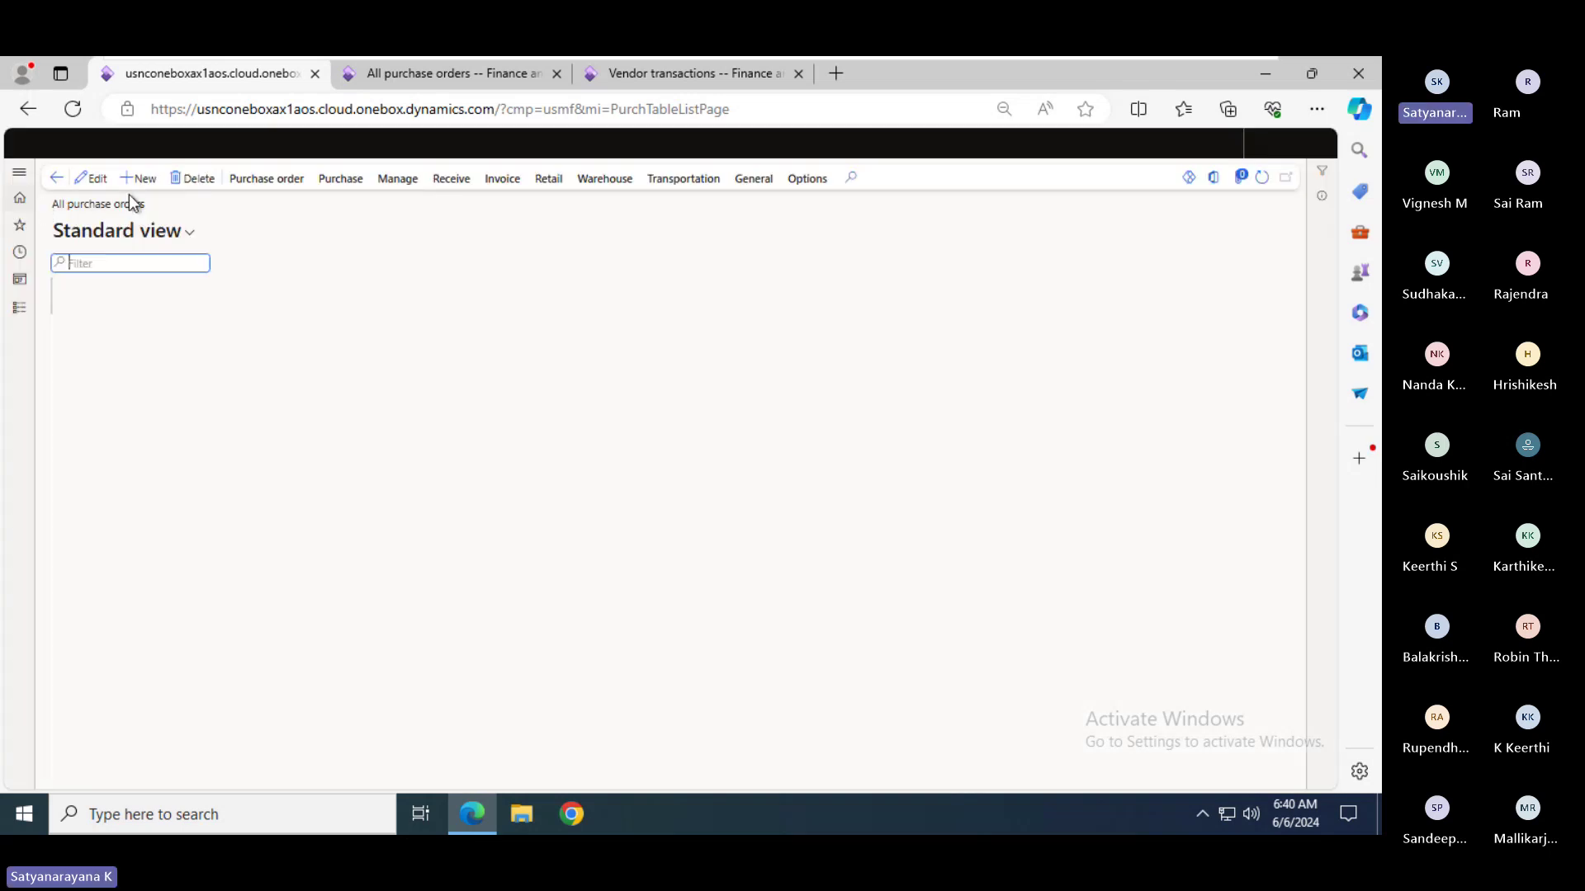
- Open item 1000, Surface Pro 128 GB, from the released products in Product information management and display its on-hand inventory
left_click(20, 307)
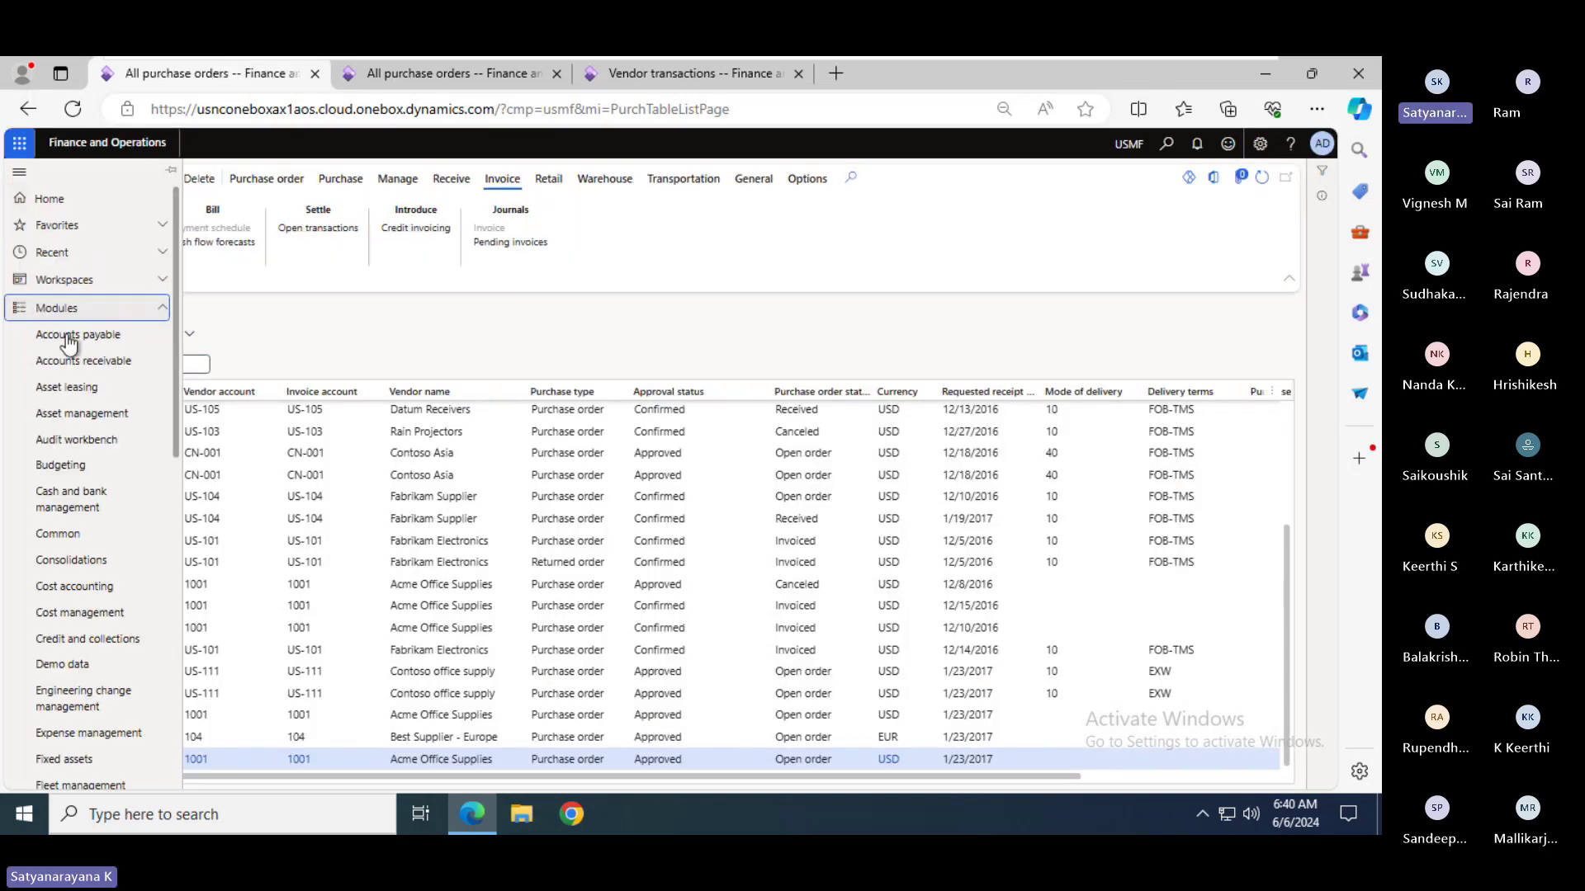
scroll(180, 549, "down", 5)
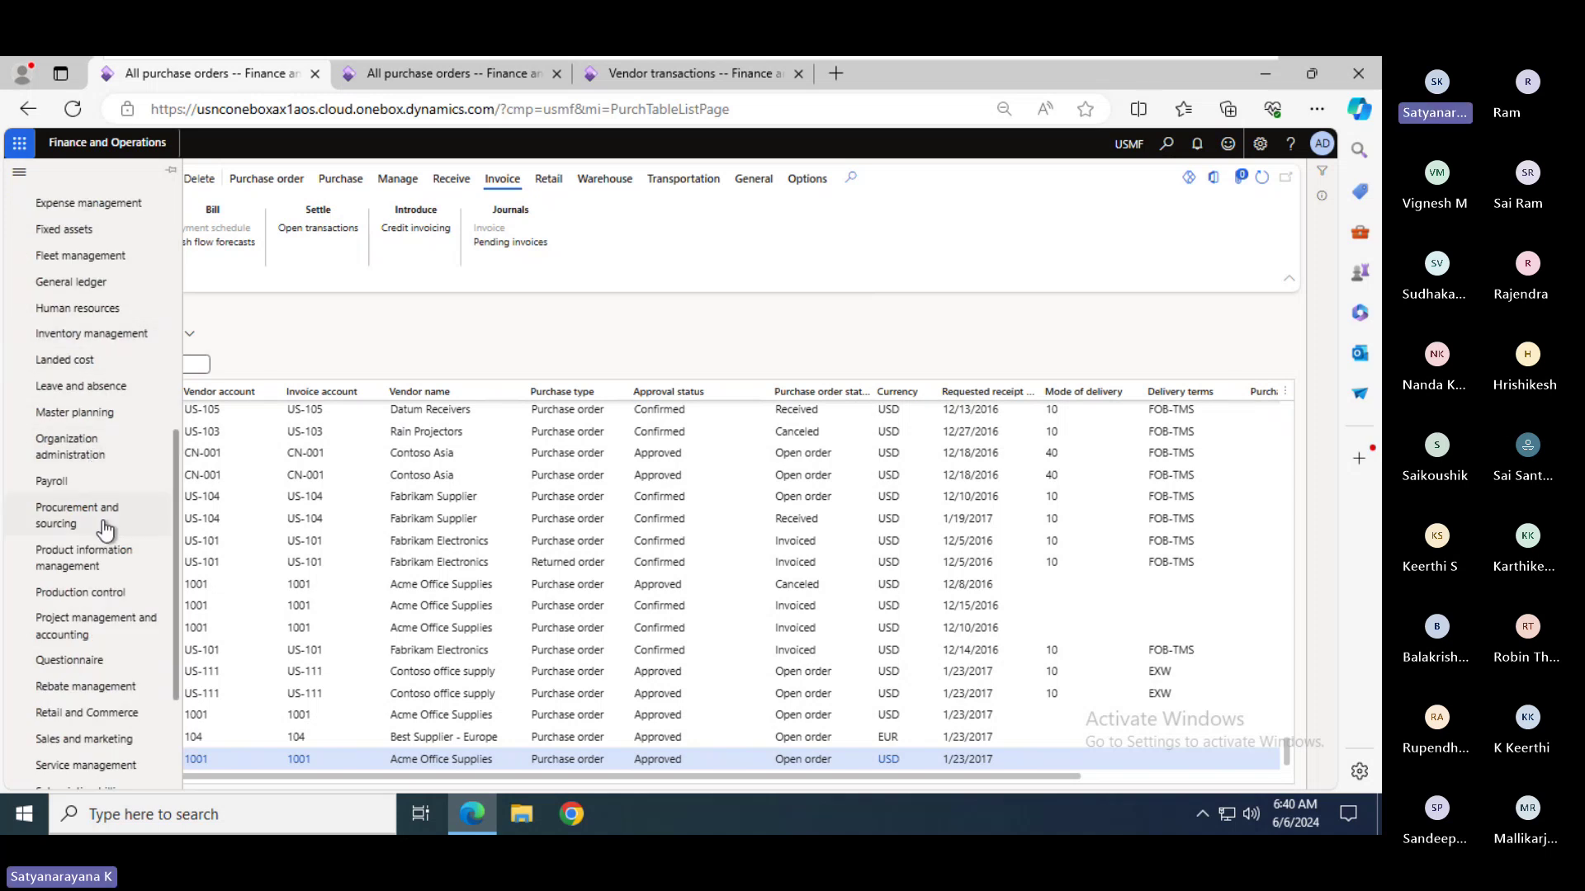
left_click(112, 559)
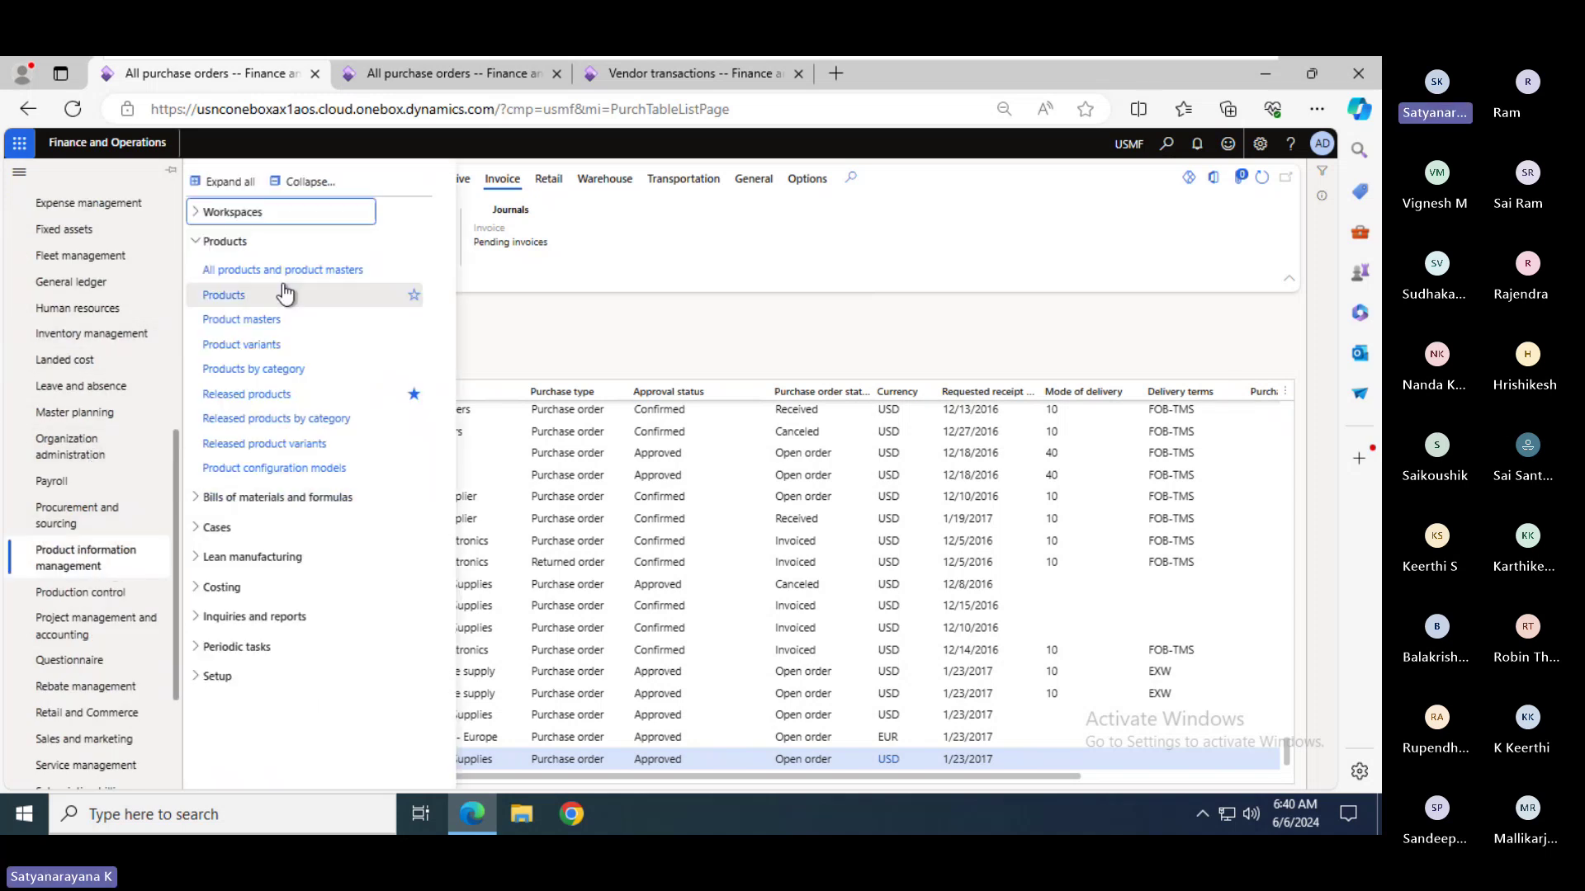
left_click(250, 395)
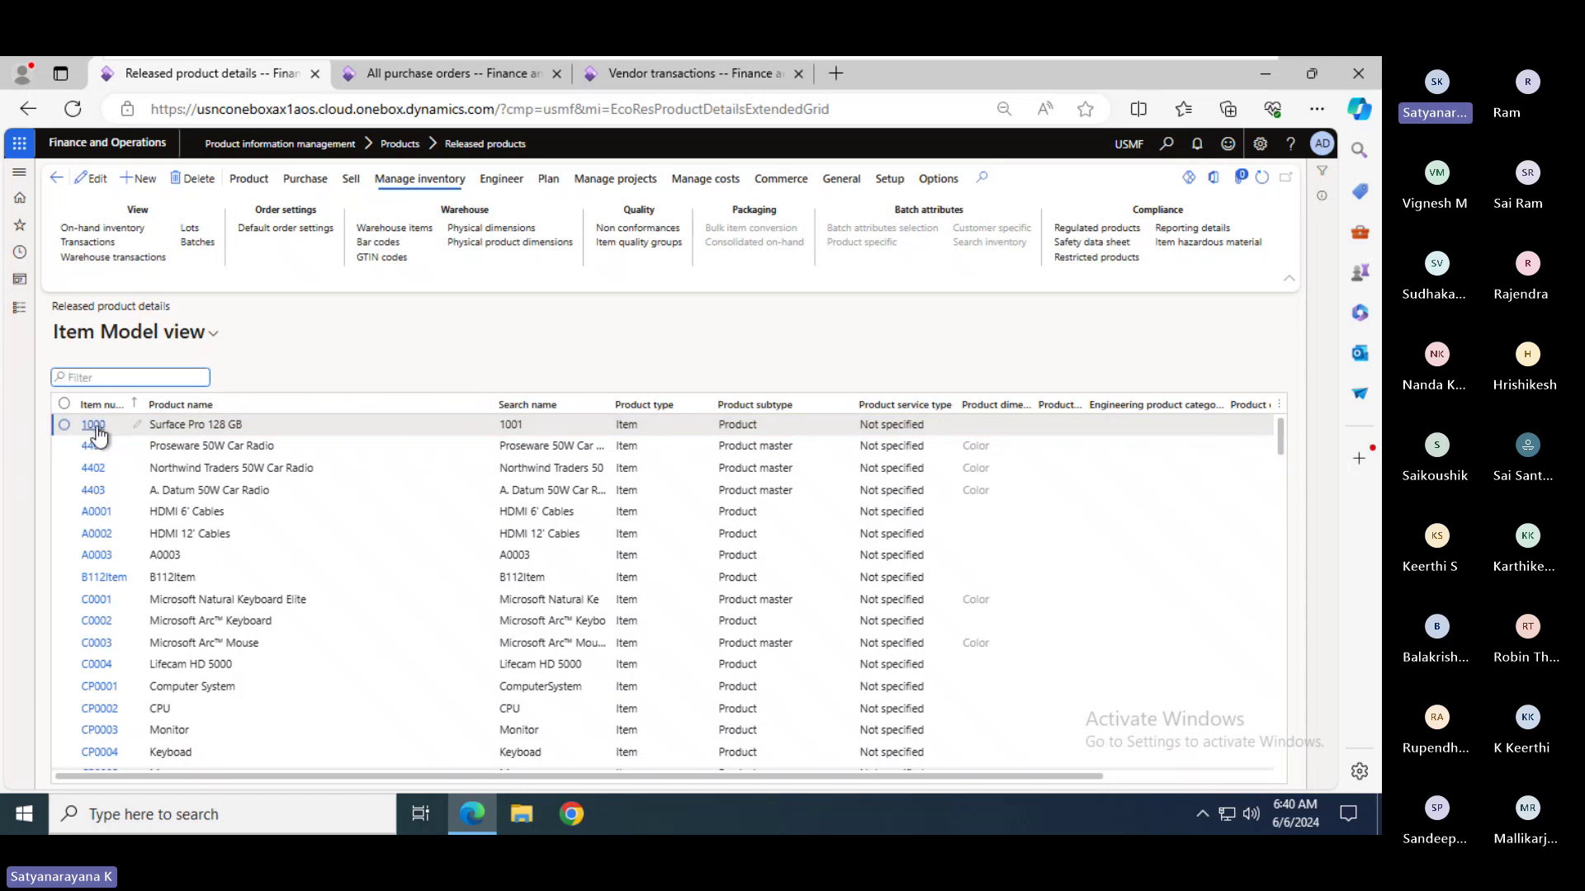
left_click(58, 424)
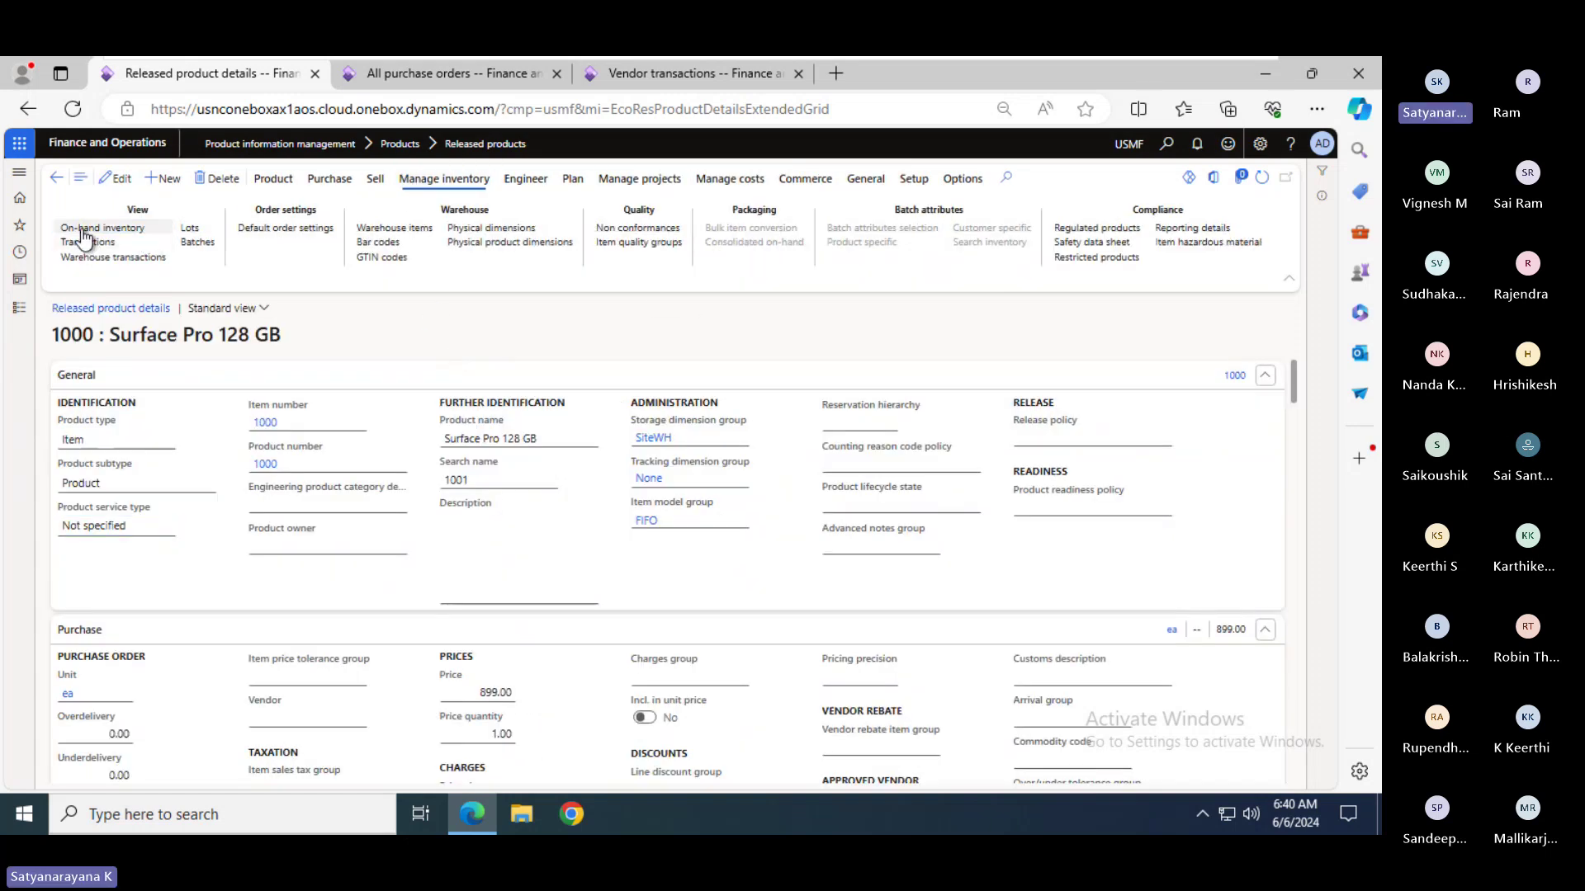
left_click(83, 234)
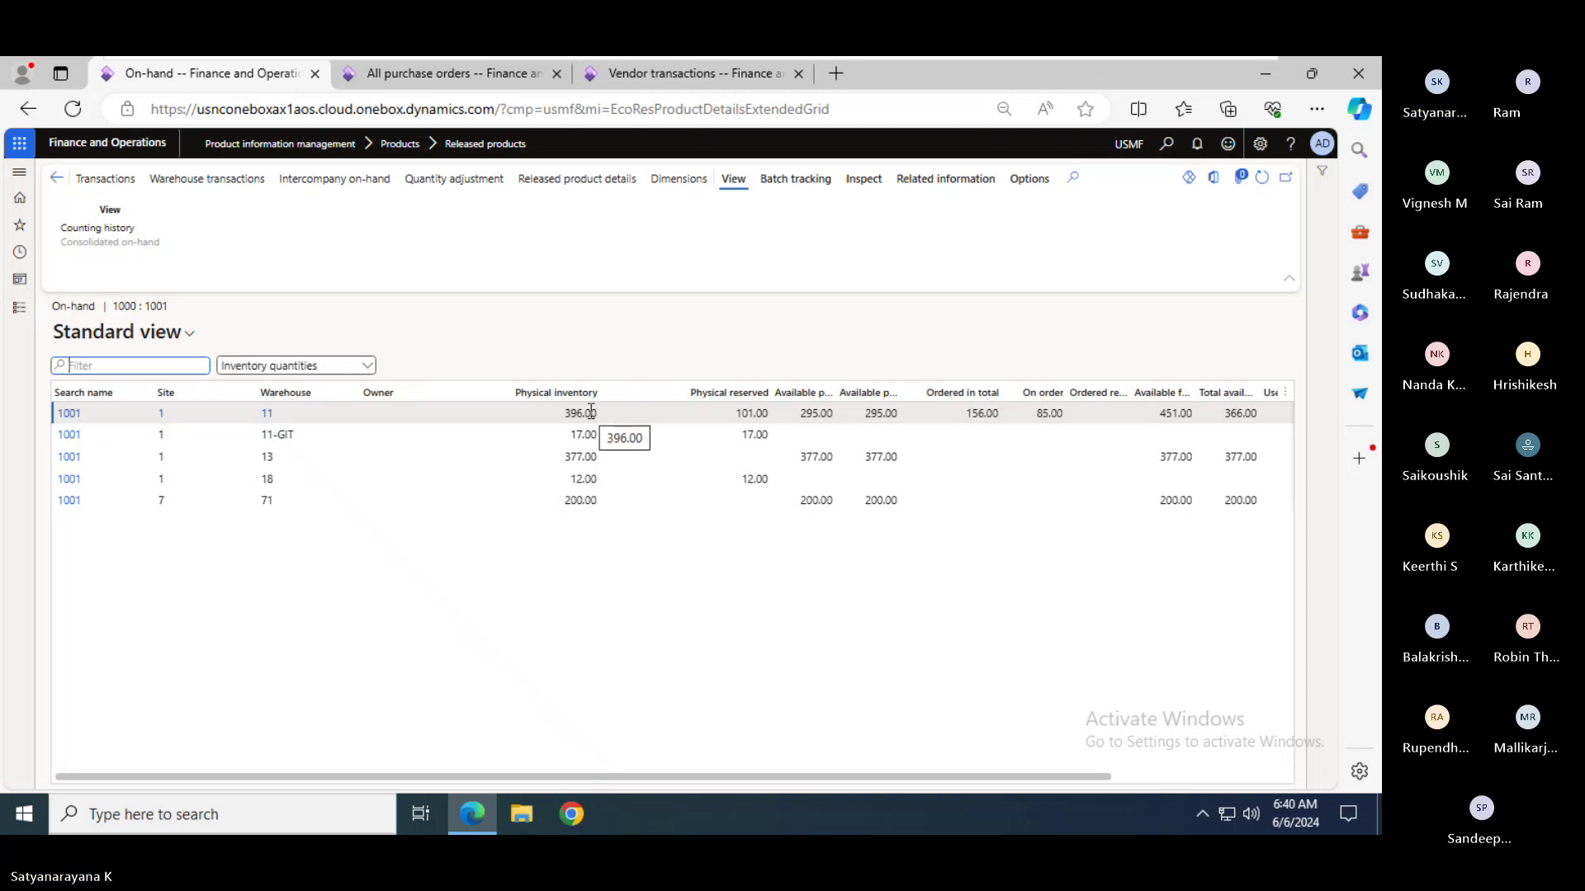
- Create a new purchase order for vendor Acme Office Supplies with warehouse 11 as its storage dimension
left_click(453, 82)
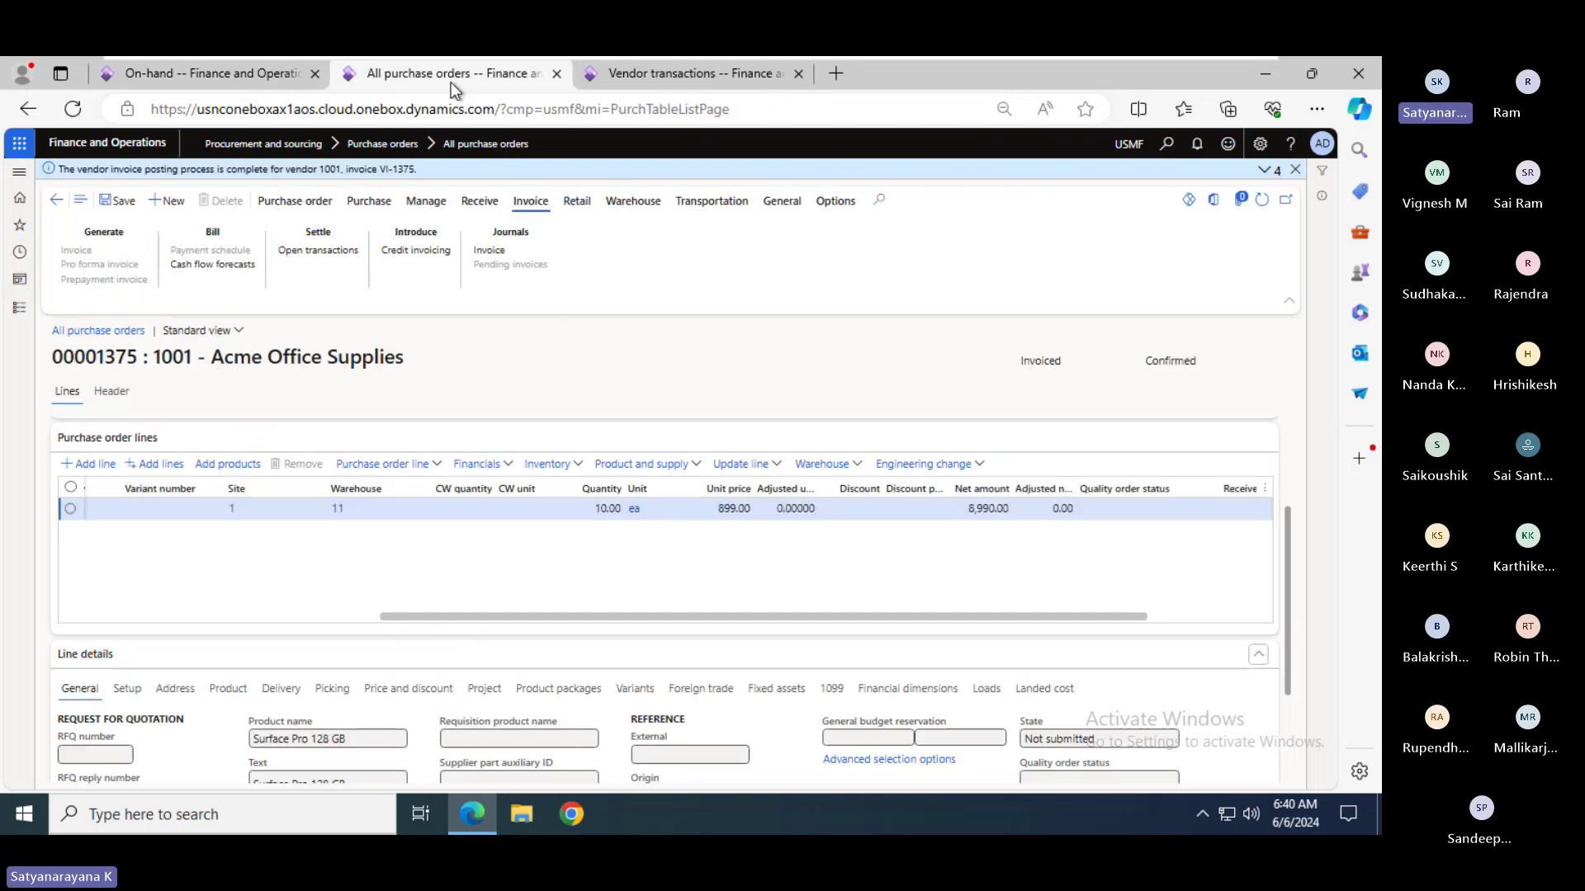
left_click(172, 206)
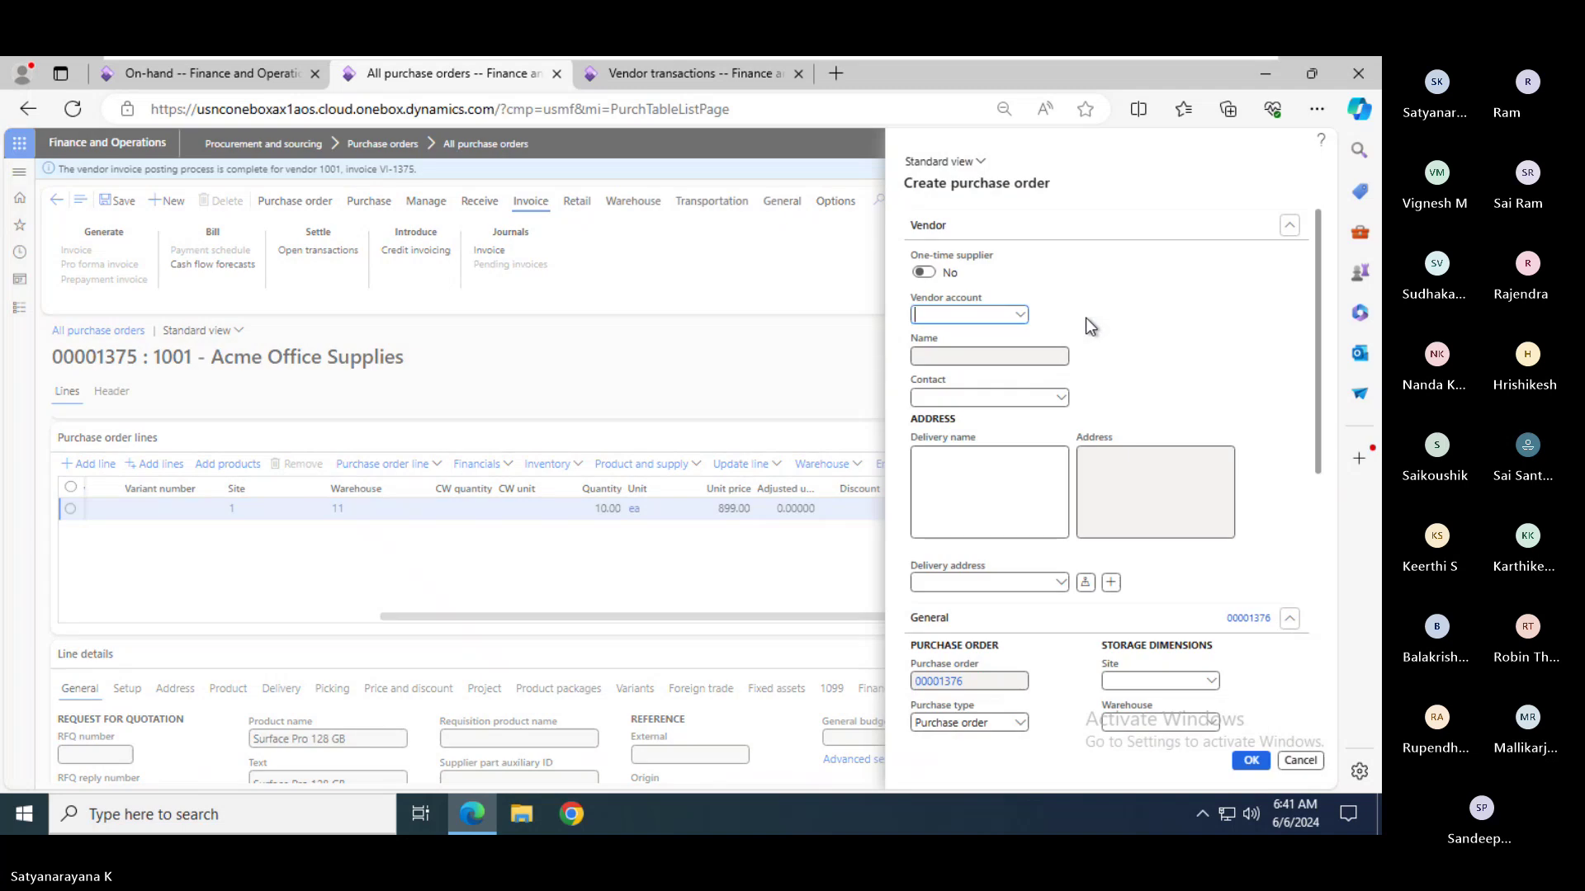
left_click(1020, 315)
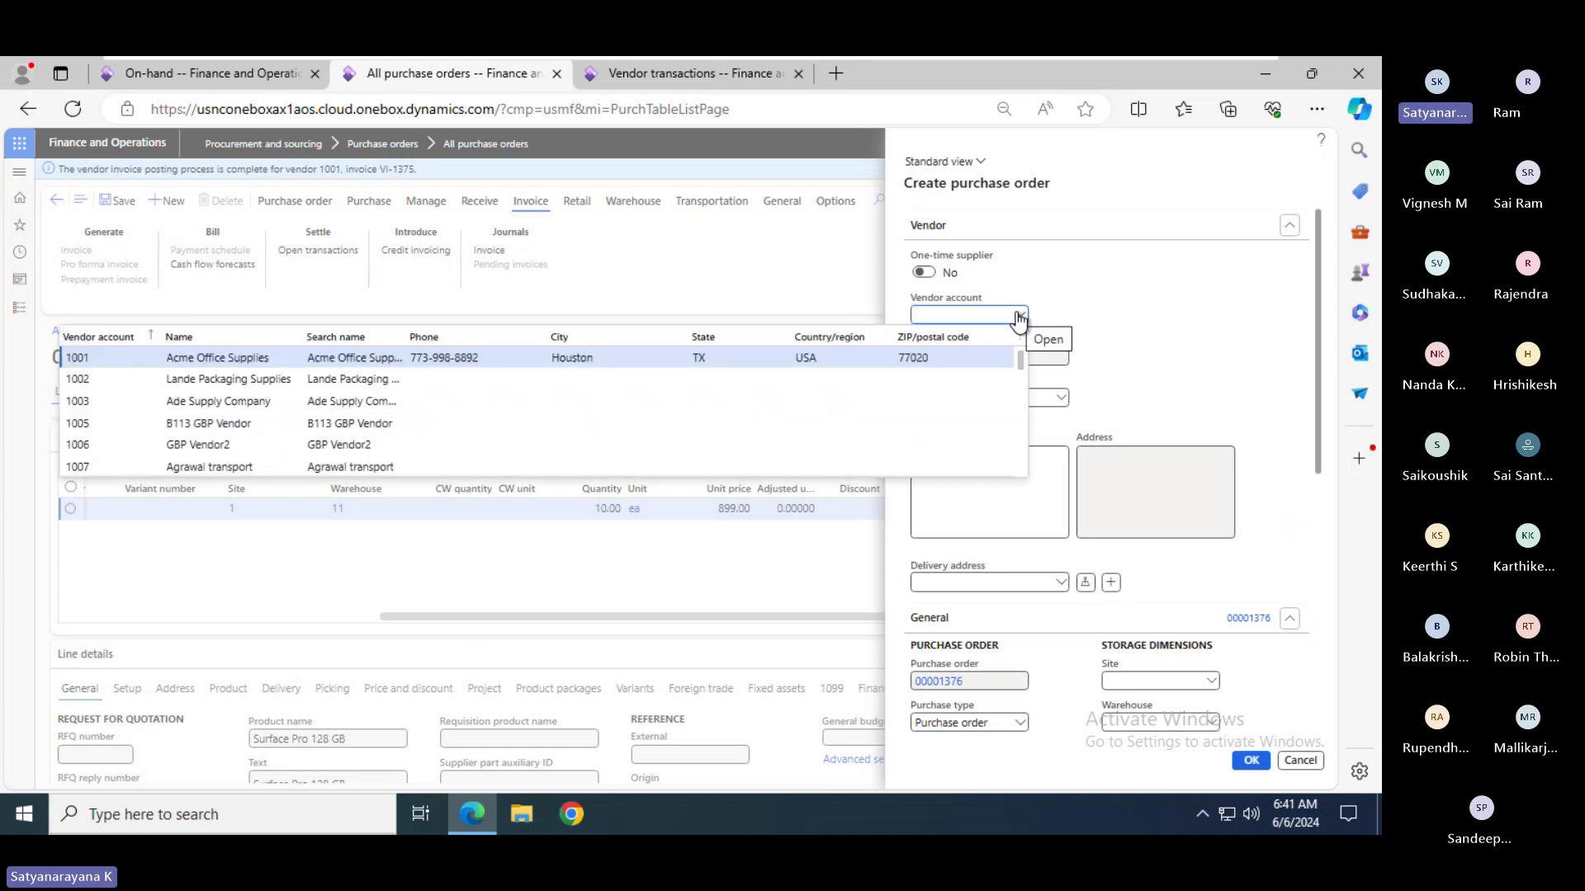
left_click(526, 360)
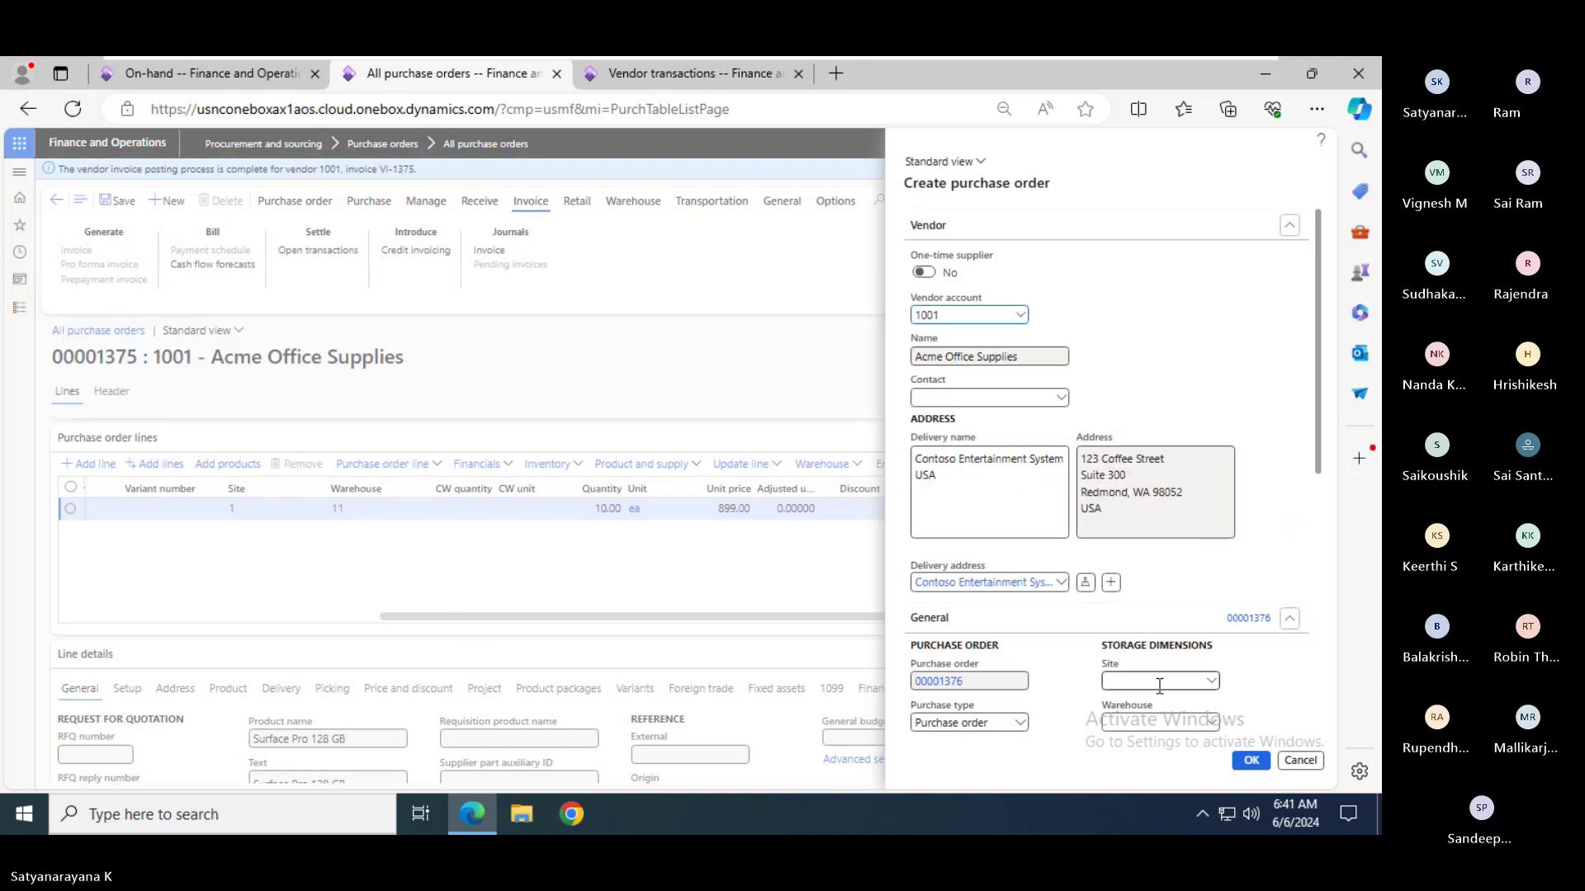
left_click(1131, 724)
key("Tab")
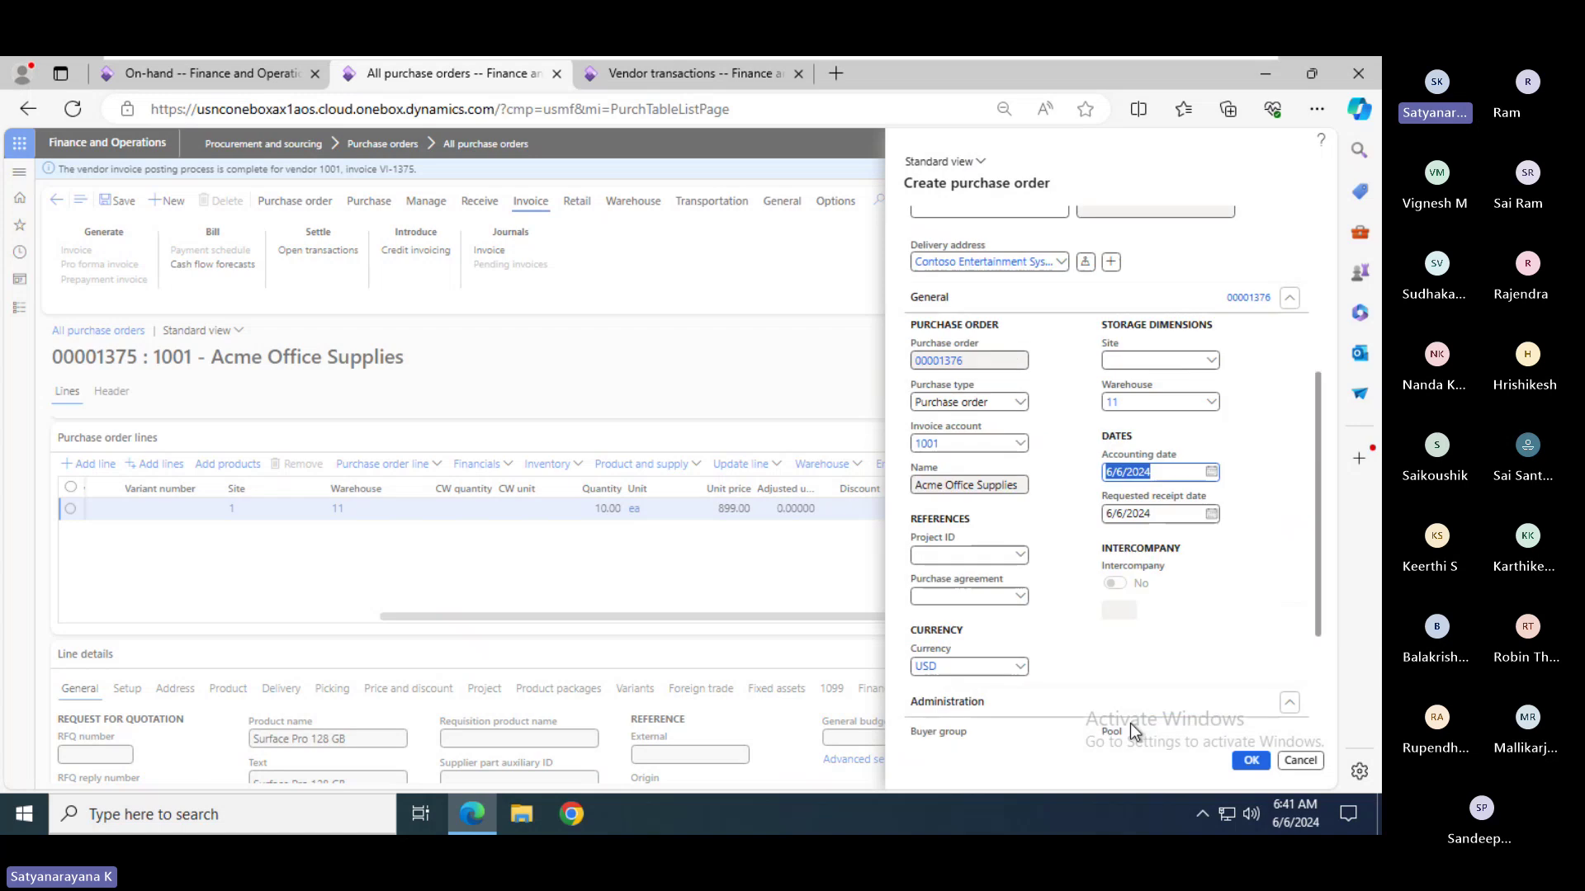
left_click(1250, 761)
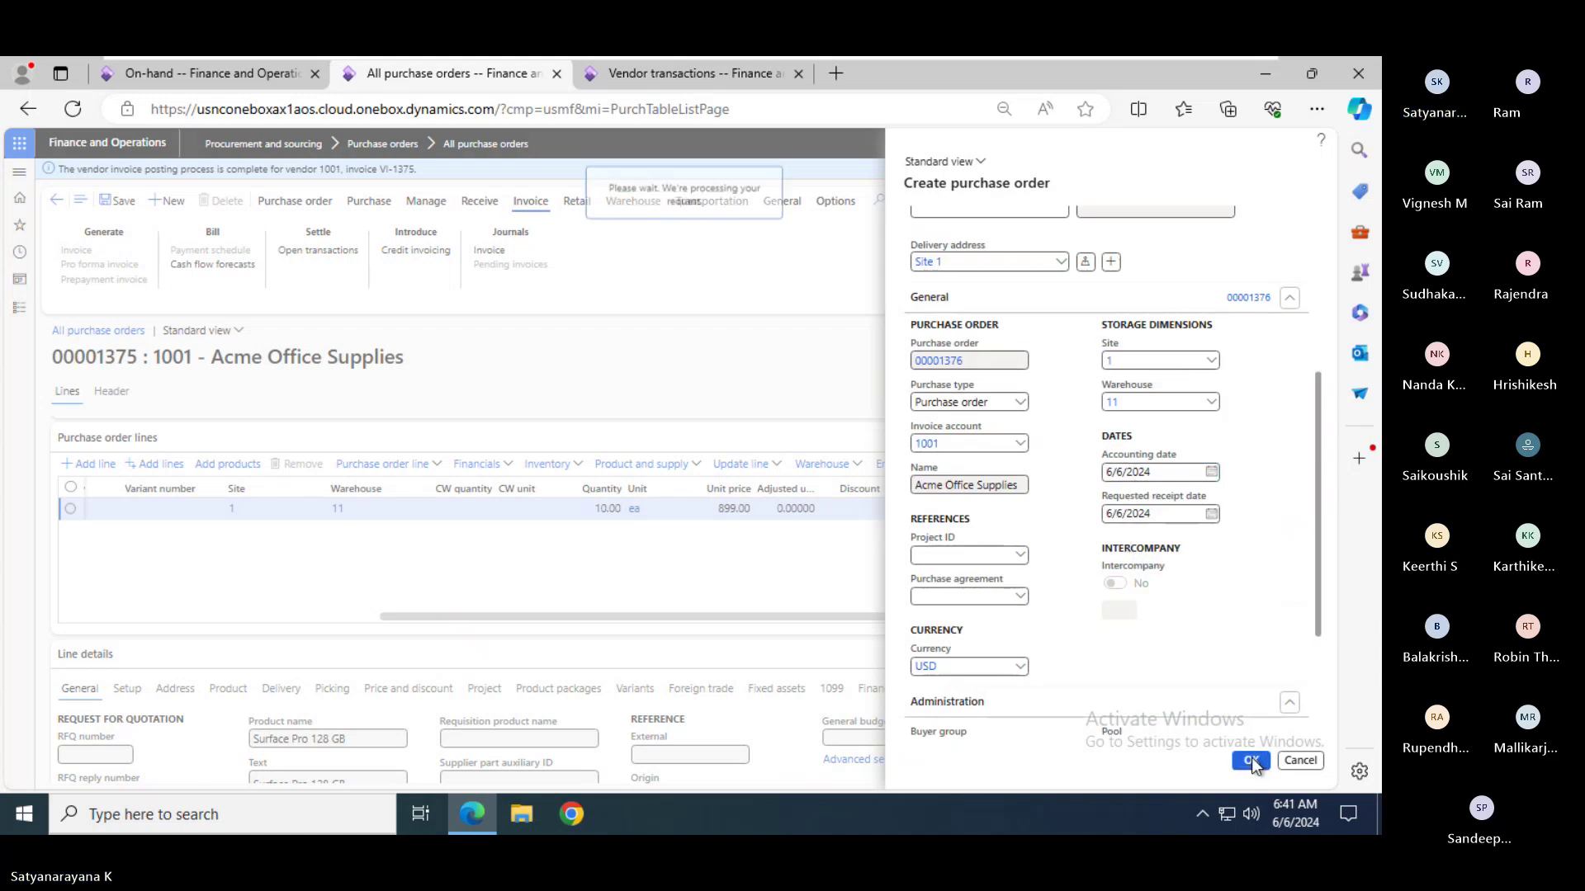
- Enter item 1000, Surface Pro 128 GB, with a quantity of 4 on the new purchase order's first line
left_click(165, 74)
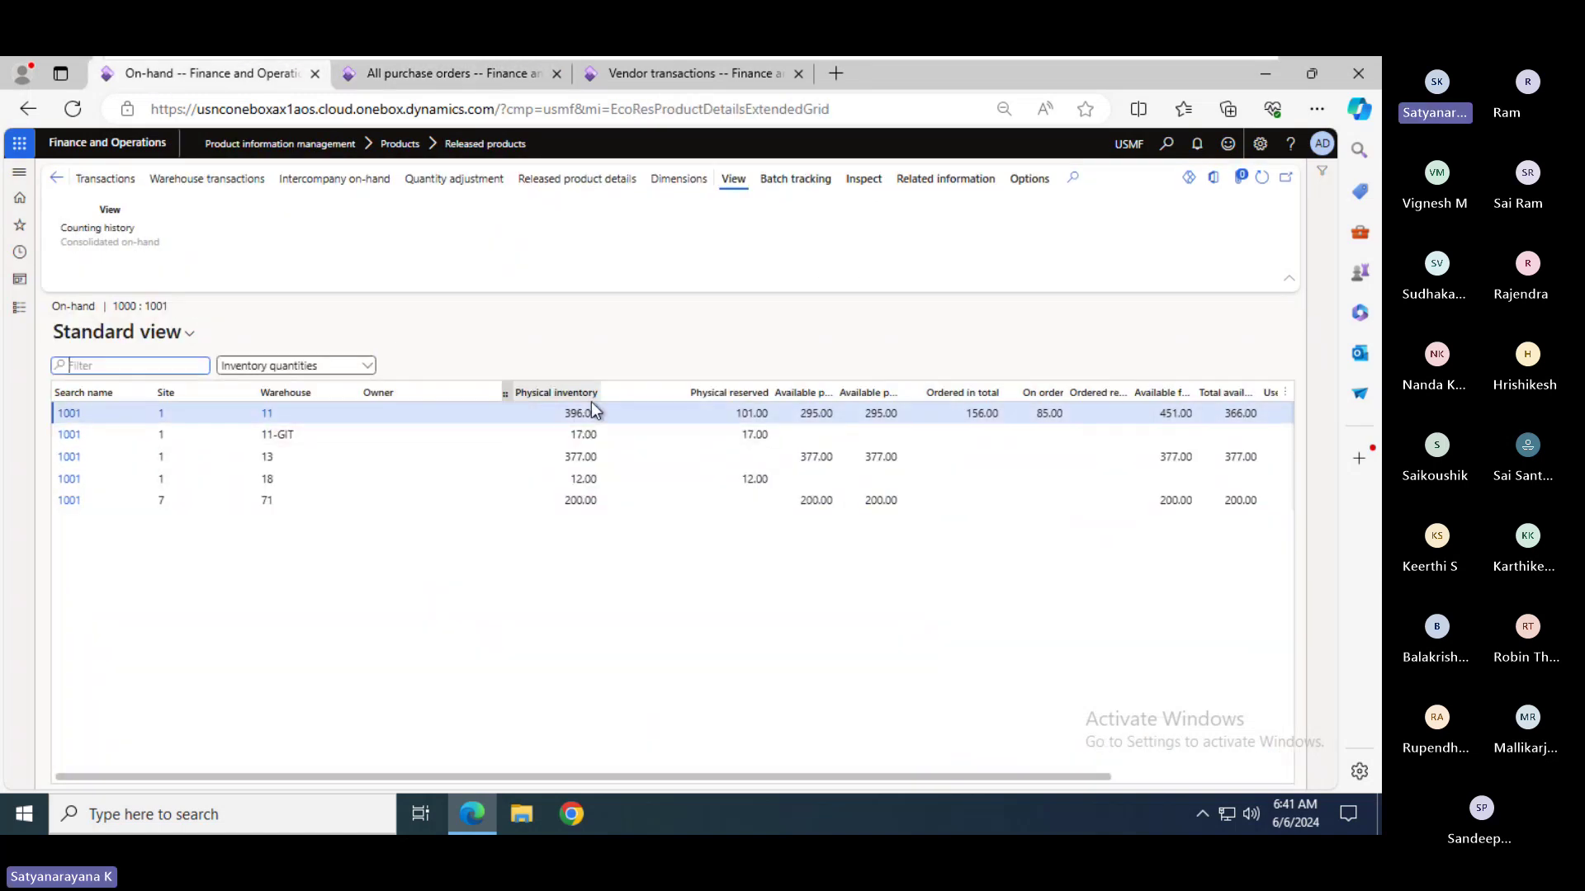
left_click(454, 82)
type("1000")
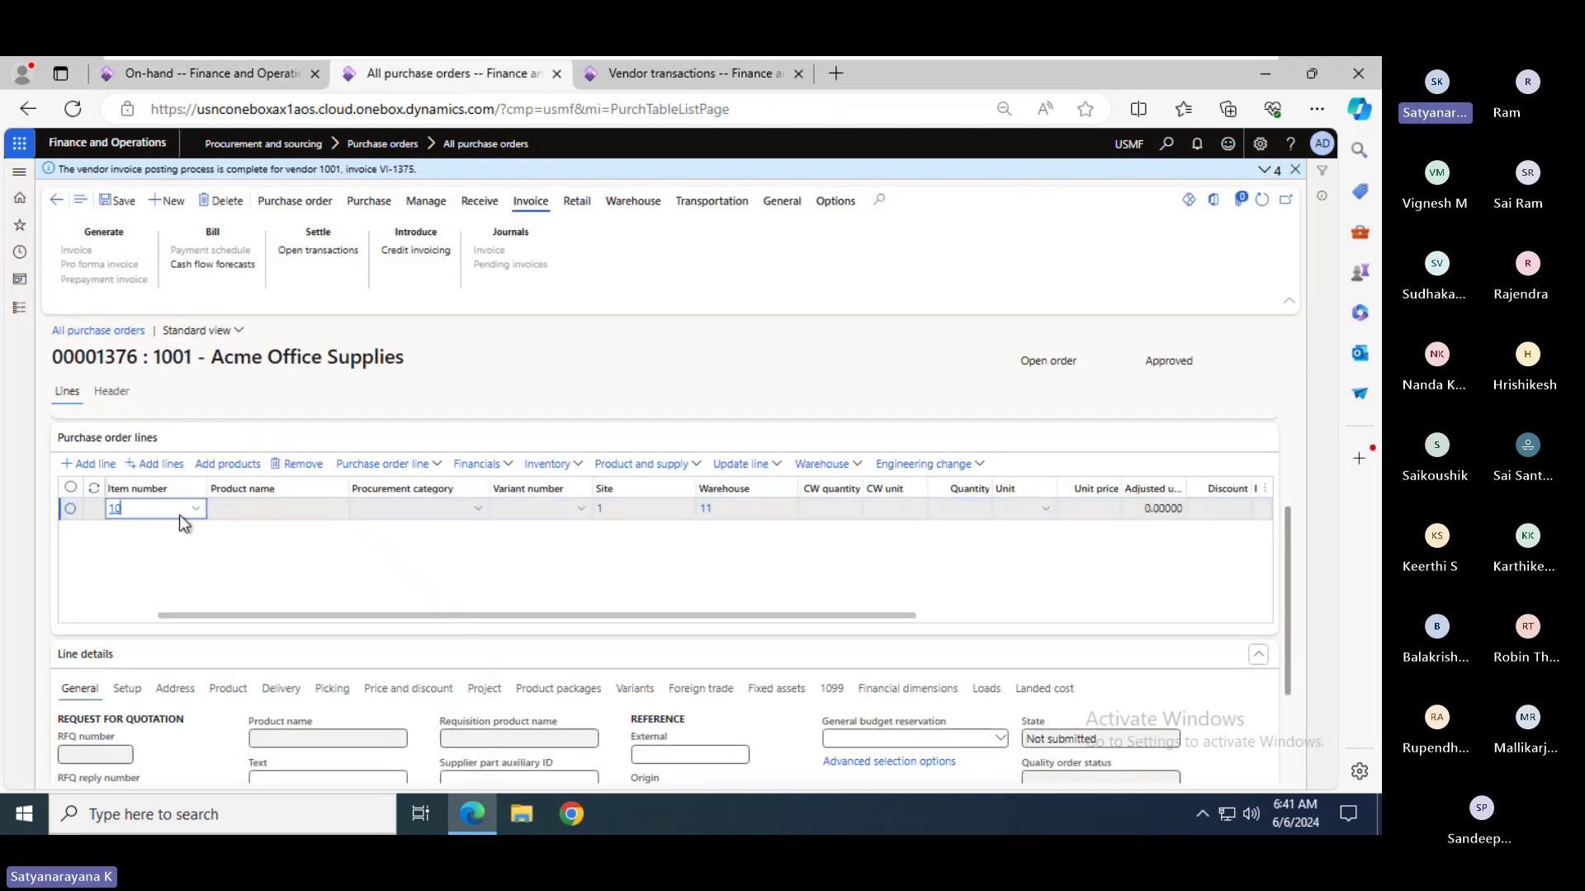
key("Tab")
key("Tab")
key("Tab")
key("Tab")
key("Tab")
key("Tab")
key("Tab")
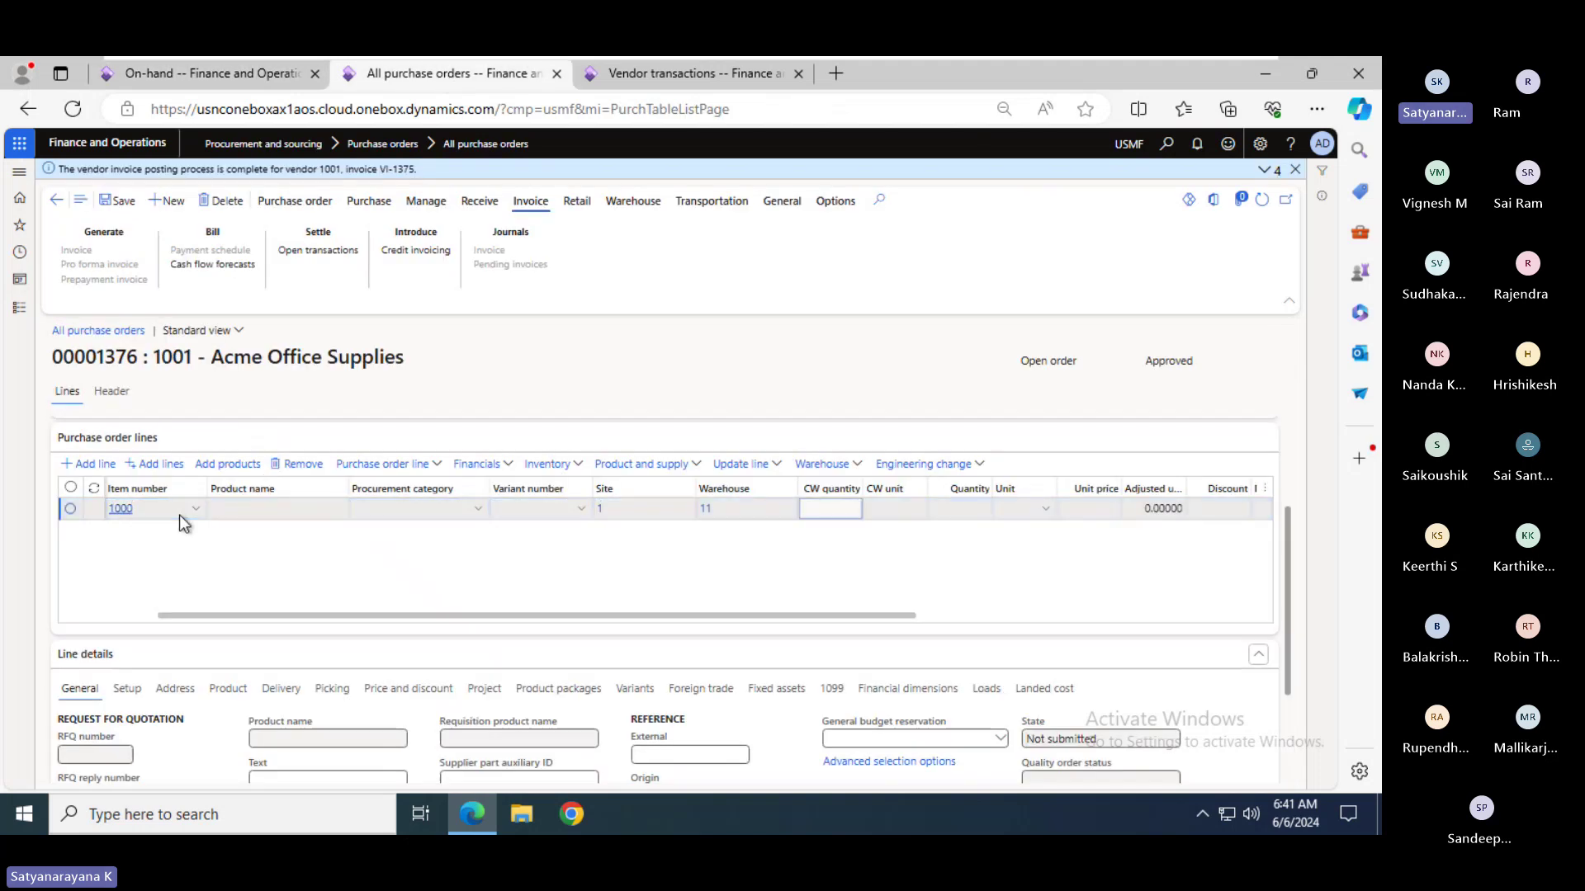
type("4")
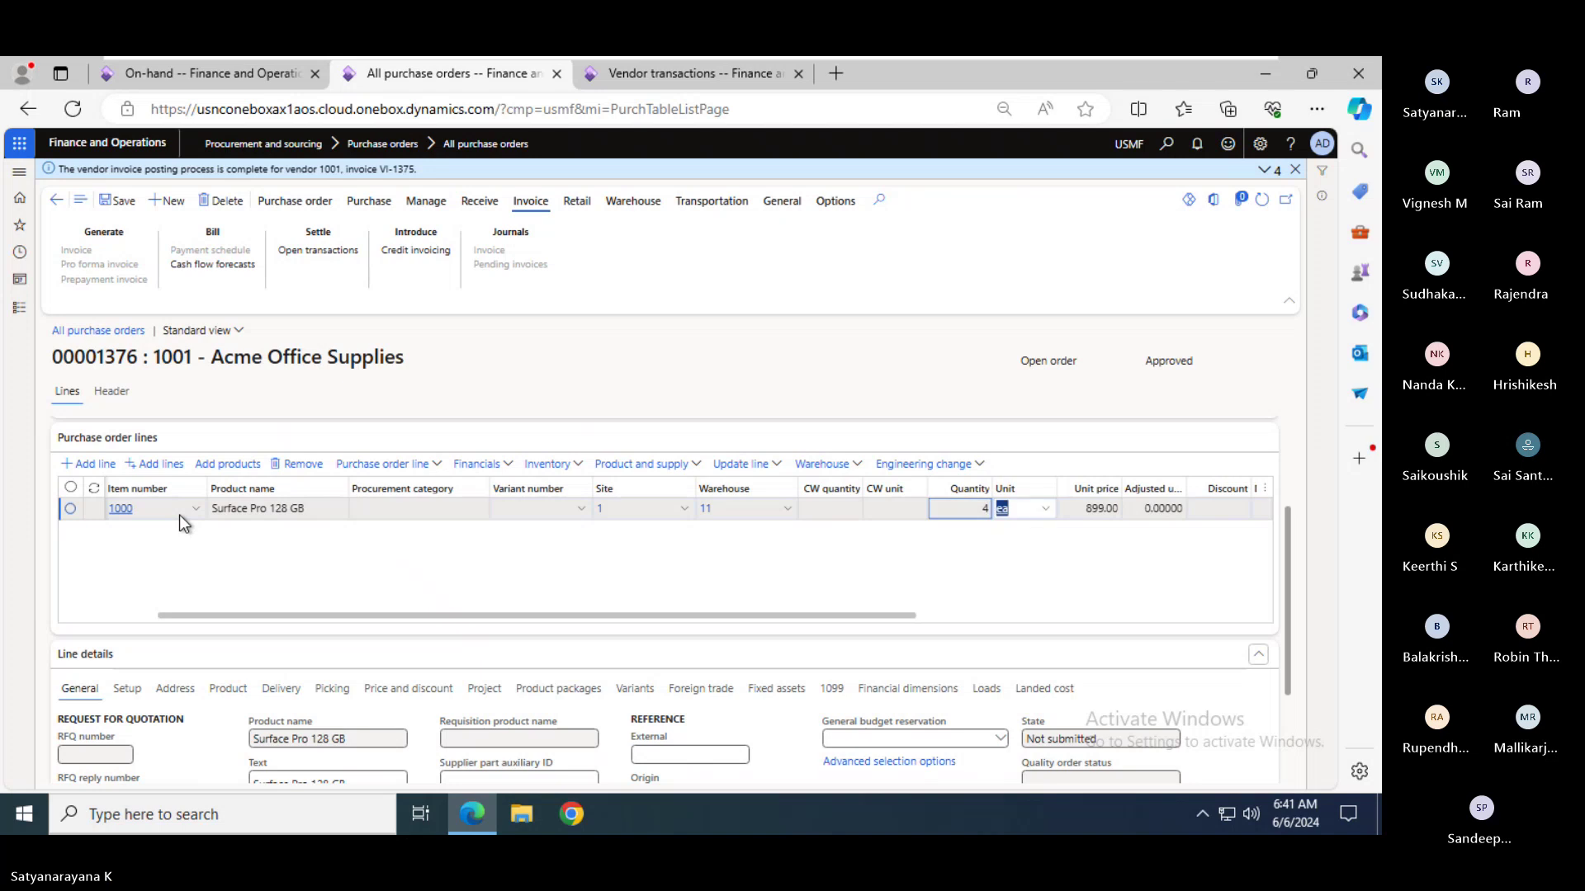
key("Tab")
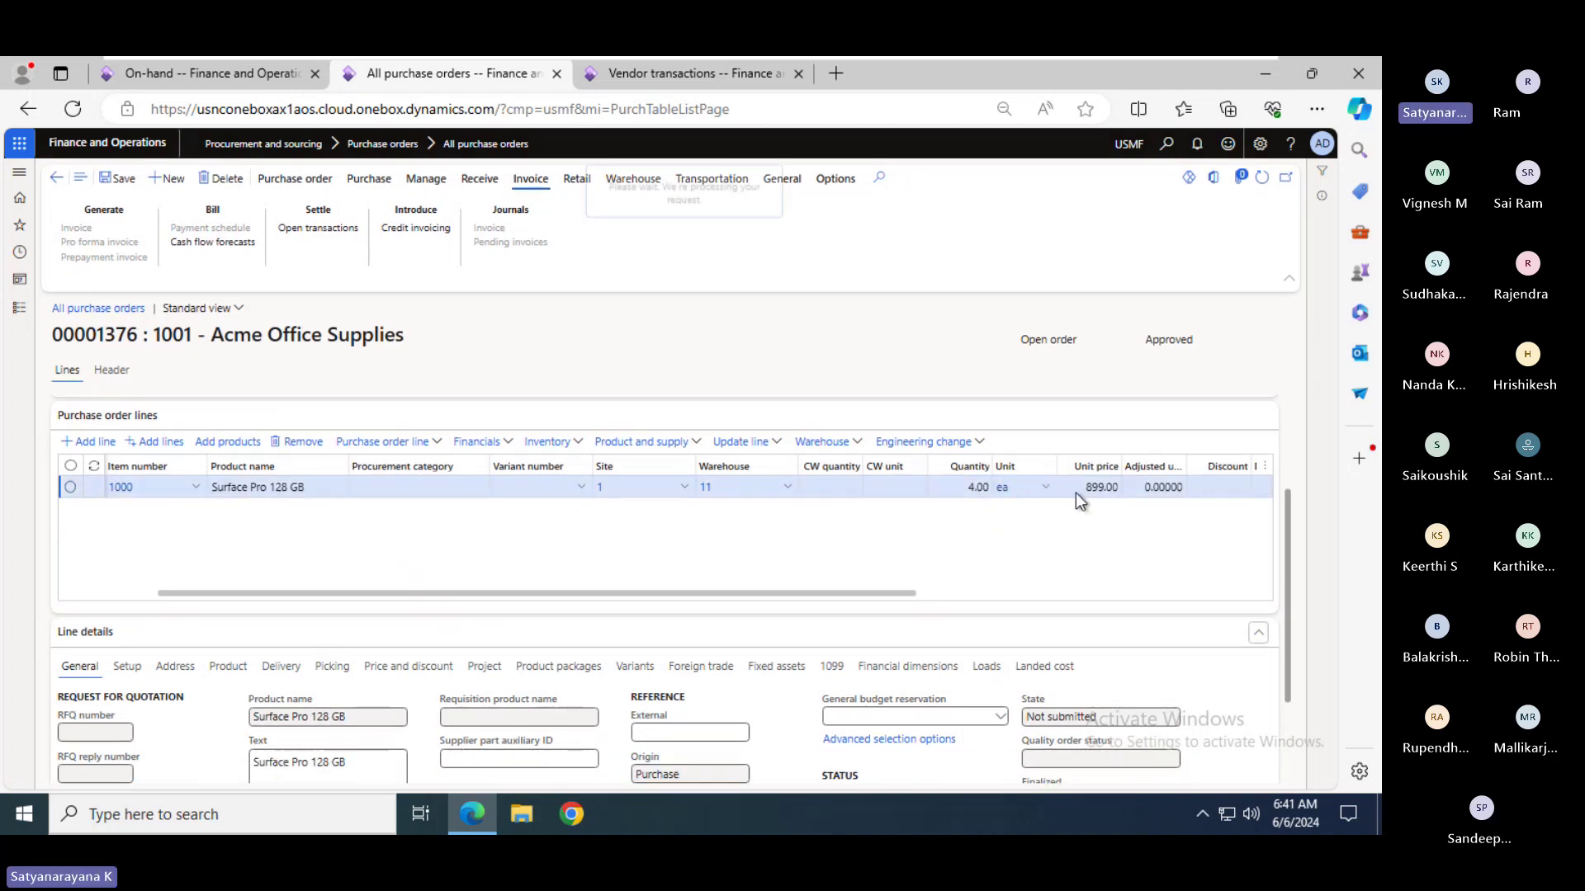
- Check the physical inventory of item 1000 in warehouse 11 on the on-hand page and return to the purchase order
left_click(1003, 487)
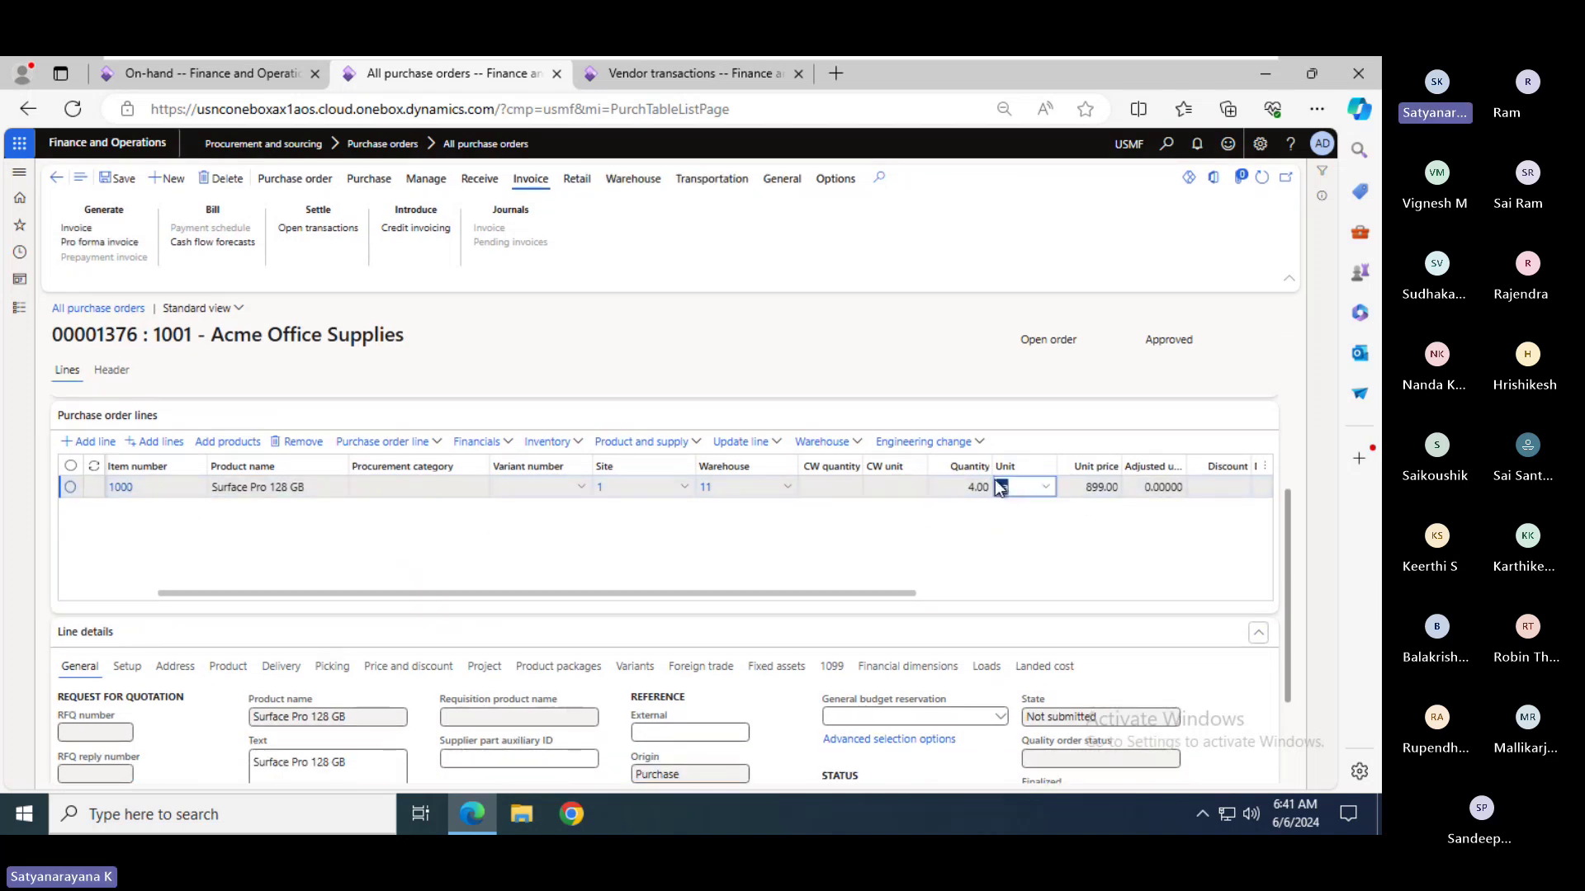
left_click(207, 79)
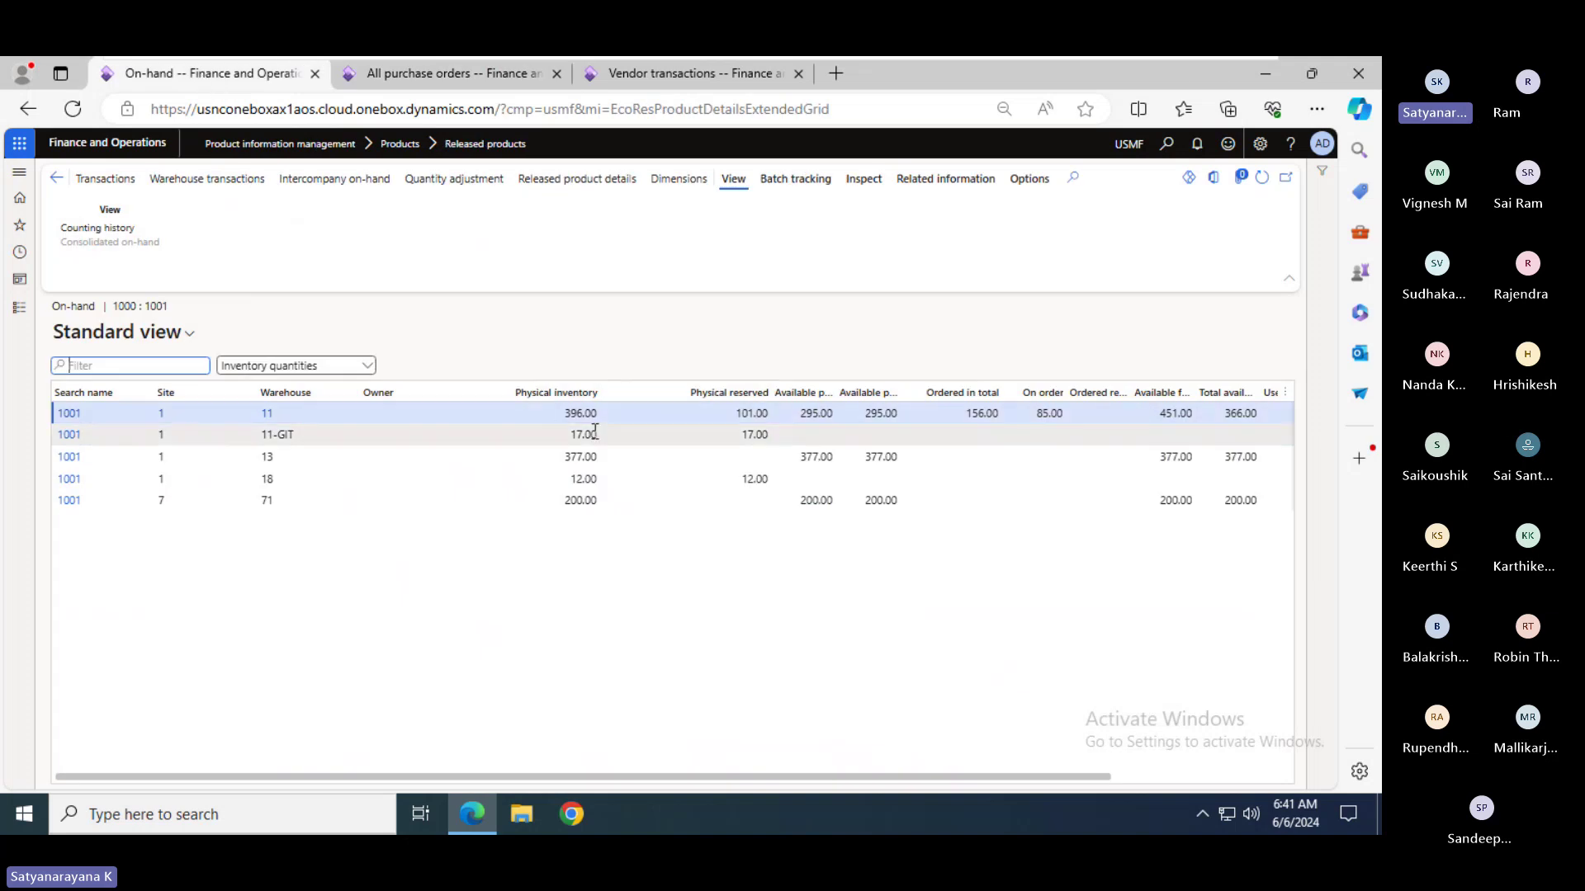
left_click(455, 81)
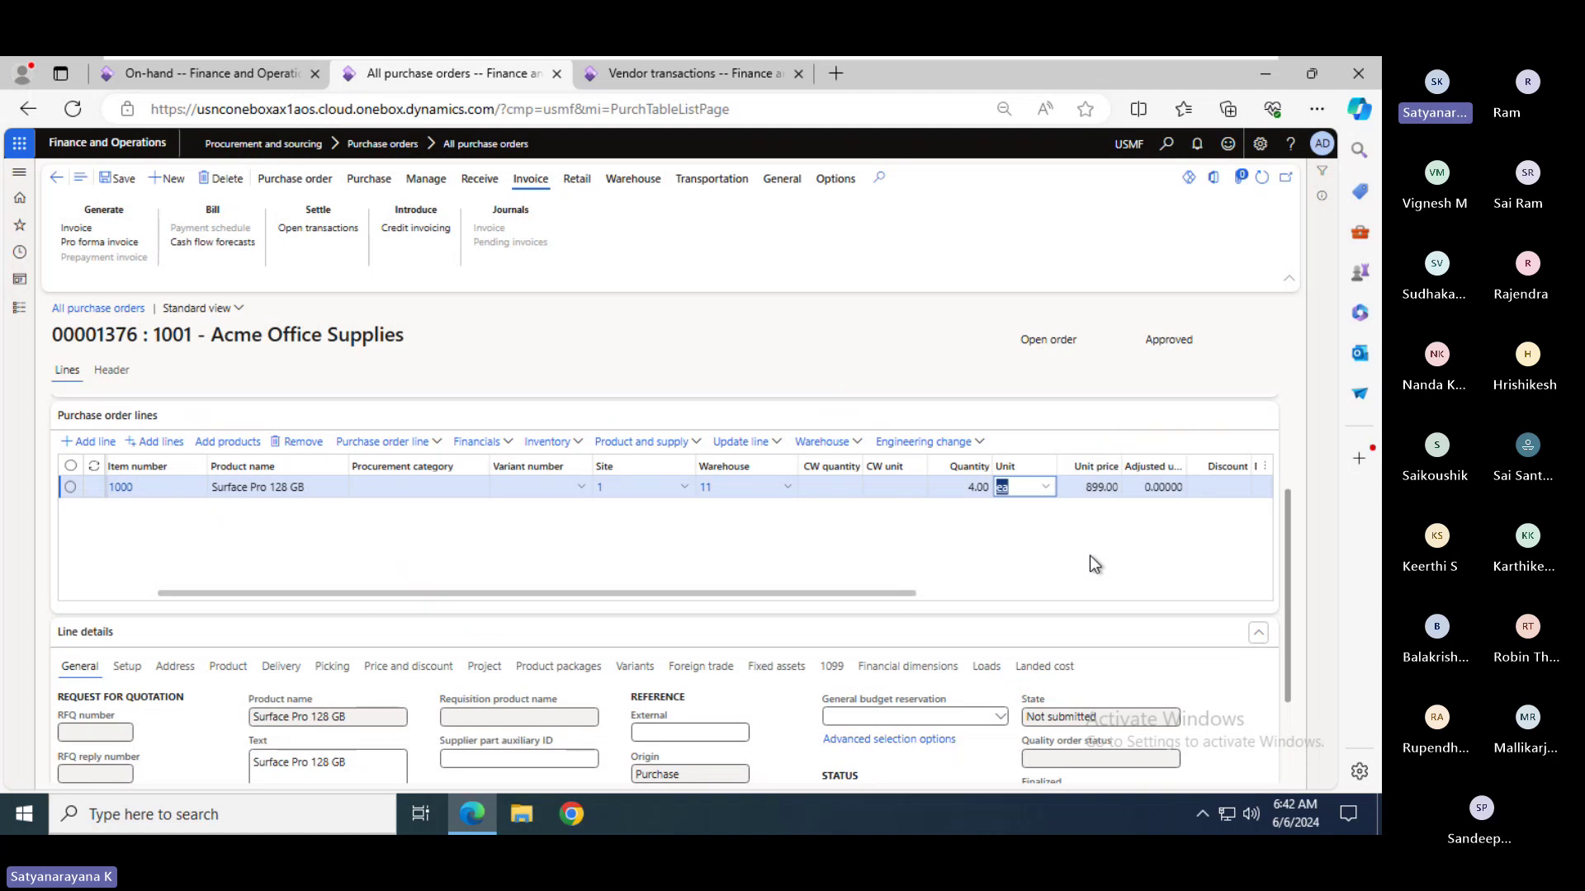
- Generate the purchase order confirmation with Print purchase order set to Yes
left_click(371, 179)
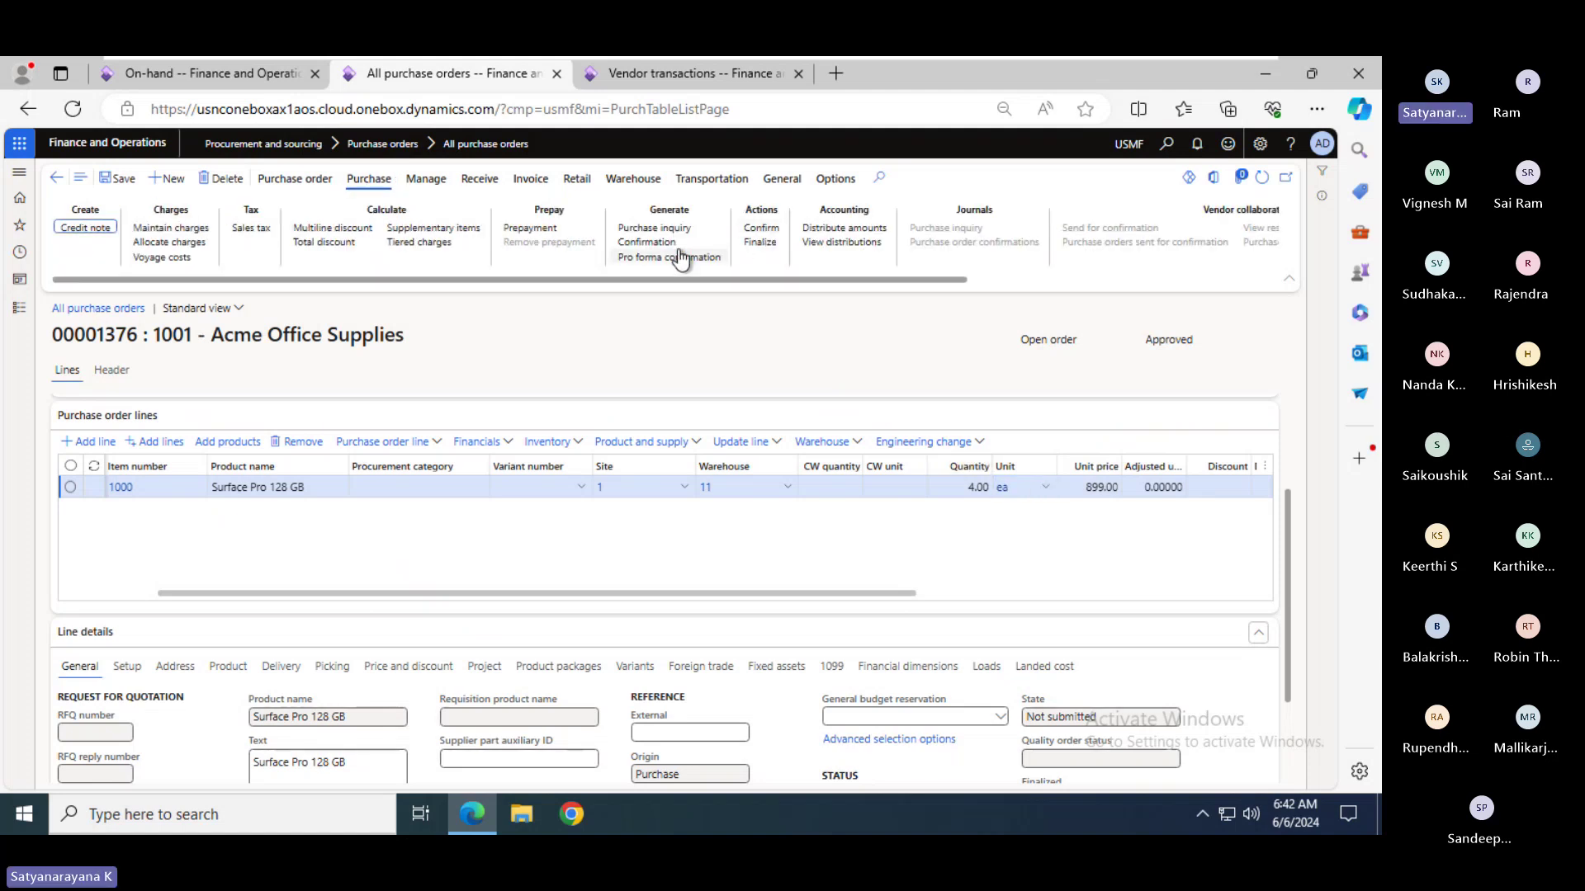
left_click(648, 245)
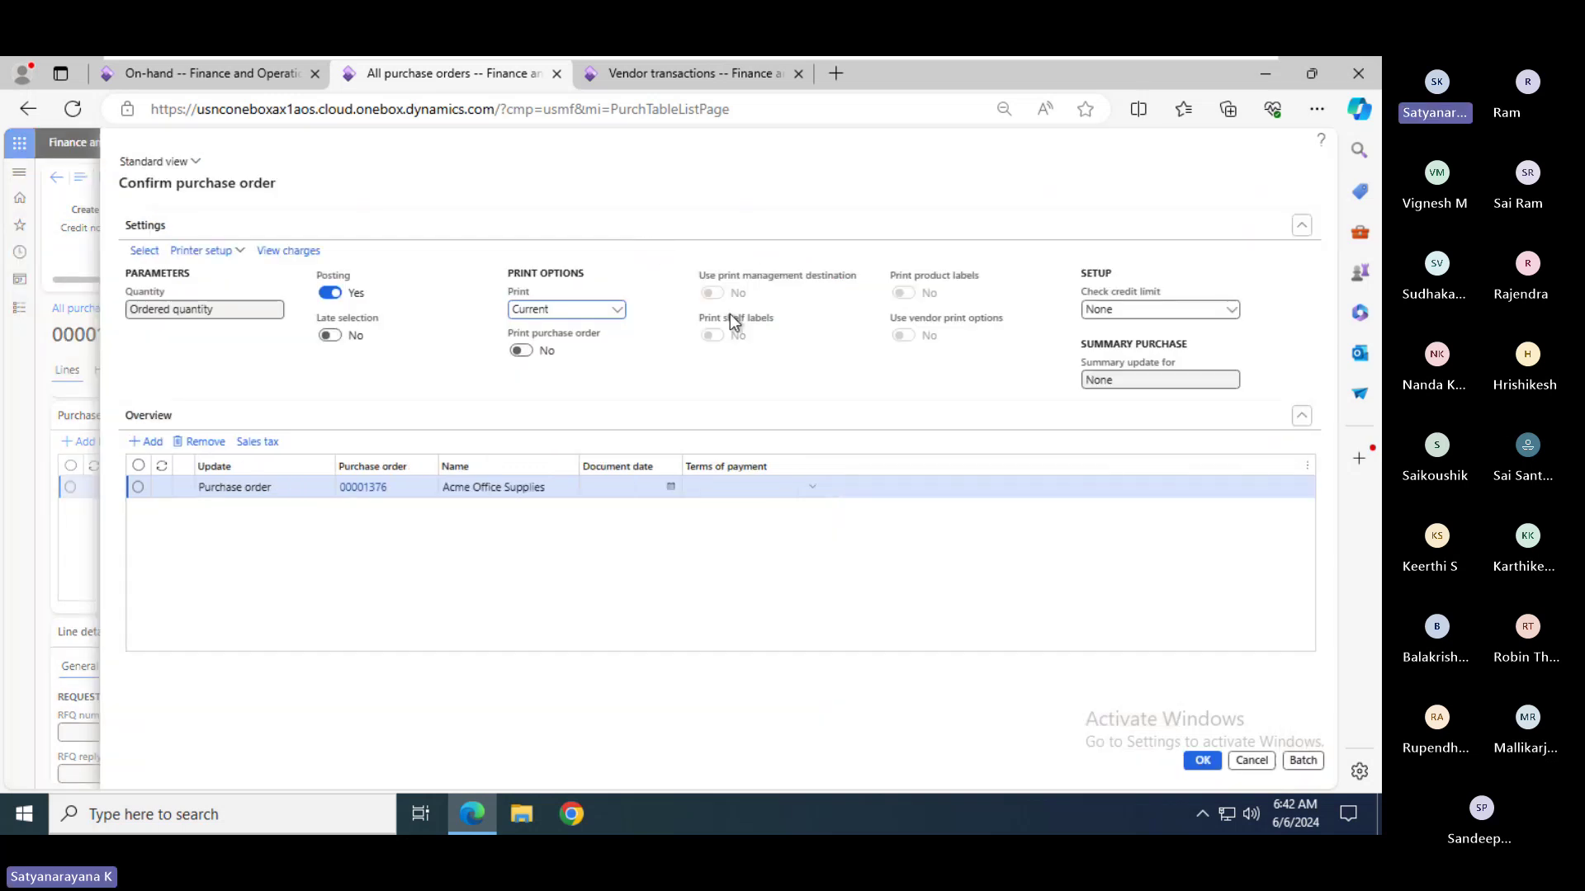
left_click(521, 350)
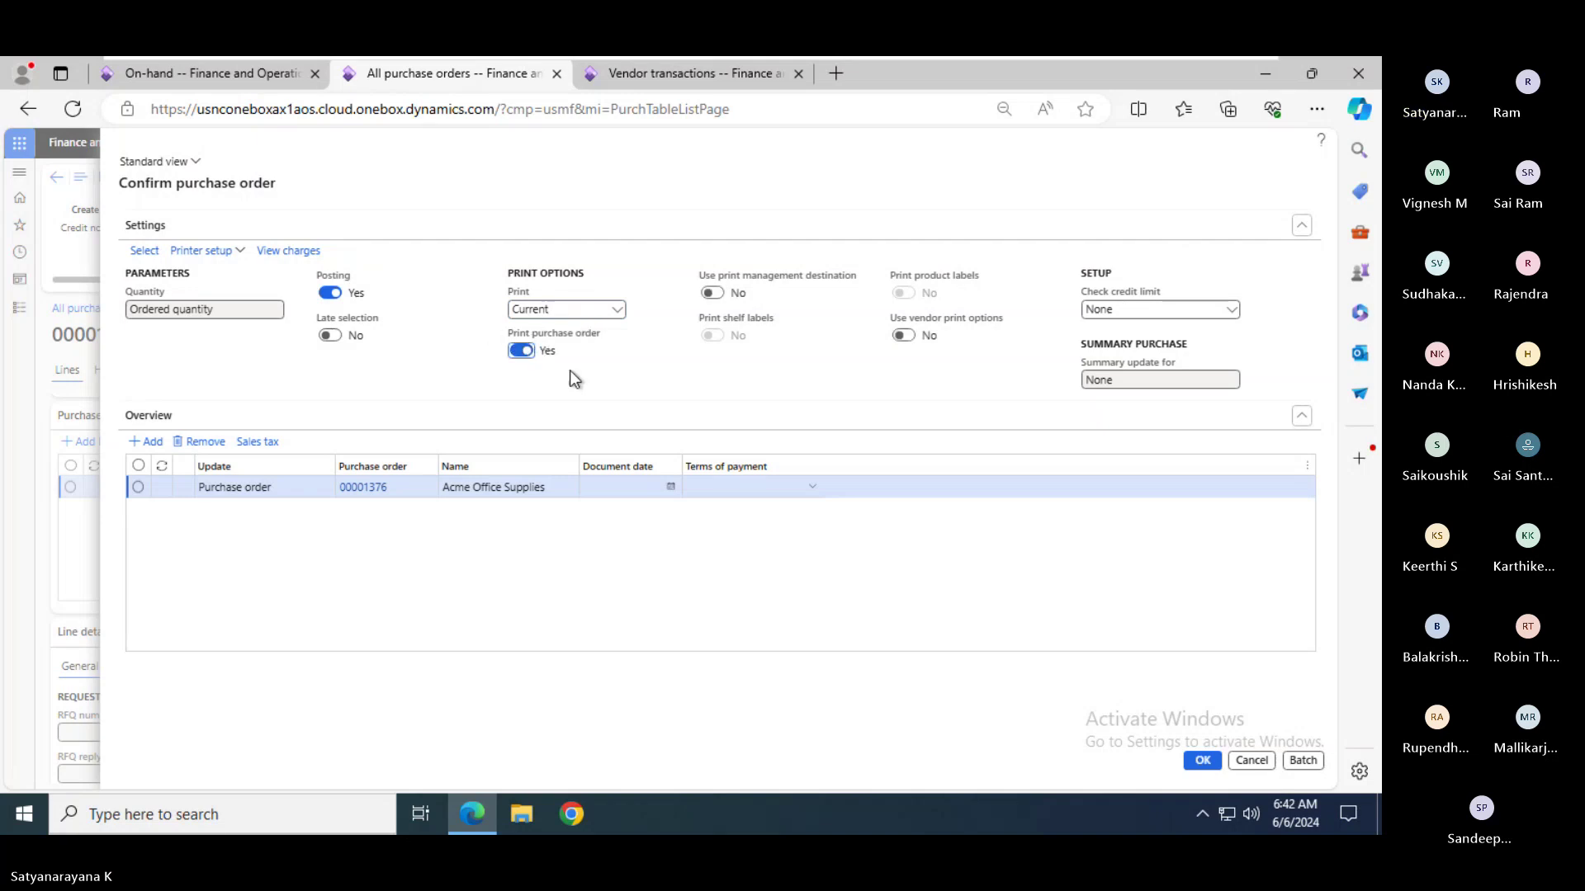
left_click(1203, 761)
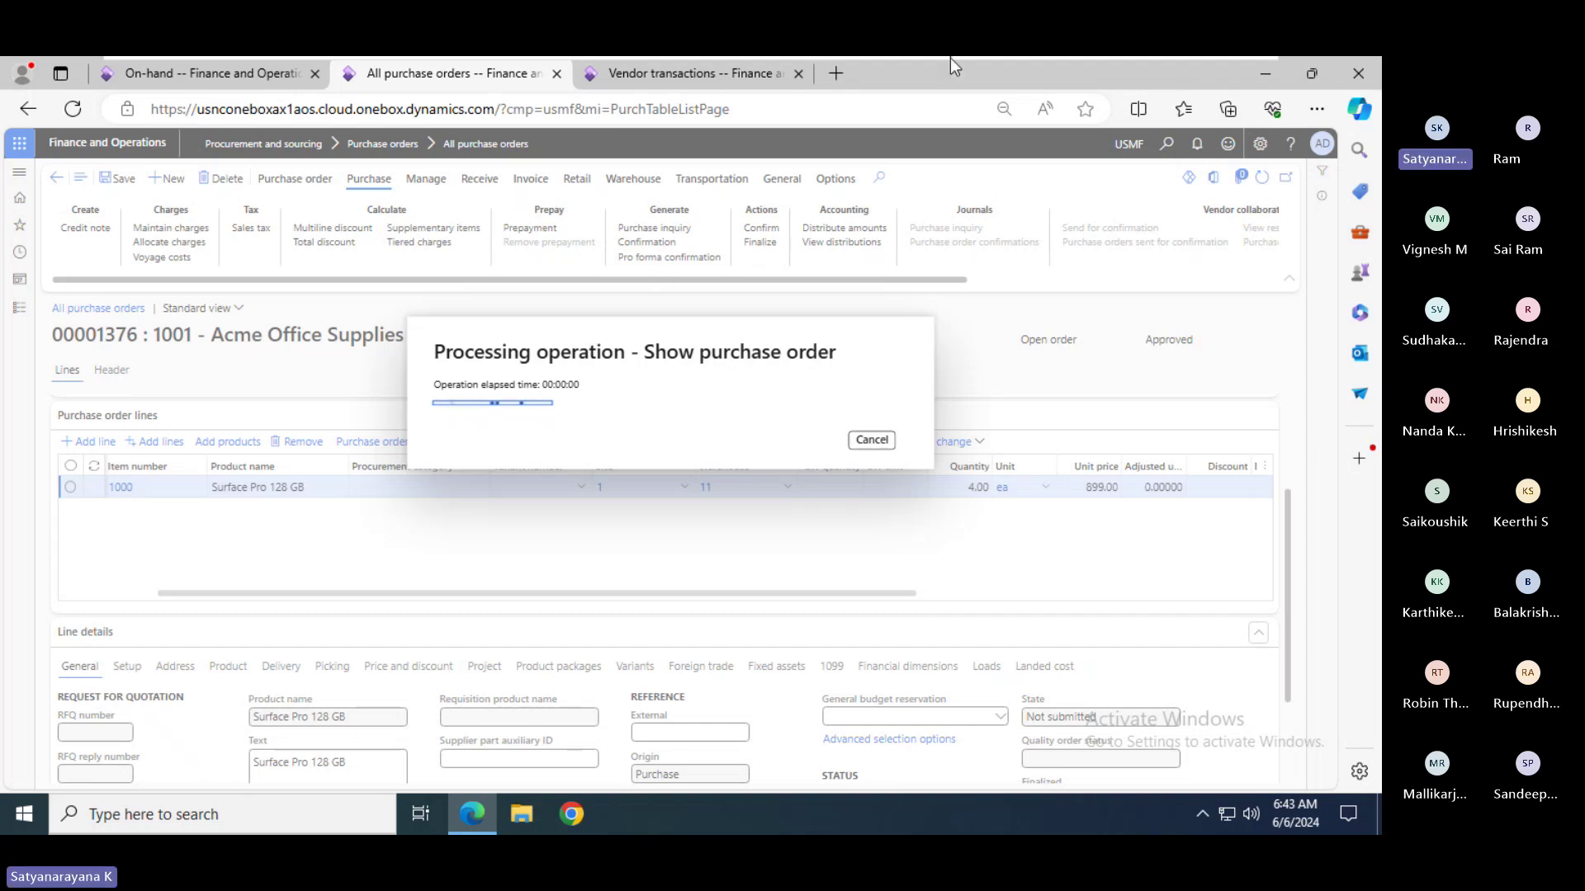
- Switch to the PowerPoint slide on the purchase order process and highlight the "PO Confirm → Budget" line
mouse_move(943, 58)
key("alt+Tab")
key("alt+Tab")
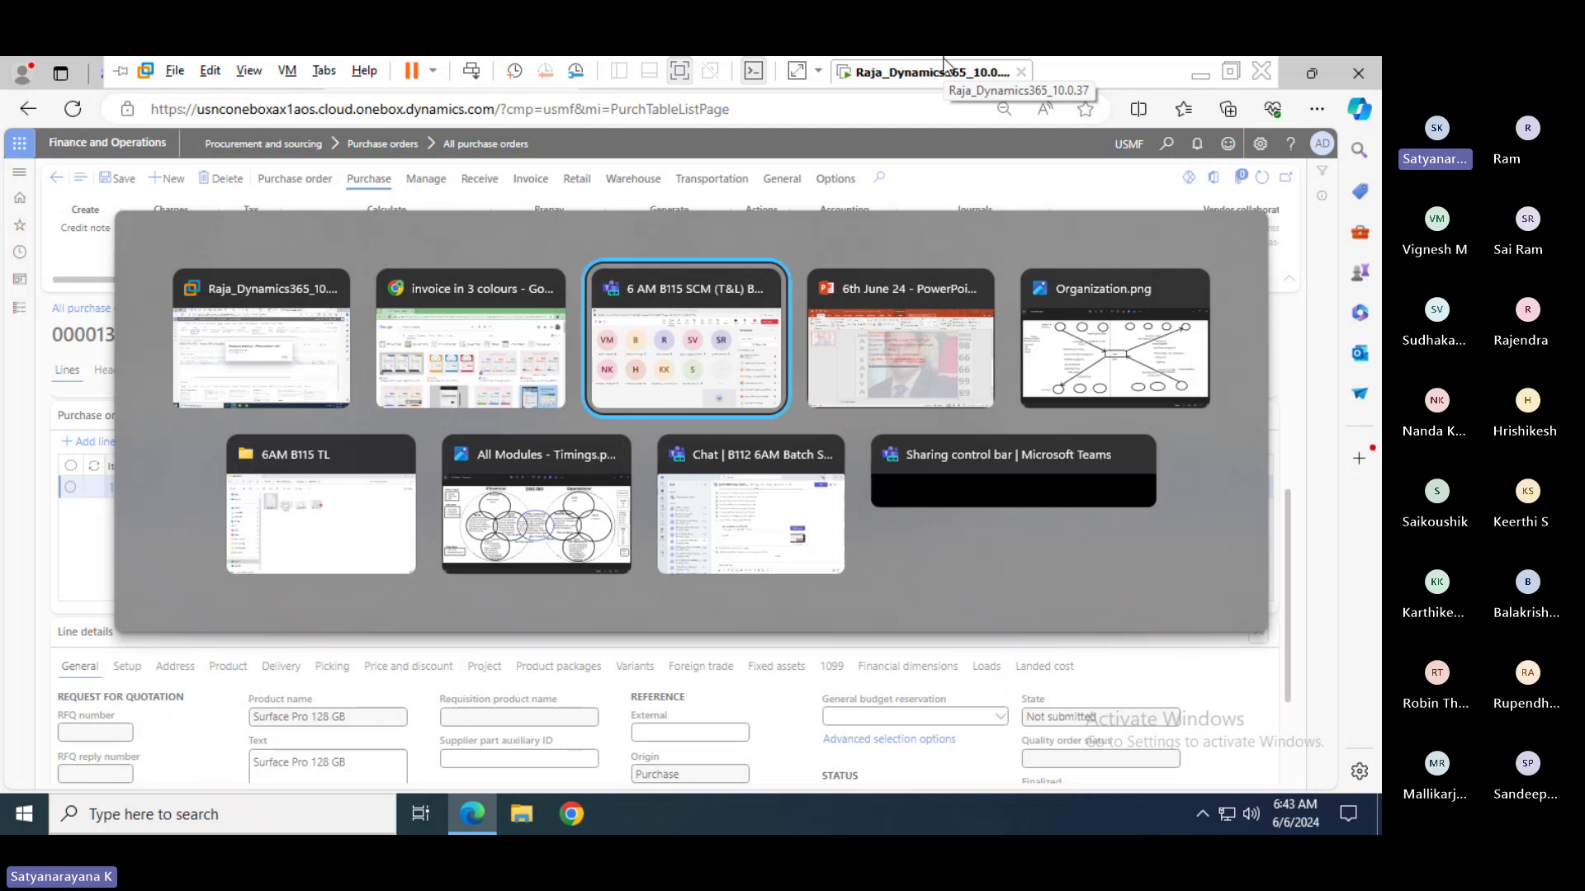
key("alt+Tab")
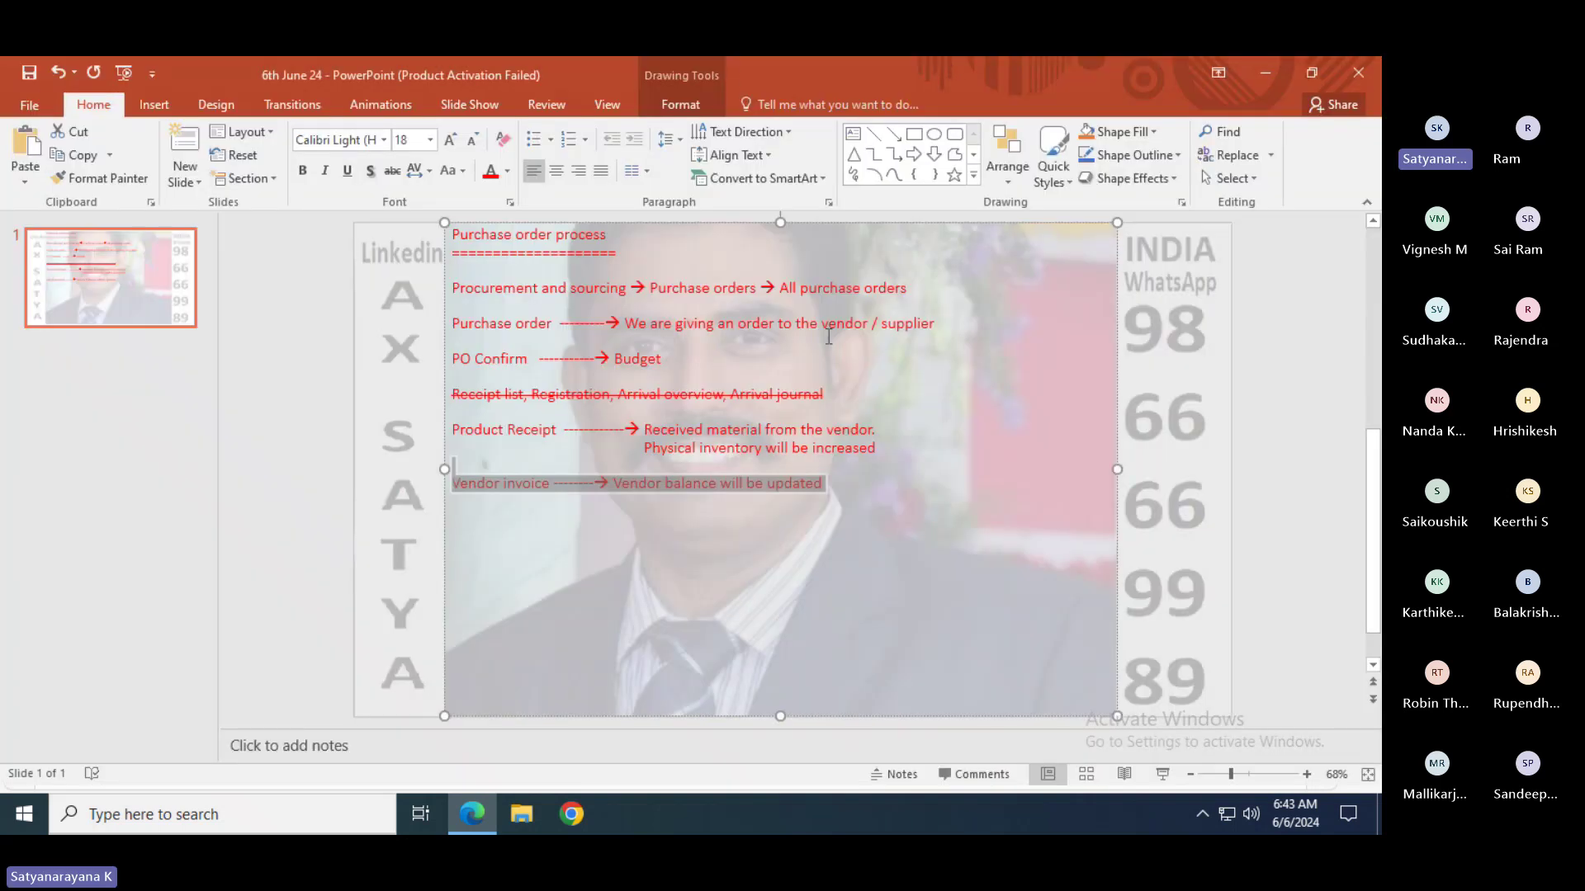
left_click_drag(665, 360, 444, 361)
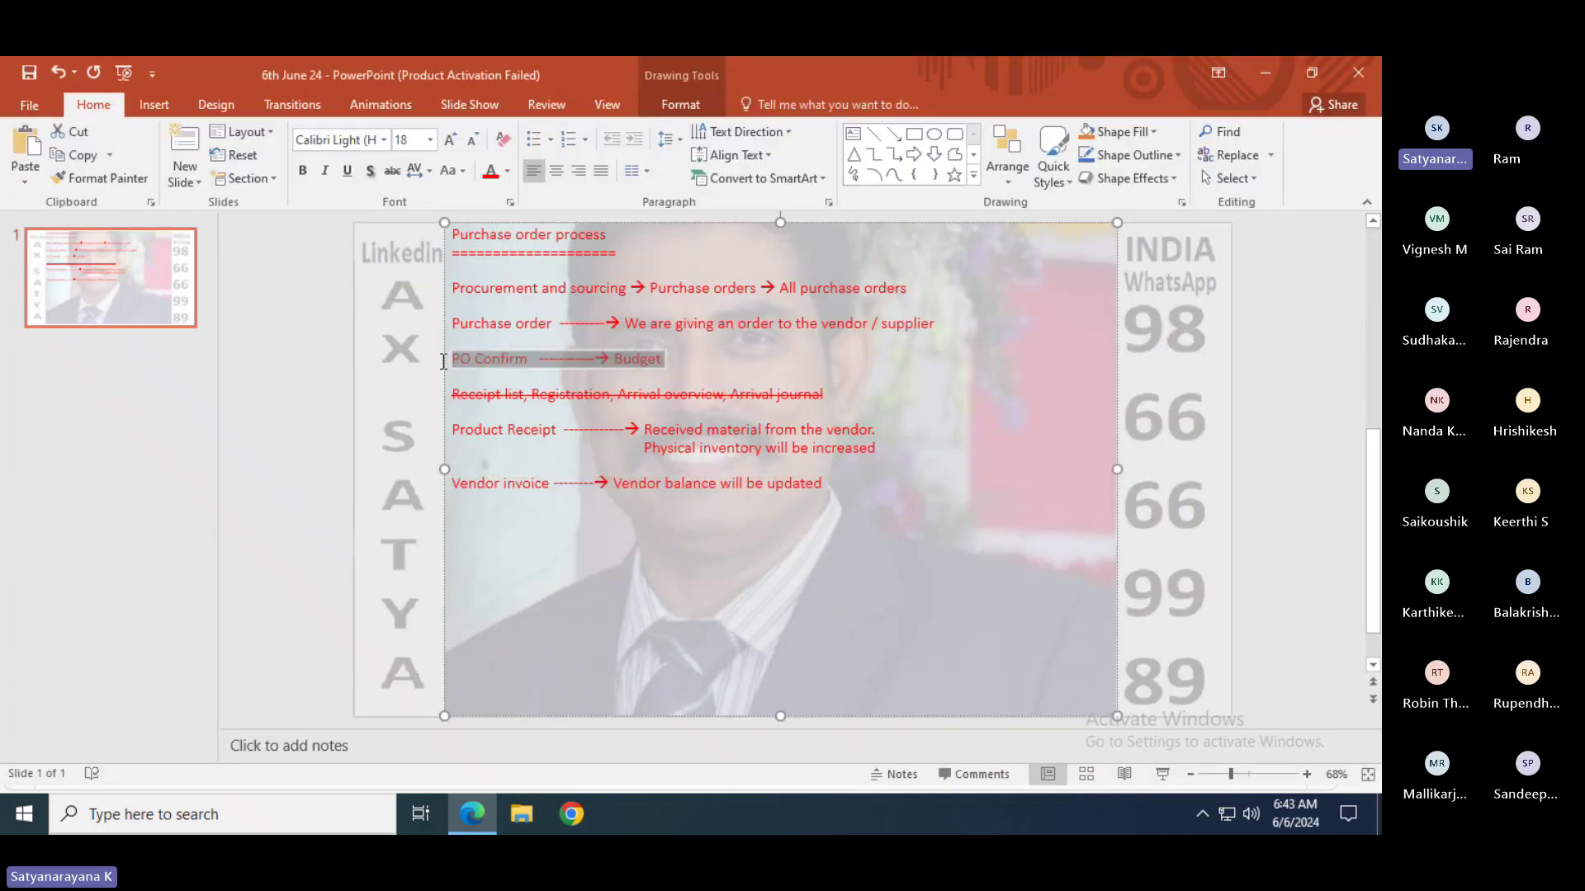
- Switch back to Finance and Operations, examine the printed purchase order report, and return to the order
key("alt+Tab")
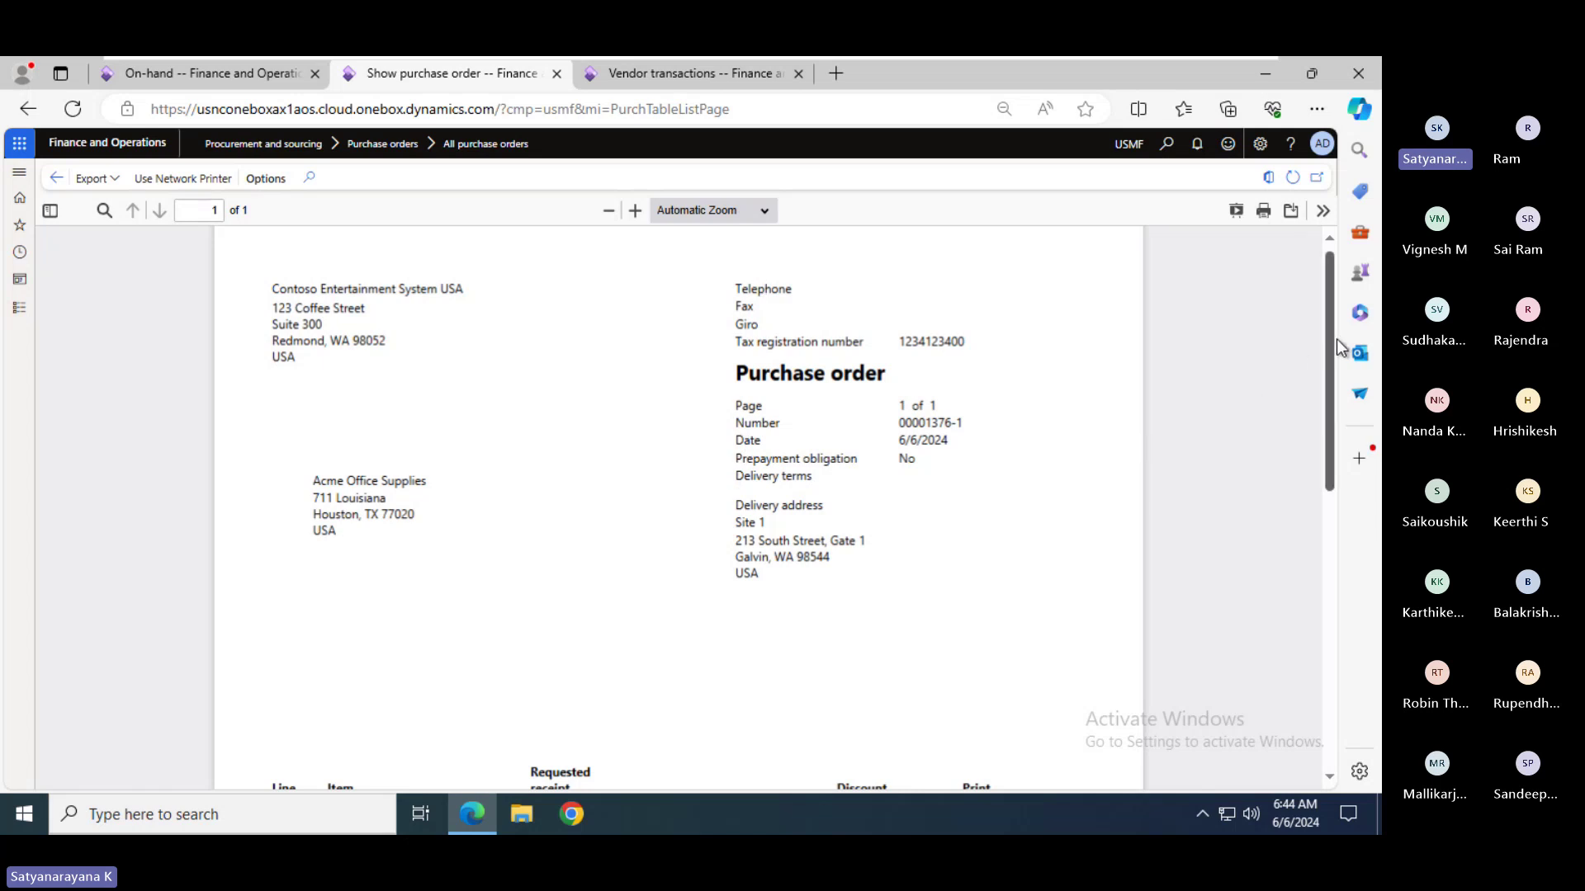
left_click_drag(1331, 323, 1302, 353)
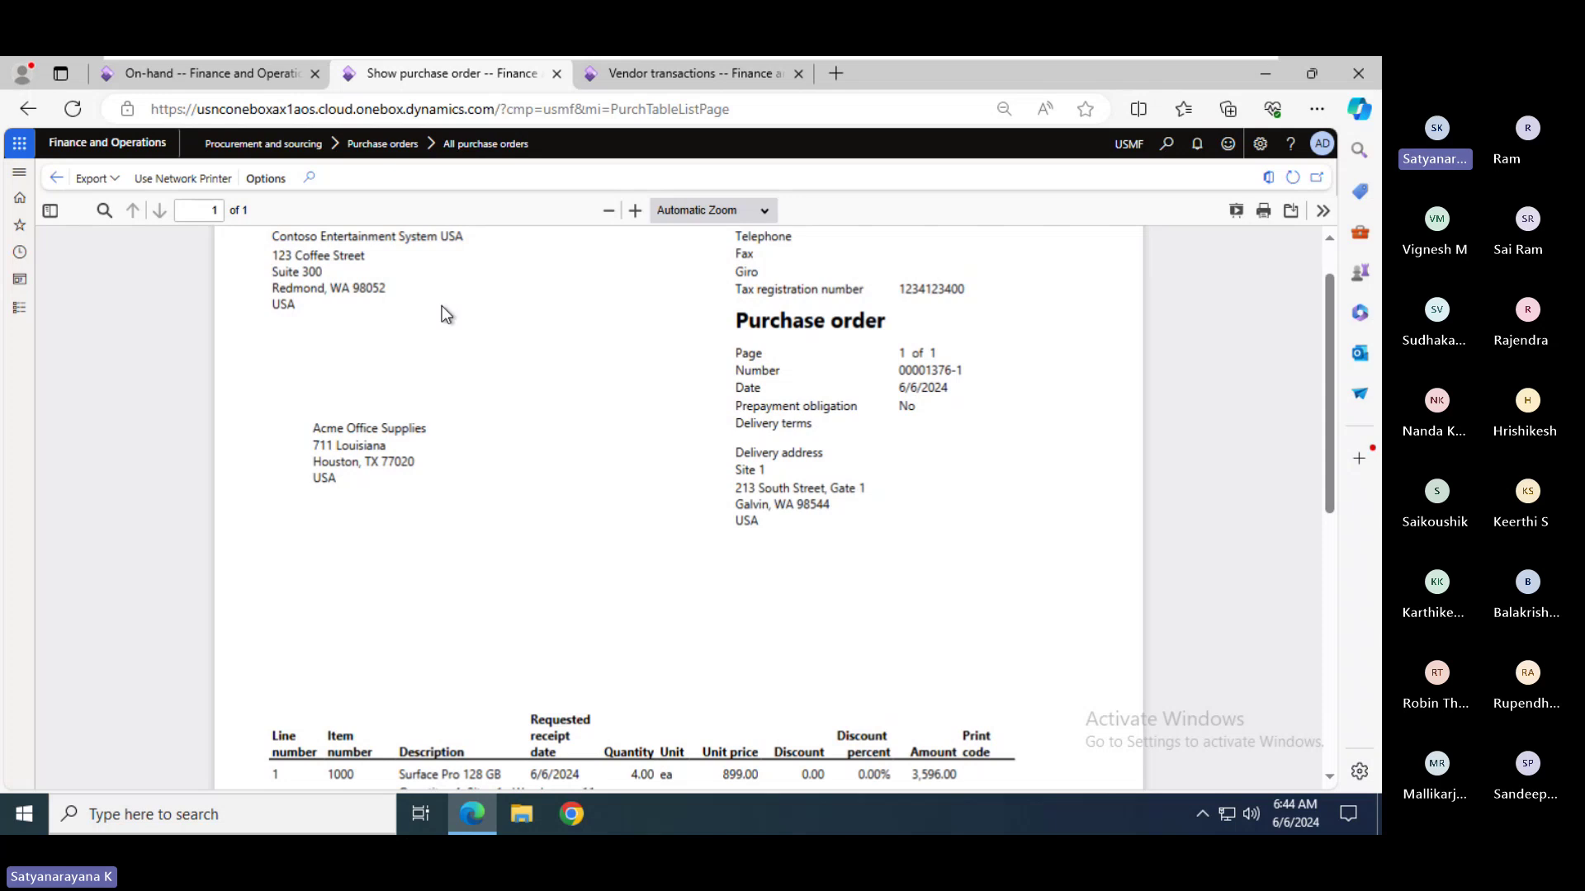
left_click(56, 179)
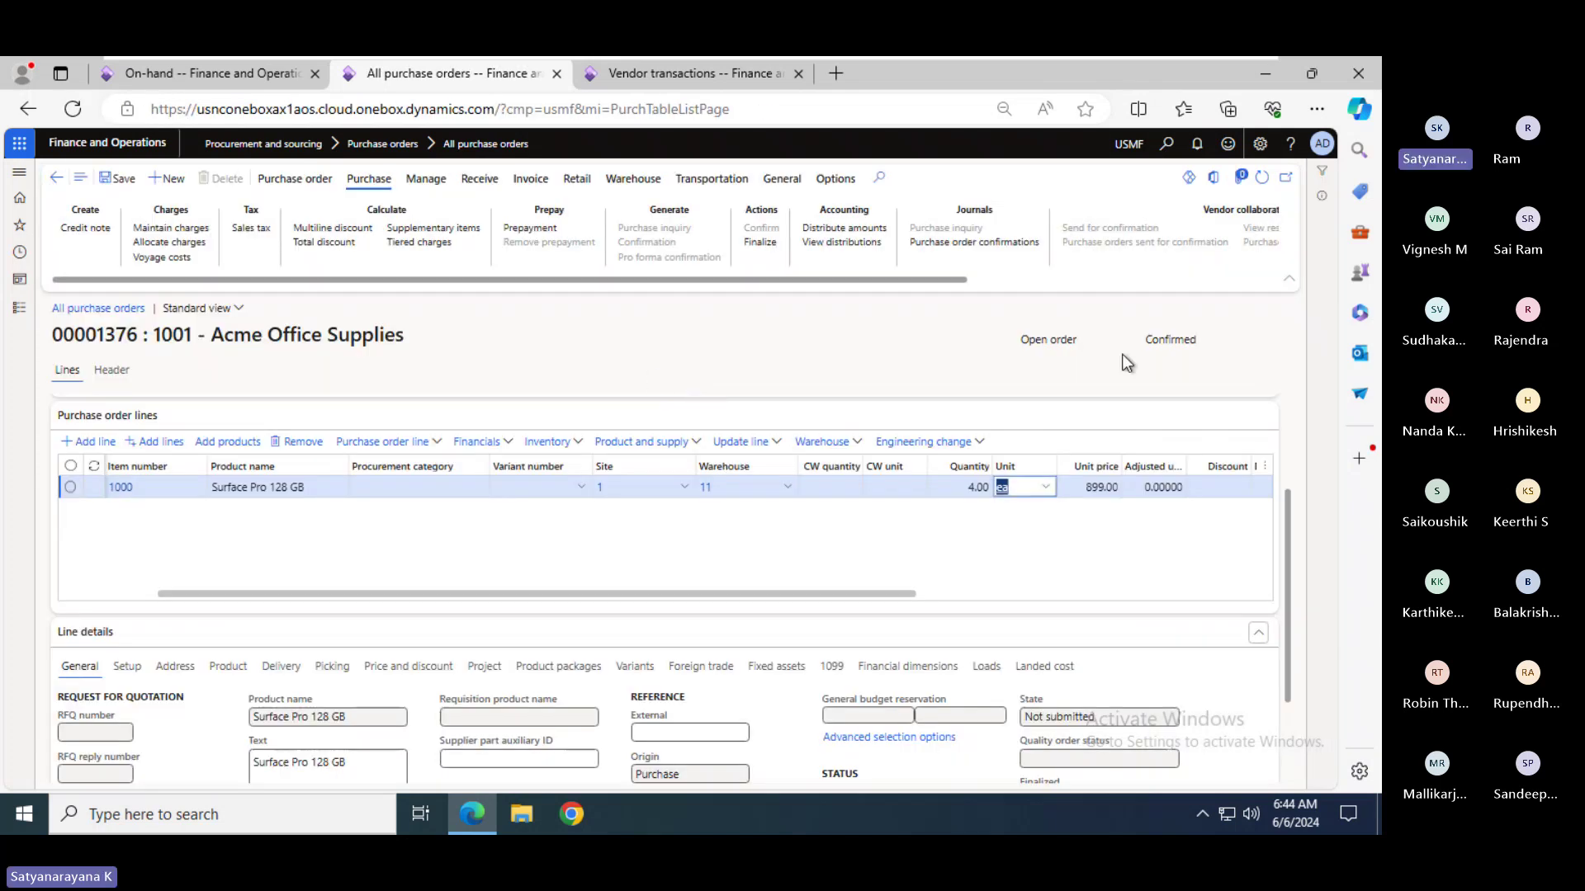
- Post the product receipt for the ordered quantity as PR-1376 with document date 6/6/2024
left_click(483, 183)
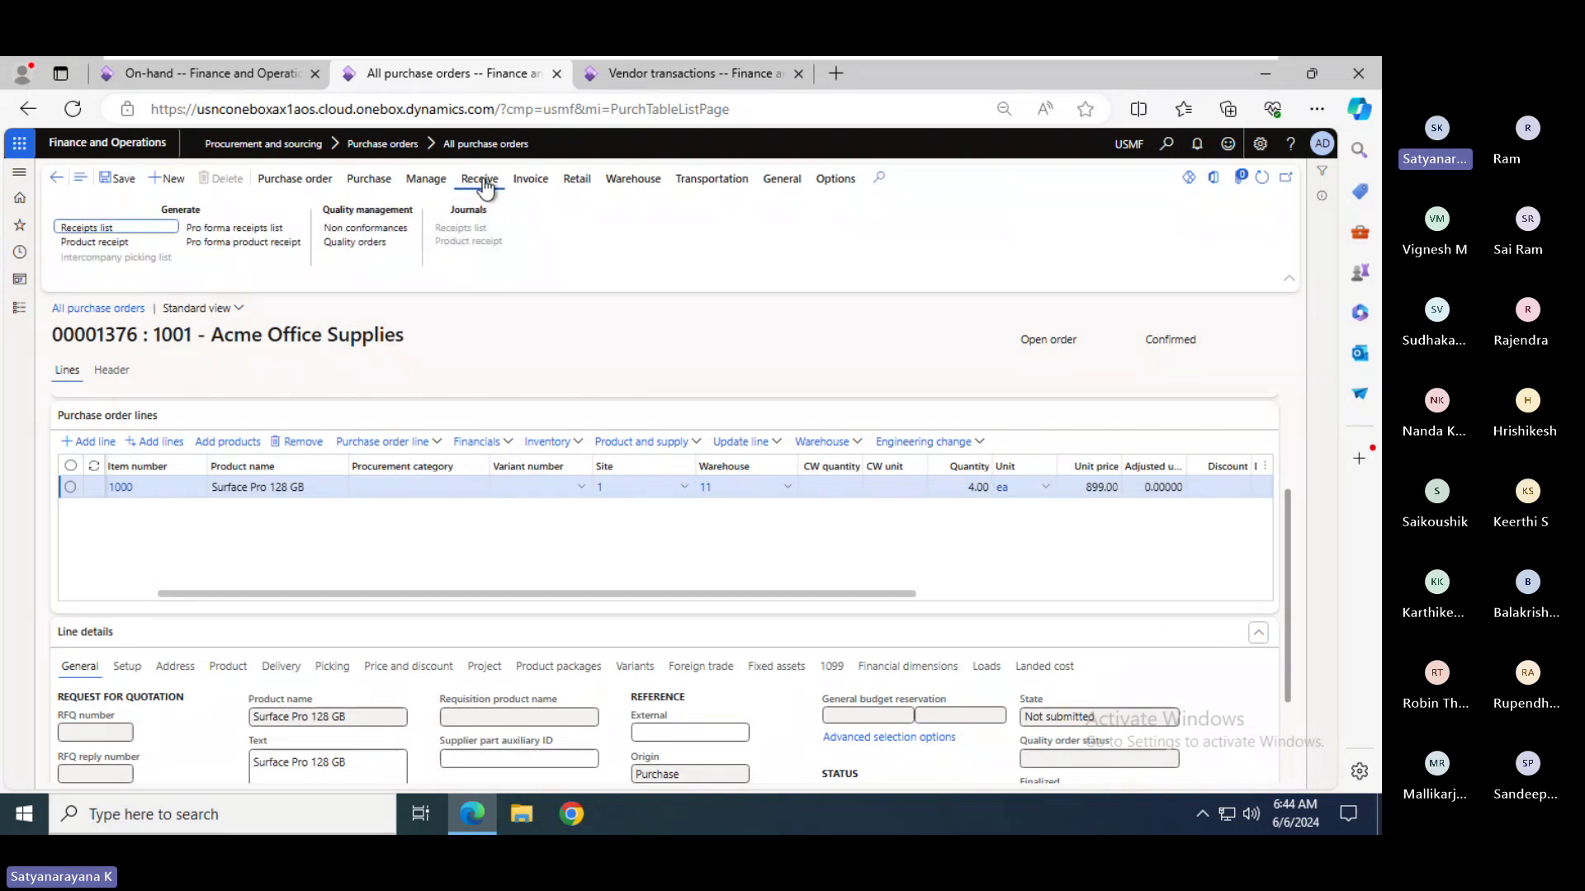
left_click(422, 179)
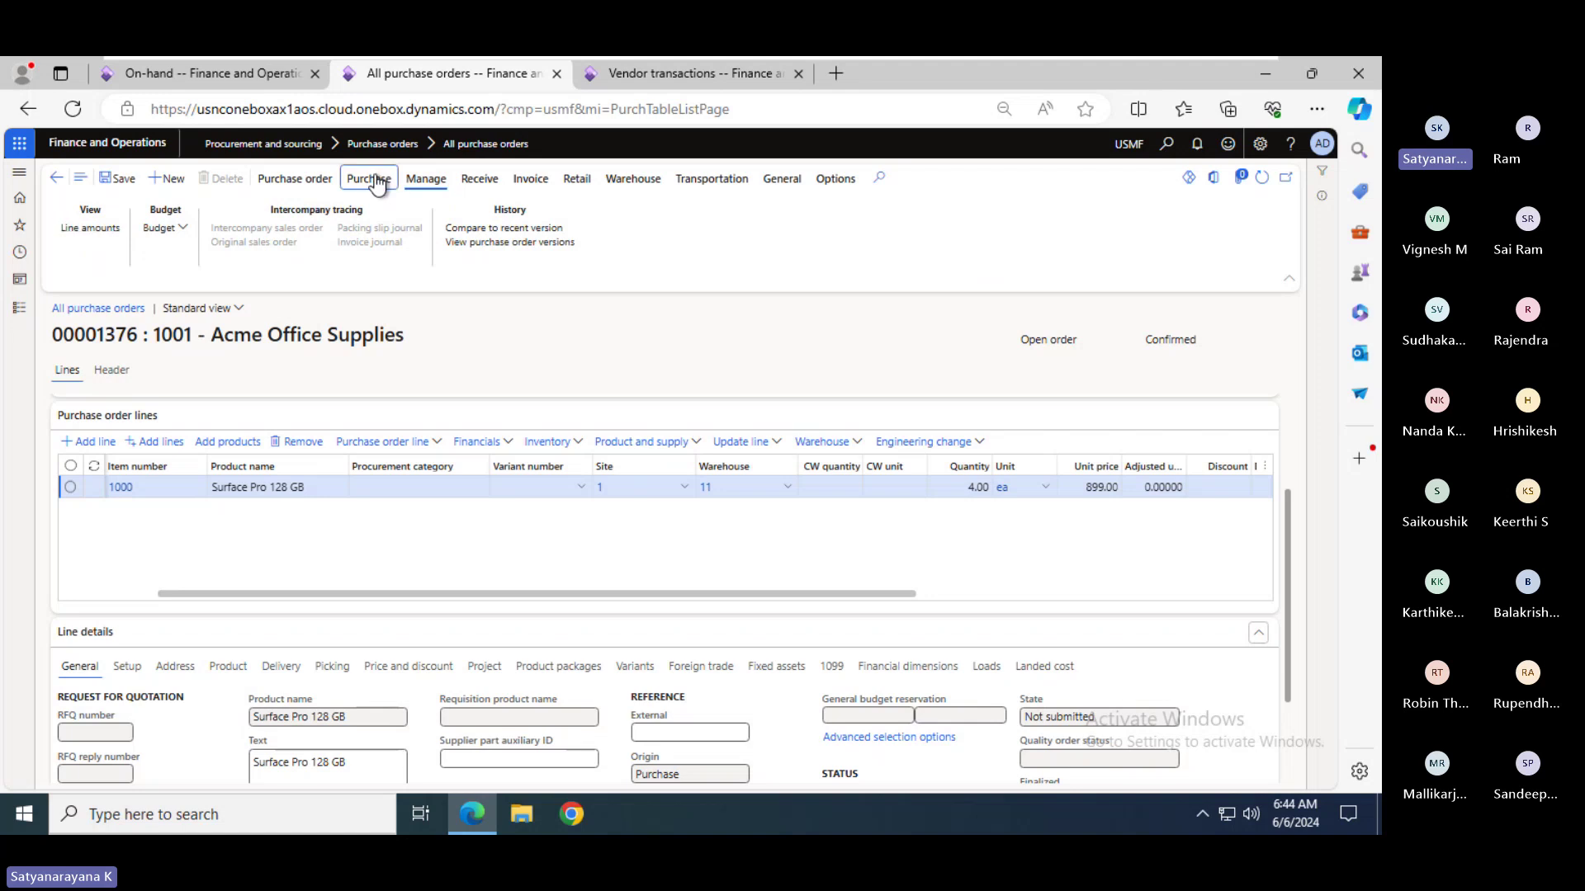
left_click(375, 181)
left_click(479, 183)
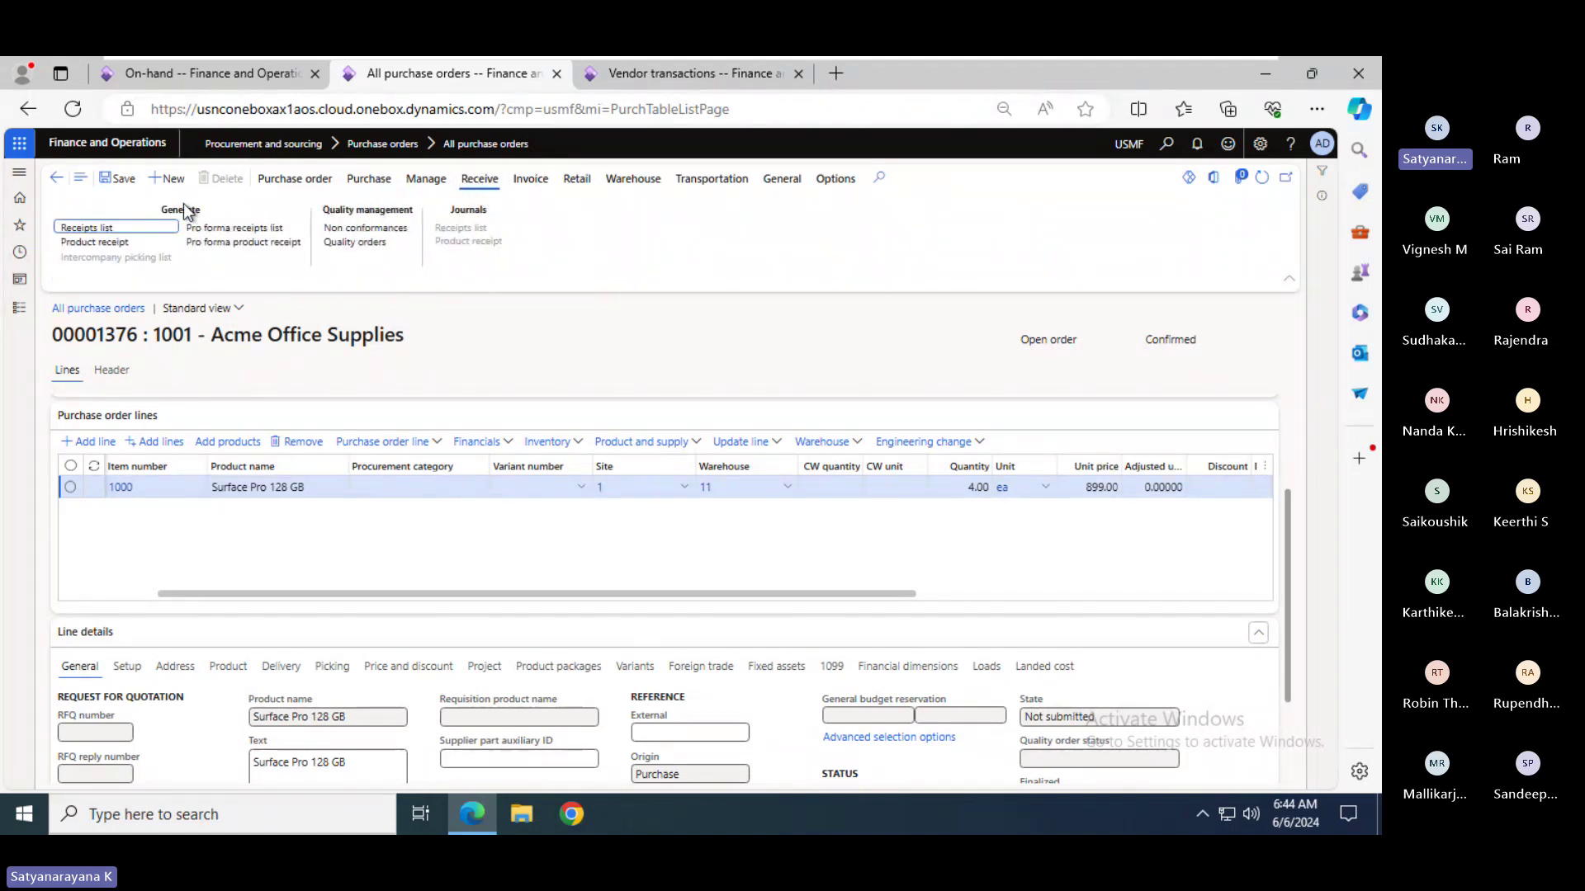
left_click(105, 244)
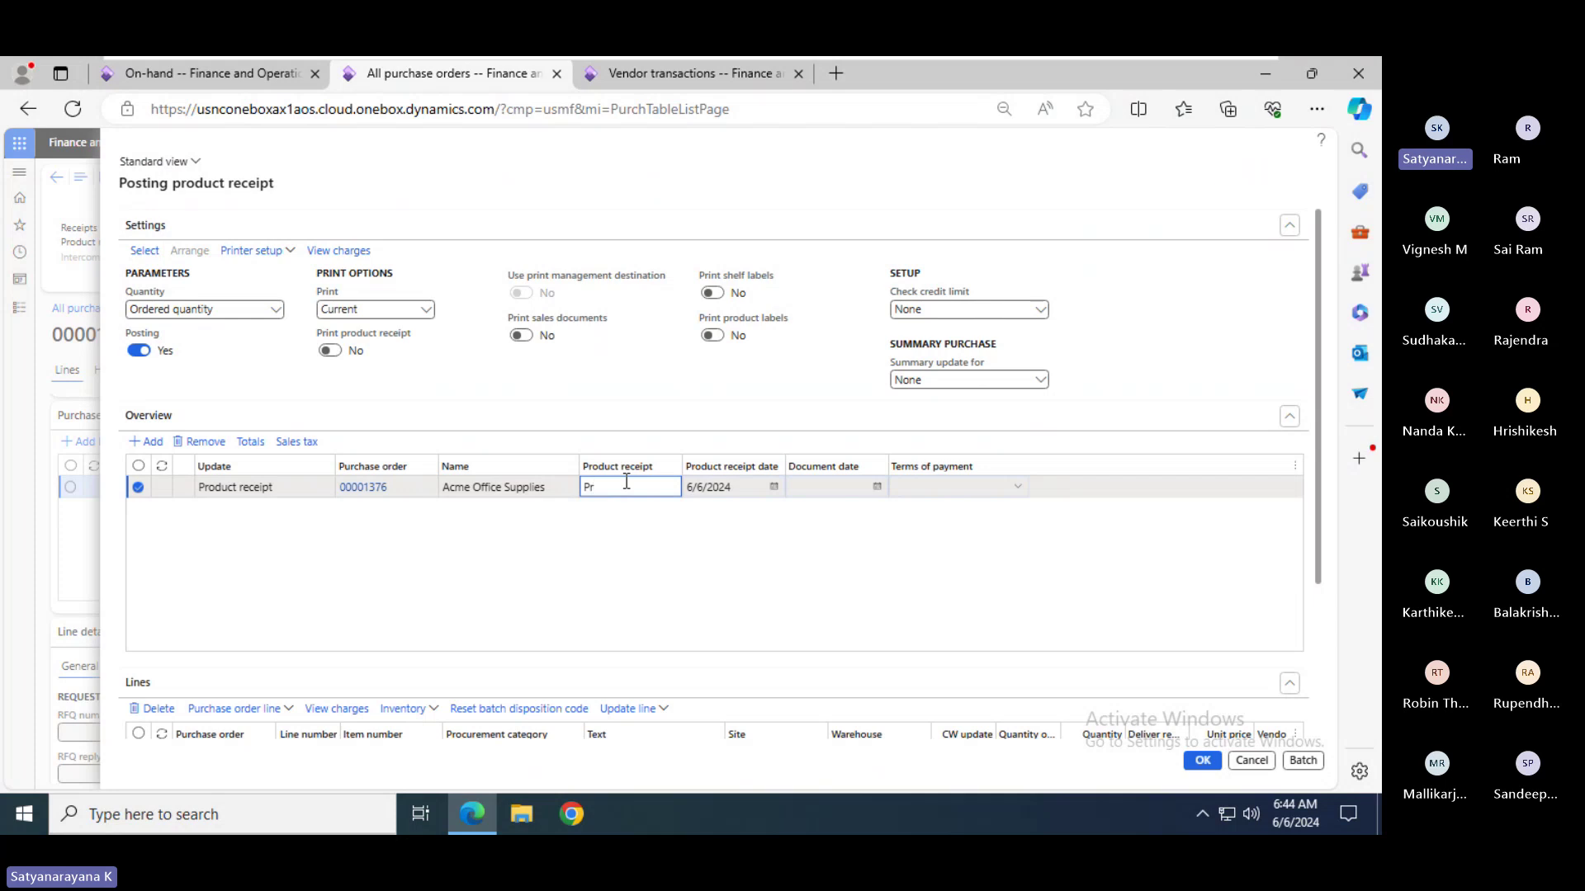
type("PR-1376")
key("Tab")
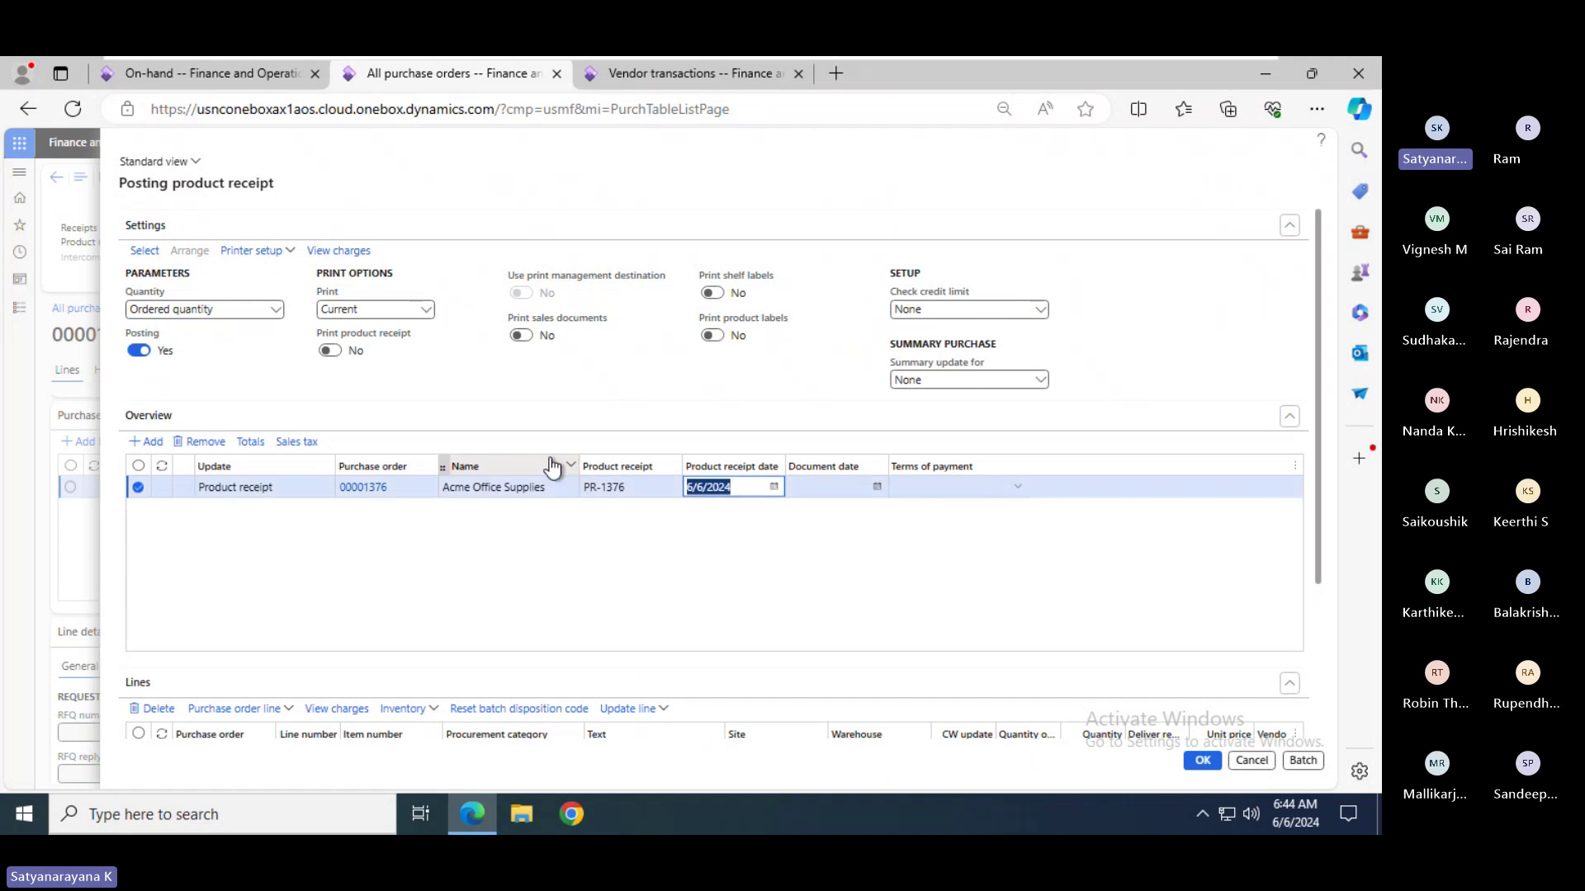
key("Tab")
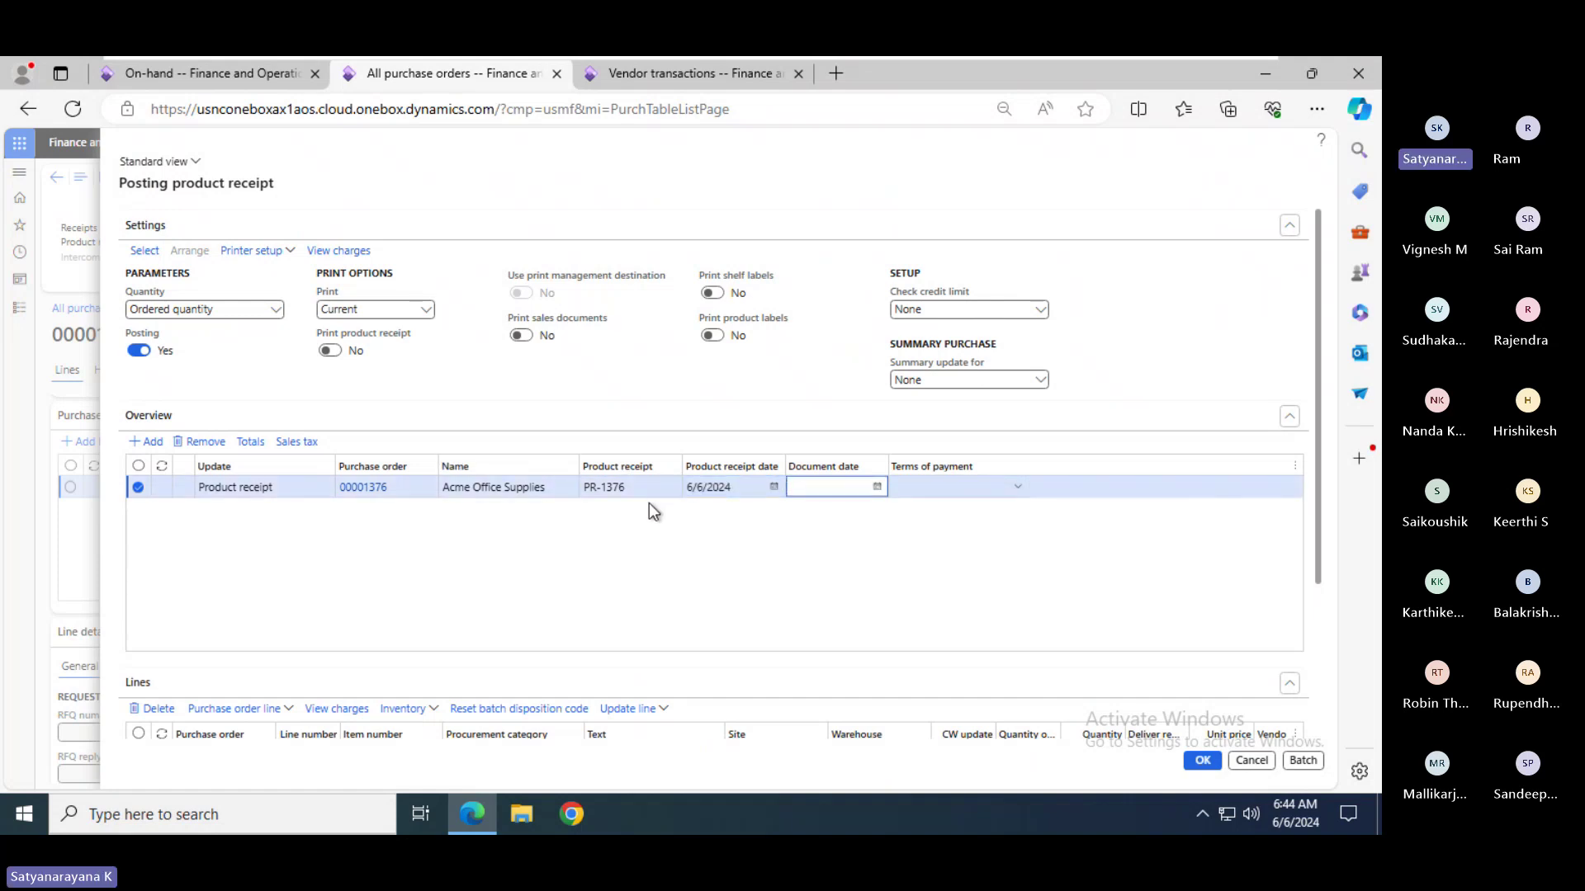
type("6")
key("Tab")
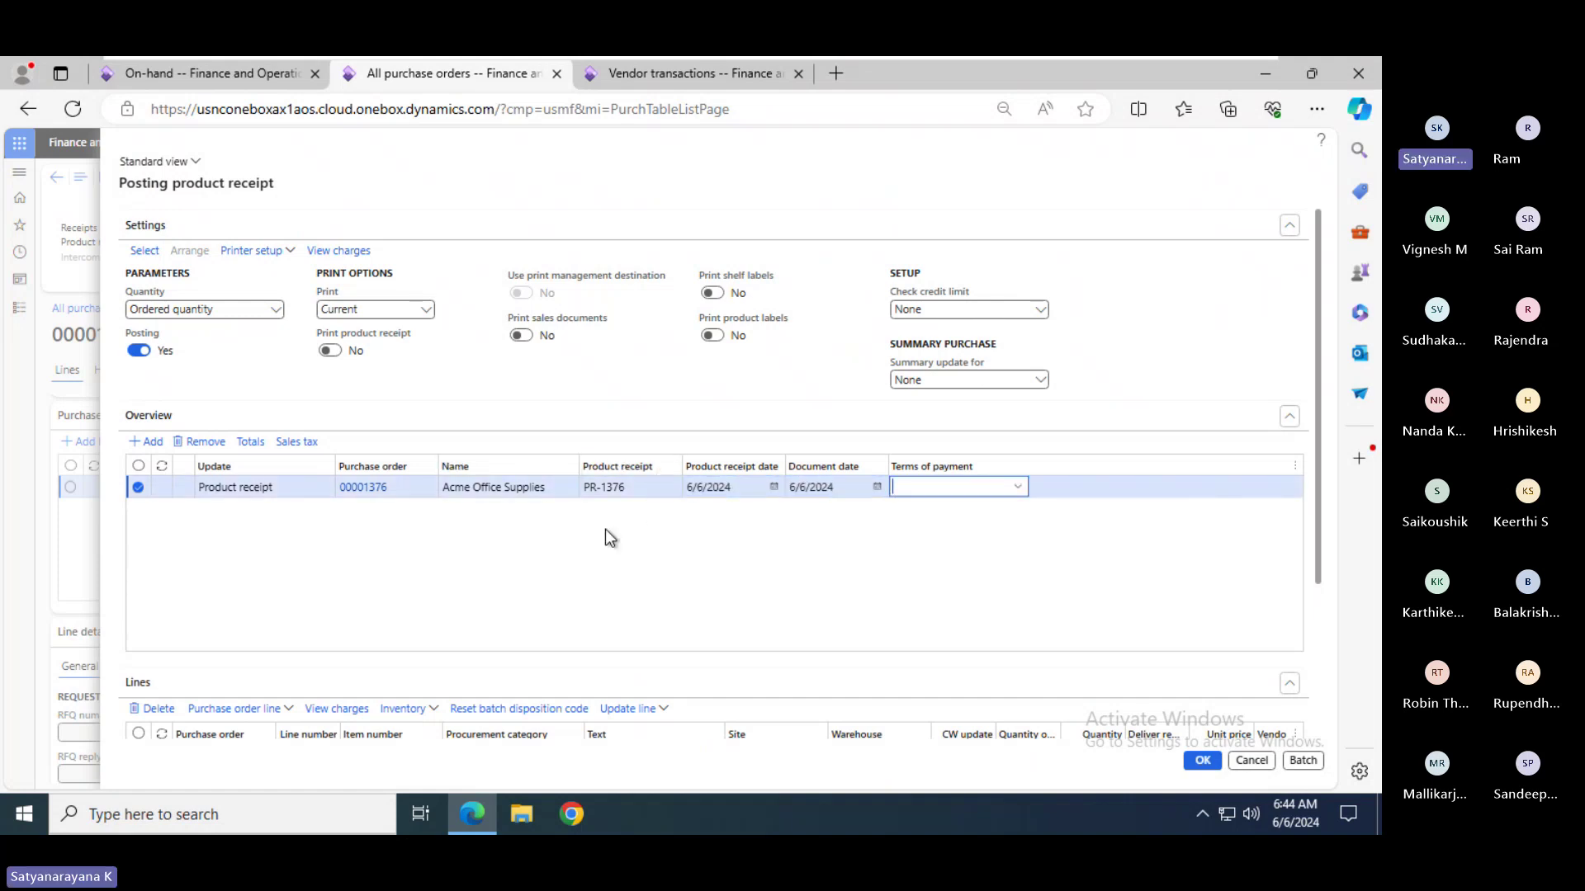
left_click(1201, 761)
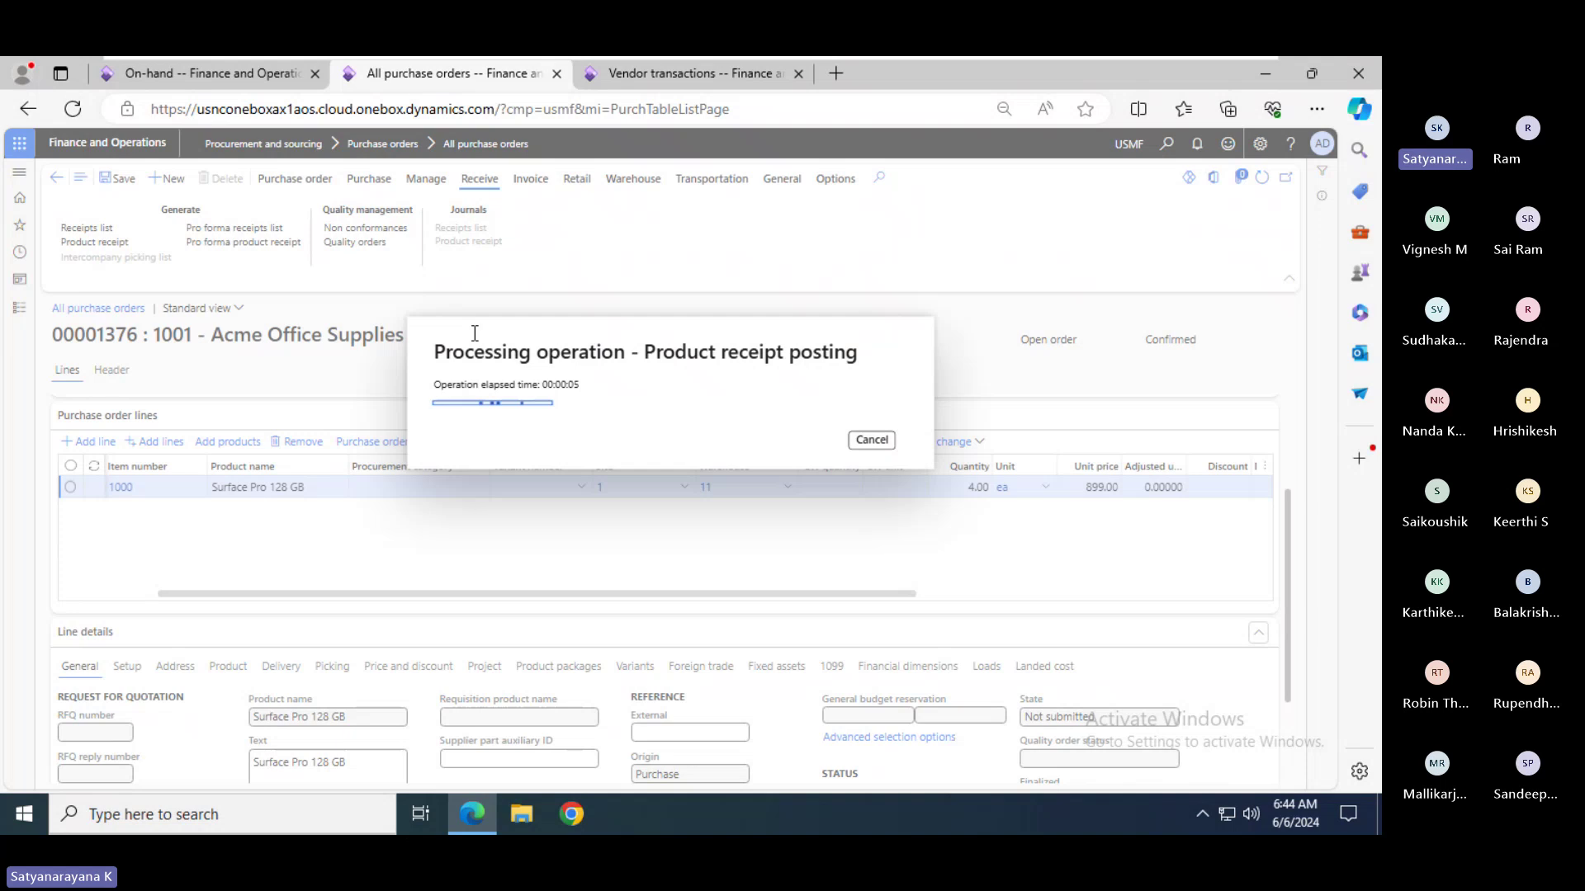
- Refresh the on-hand inventory of item 1000 and check the physical inventory in warehouse 11
left_click(206, 72)
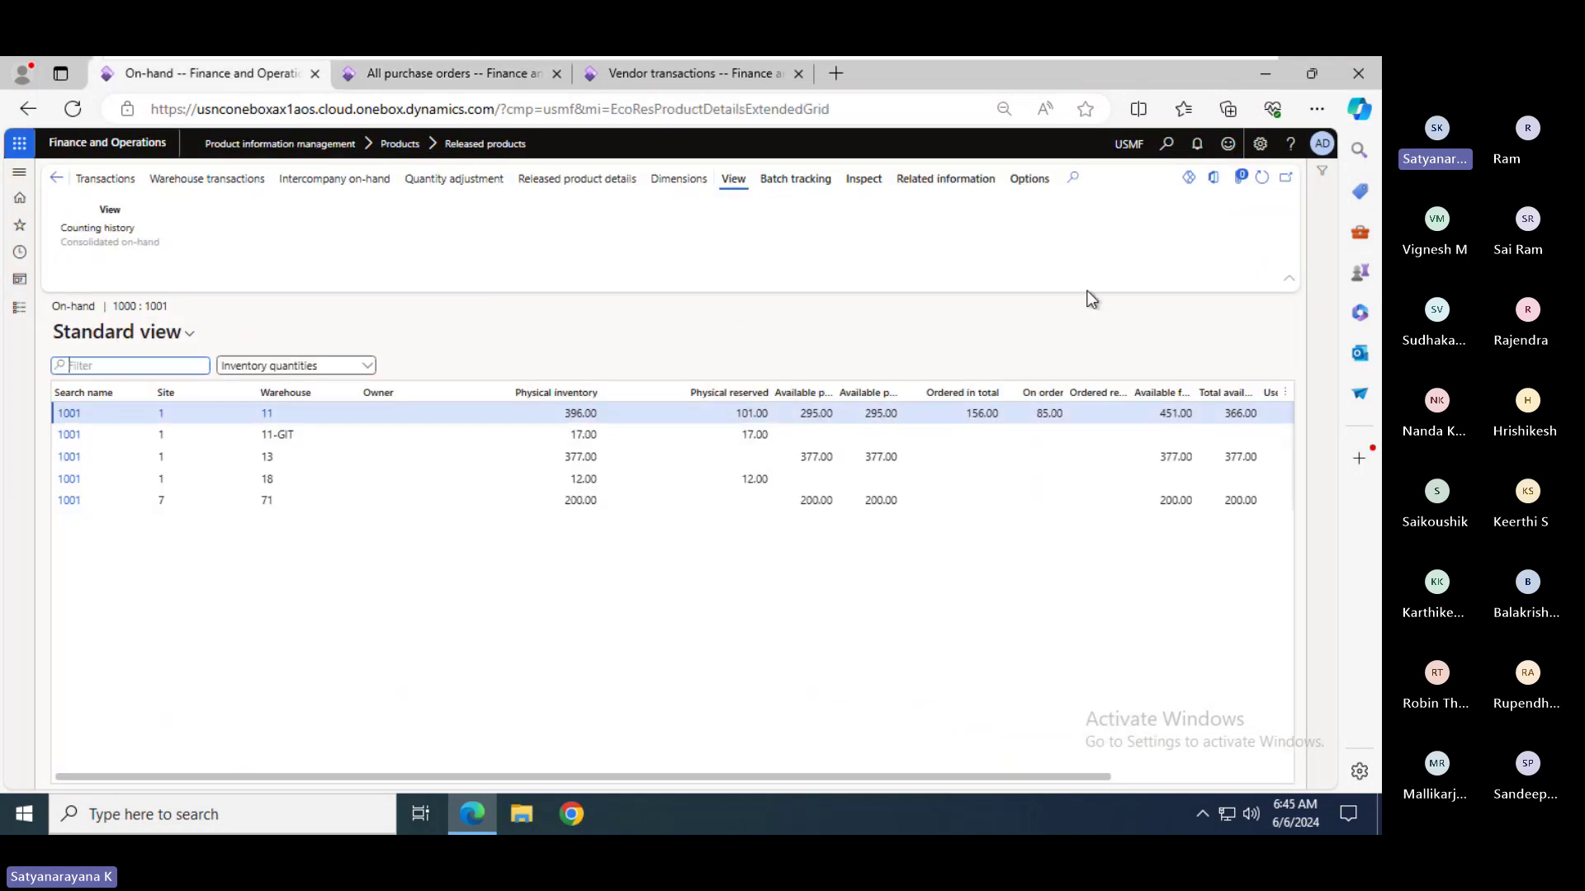
left_click(1262, 181)
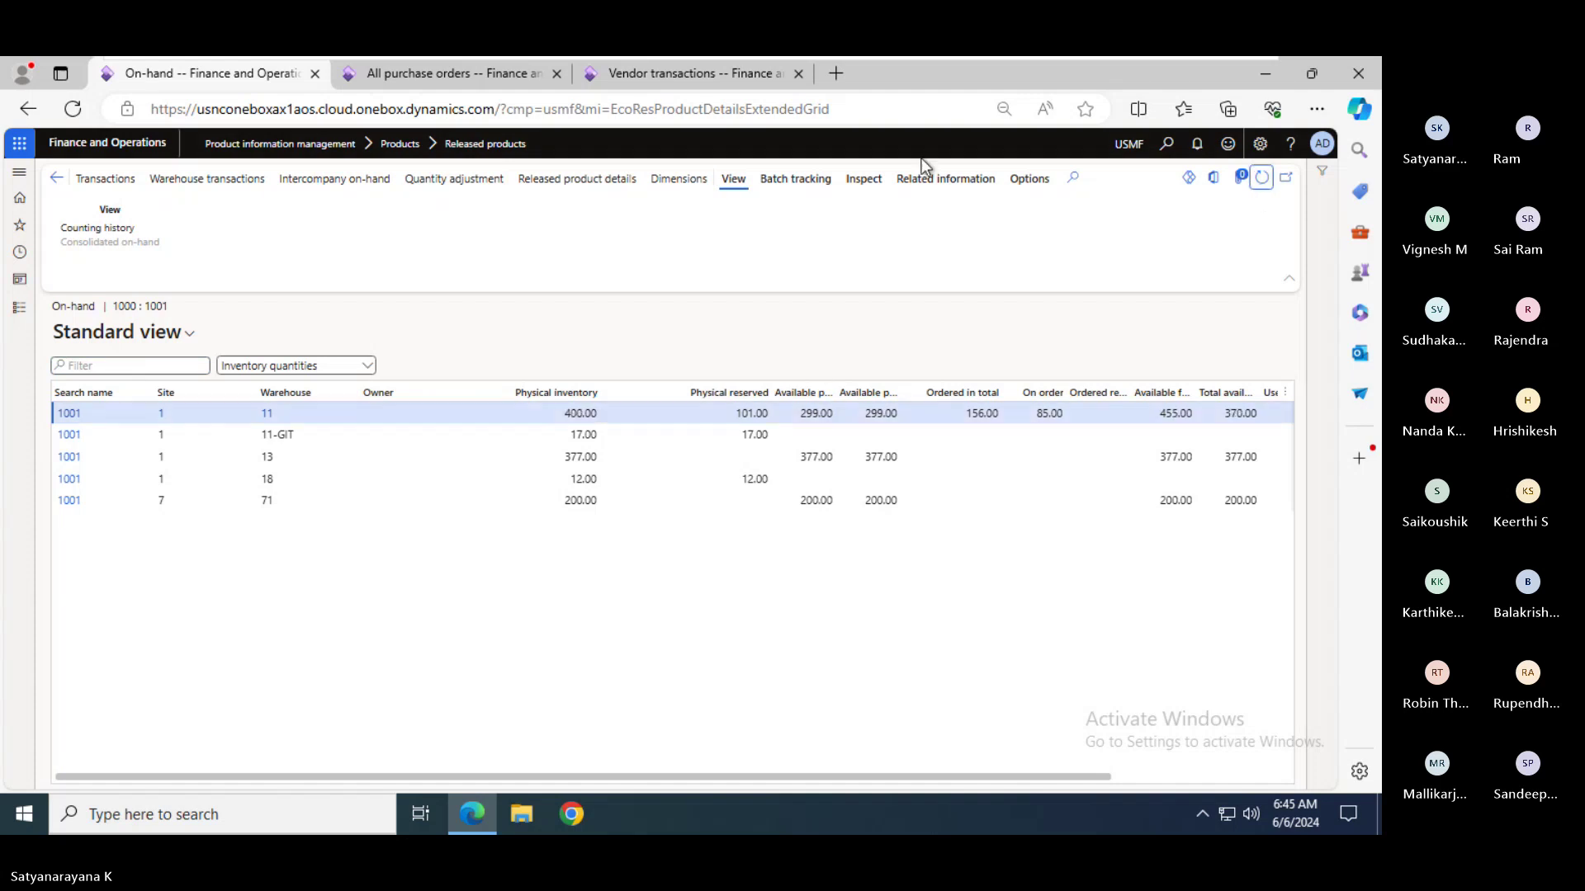
- Switch to the PowerPoint slide, highlight "Physical inventory will be increased", and return to the on-hand inventory in Finance and Operations
key("alt+Tab")
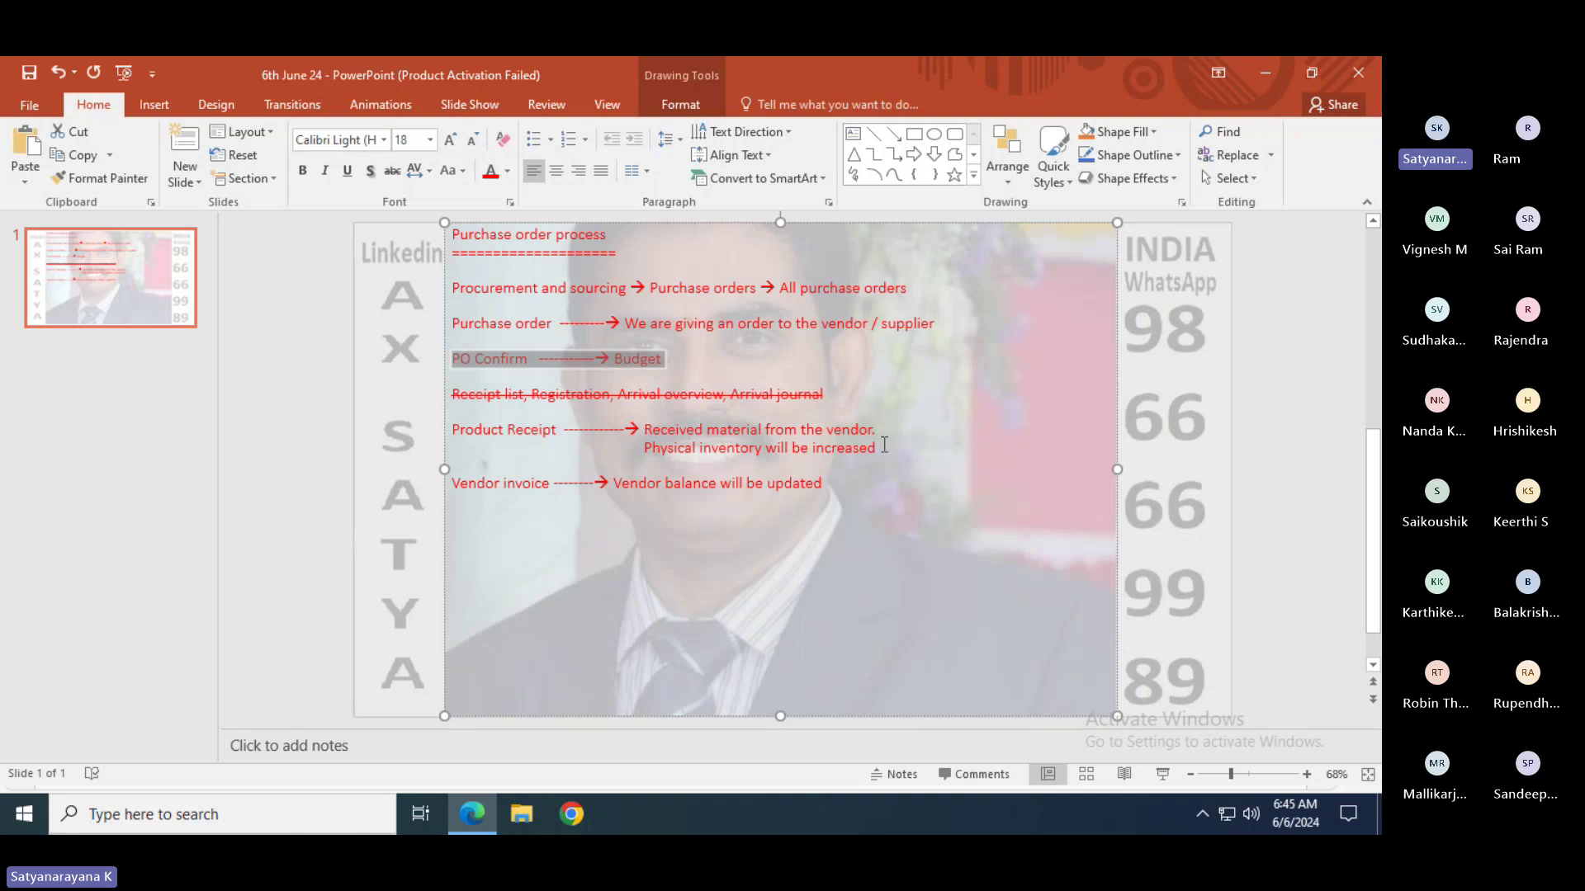
left_click_drag(884, 444, 645, 450)
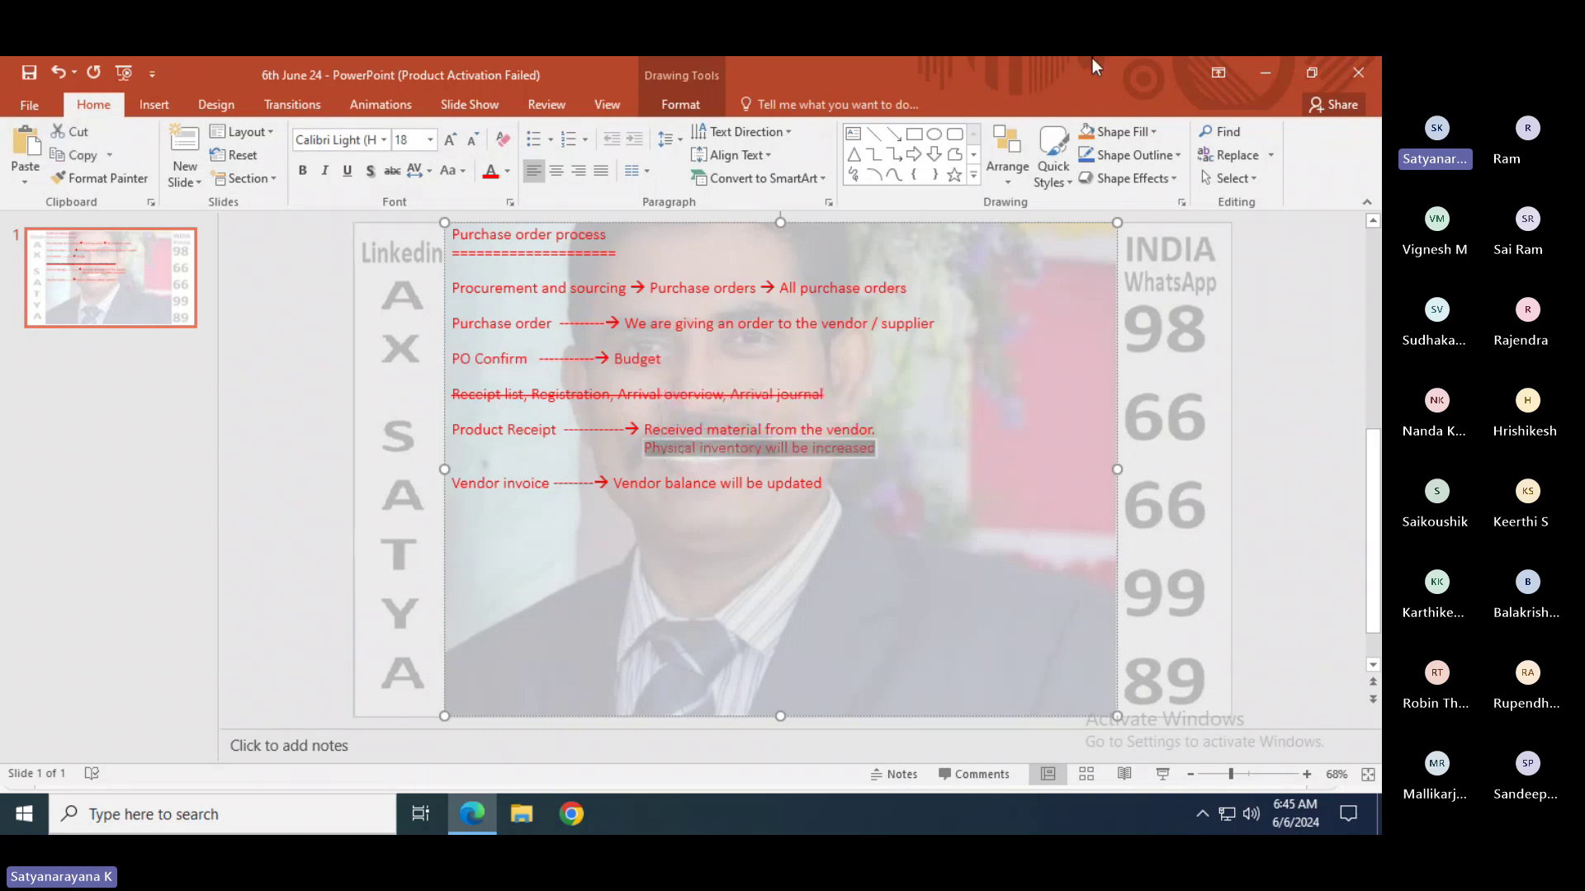
key("alt+Tab")
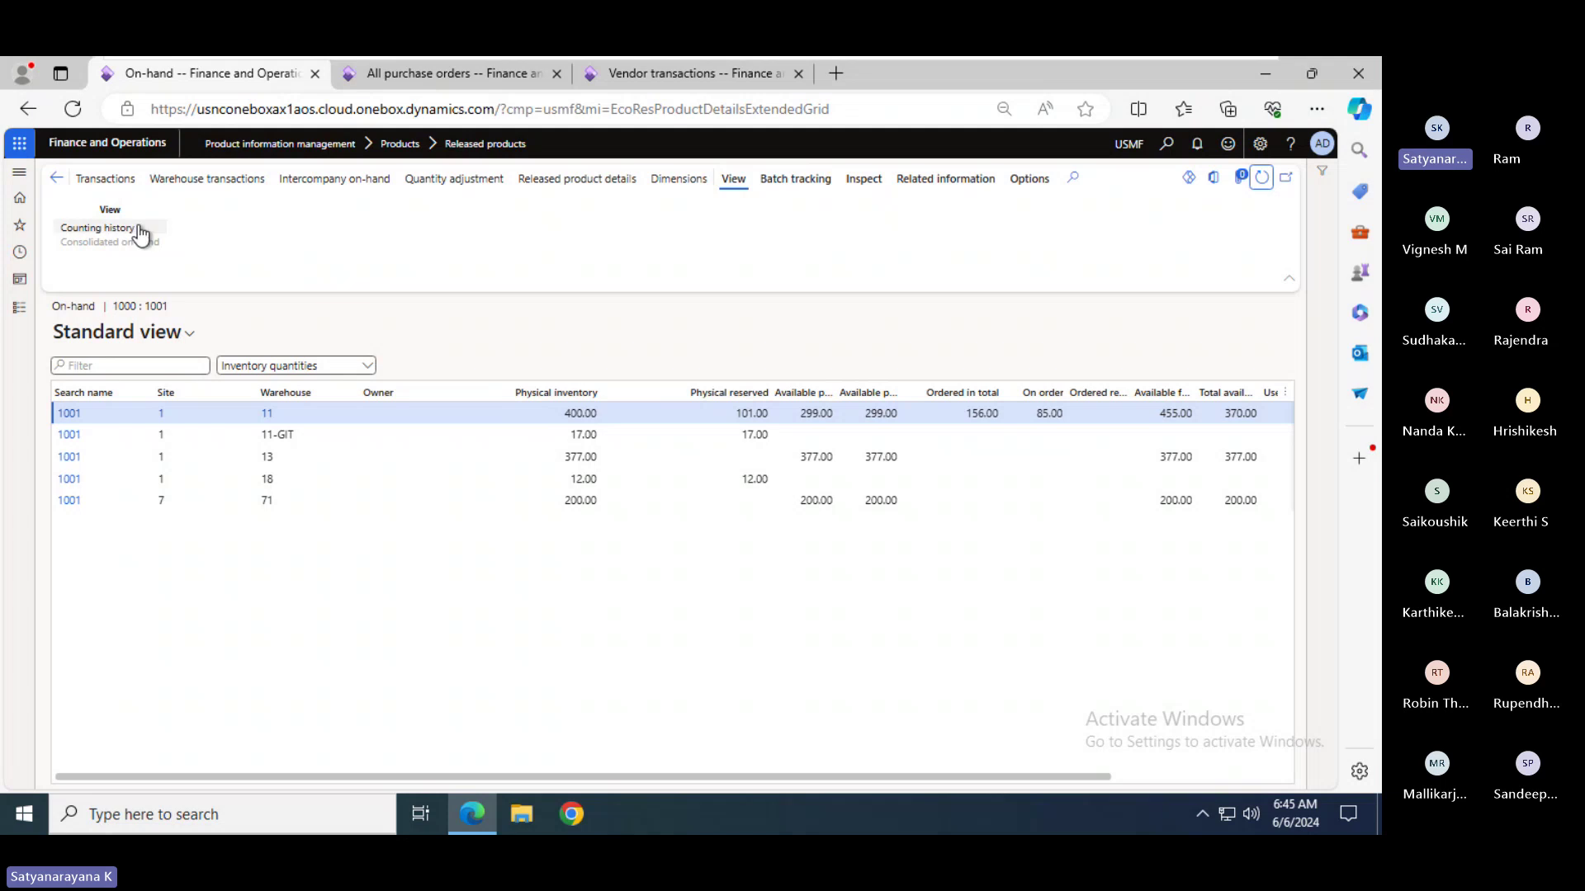
- Go back to the released product details of item 1000, reopen its on-hand inventory, and check warehouse 11's physical inventory
left_click(56, 178)
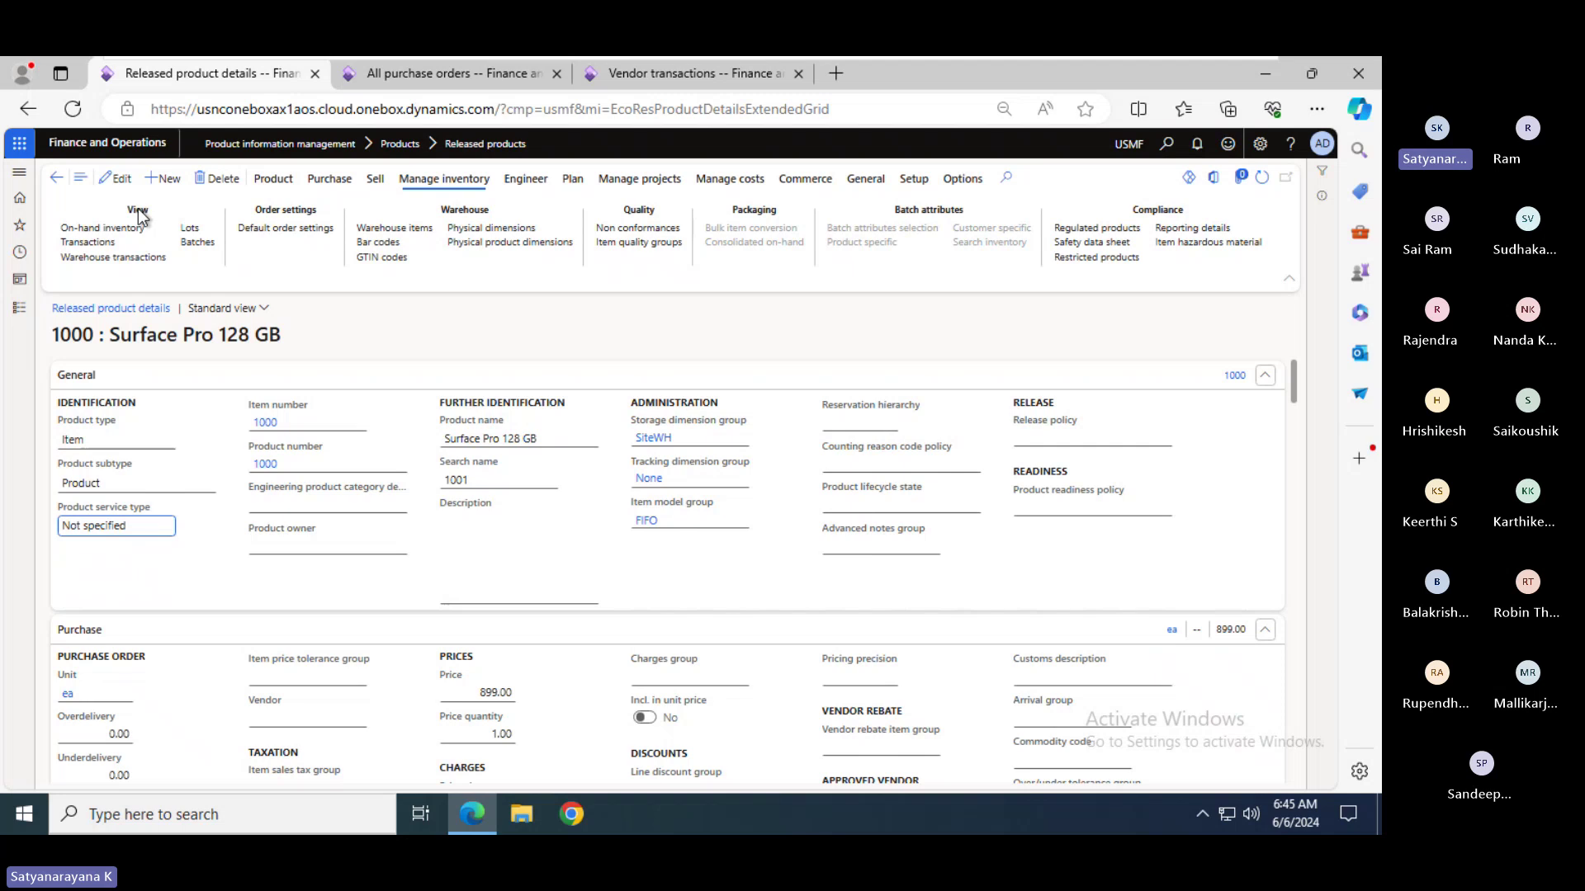
left_click(99, 233)
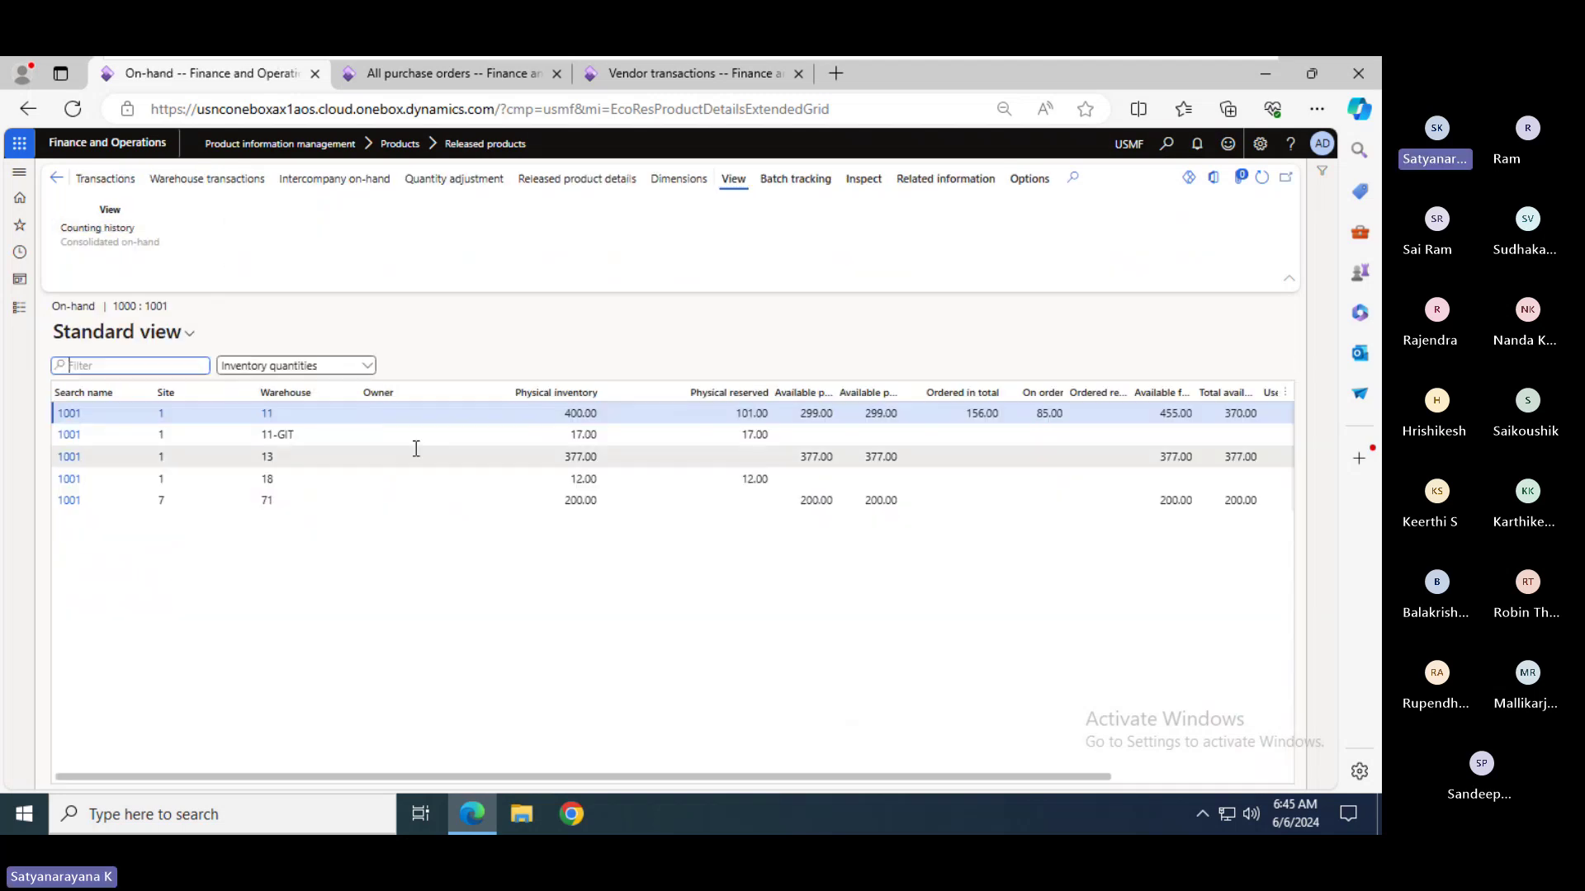
left_click(564, 413)
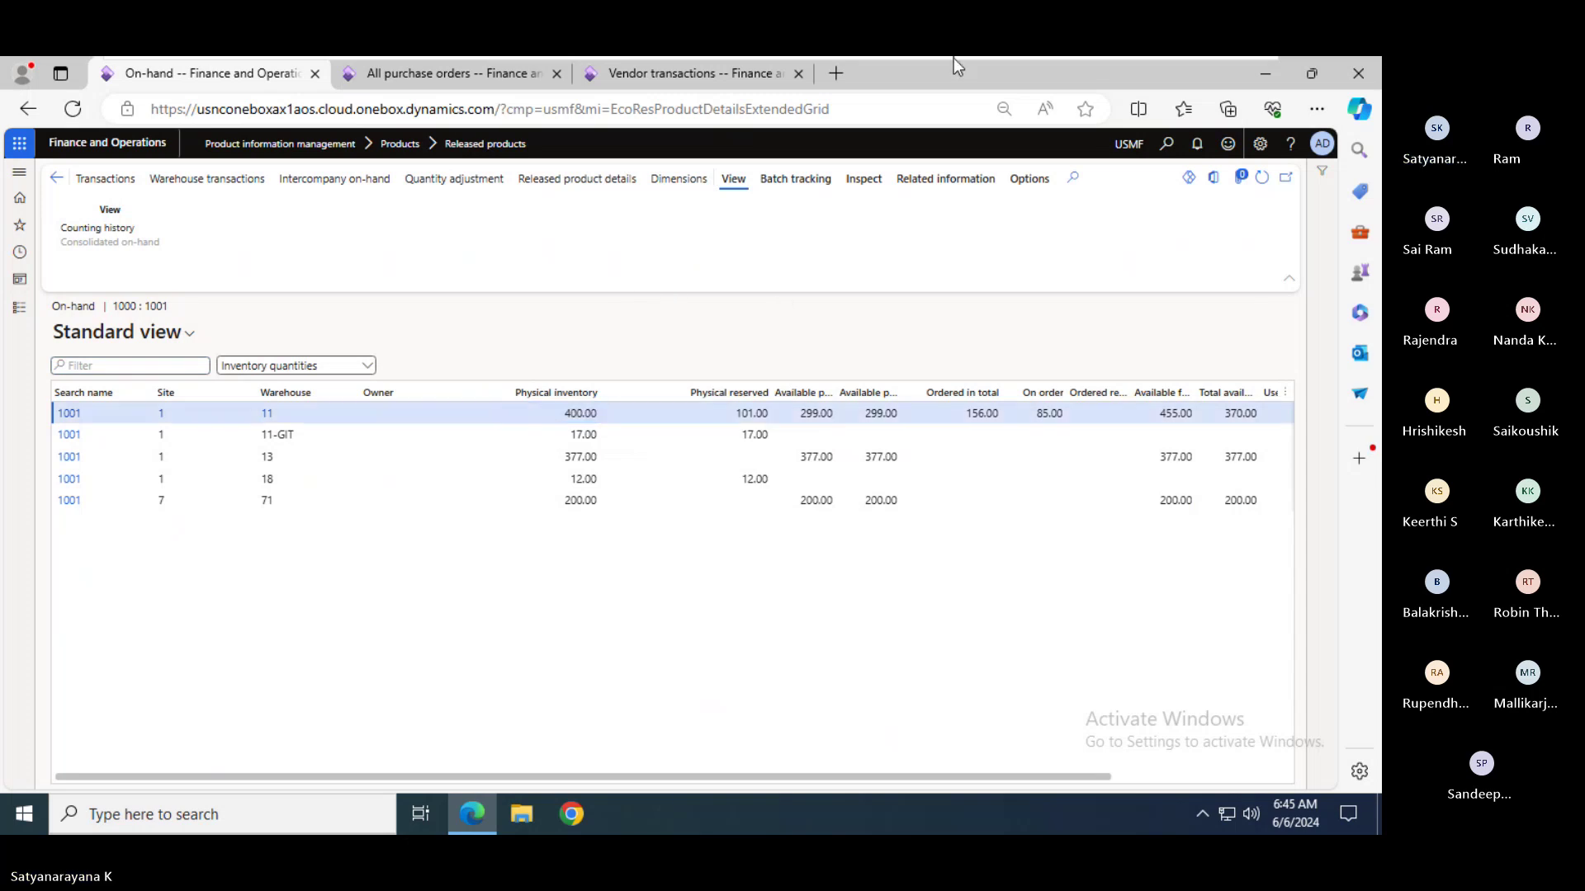
- Switch to the PowerPoint slide and highlight both lines of the Product Receipt explanation
key("alt+Tab")
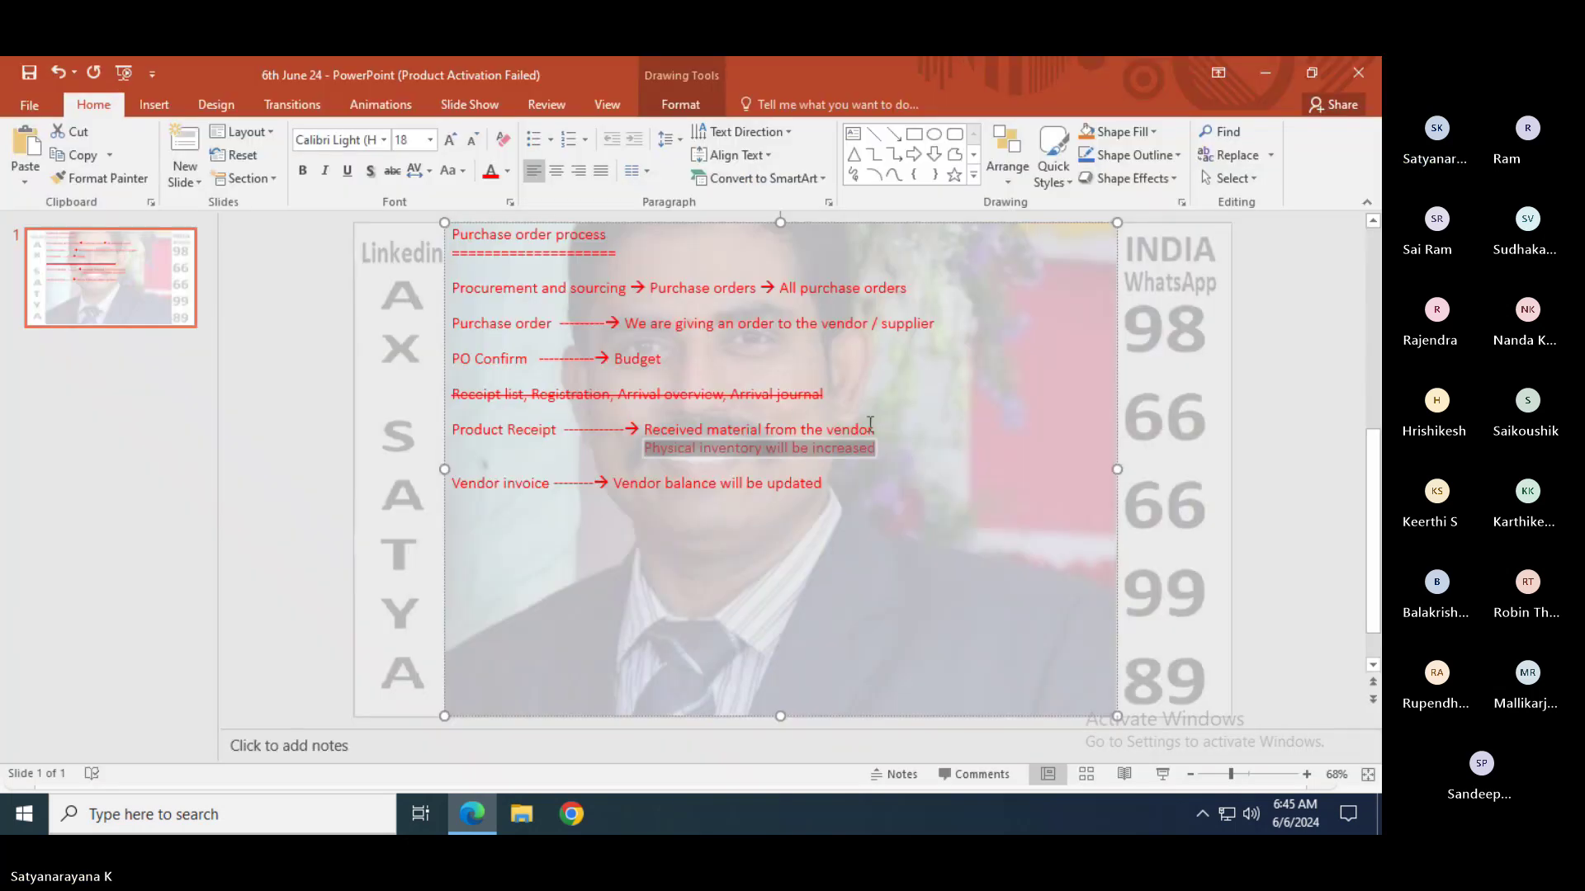
left_click(875, 450)
left_click_drag(875, 450, 452, 433)
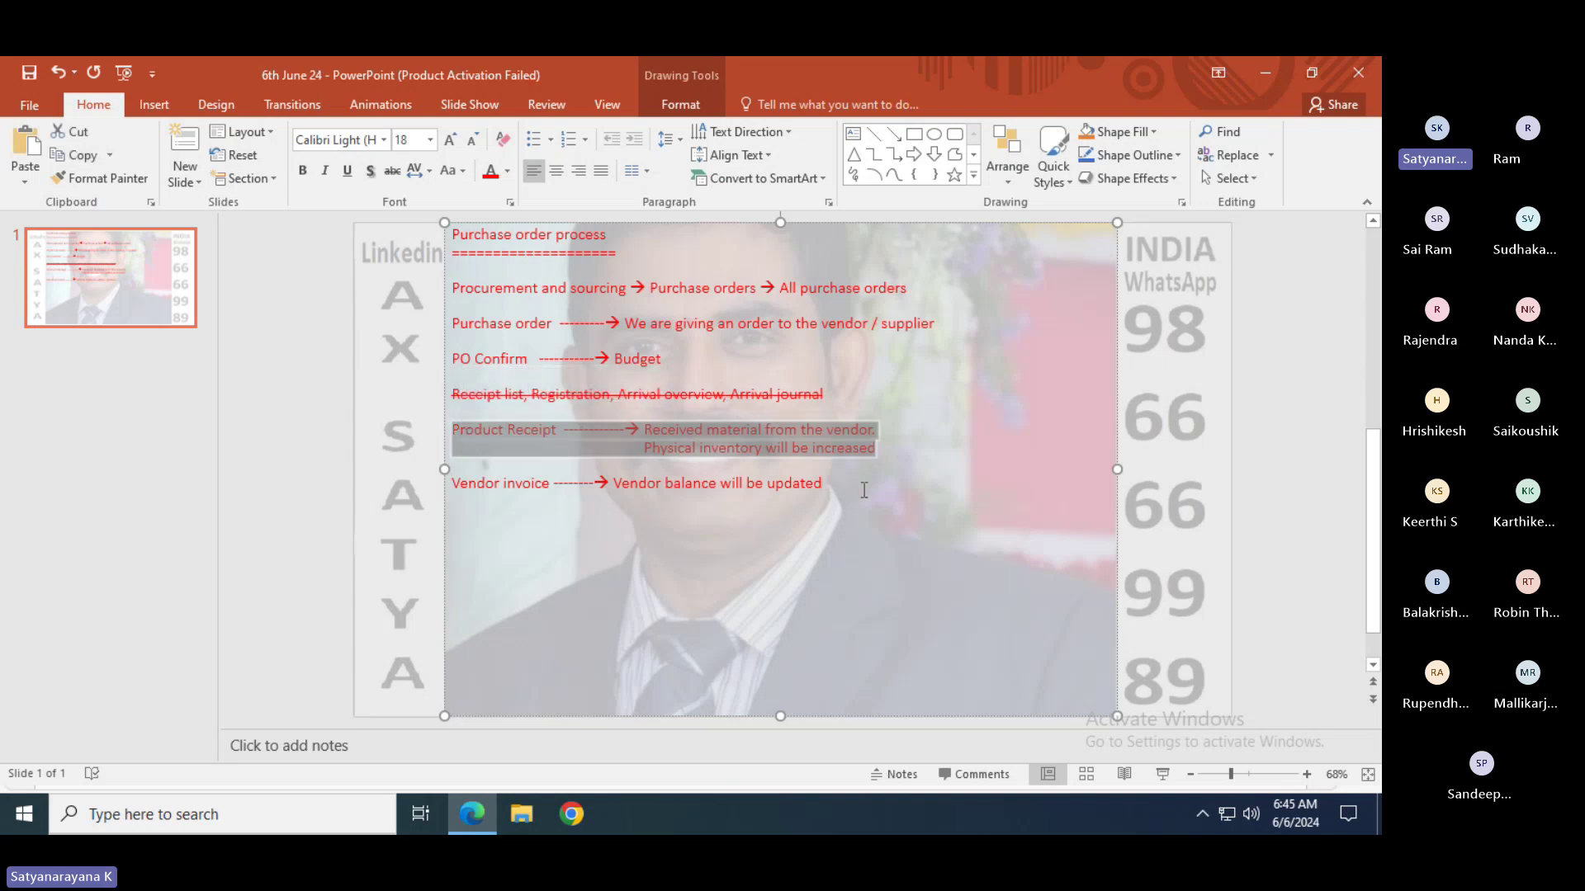
- Switch back to Finance and Operations and generate the vendor invoice from the received Acme Office Supplies purchase order
key("alt+Tab")
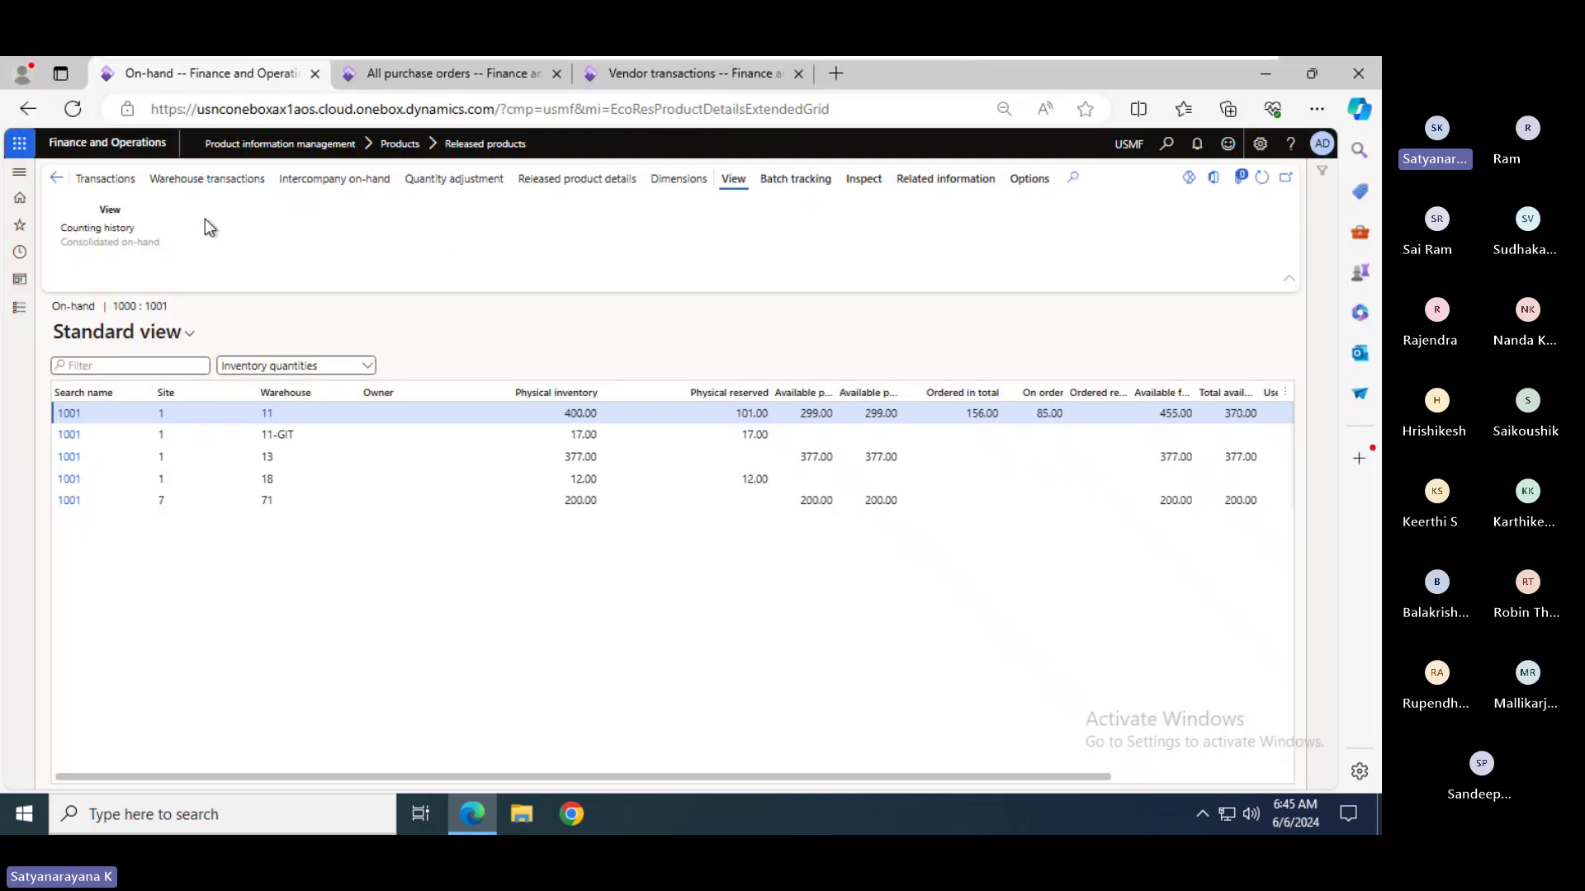
left_click(445, 76)
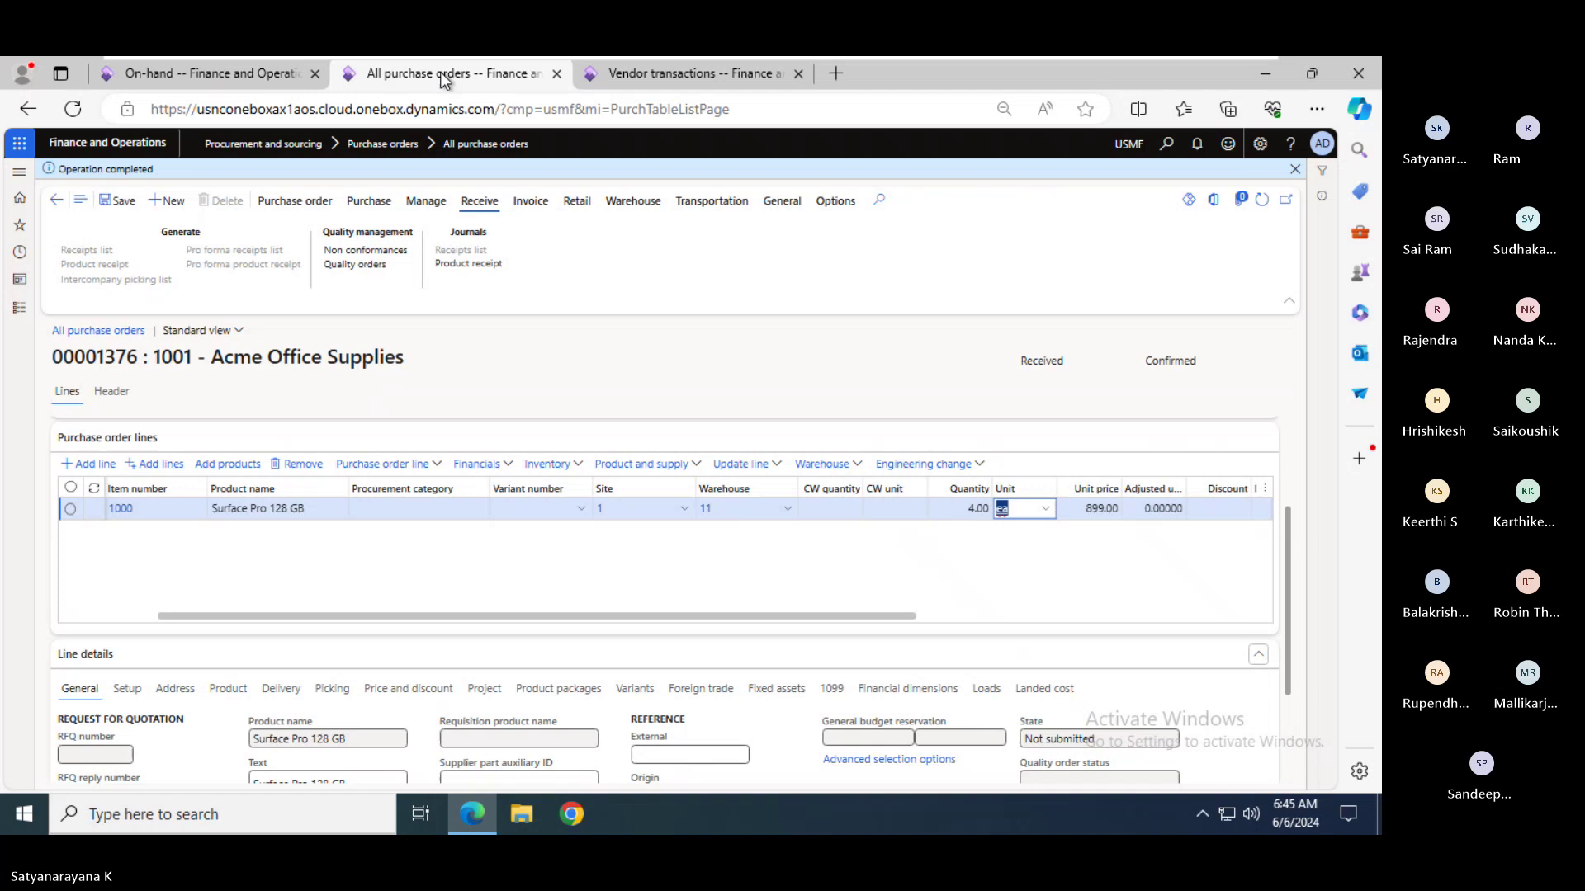
left_click(529, 203)
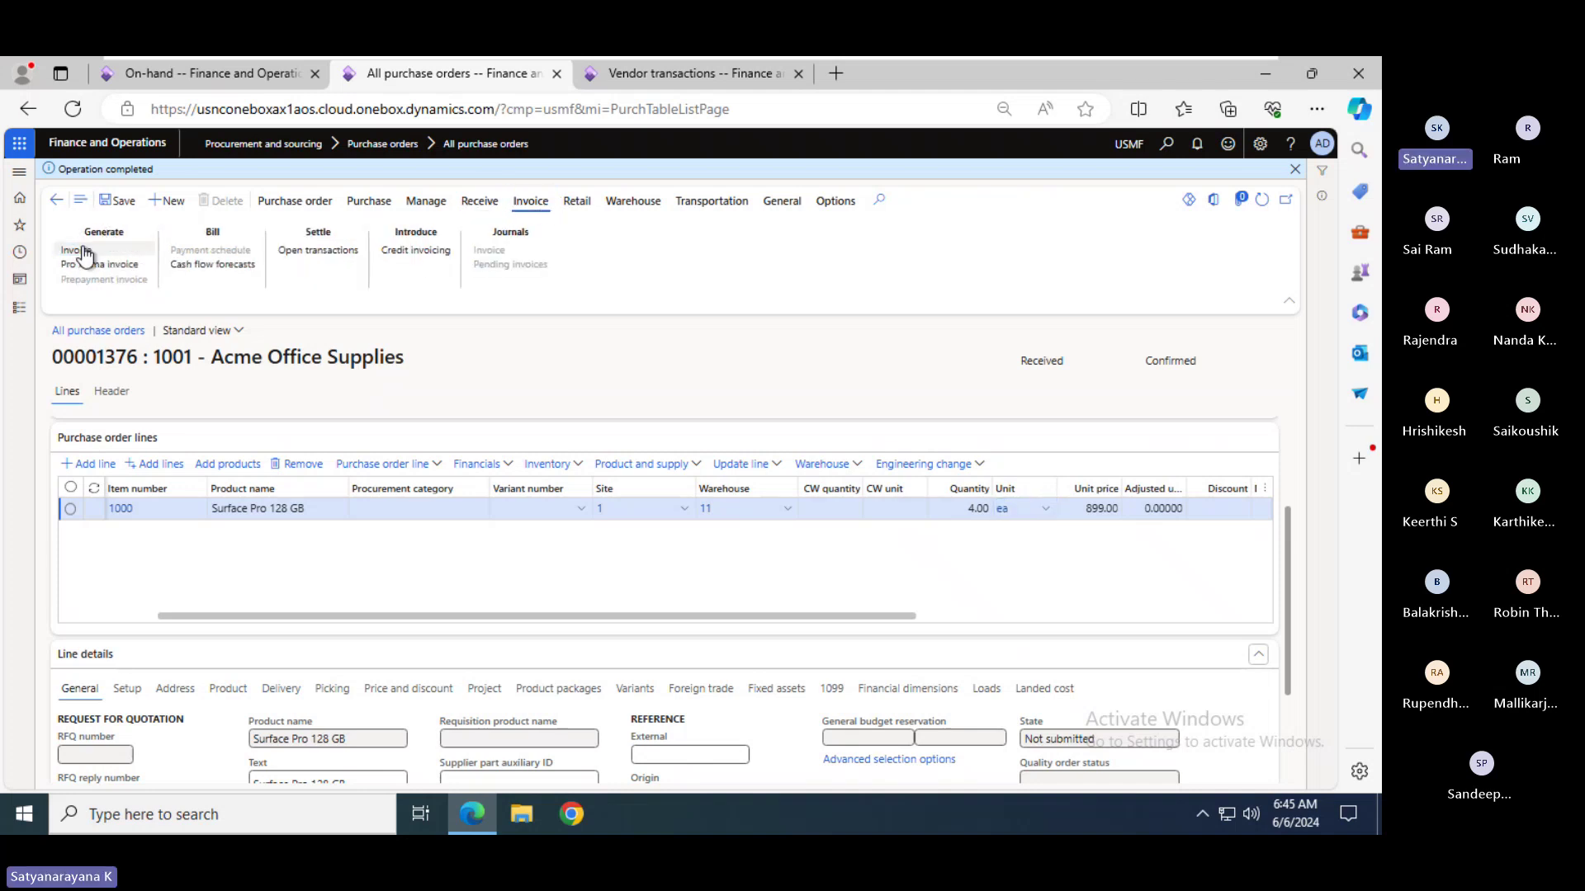
left_click(80, 251)
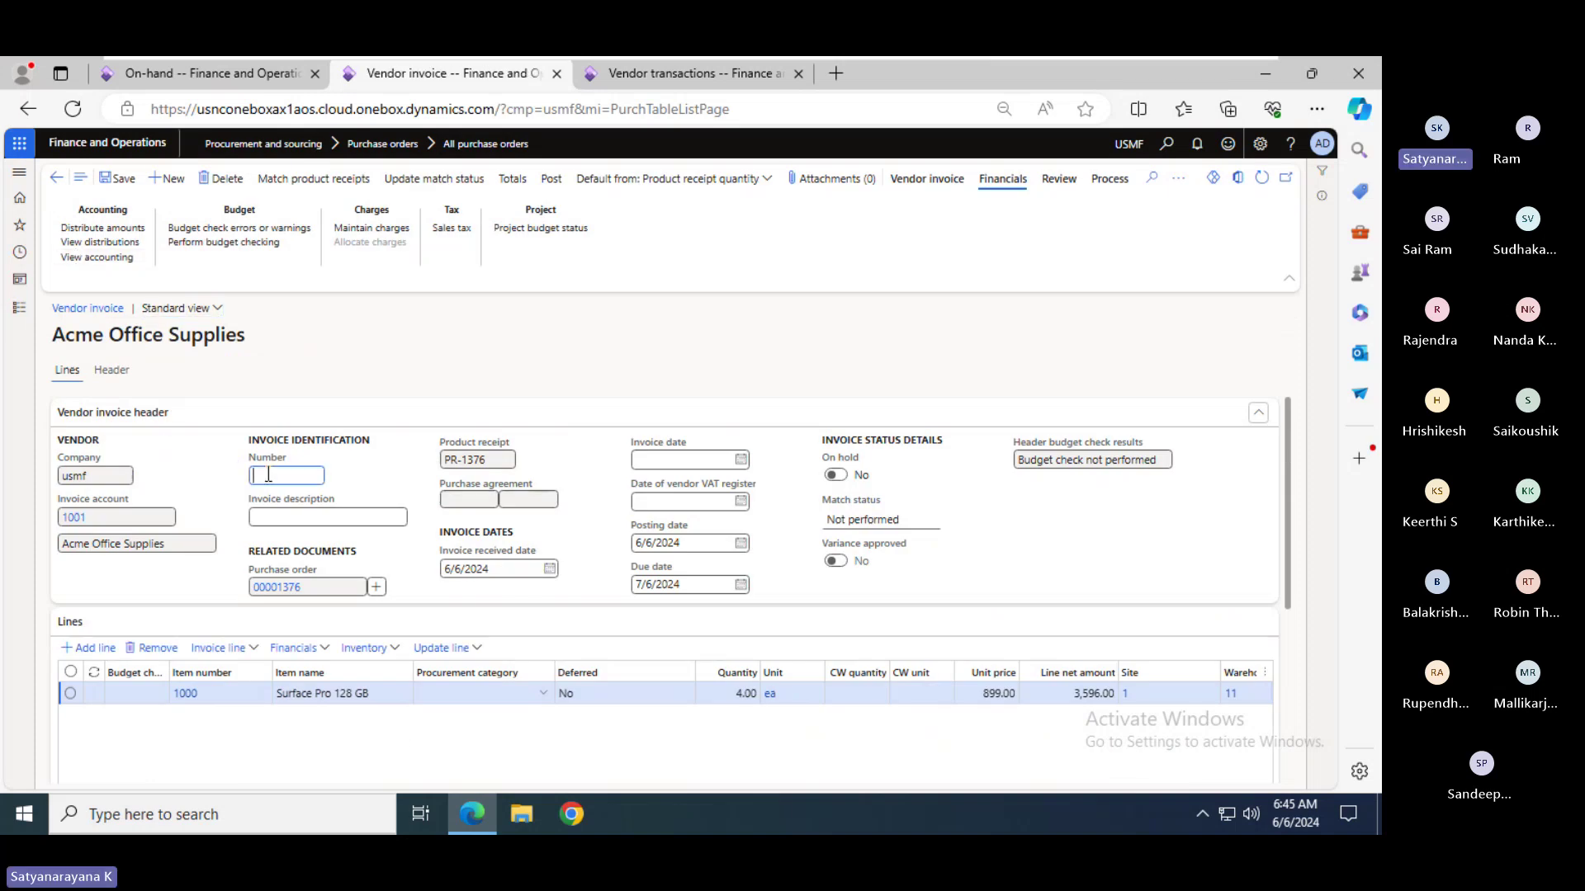
- Switch to the Google image results for three-colour invoices in Chrome, view the samples, and return to the vendor invoice
mouse_move(1015, 66)
key("alt+Tab")
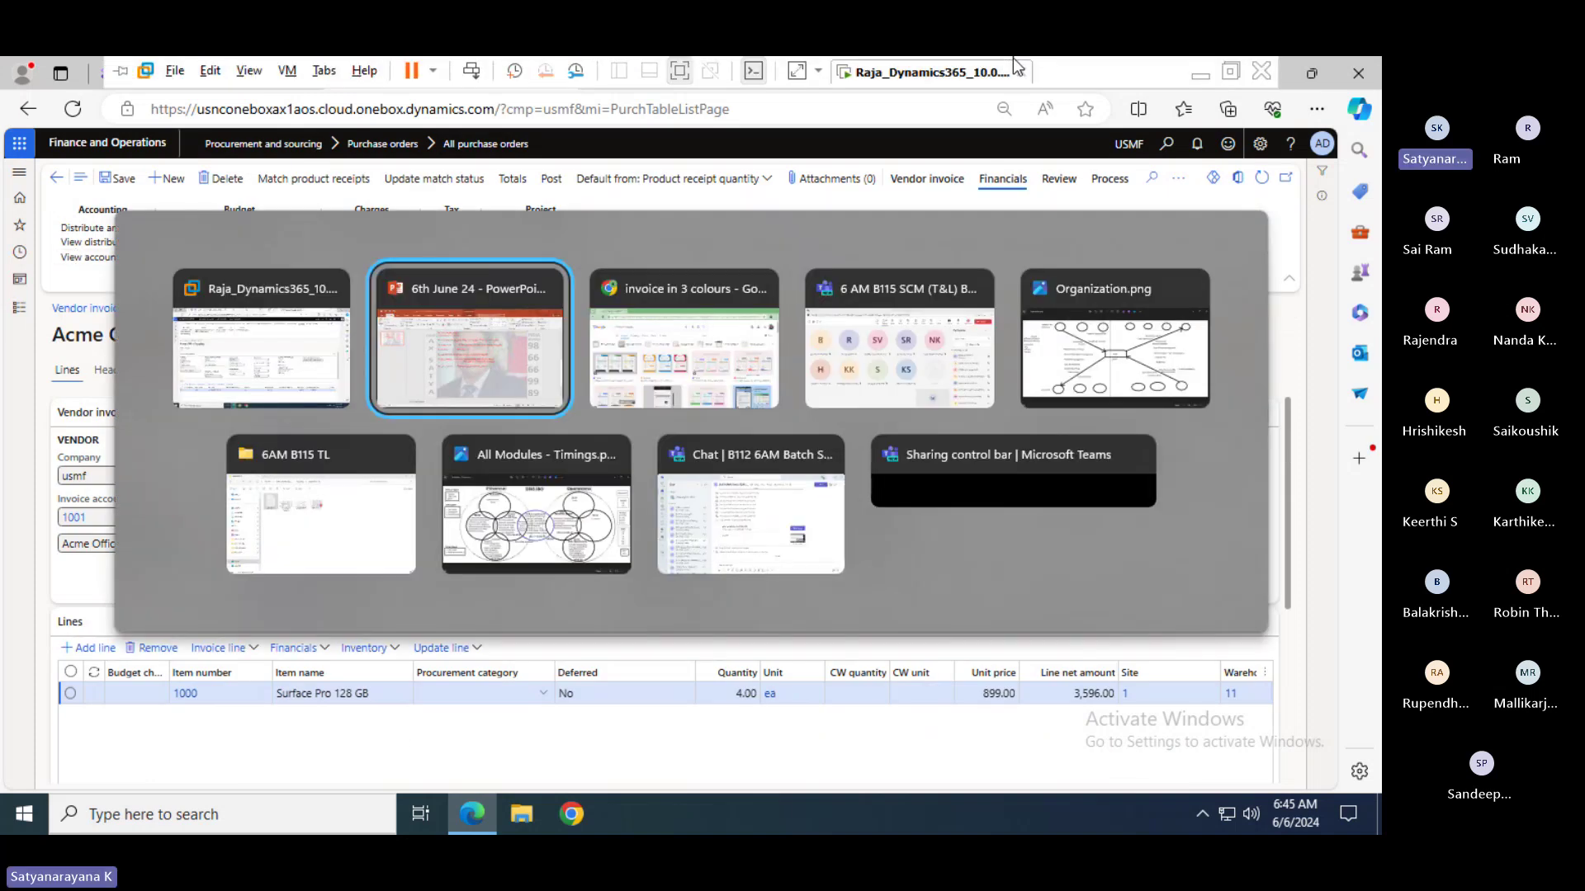
key("alt+Tab")
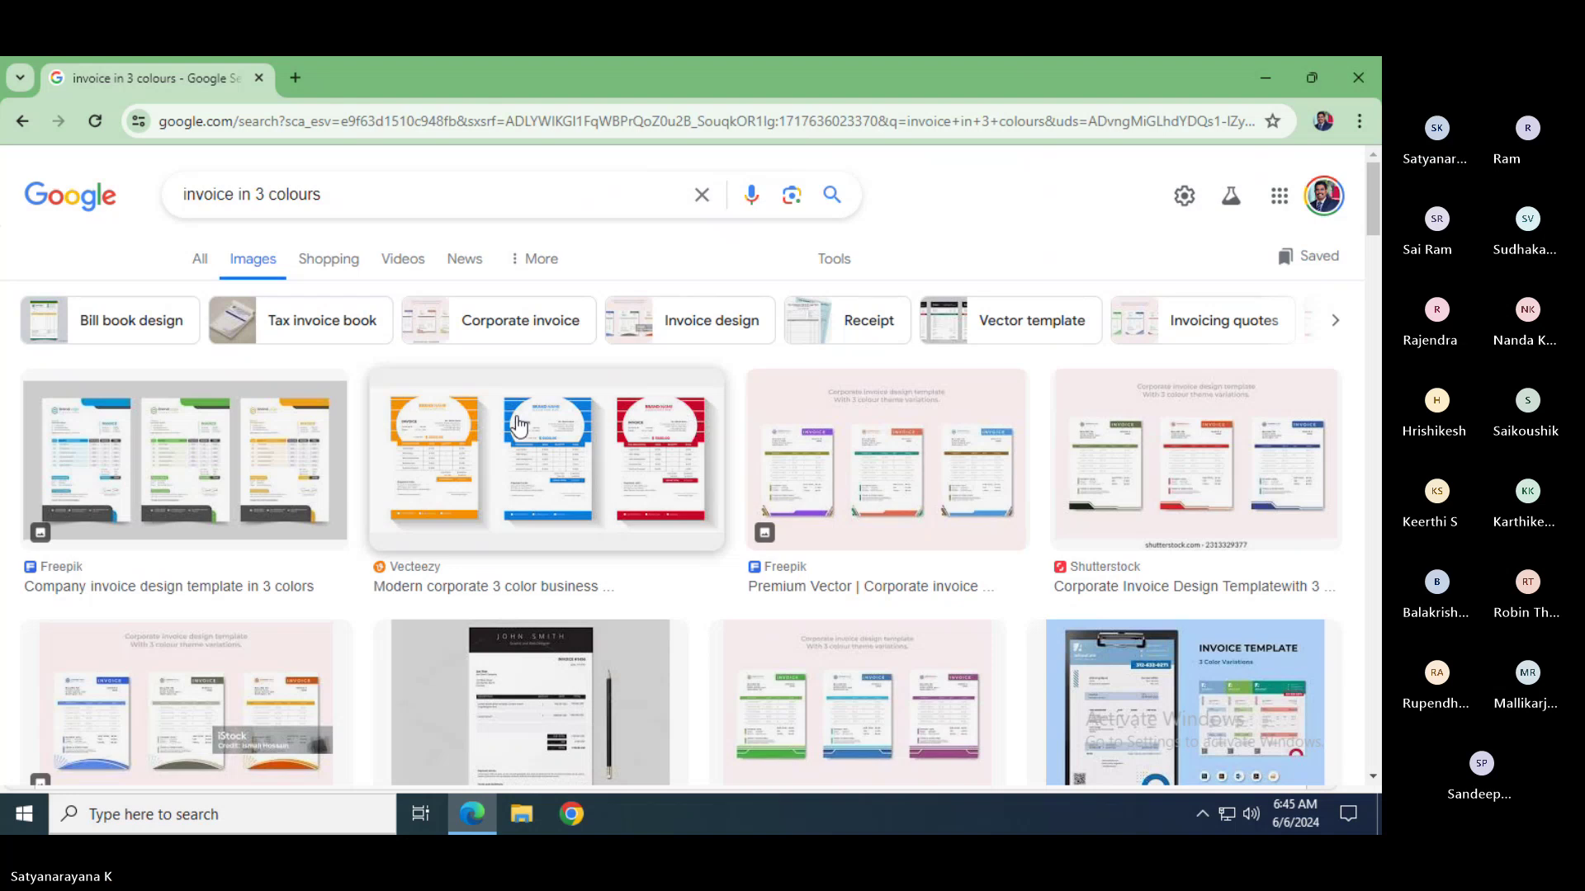
key("alt+Tab")
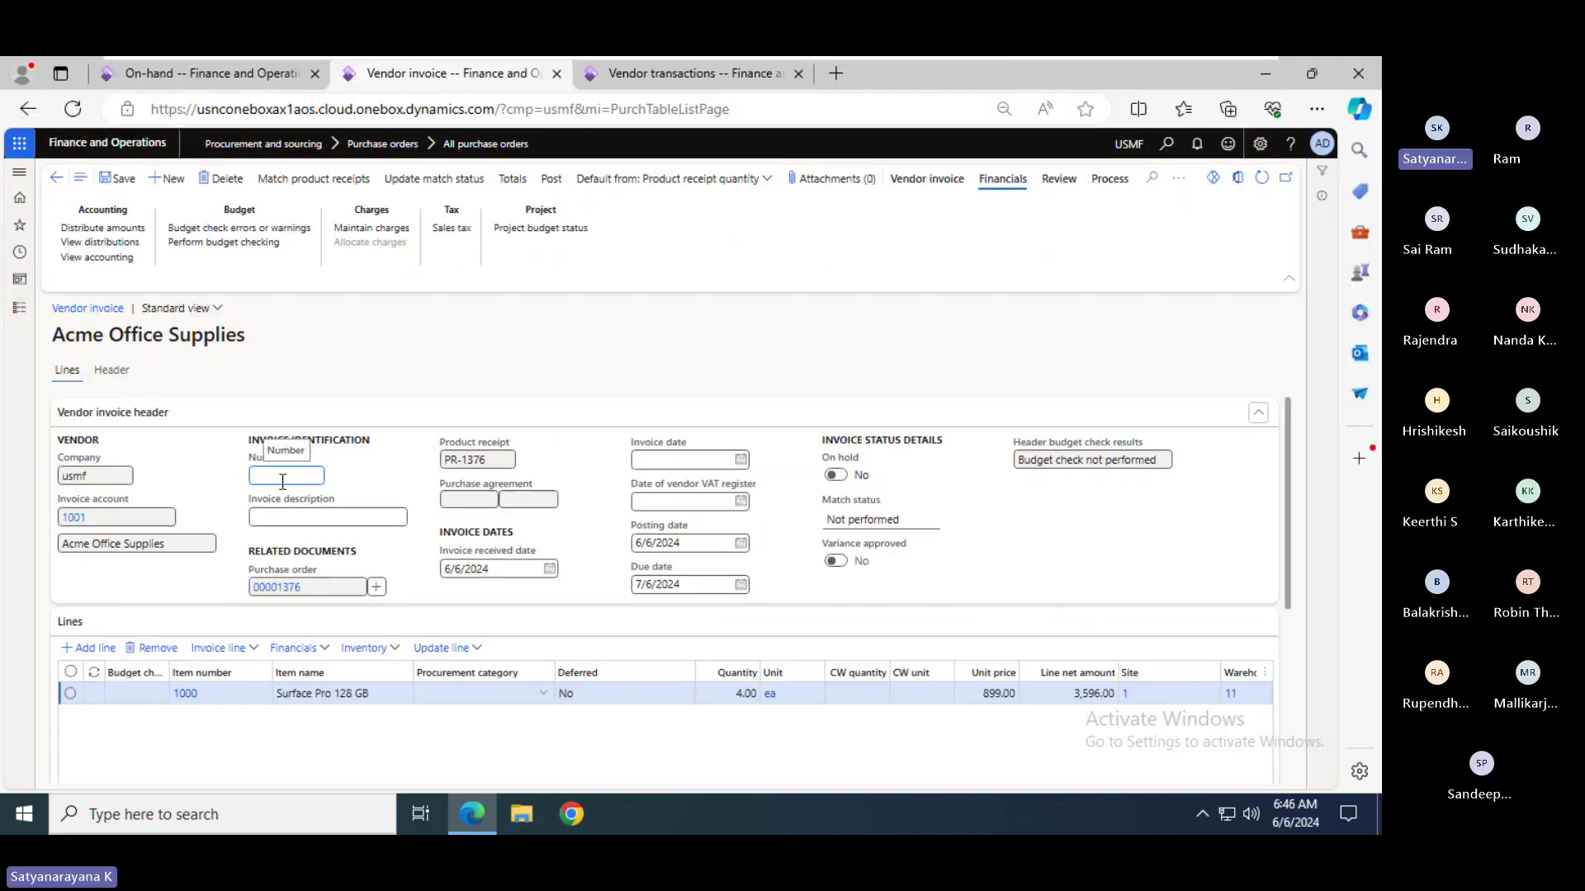
- Set the vendor invoice number to VI-1376 and the invoice date to 6/6/2024
type("VI-1376")
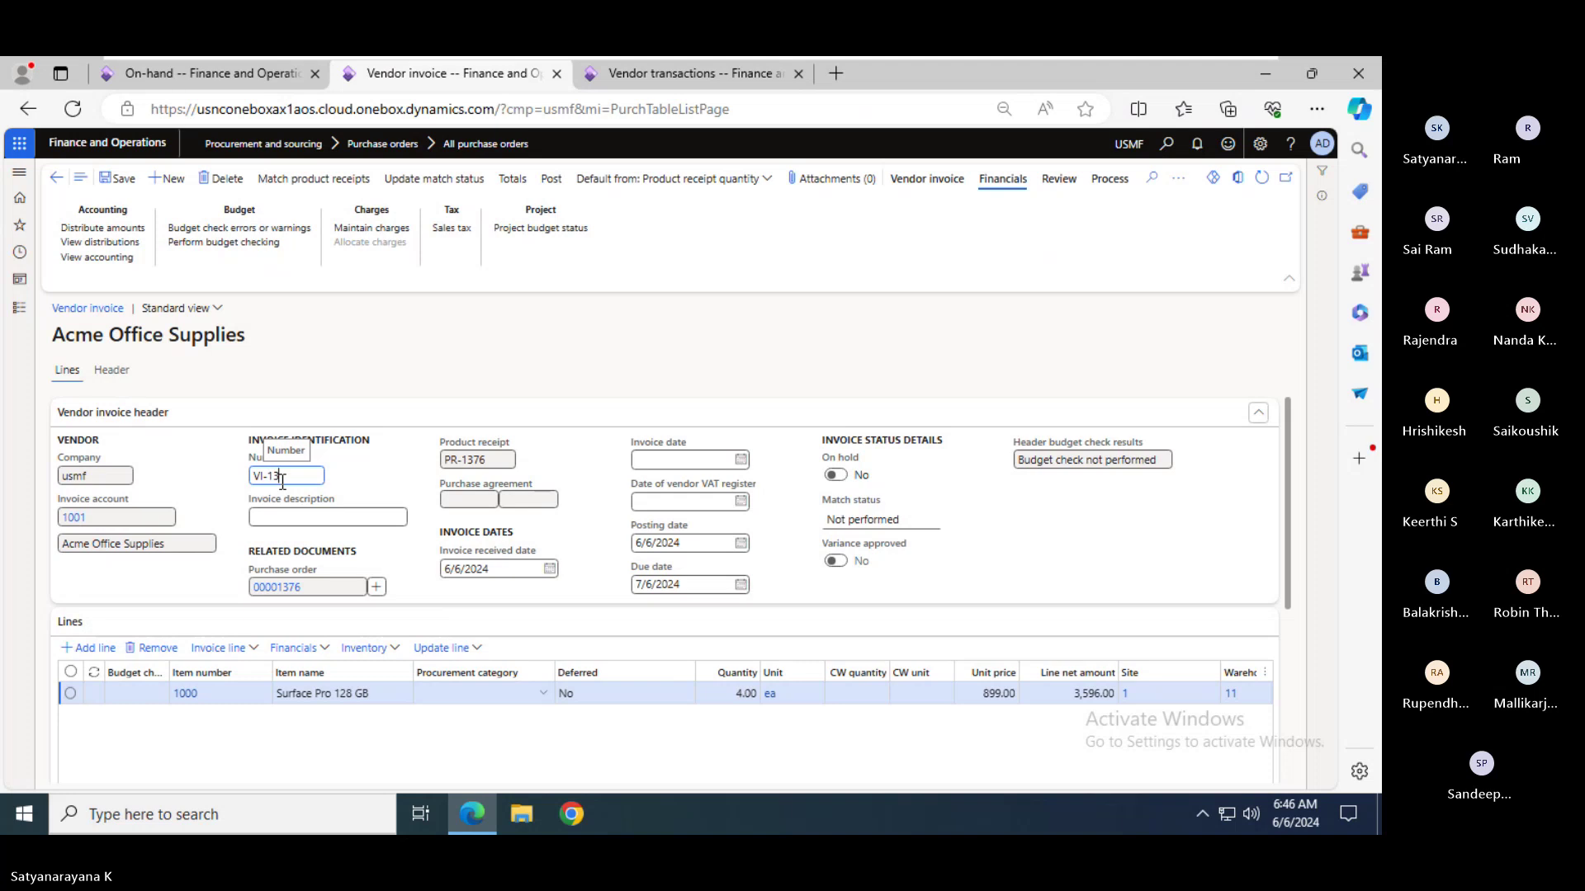
key("Tab")
key("Tab")
key("Tab")
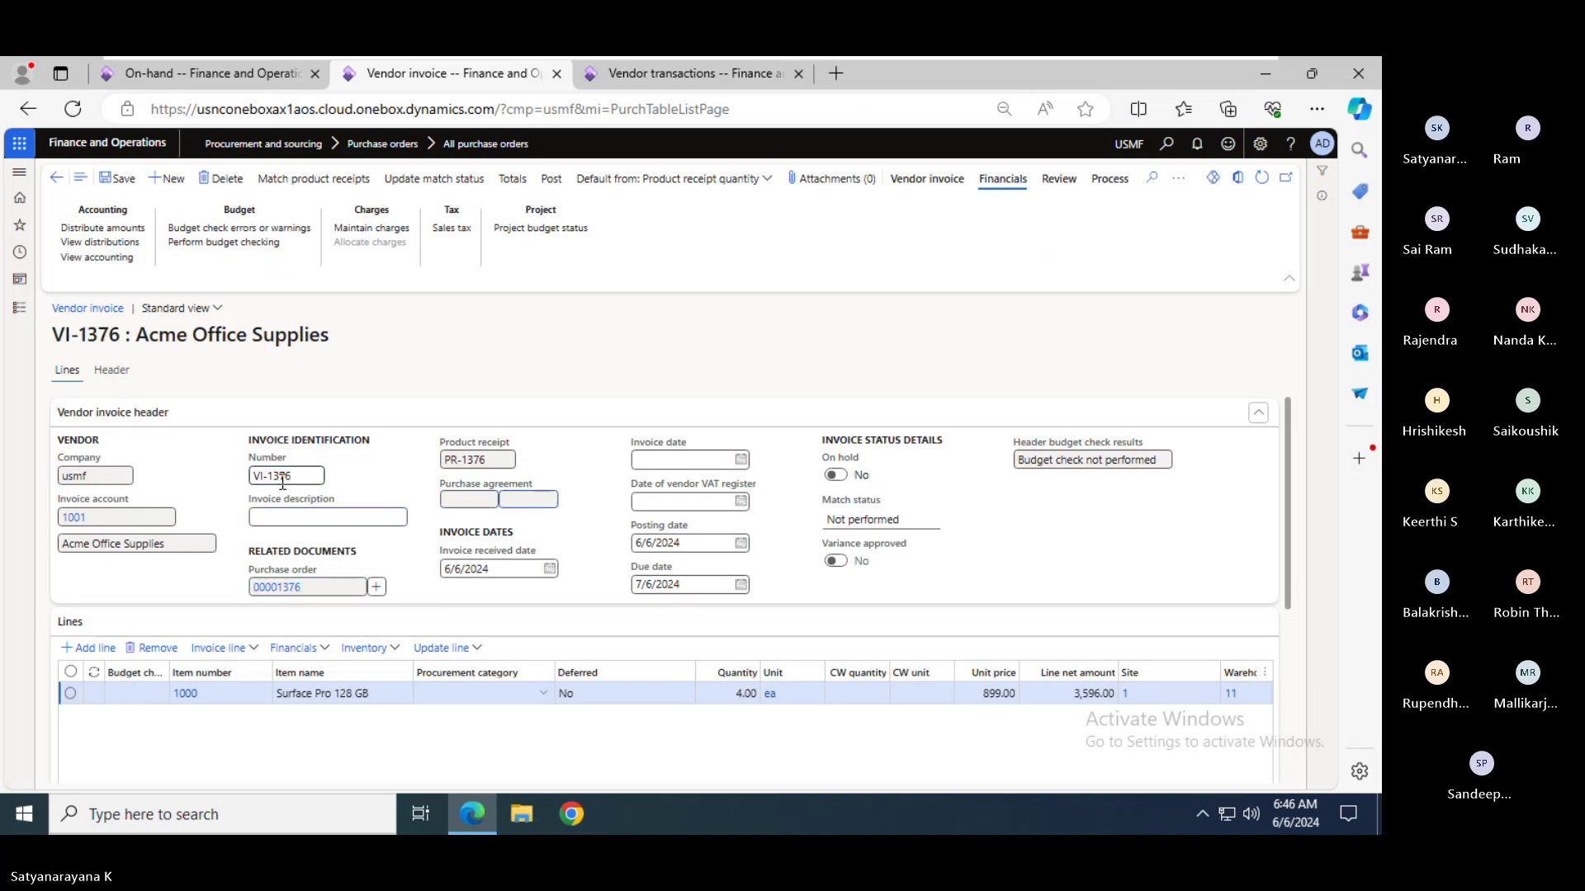
key("Tab")
type("t")
key("Tab")
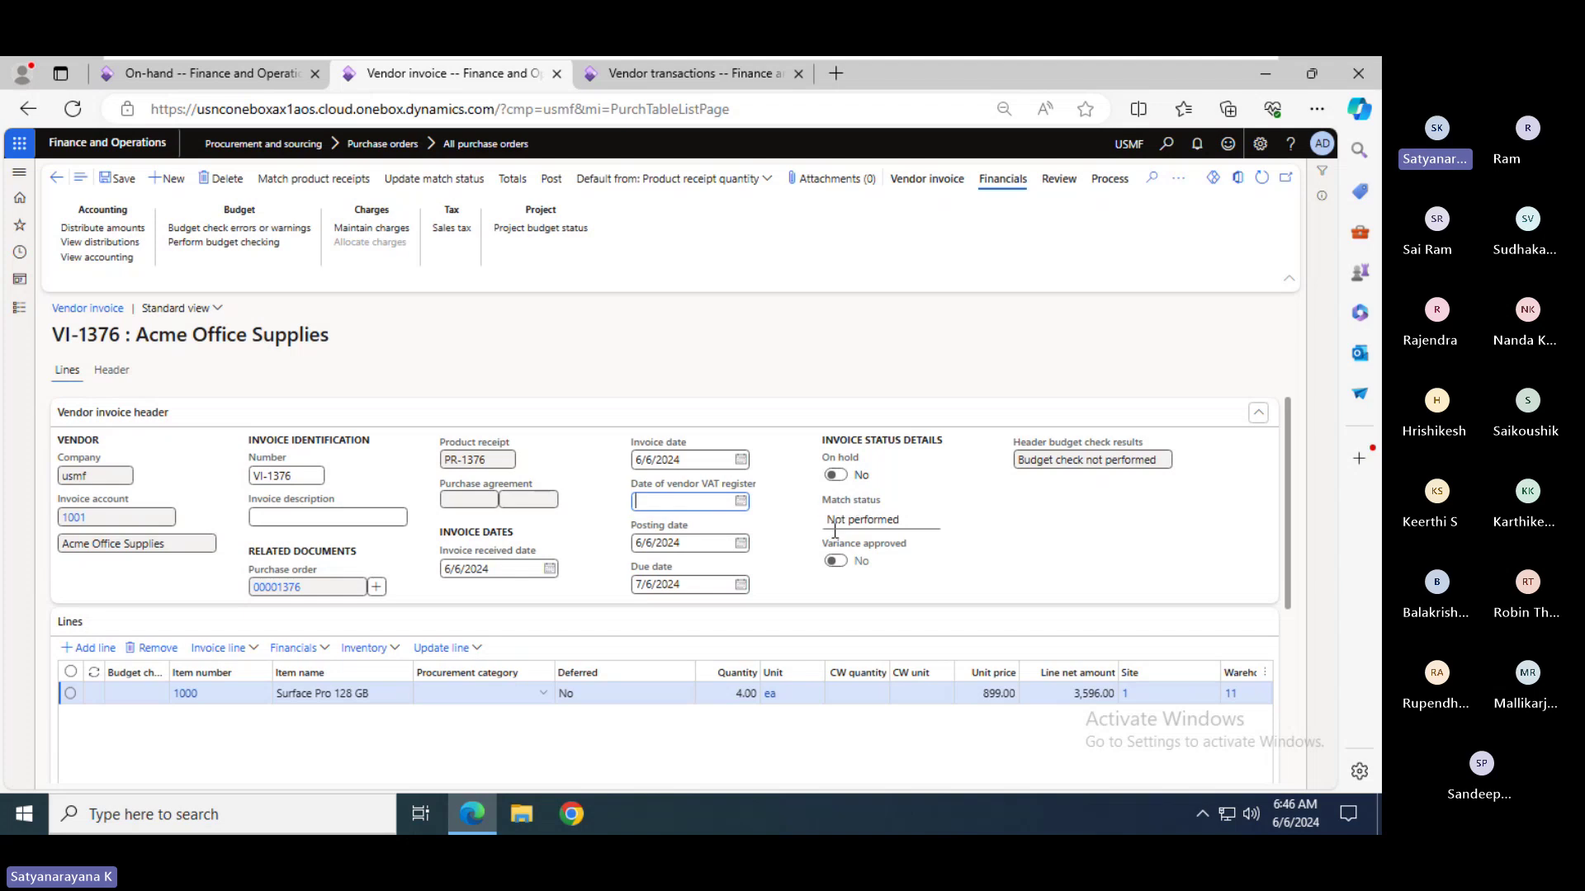
- Review the invoice totals, glancing at the sample invoices in Chrome for comparison, and post the vendor invoice
left_click(450, 190)
left_click(518, 180)
left_click(1155, 347)
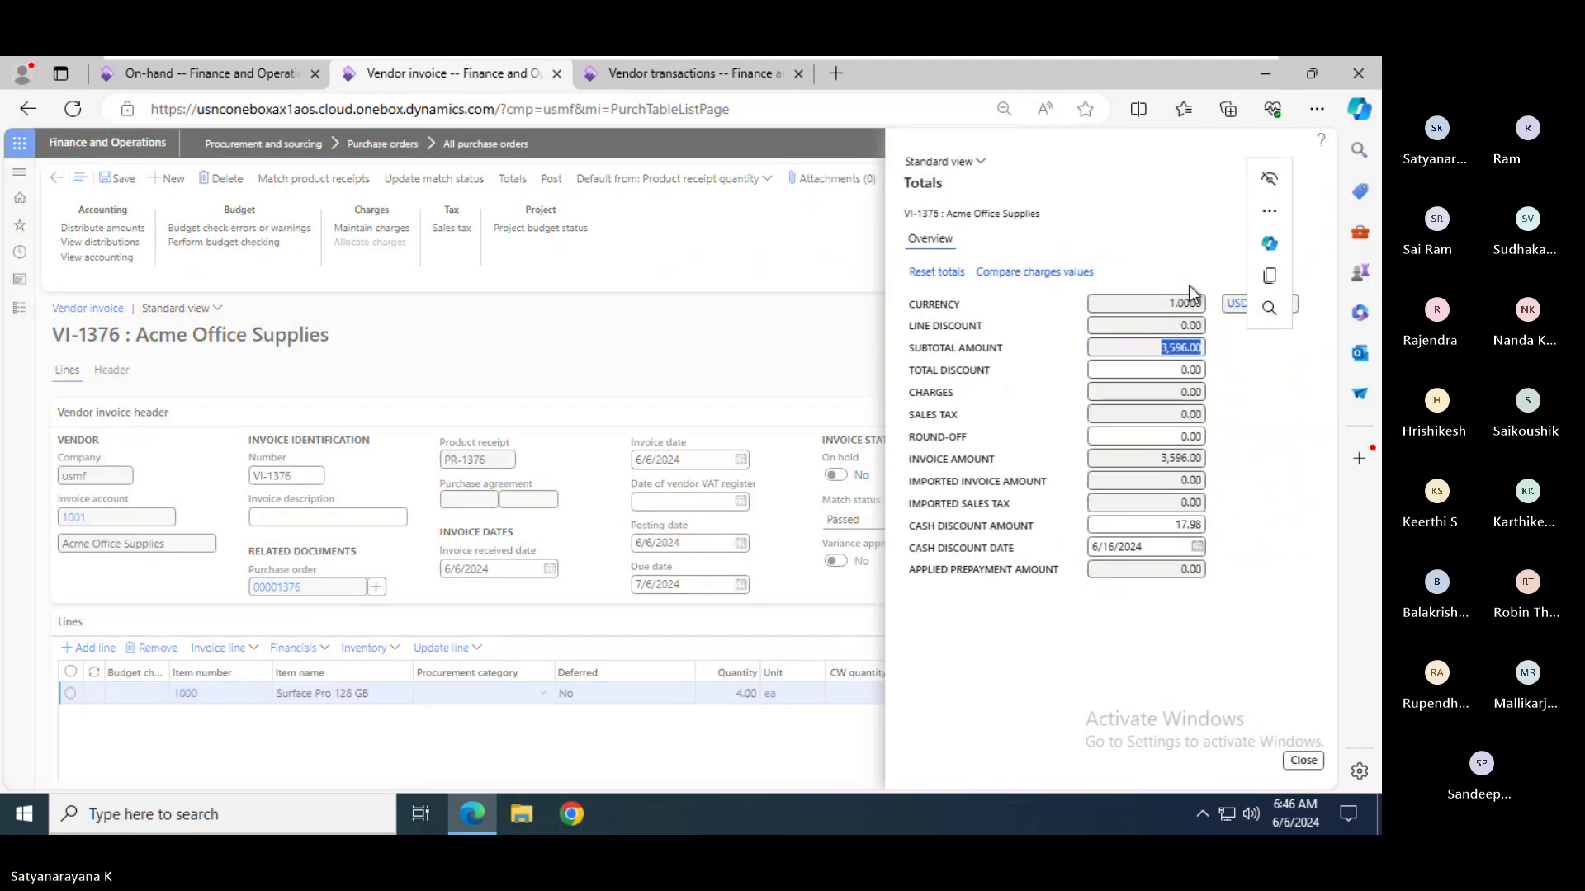
key("alt+Tab")
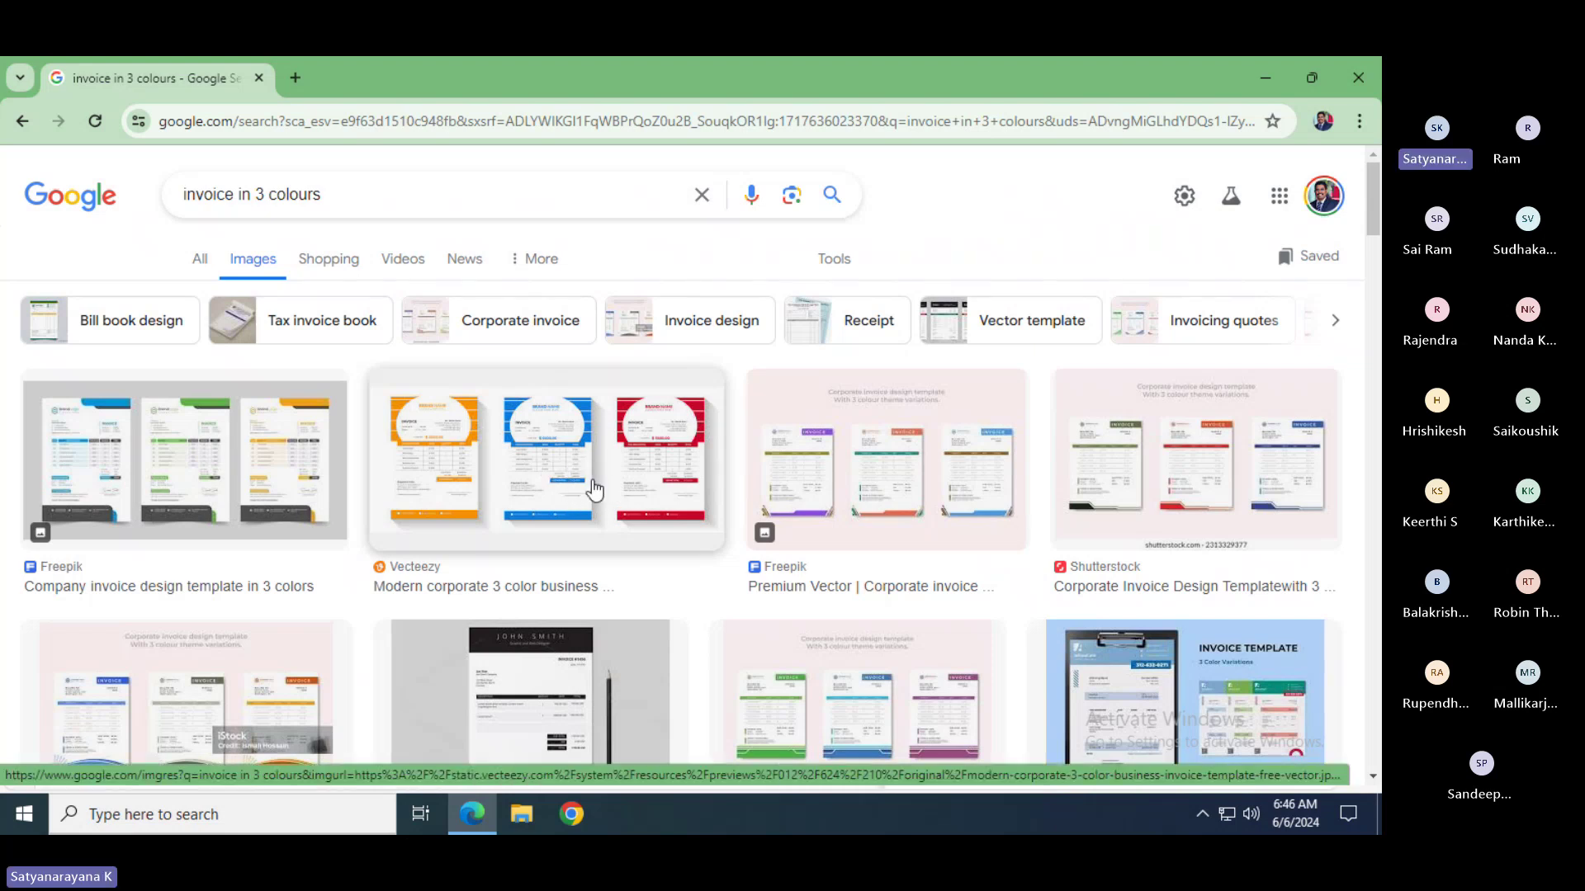
key("alt+Tab")
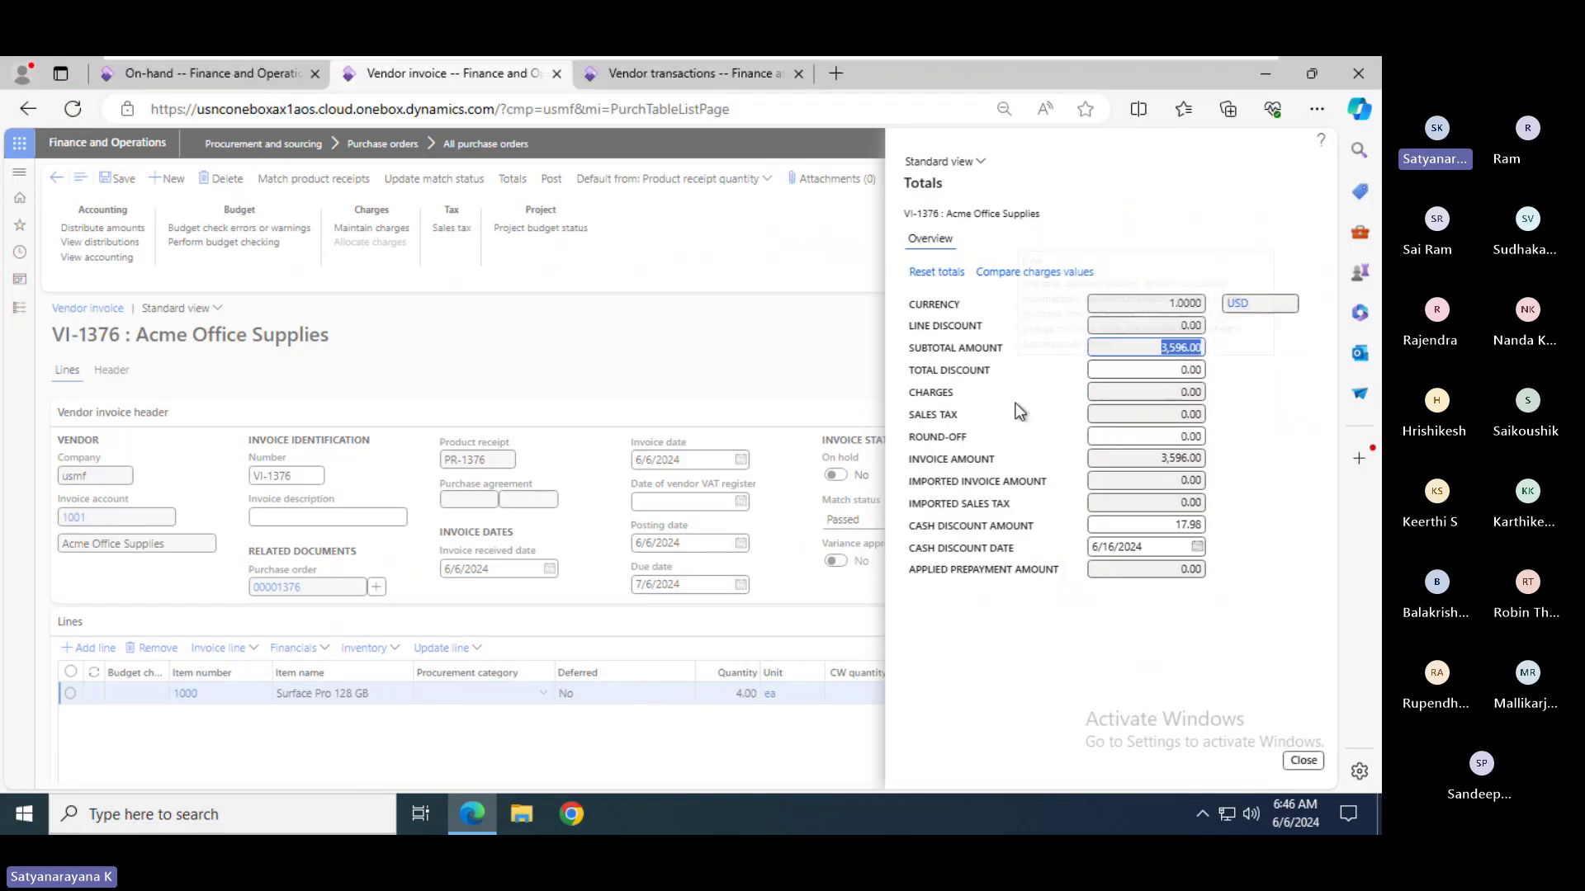
left_click(1137, 403)
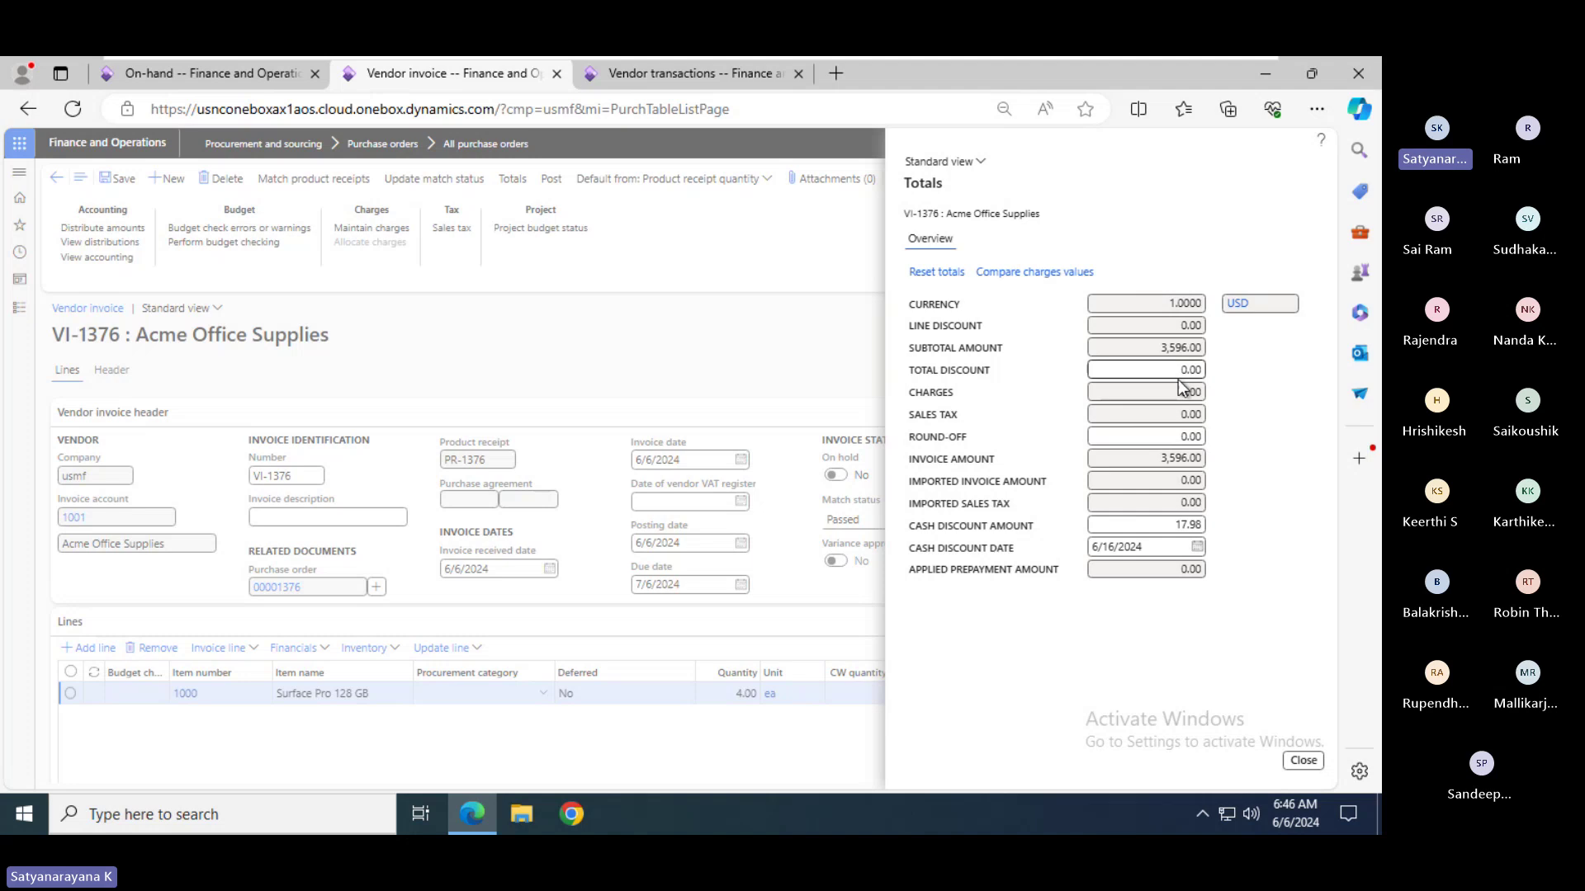
left_click(1304, 760)
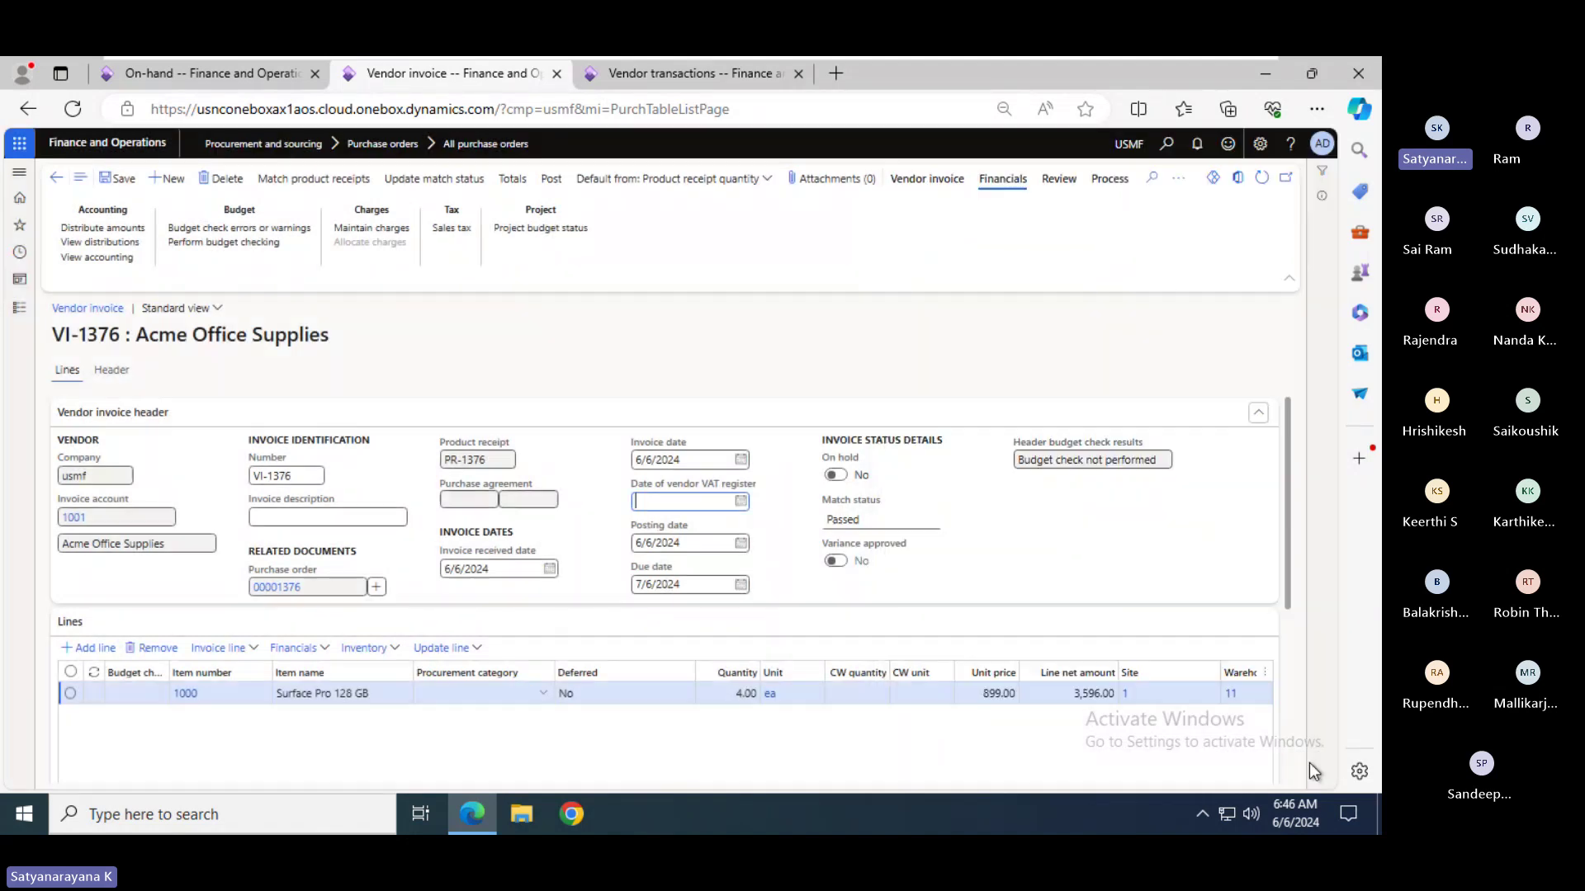
left_click(551, 182)
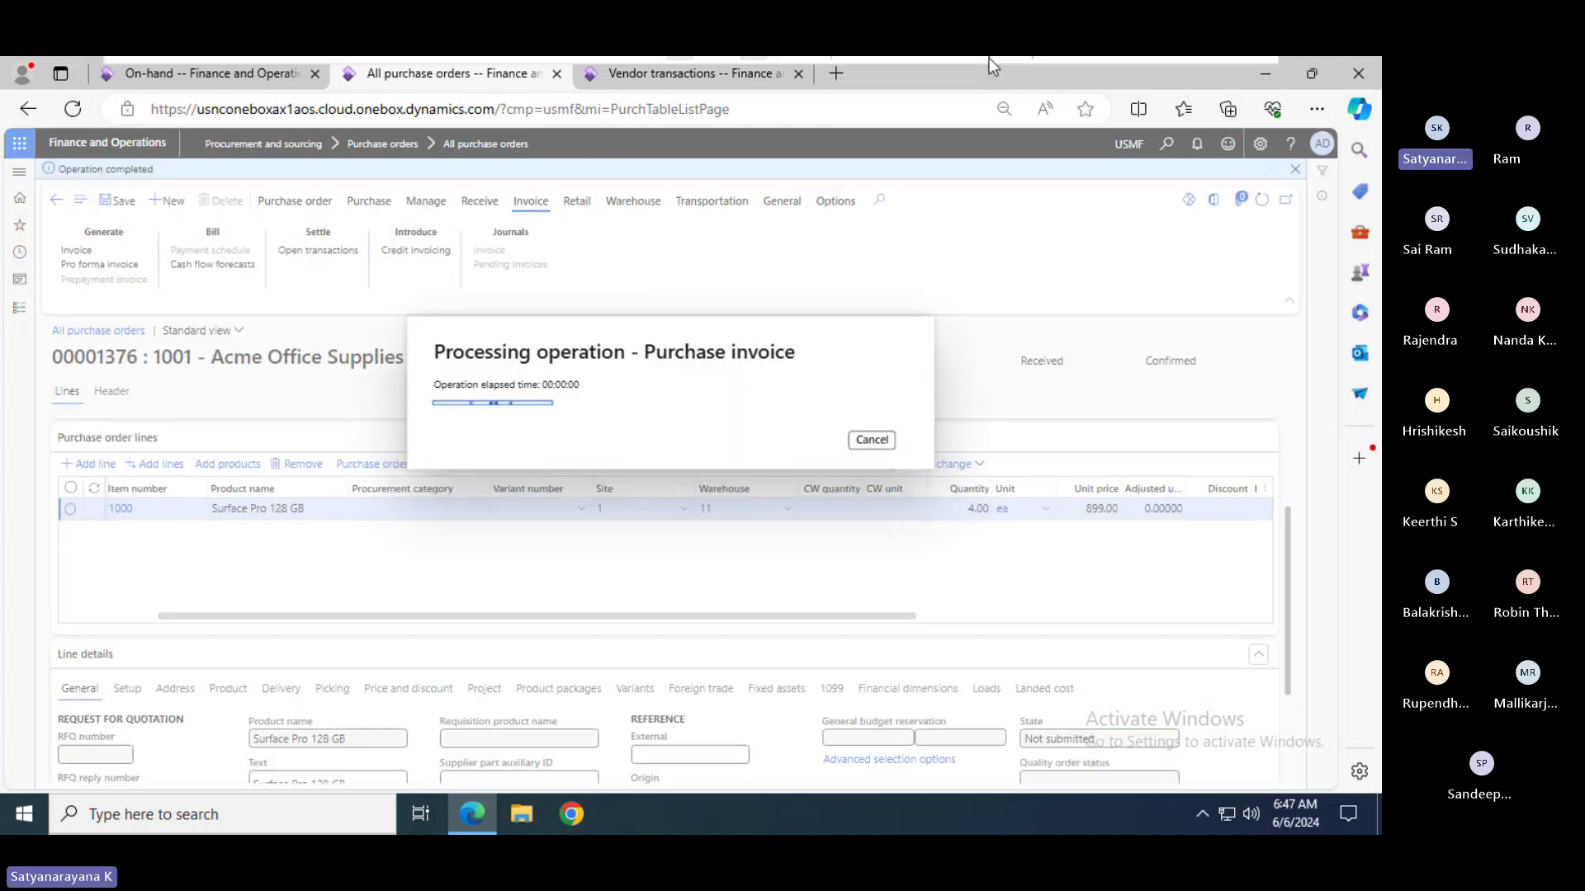
- Switch to the PowerPoint slide, highlight the "Vendor invoice → Vendor balance will be updated" line, and return to the purchase order
key("alt+Tab")
key("alt+Tab")
key("alt+Tab")
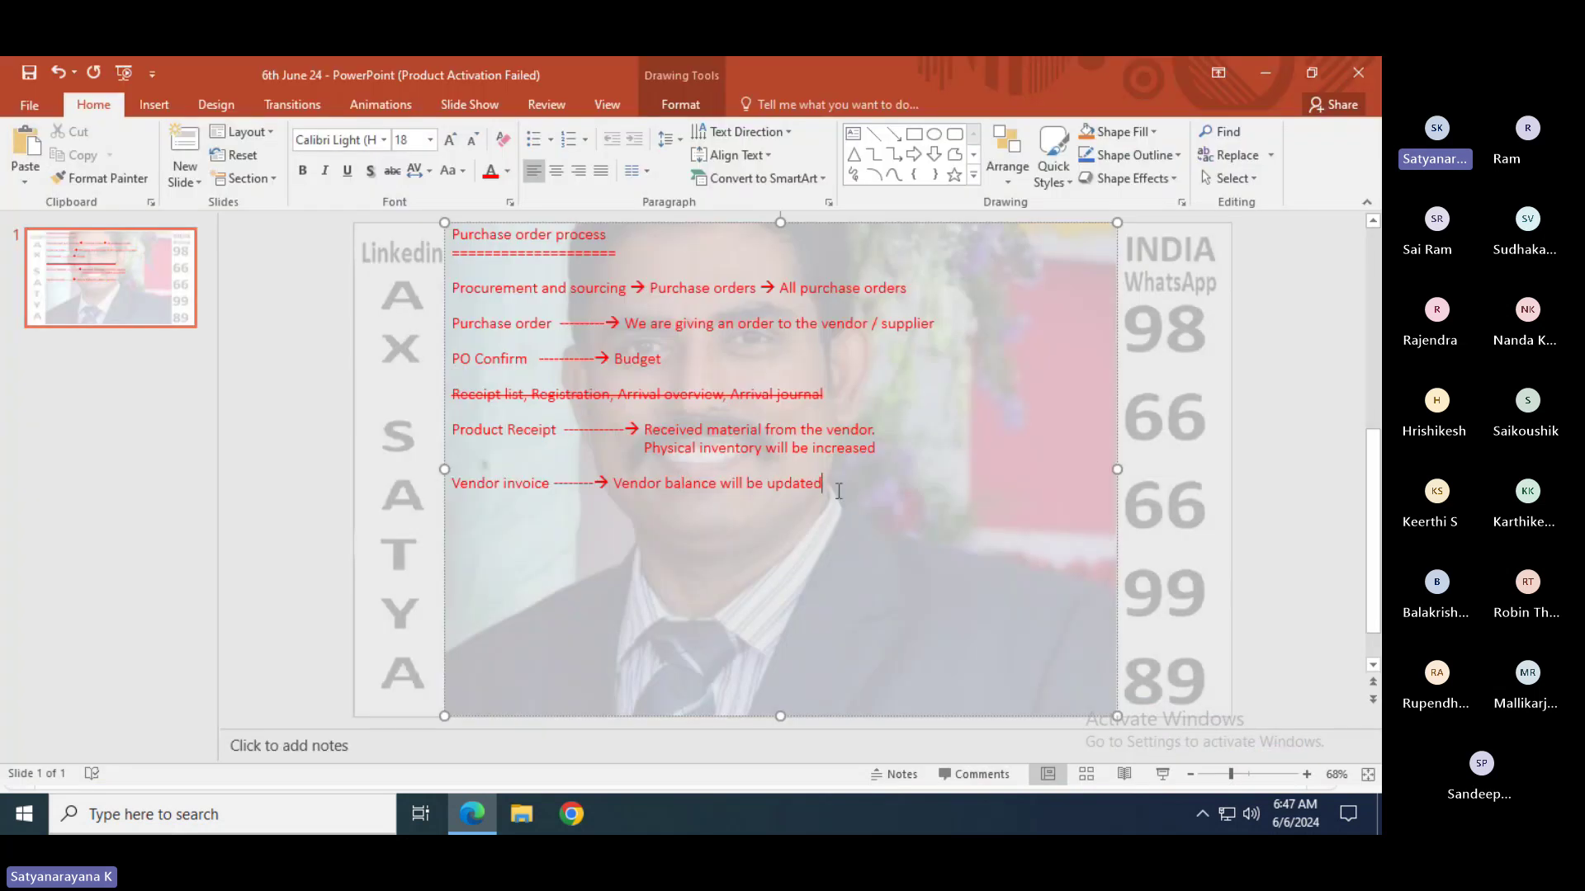
left_click_drag(832, 487, 433, 481)
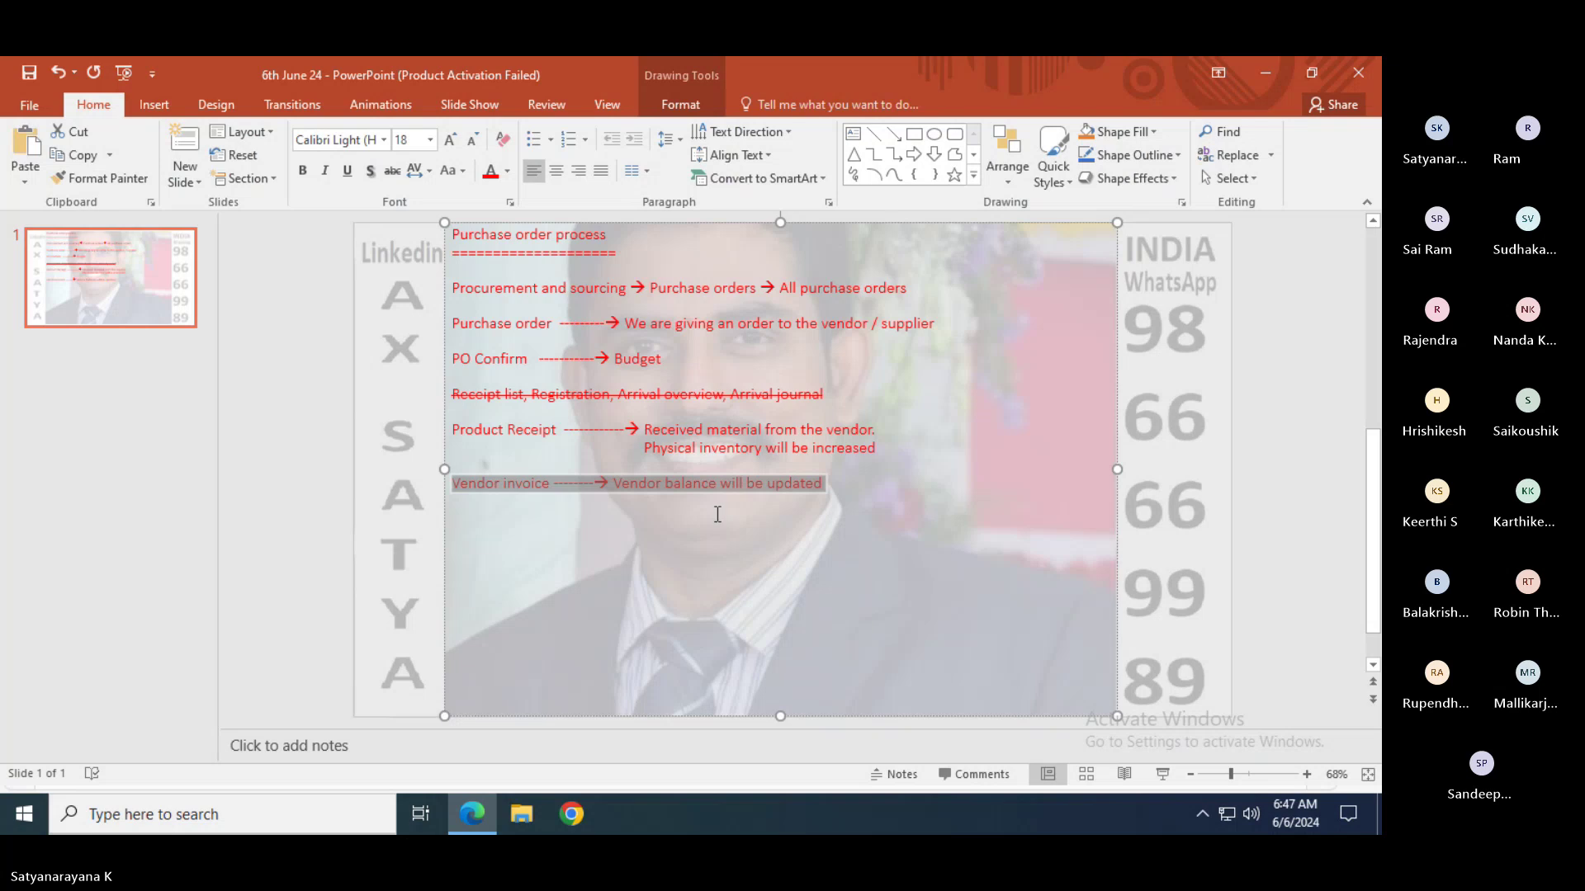
key("alt+Tab")
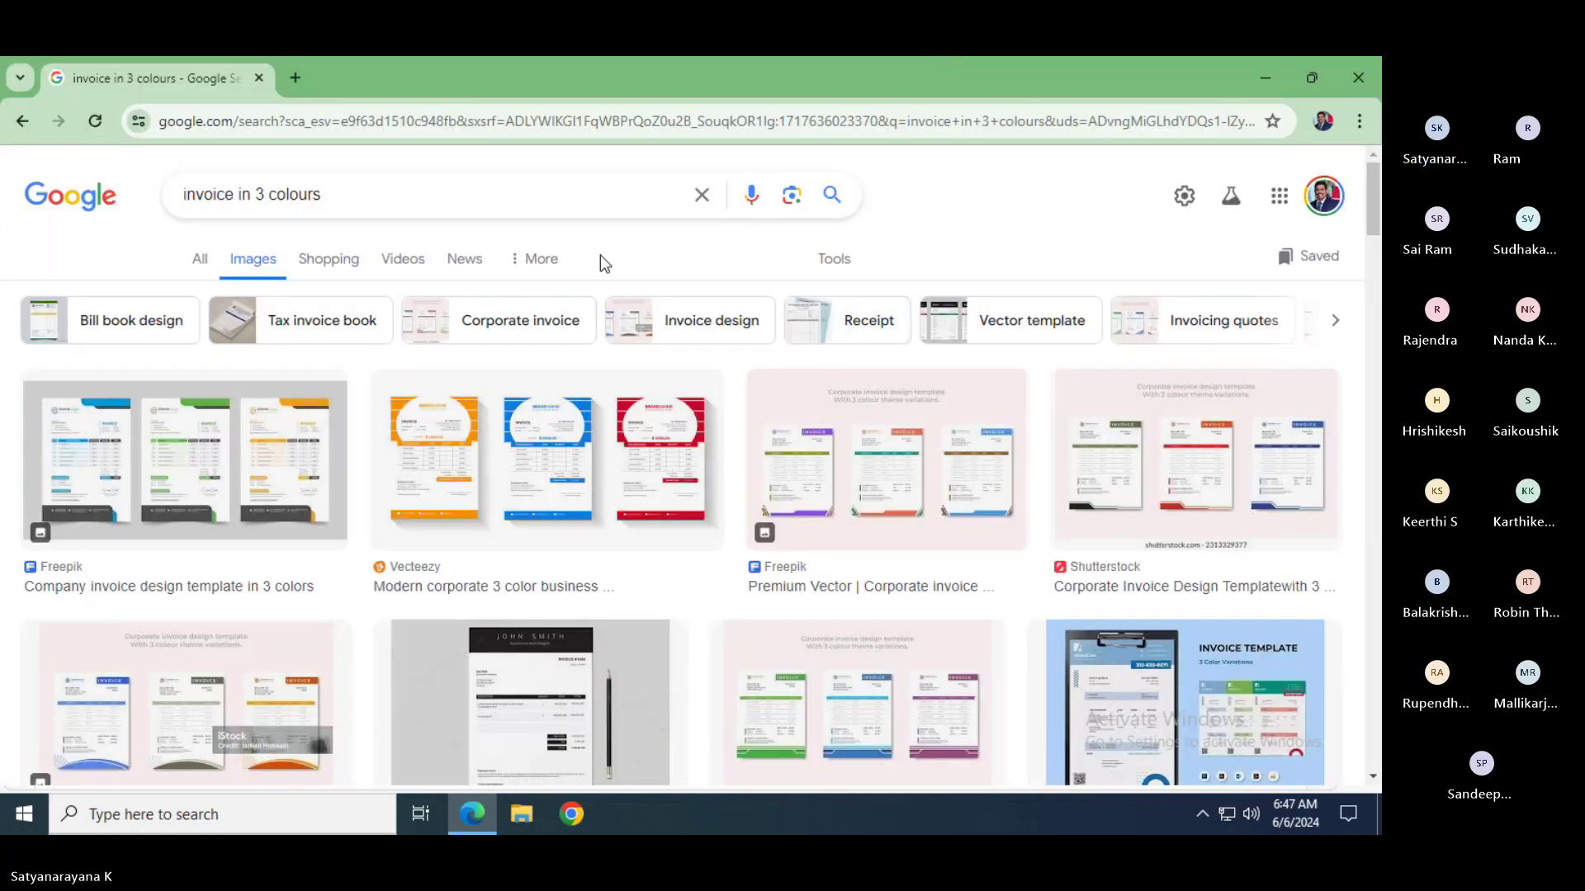
key("alt+Tab")
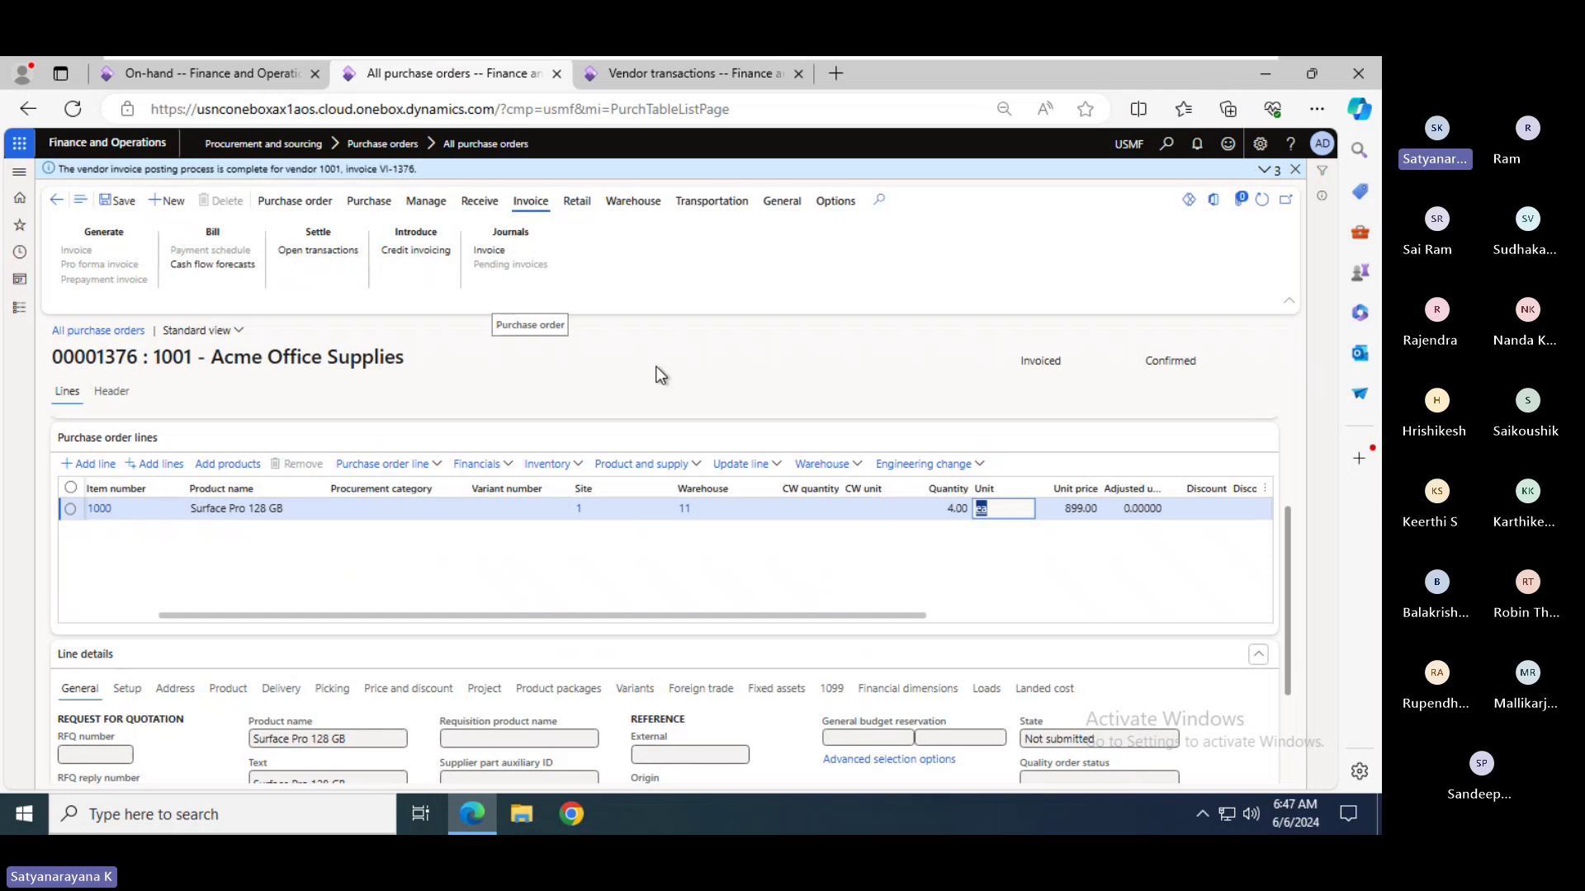
- Refresh the vendor transactions of Acme Office Supplies and select the VI-1376 transaction to check its amount
left_click(665, 77)
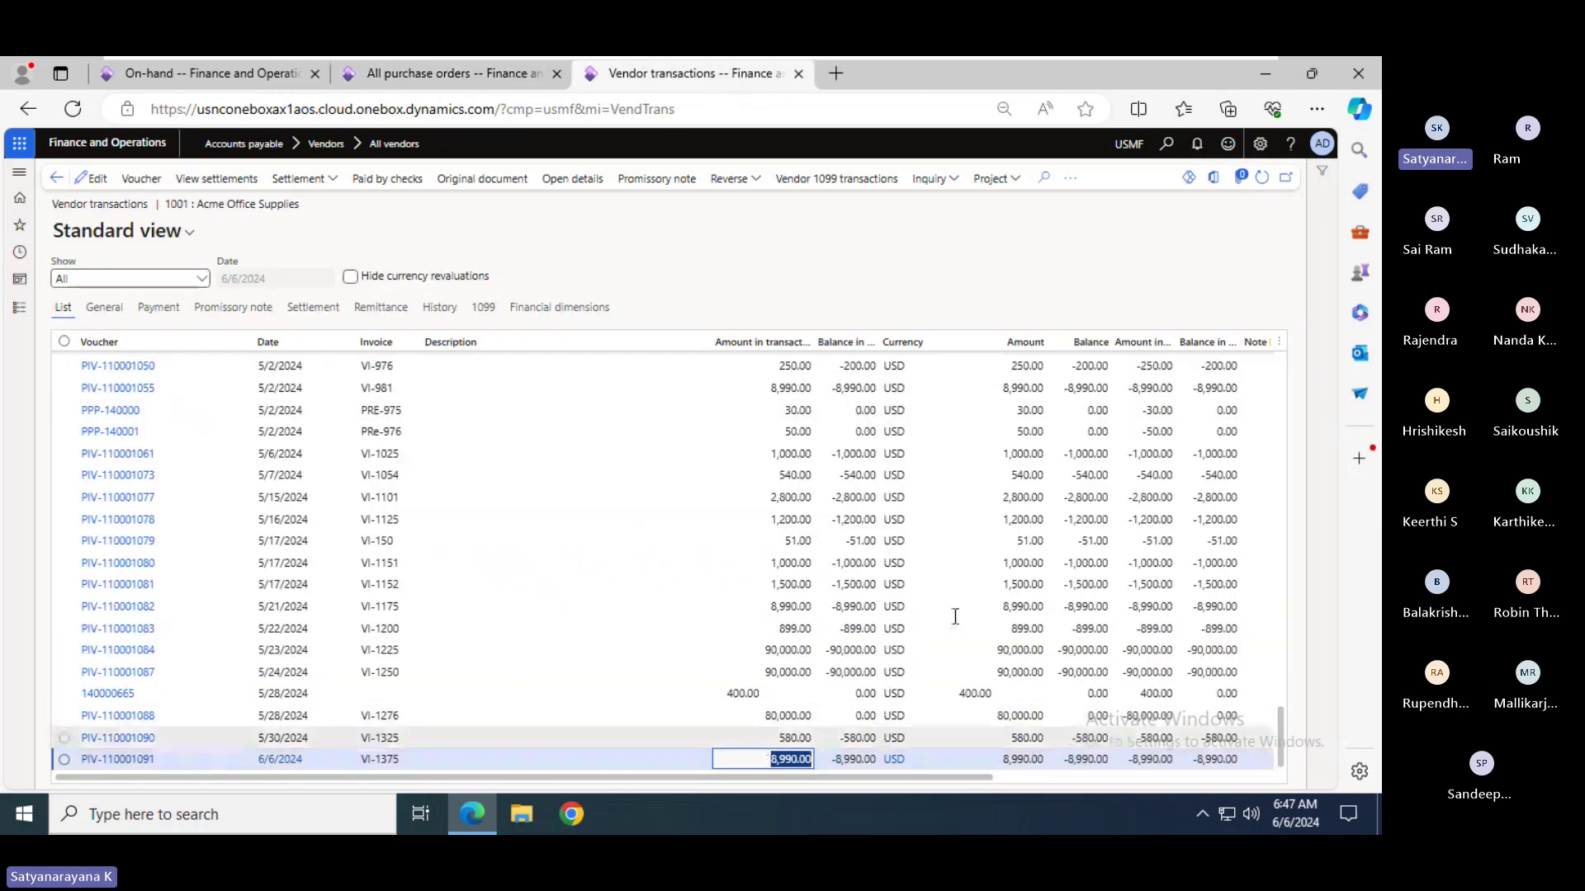
left_click(1262, 178)
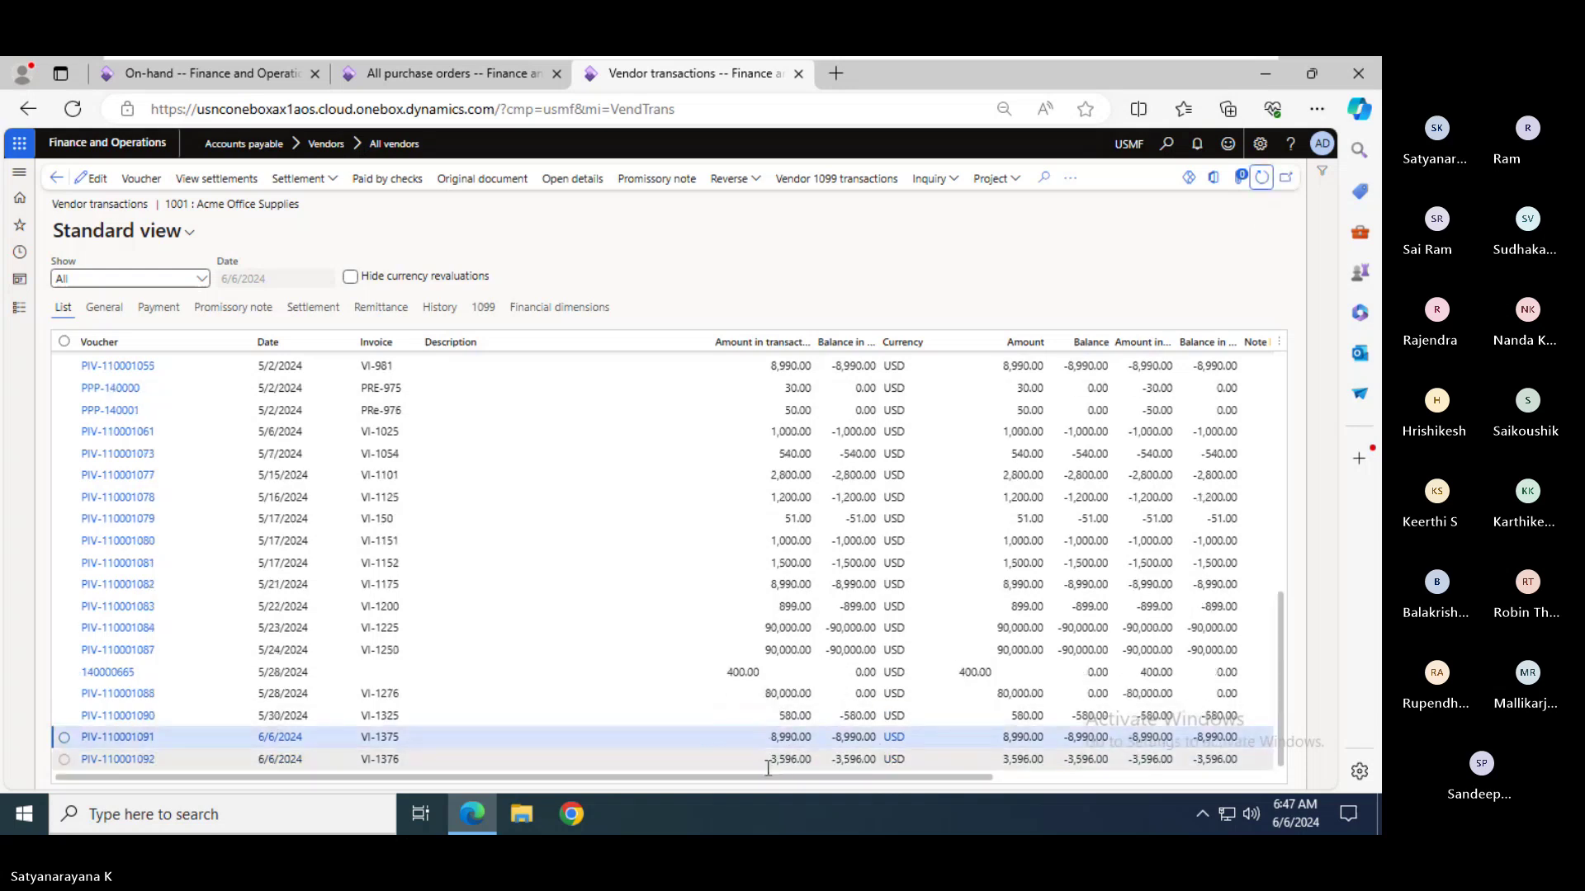
left_click(760, 765)
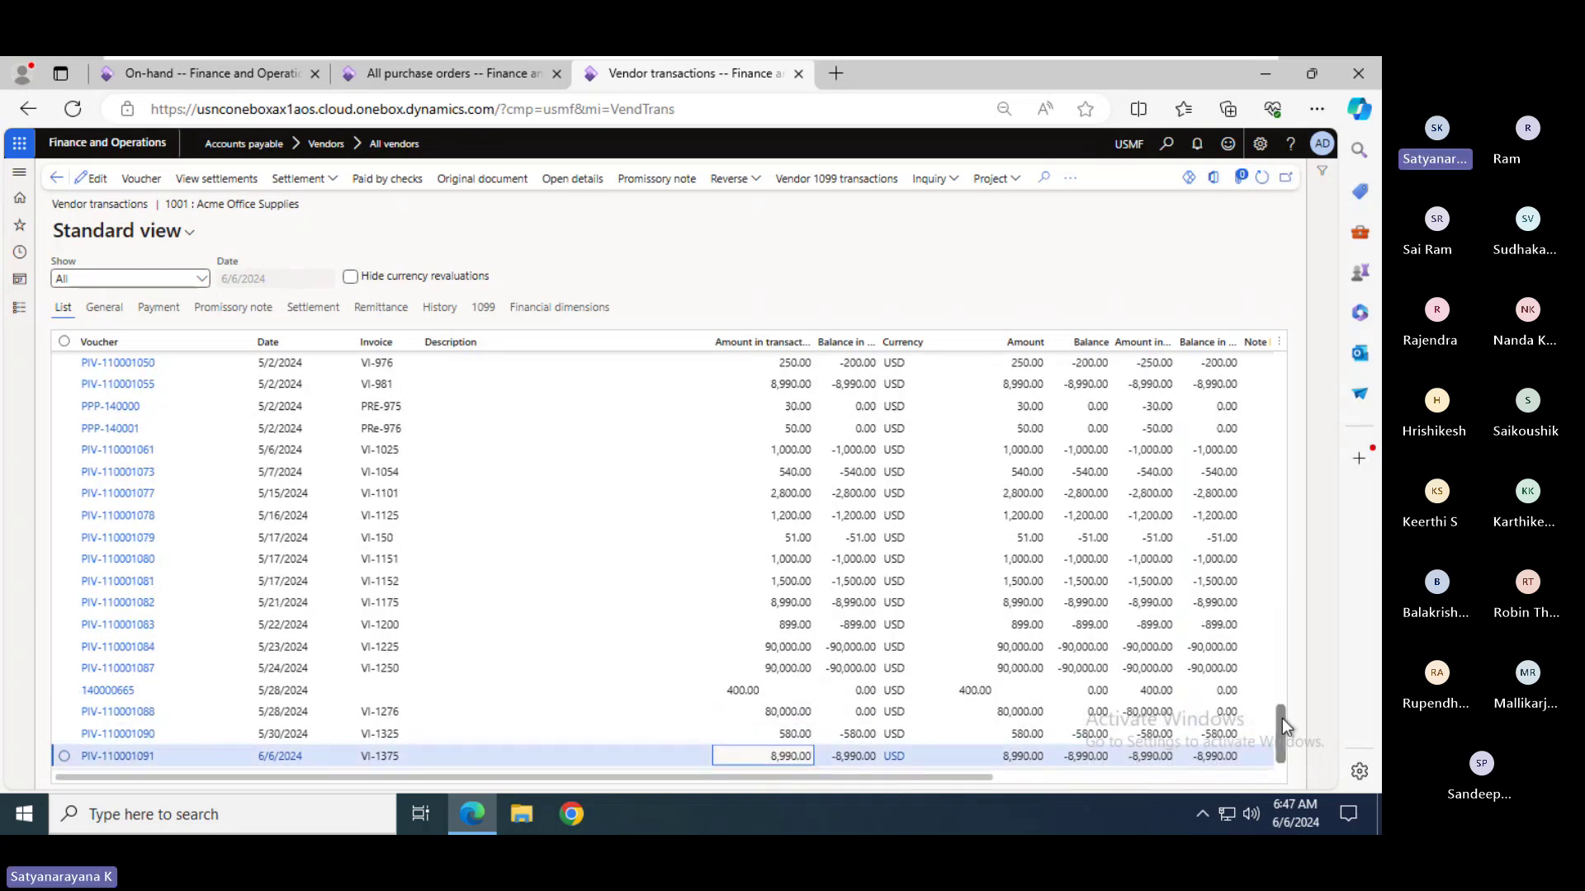
scroll(1277, 719, "down", 1)
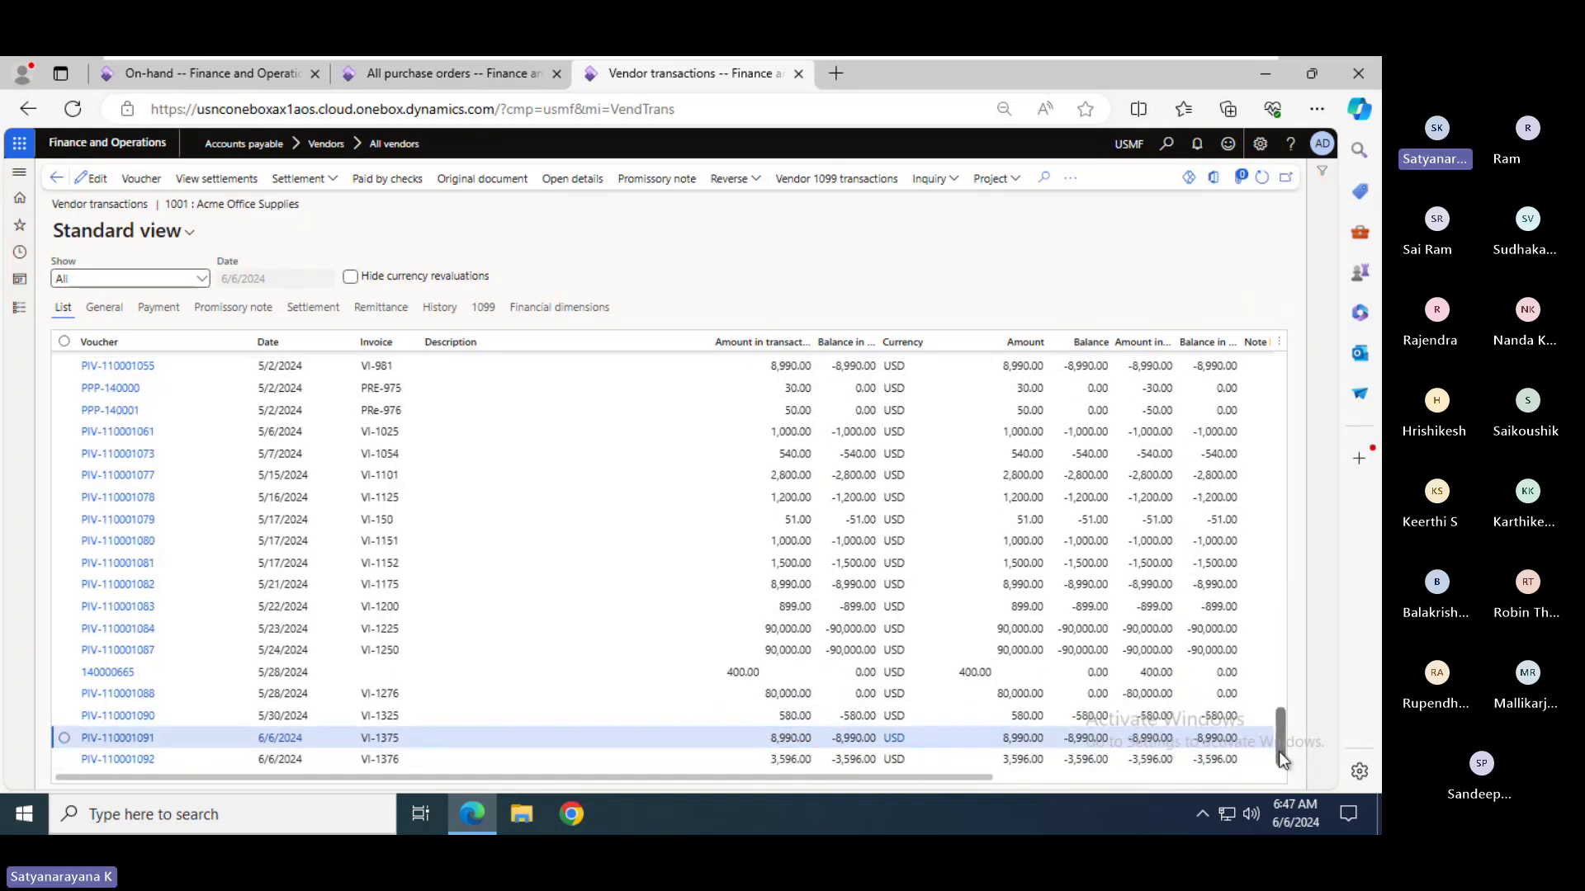
left_click(757, 759)
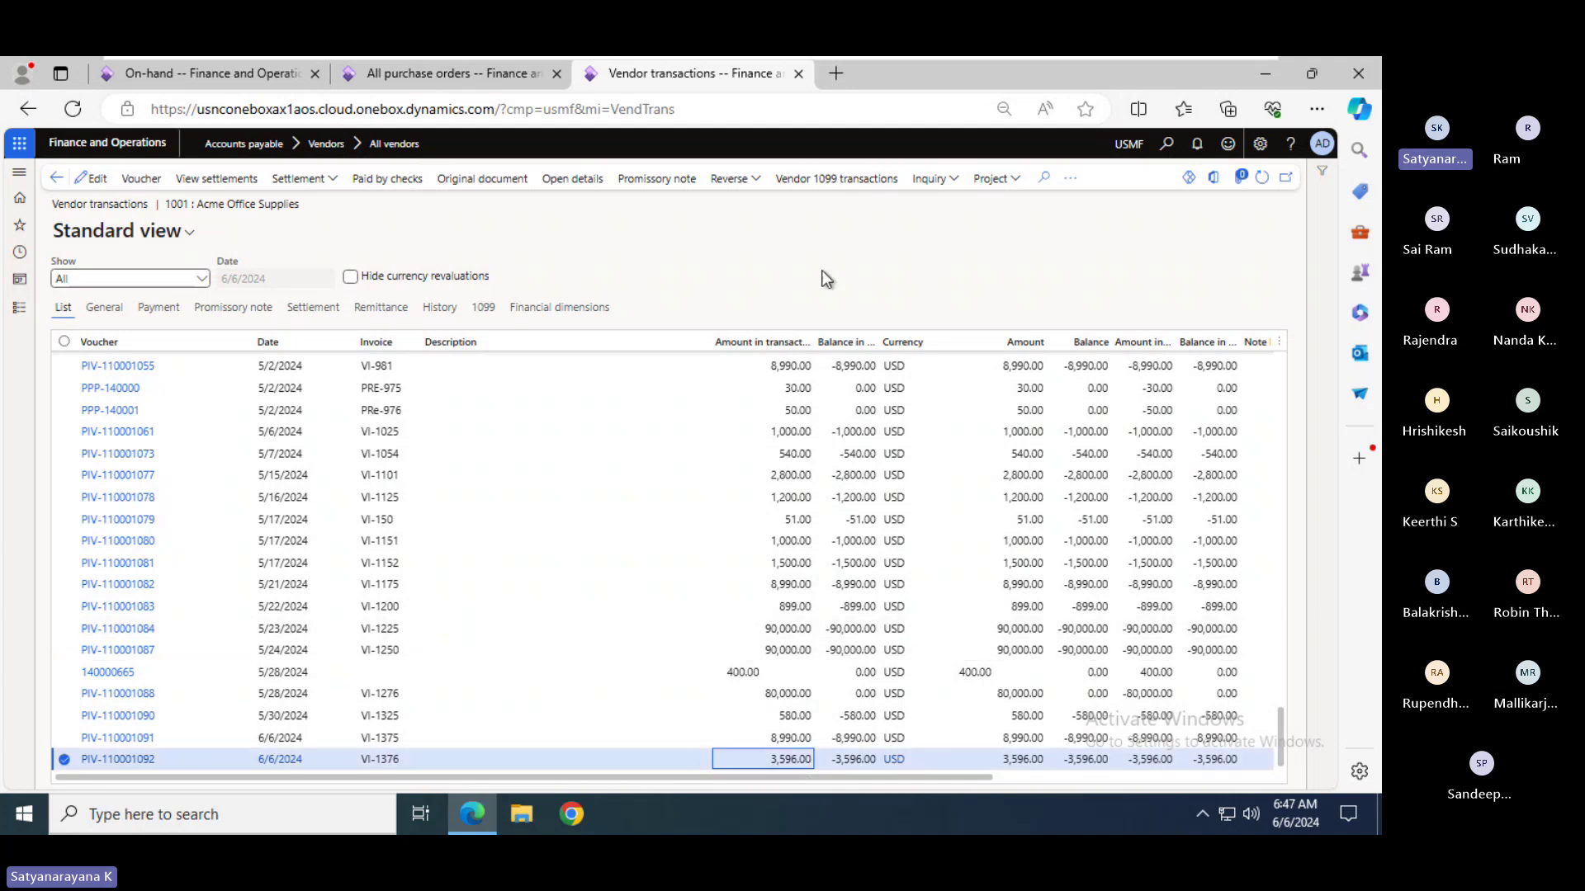
- Return to the invoiced purchase order, check its status, and switch to the PowerPoint slide on the purchase order process
left_click(437, 72)
mouse_move(1057, 58)
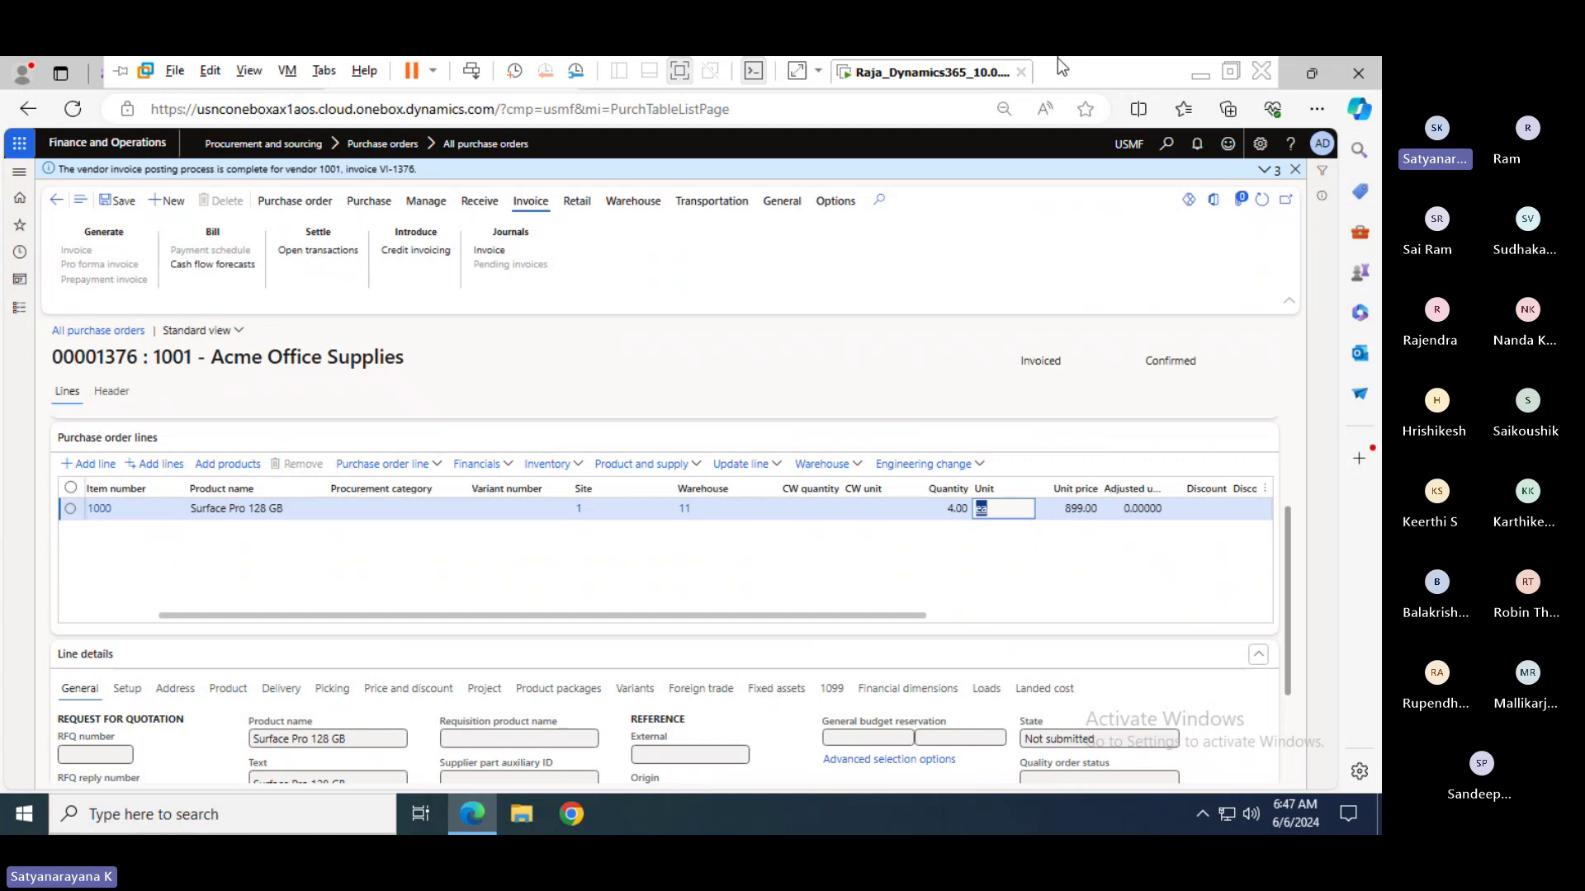
key("alt+Tab")
key("alt+Tab")
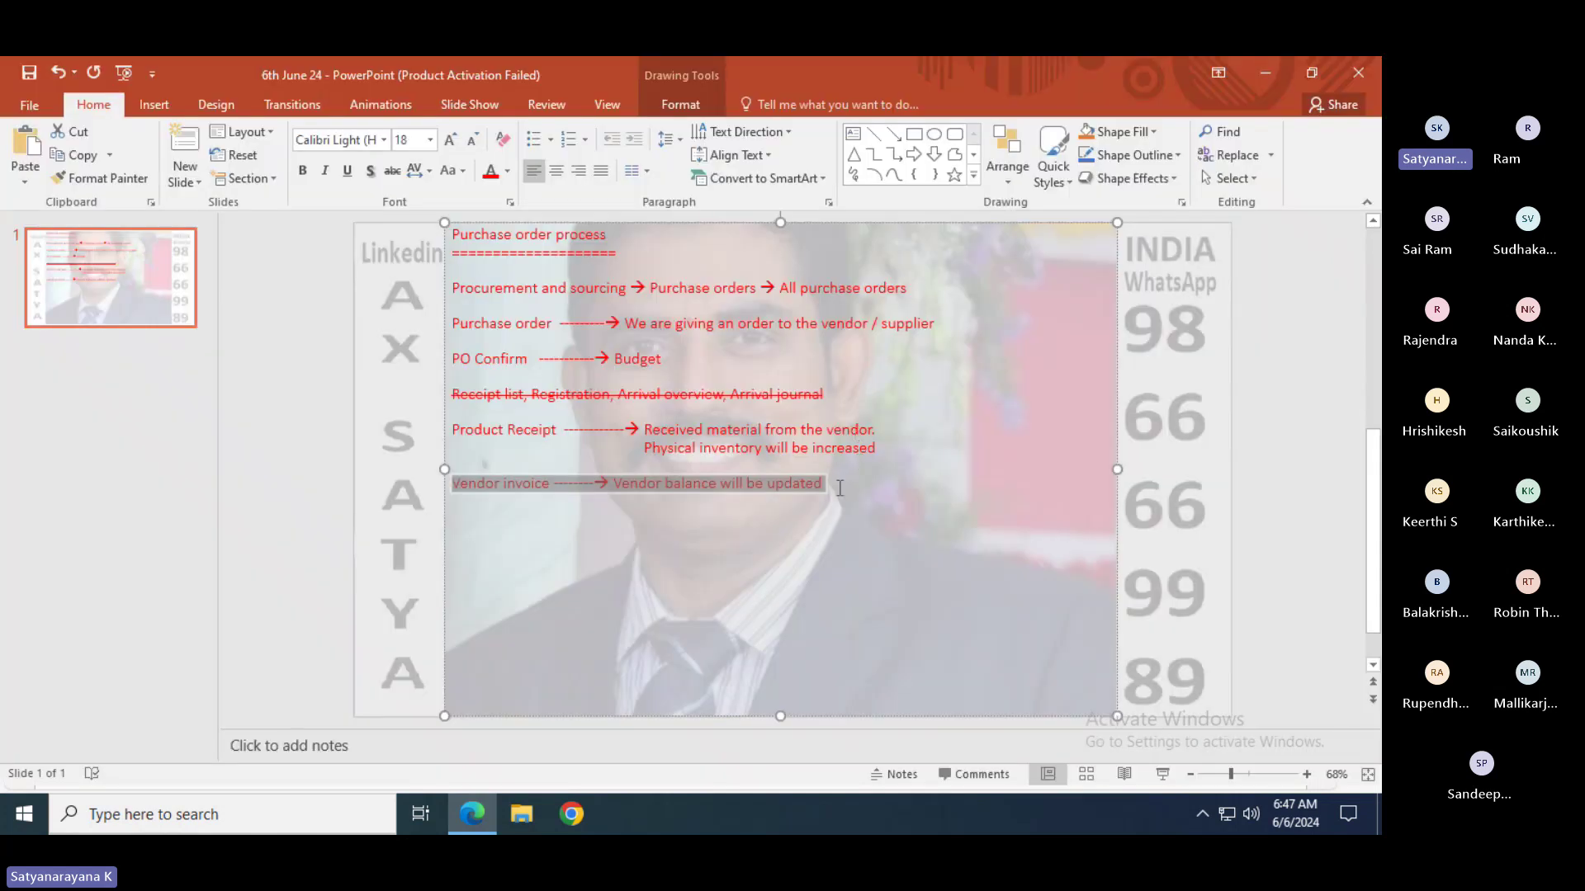
- Highlight the whole purchase order process text on the slide, then open a blank canvas in Paint
left_click_drag(826, 487, 456, 233)
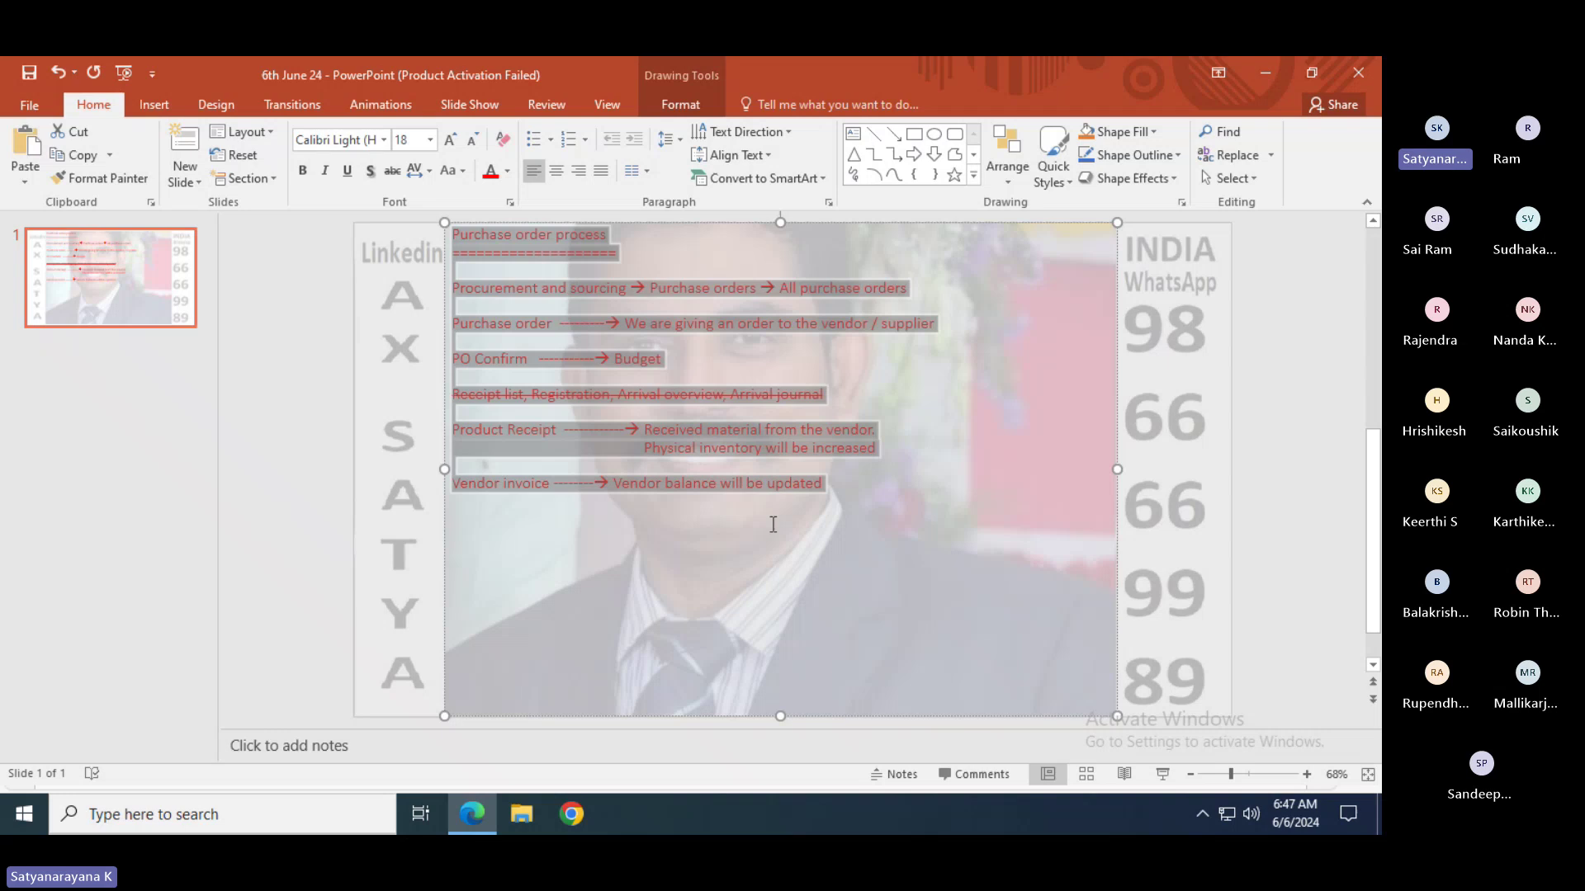
key("super")
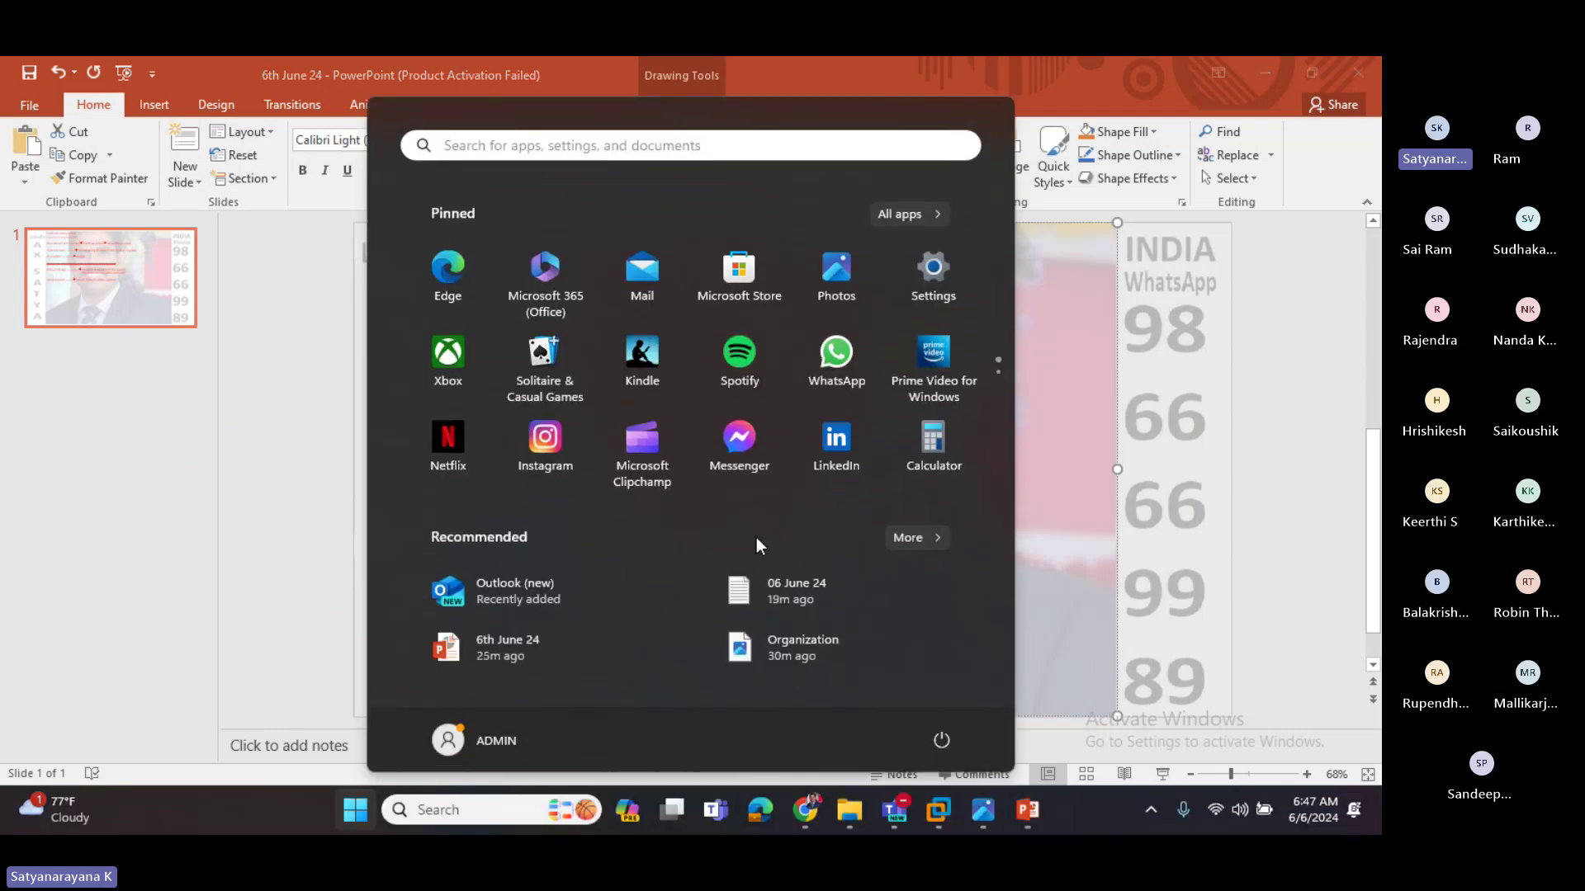
type("paint")
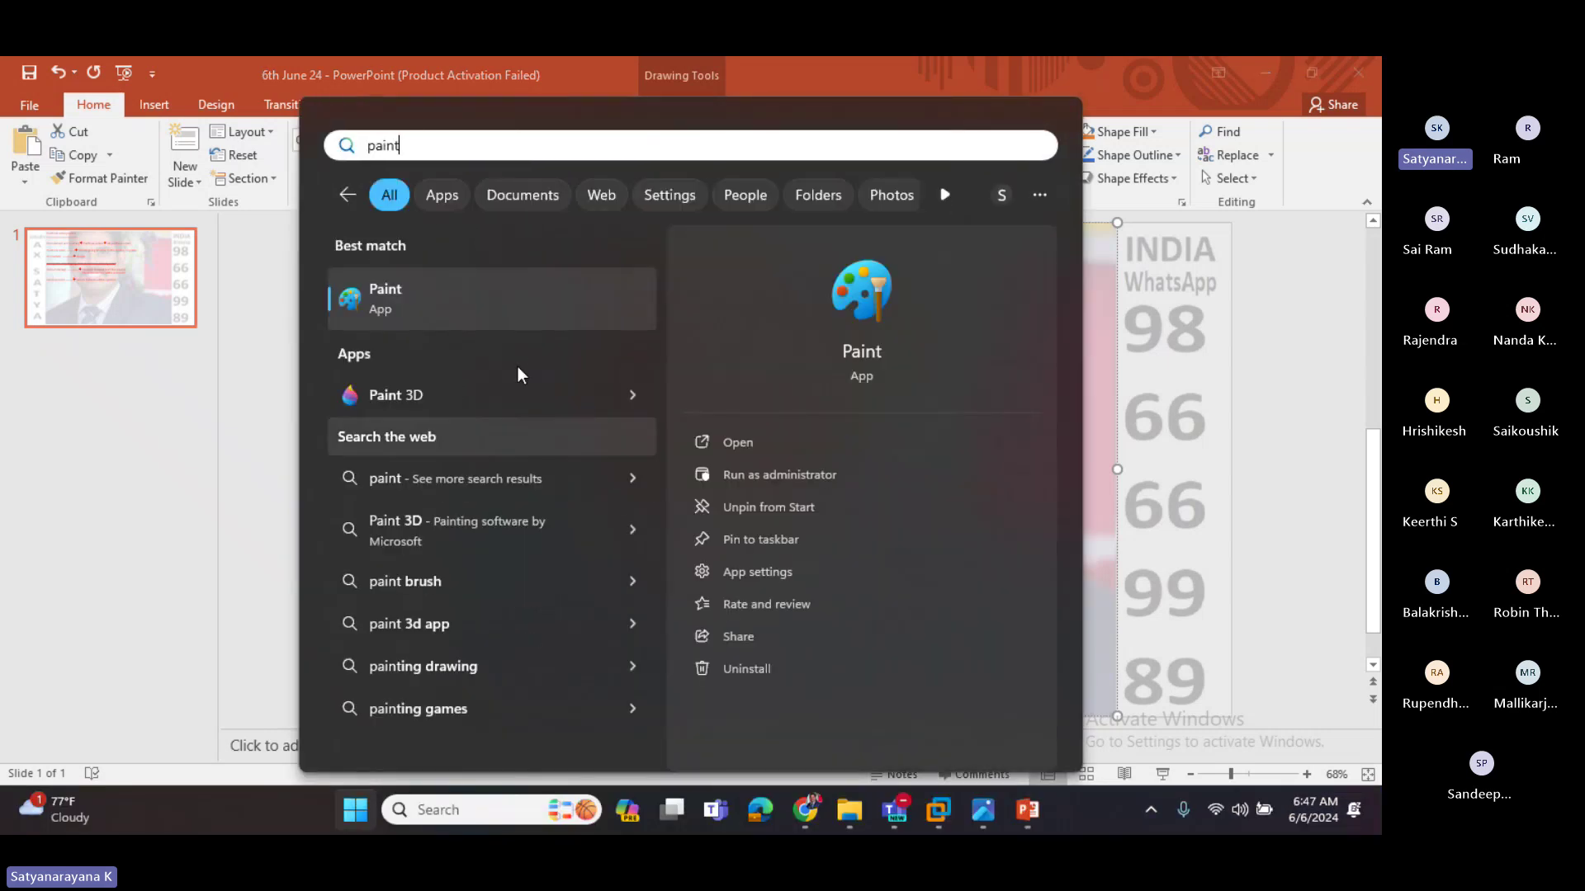
key("Escape")
key("Escape")
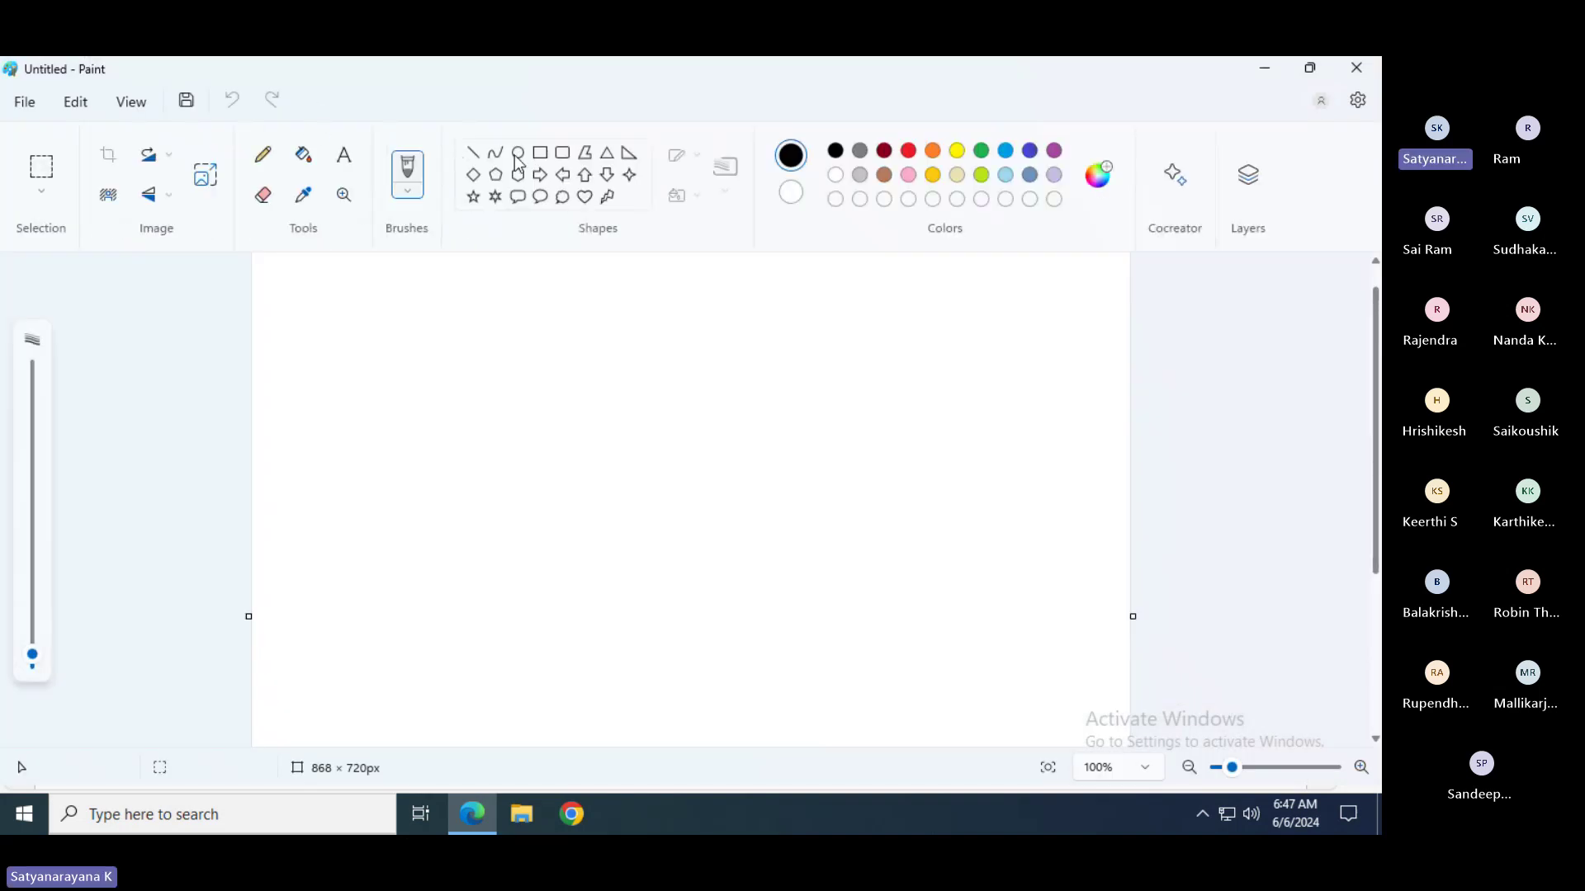
- Draw a large black ellipse on the canvas and a tiny ellipse of about 19 × 13 px inside it
left_click(517, 157)
left_click_drag(426, 352, 809, 684)
left_click(661, 279)
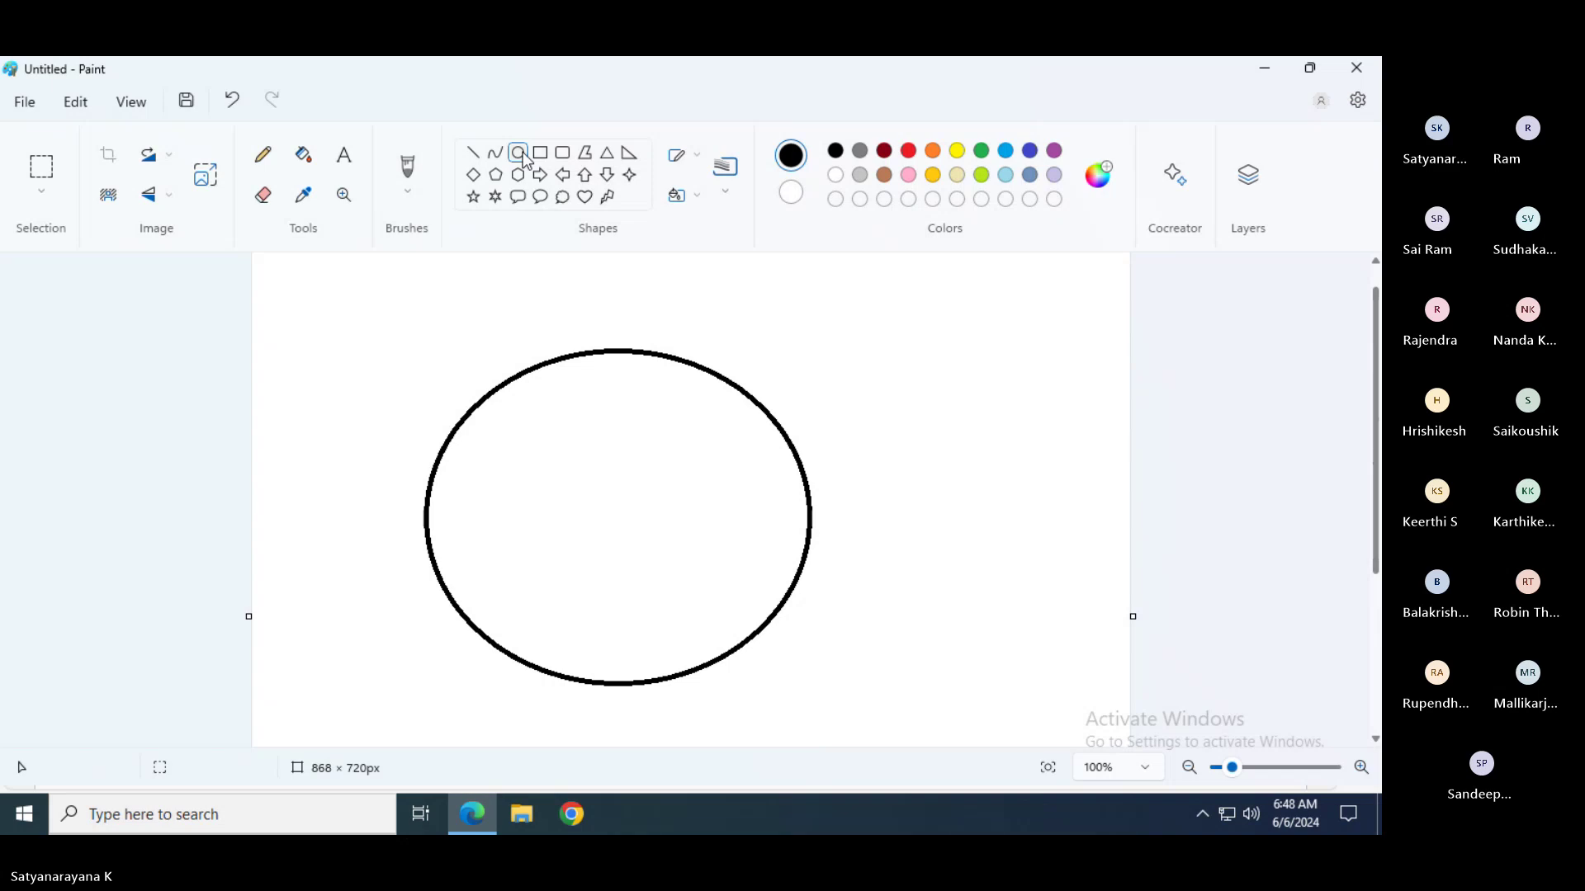
left_click_drag(569, 492, 589, 505)
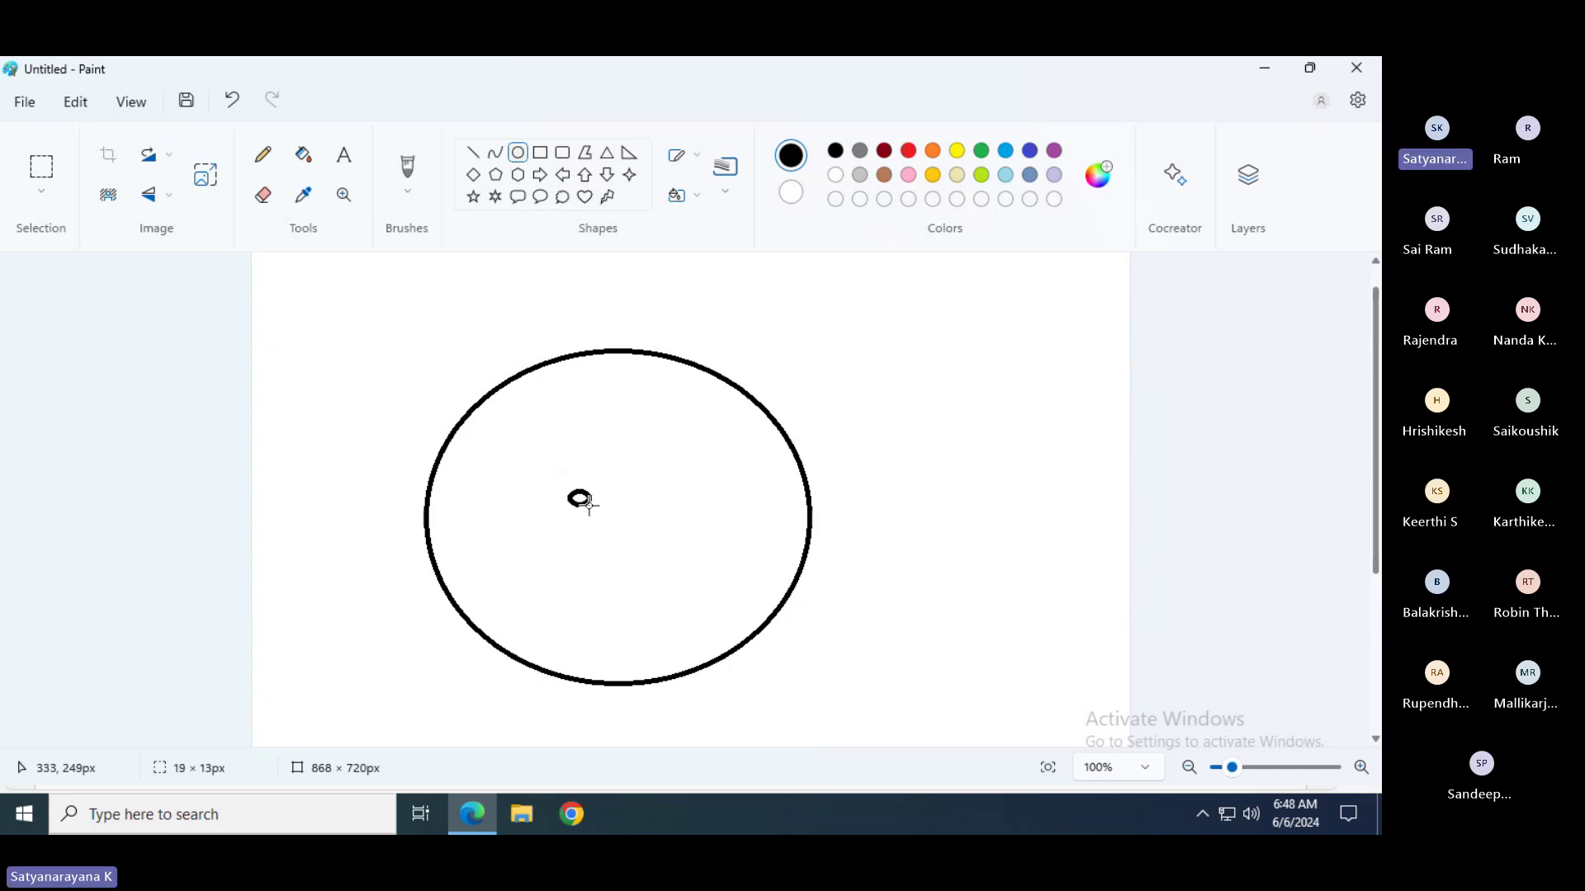
left_click(847, 487)
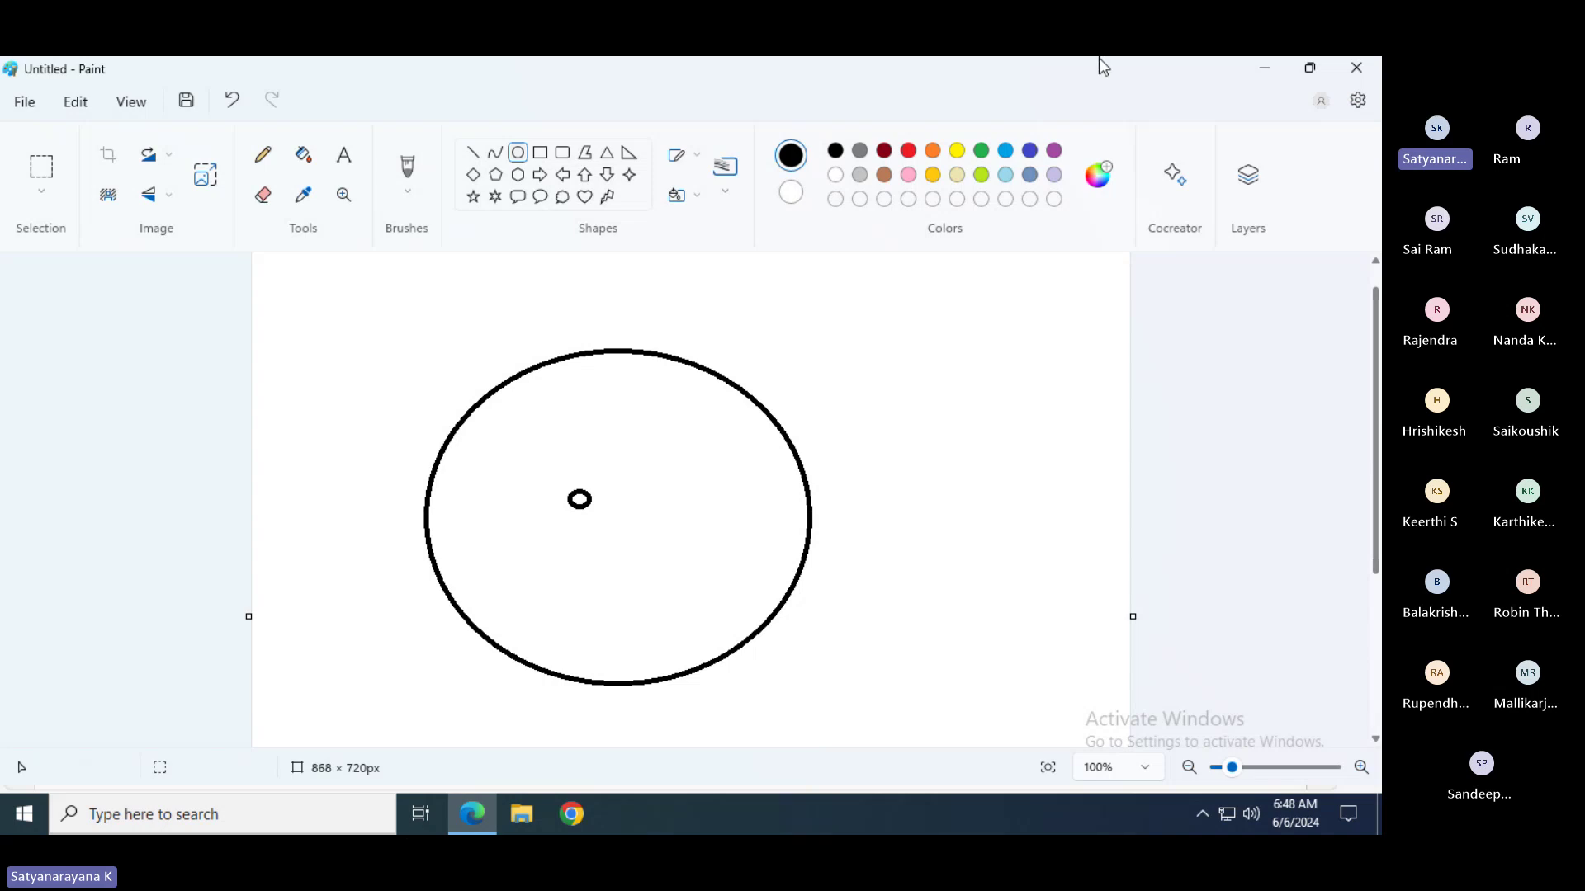
- Return to the PowerPoint slide, highlight the struck-through "Receipt list, Registration, Arrival overview, Arrival journal" line, and clear the selection
key("alt+Tab")
left_click(842, 368)
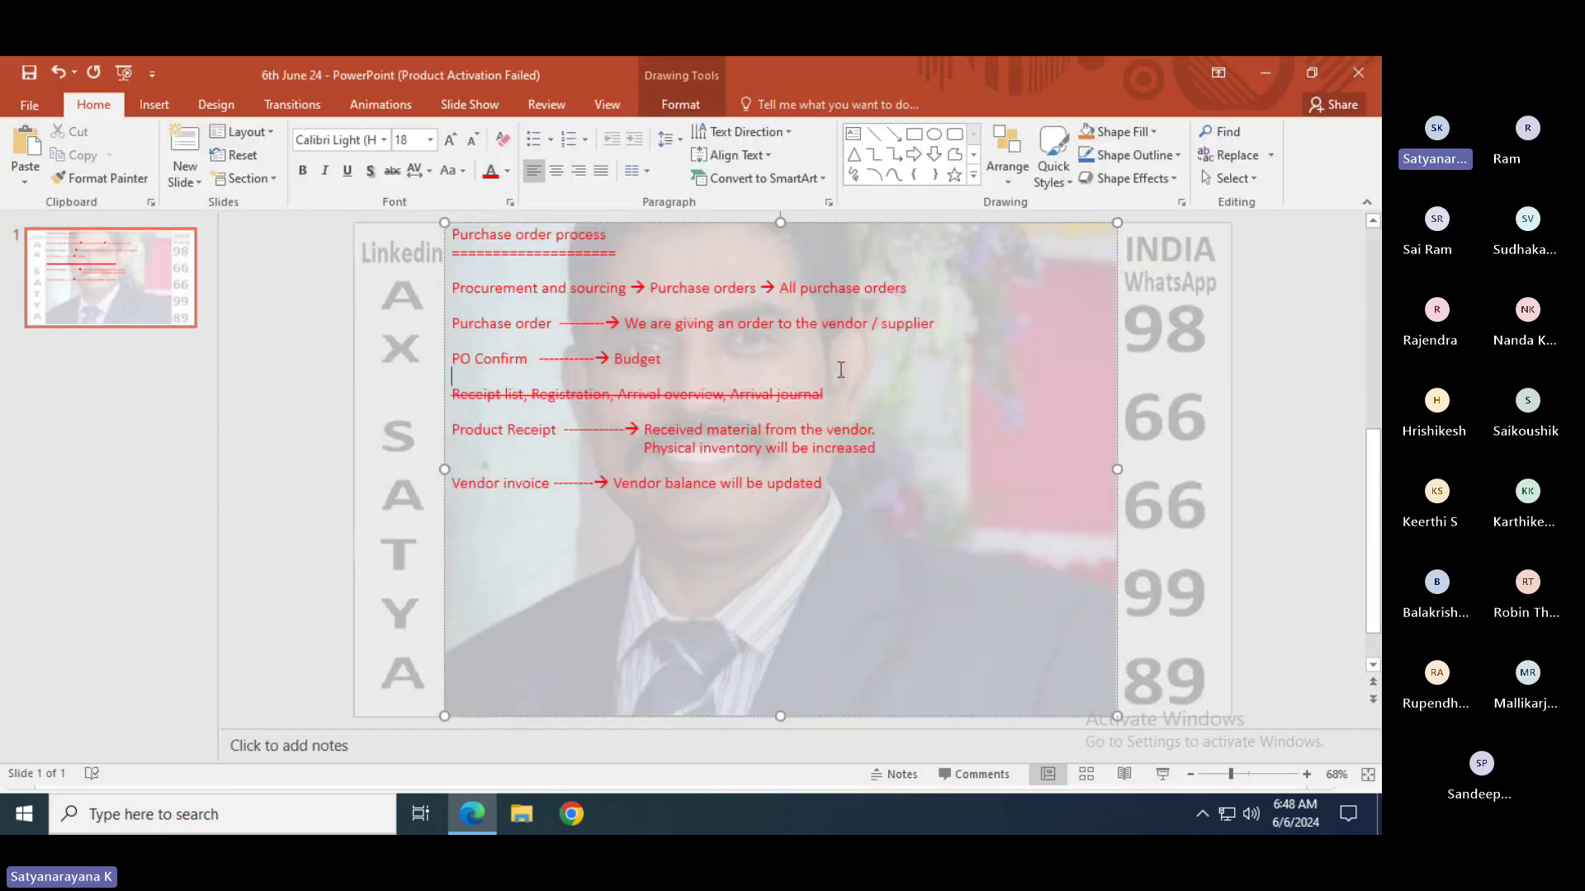
left_click_drag(838, 399, 452, 397)
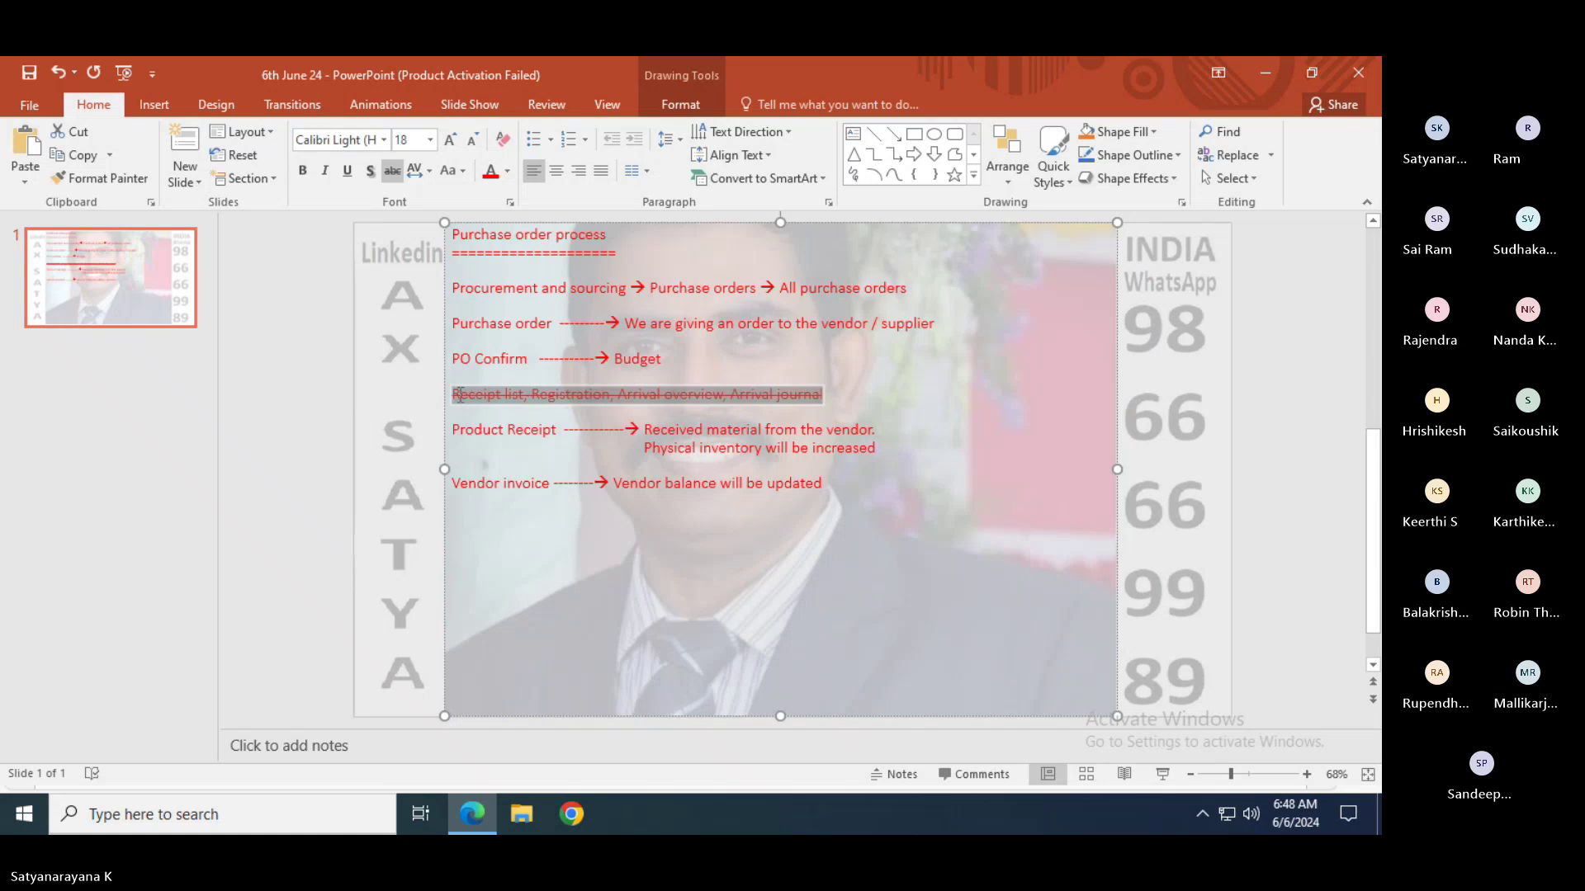
left_click(1271, 407)
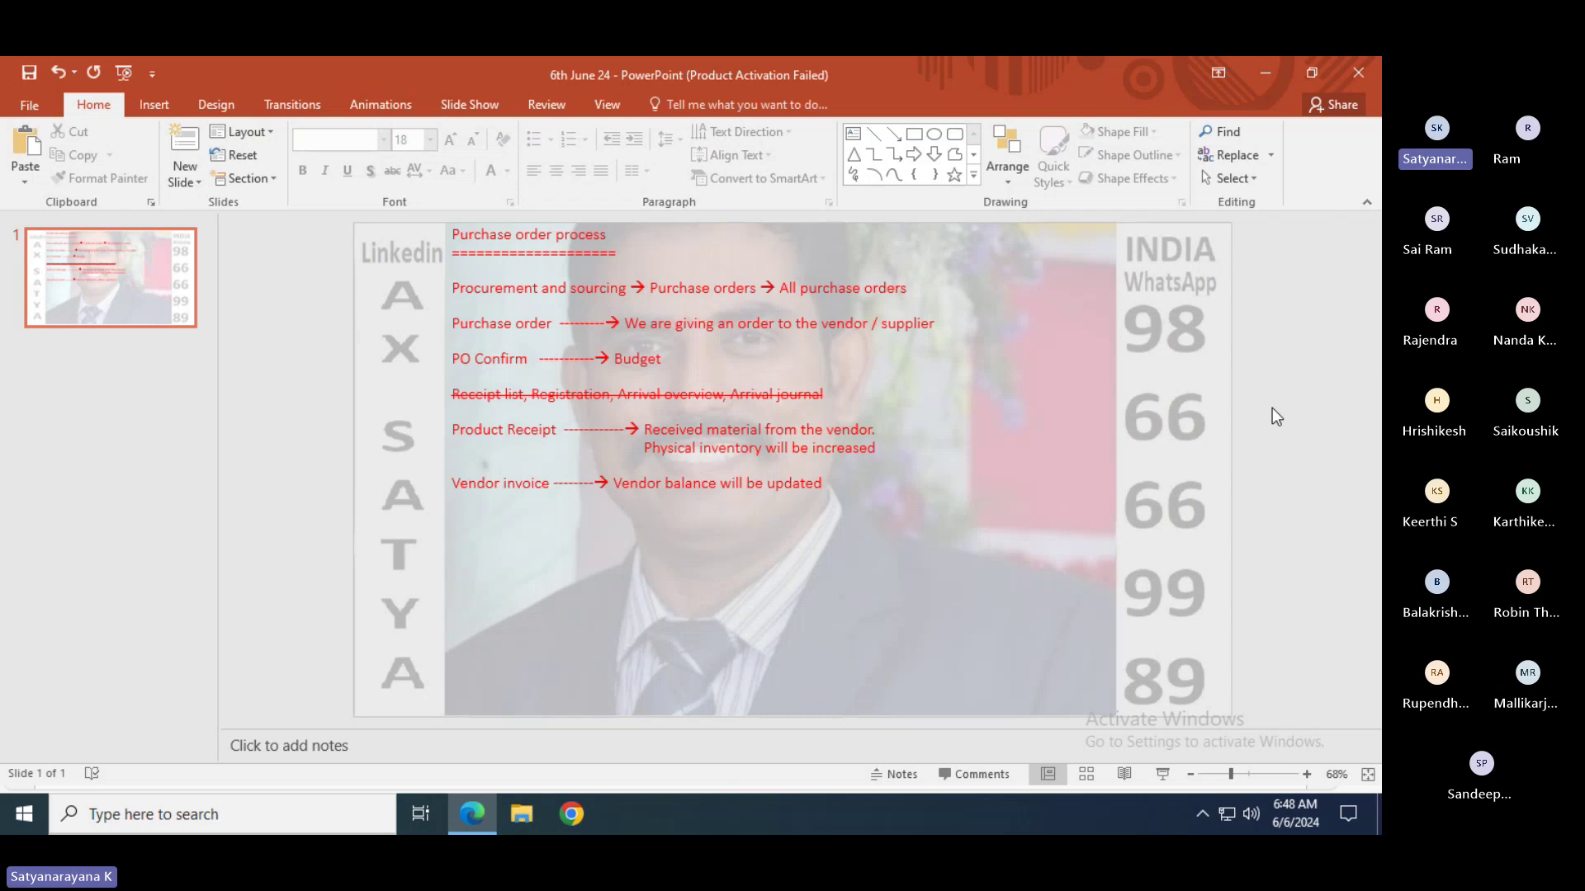
- Switch to the 6AM B115 TL folder in File Explorer and open the "06 June 24" text file in a maximized window
key("alt+Tab")
key("alt+Tab")
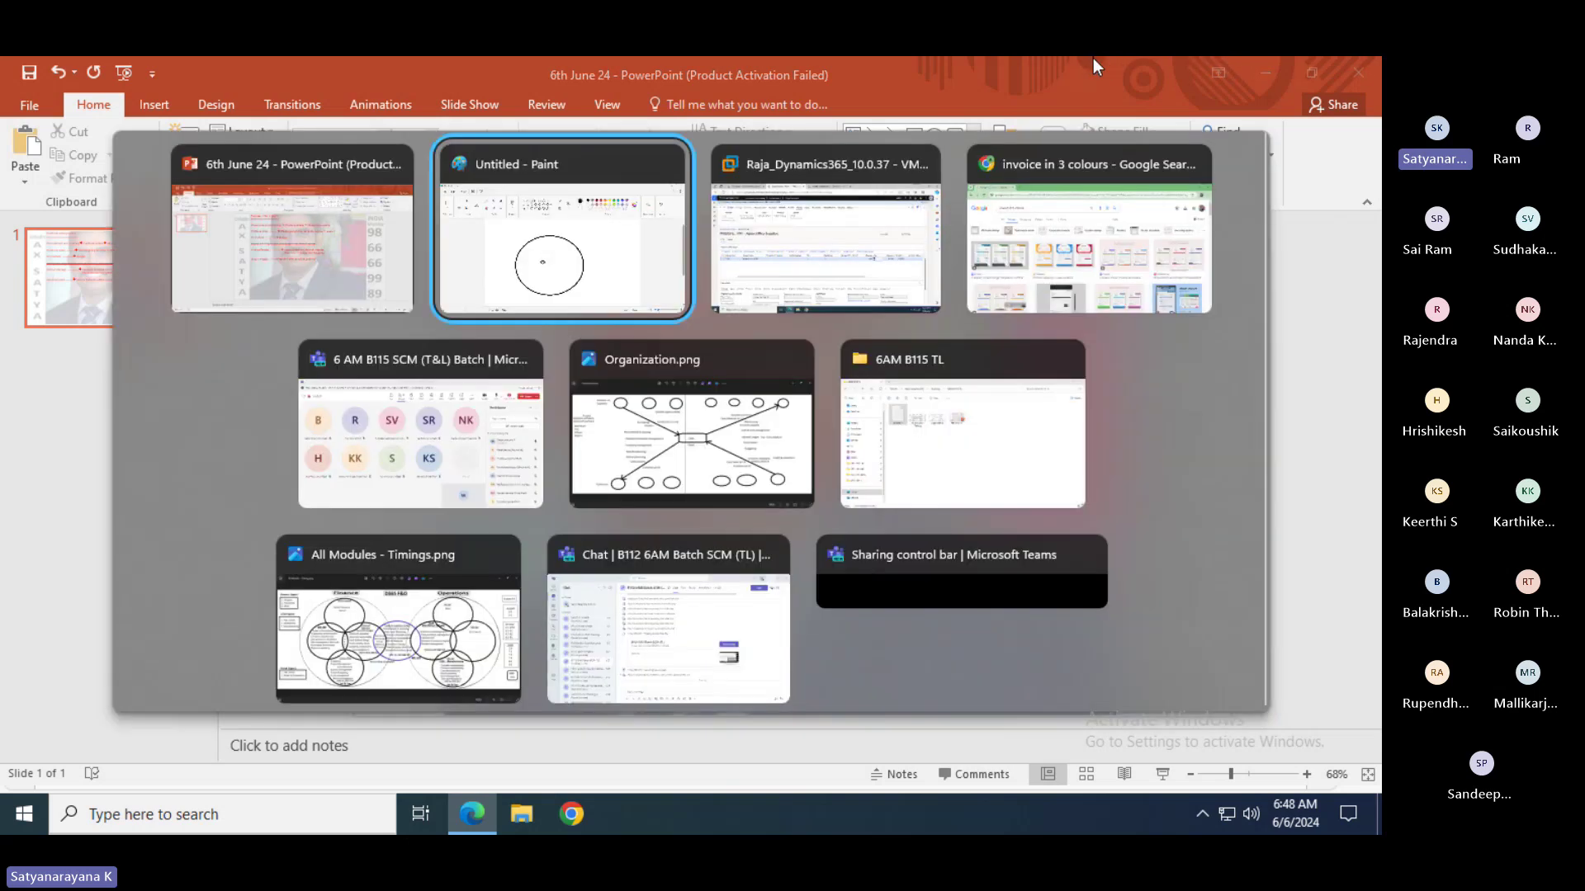
key("alt+Tab")
key("alt+Tab")
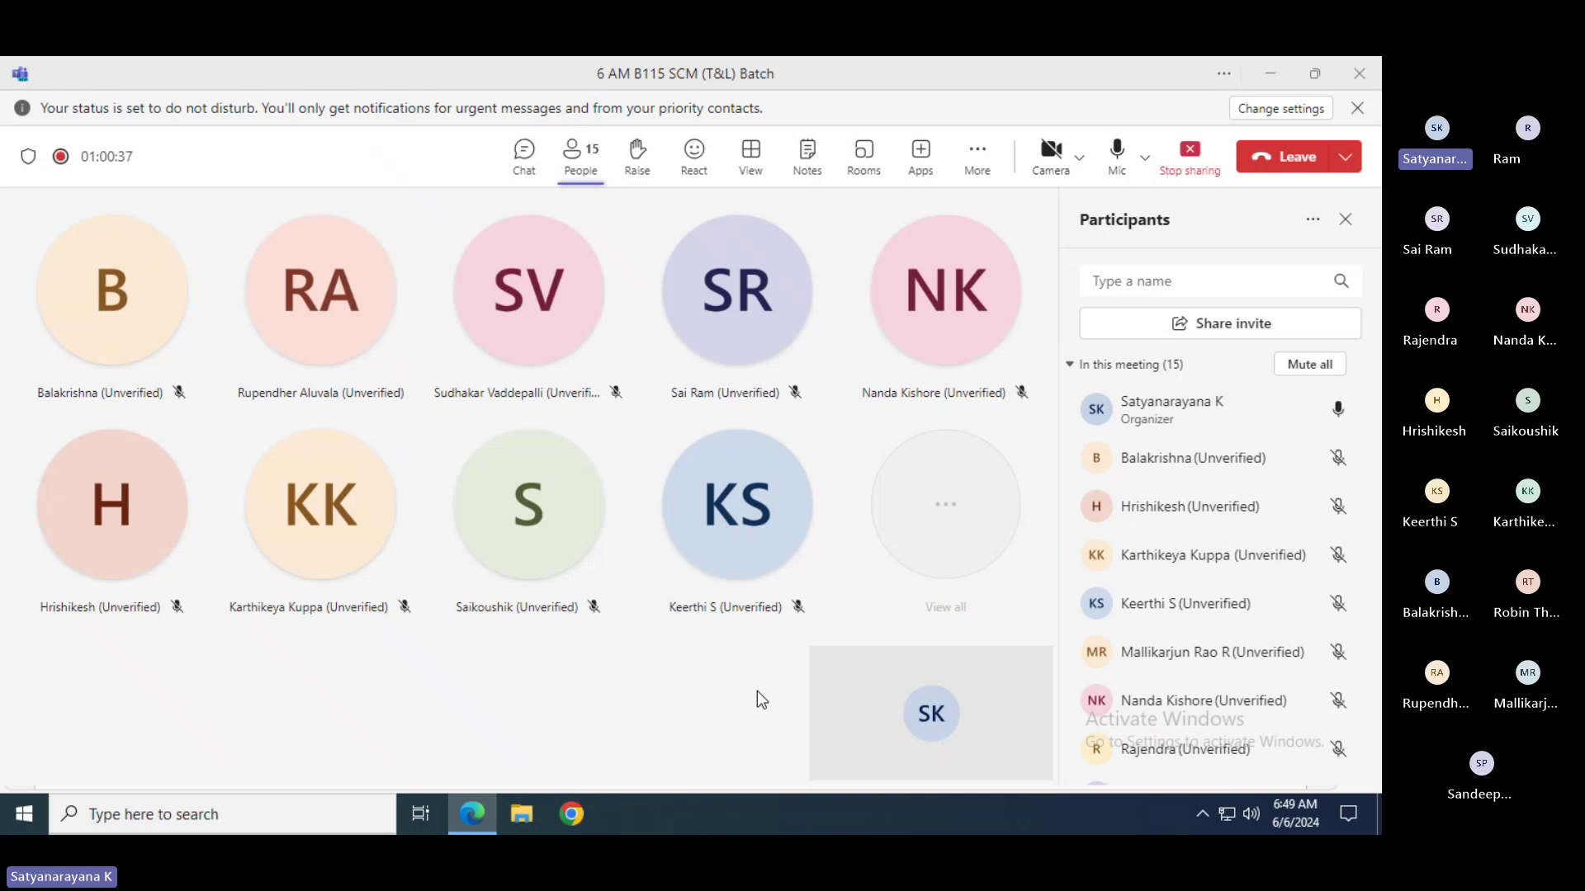
key("alt+Tab")
key("alt+Tab")
key("alt+Tab")
key("alt+Tab")
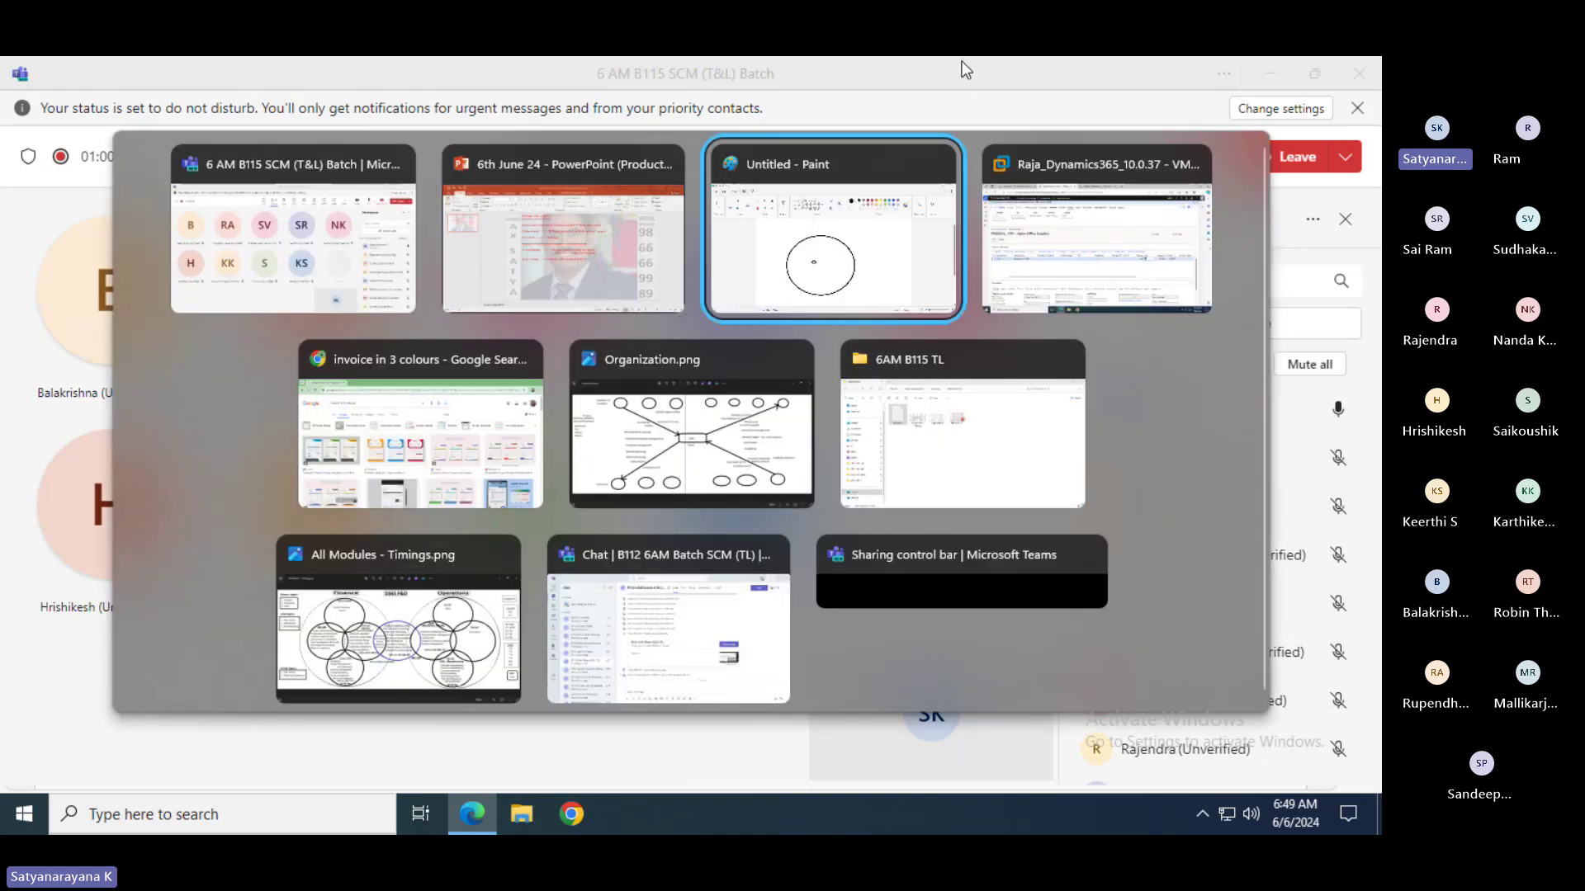
key("alt+Tab")
key("alt+Tab")
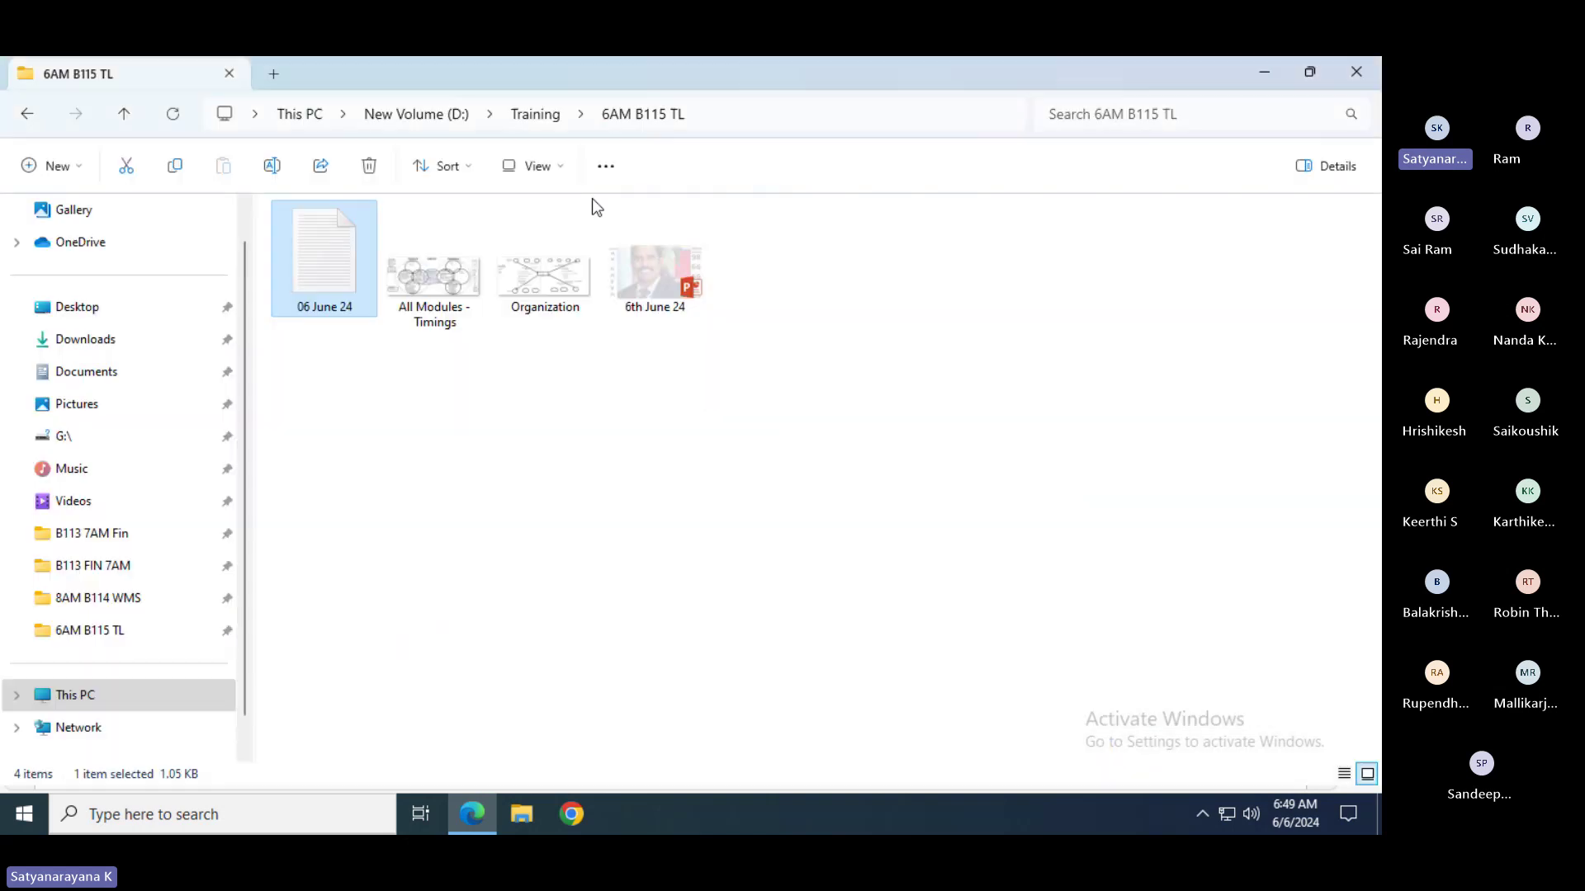
double_click(307, 269)
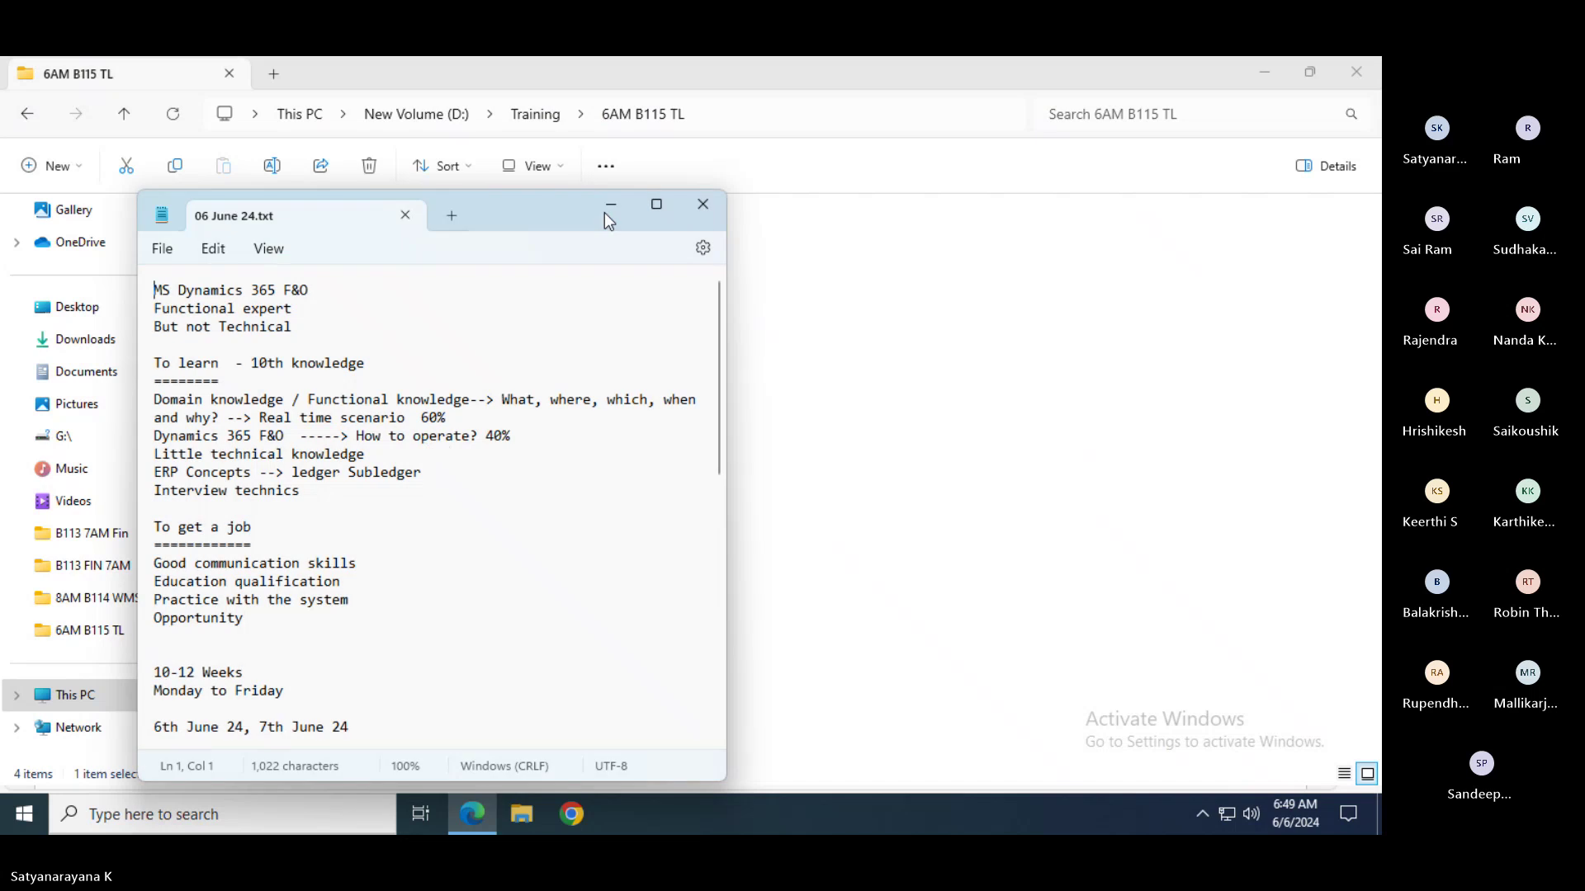
left_click(656, 207)
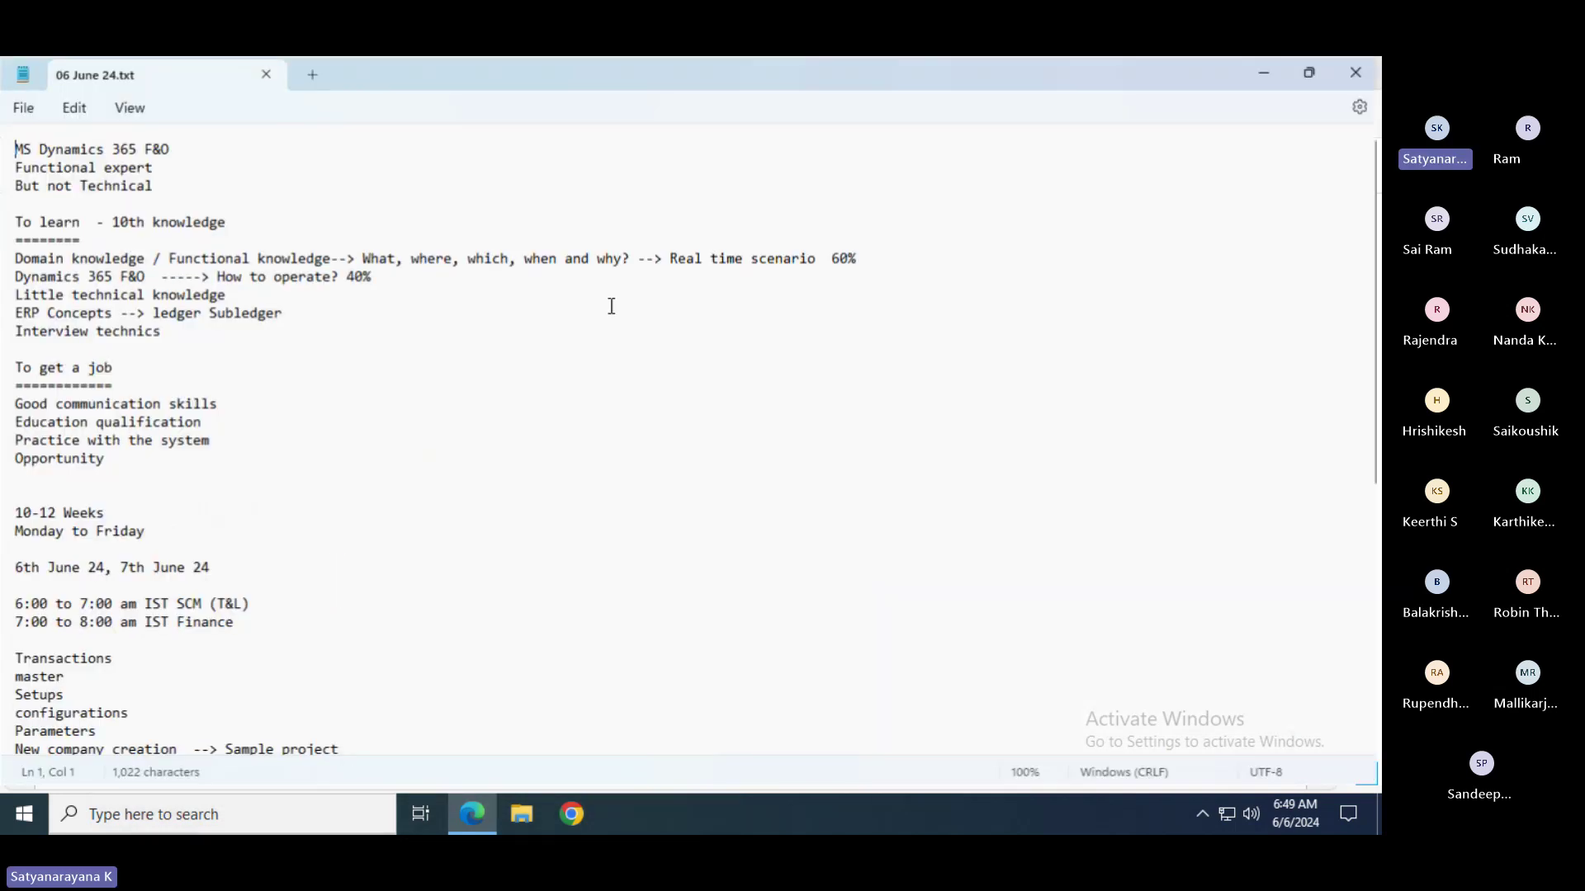
- Highlight the Setups, configurations and Parameters lines in the notes, followed by the "New company creation --> Sample project" line
left_click(293, 469)
key("Down")
scroll(294, 469, "down", 3)
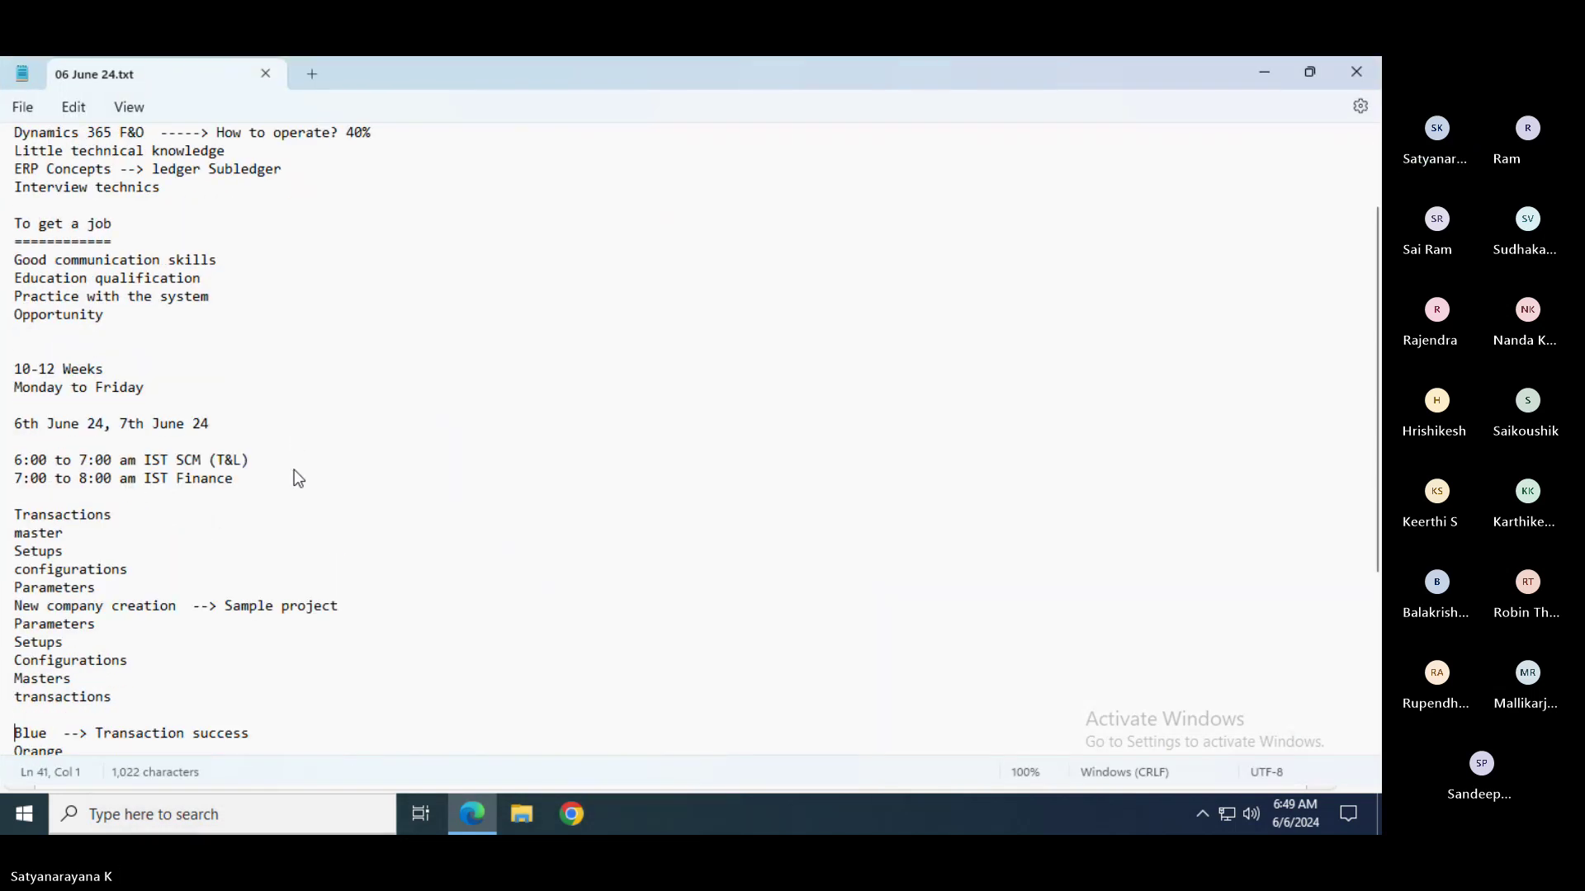
left_click(113, 520)
left_click_drag(113, 520, 109, 591)
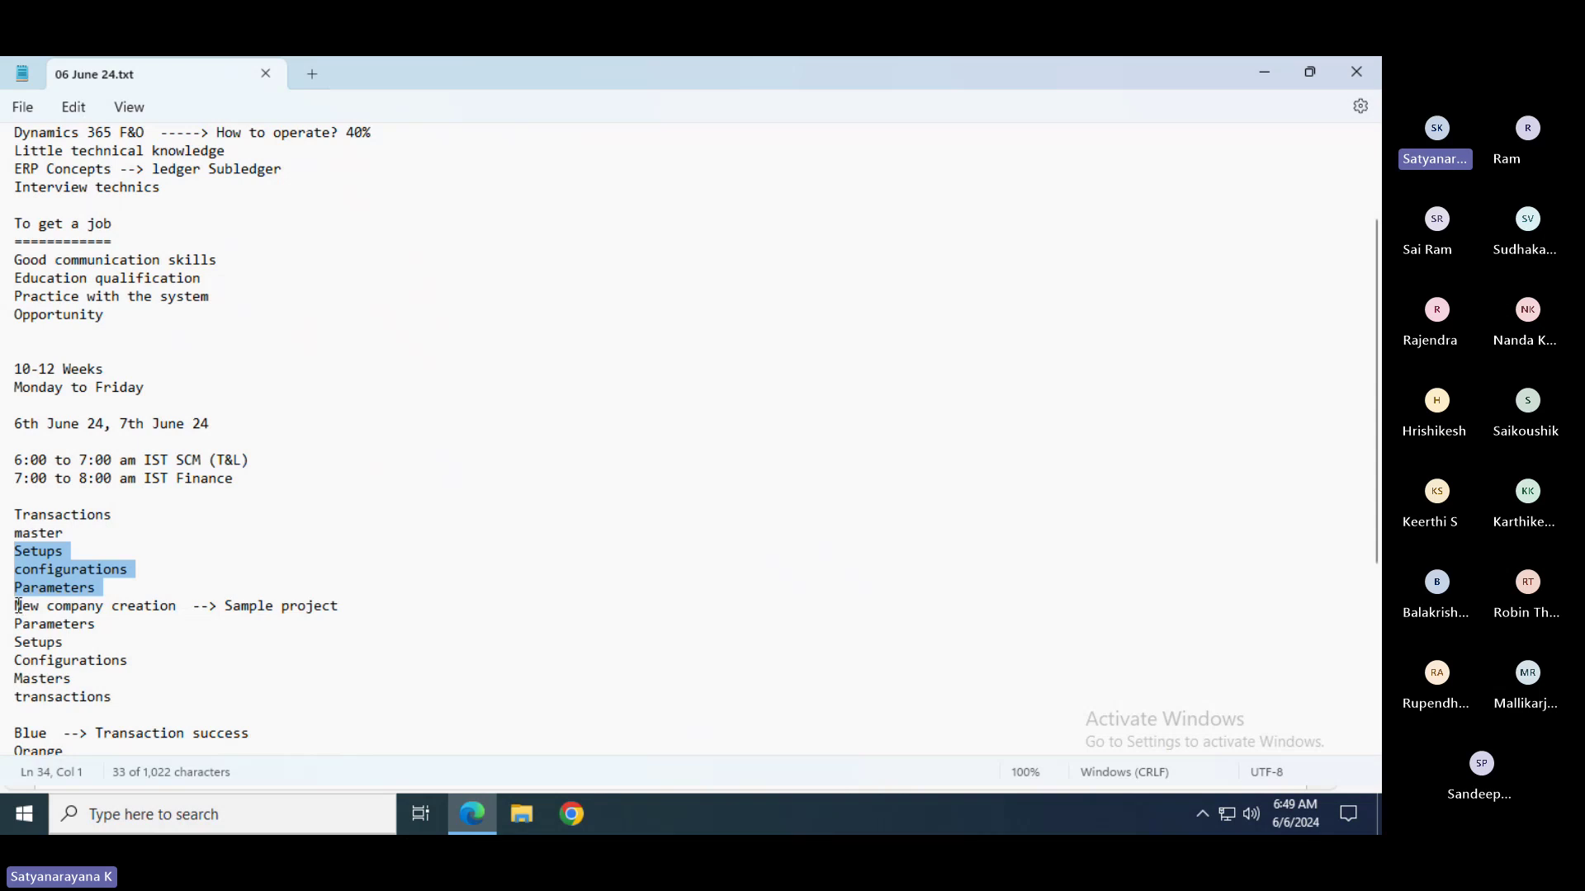
left_click_drag(17, 606, 341, 613)
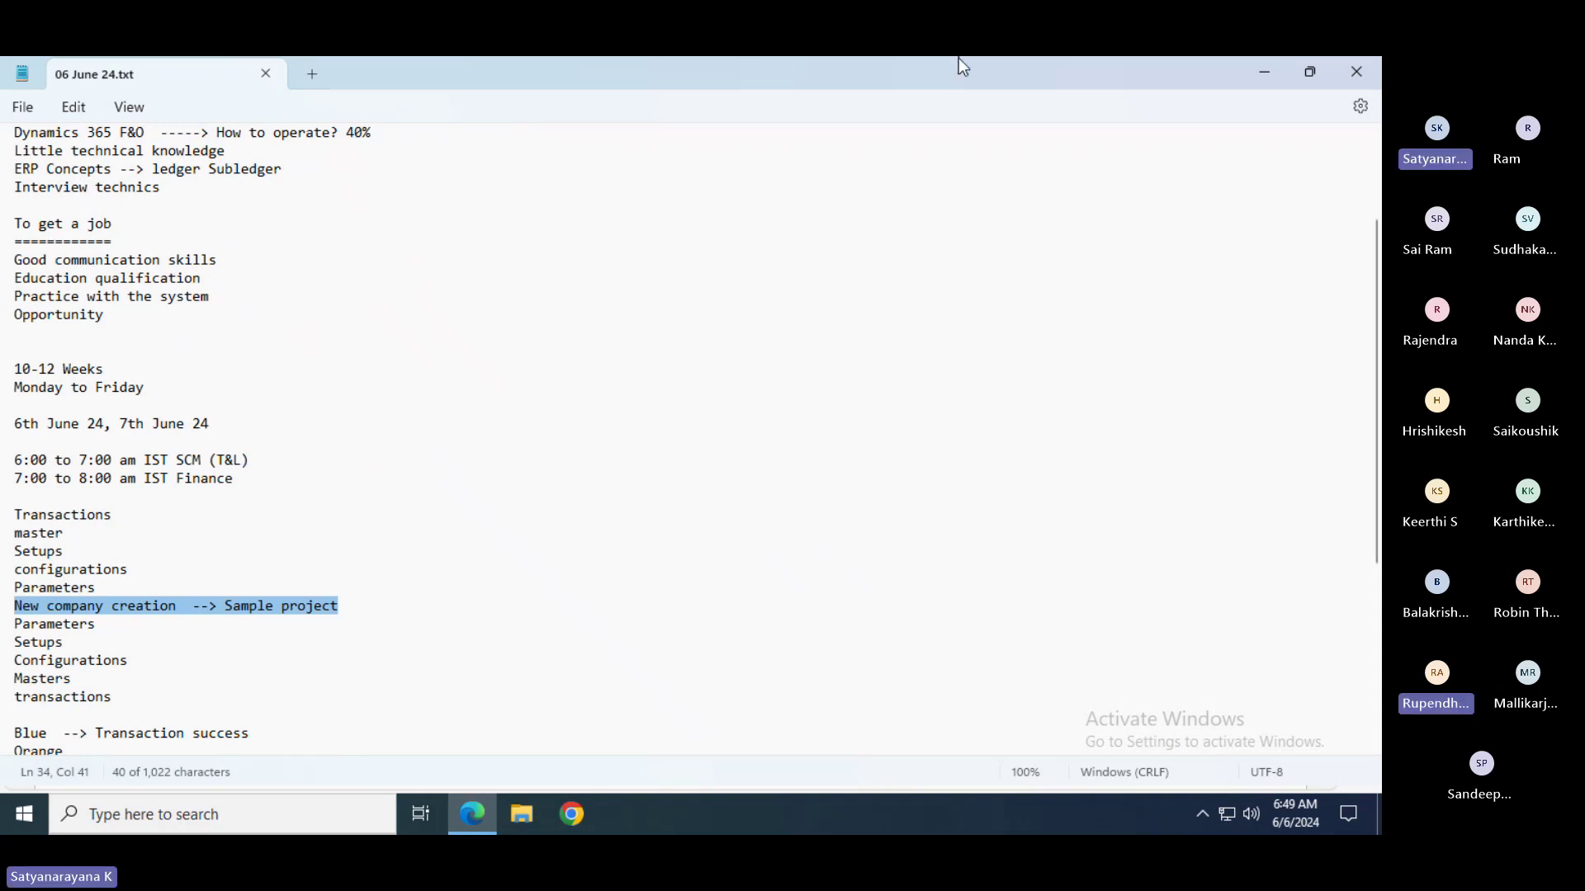
- Switch to the purchase order in Dynamics 365, browse the list of companies from its beginning, and close it without changing company
key("alt+Tab")
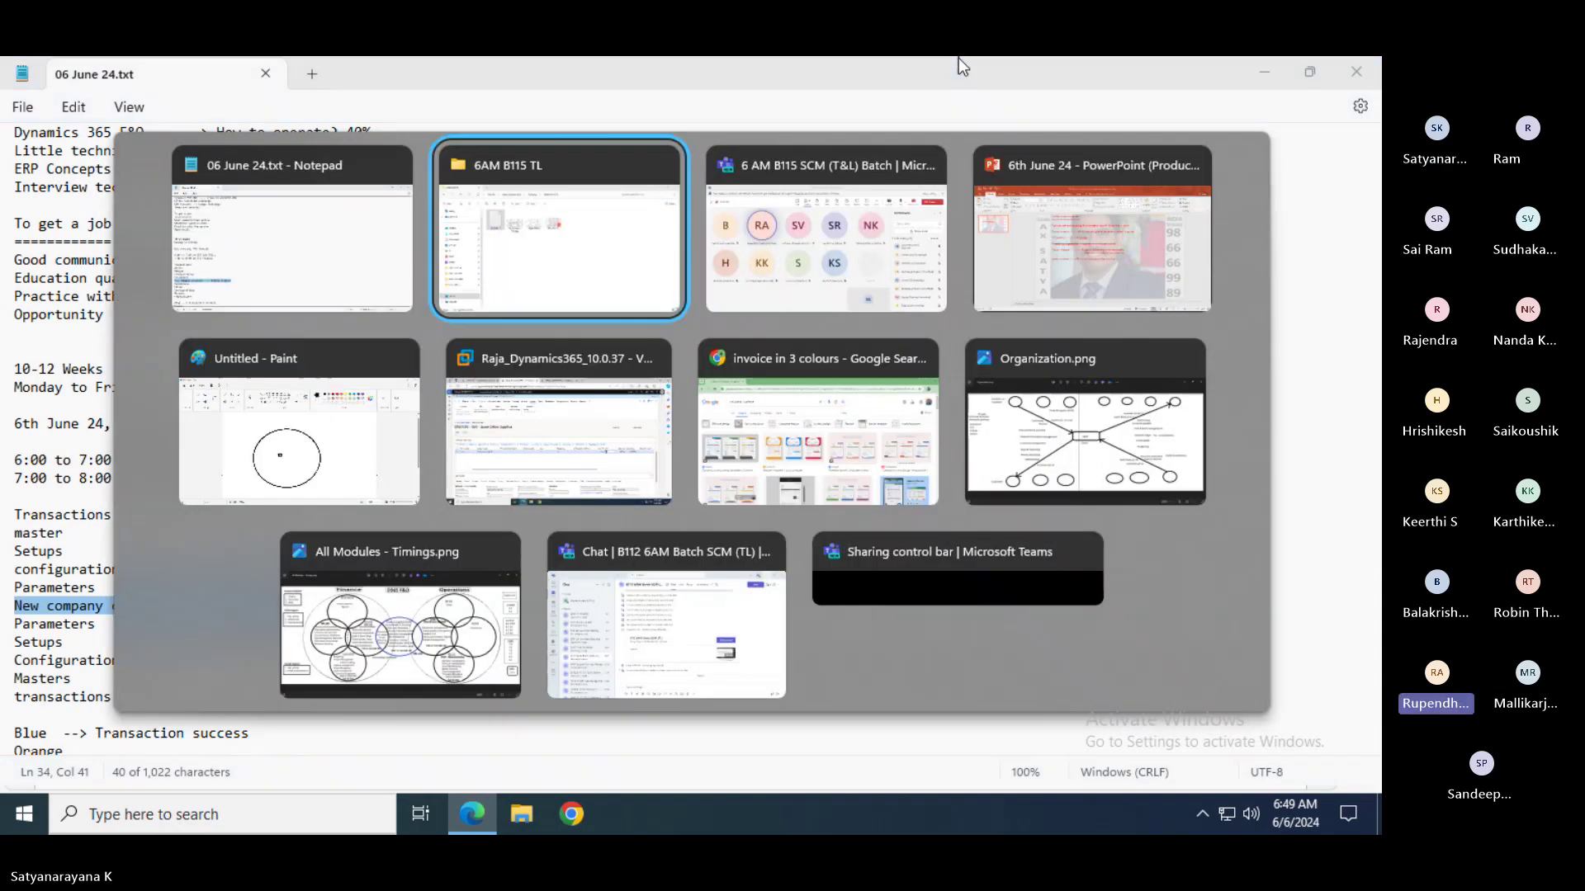
key("alt+Tab")
key("alt+Tab")
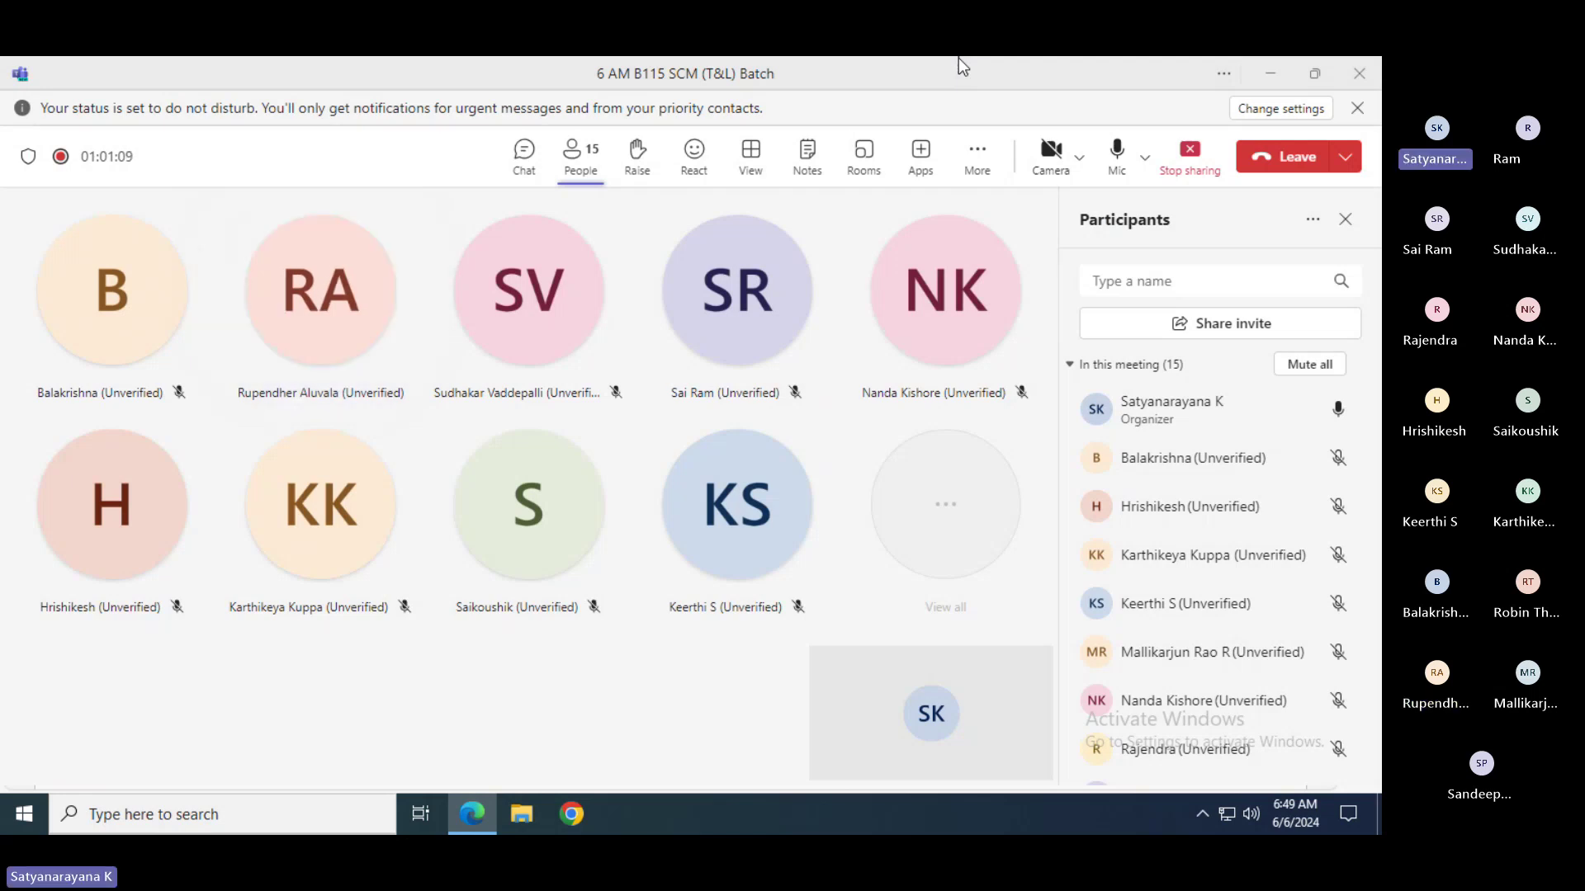
key("alt+Tab")
key("alt+Tab")
key("alt+Tab")
key("alt+Tab")
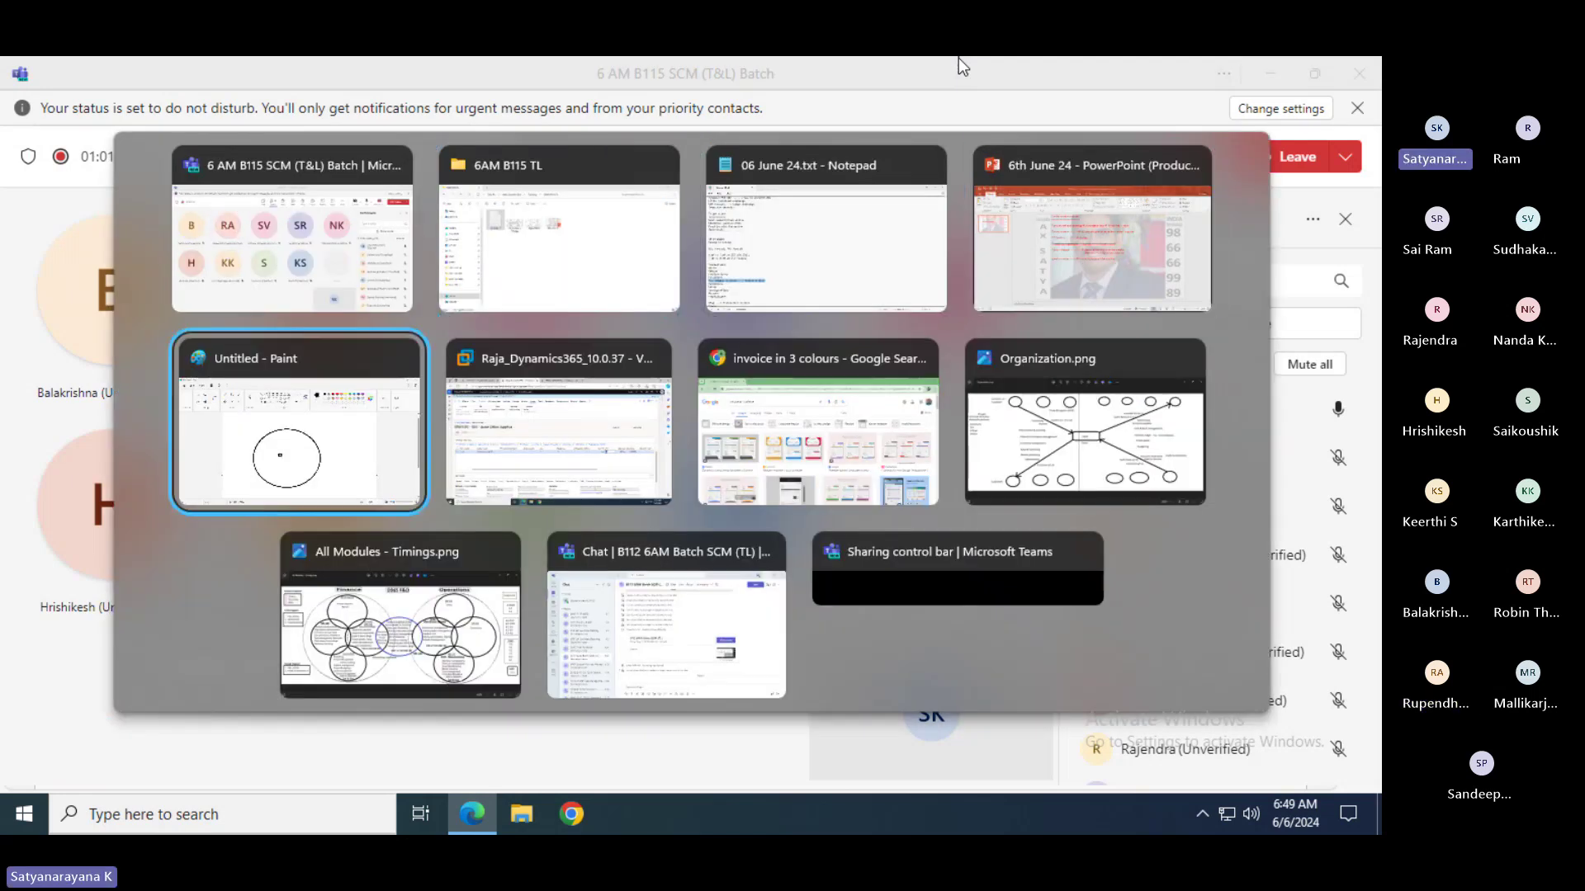
key("alt+Tab")
left_click(1135, 148)
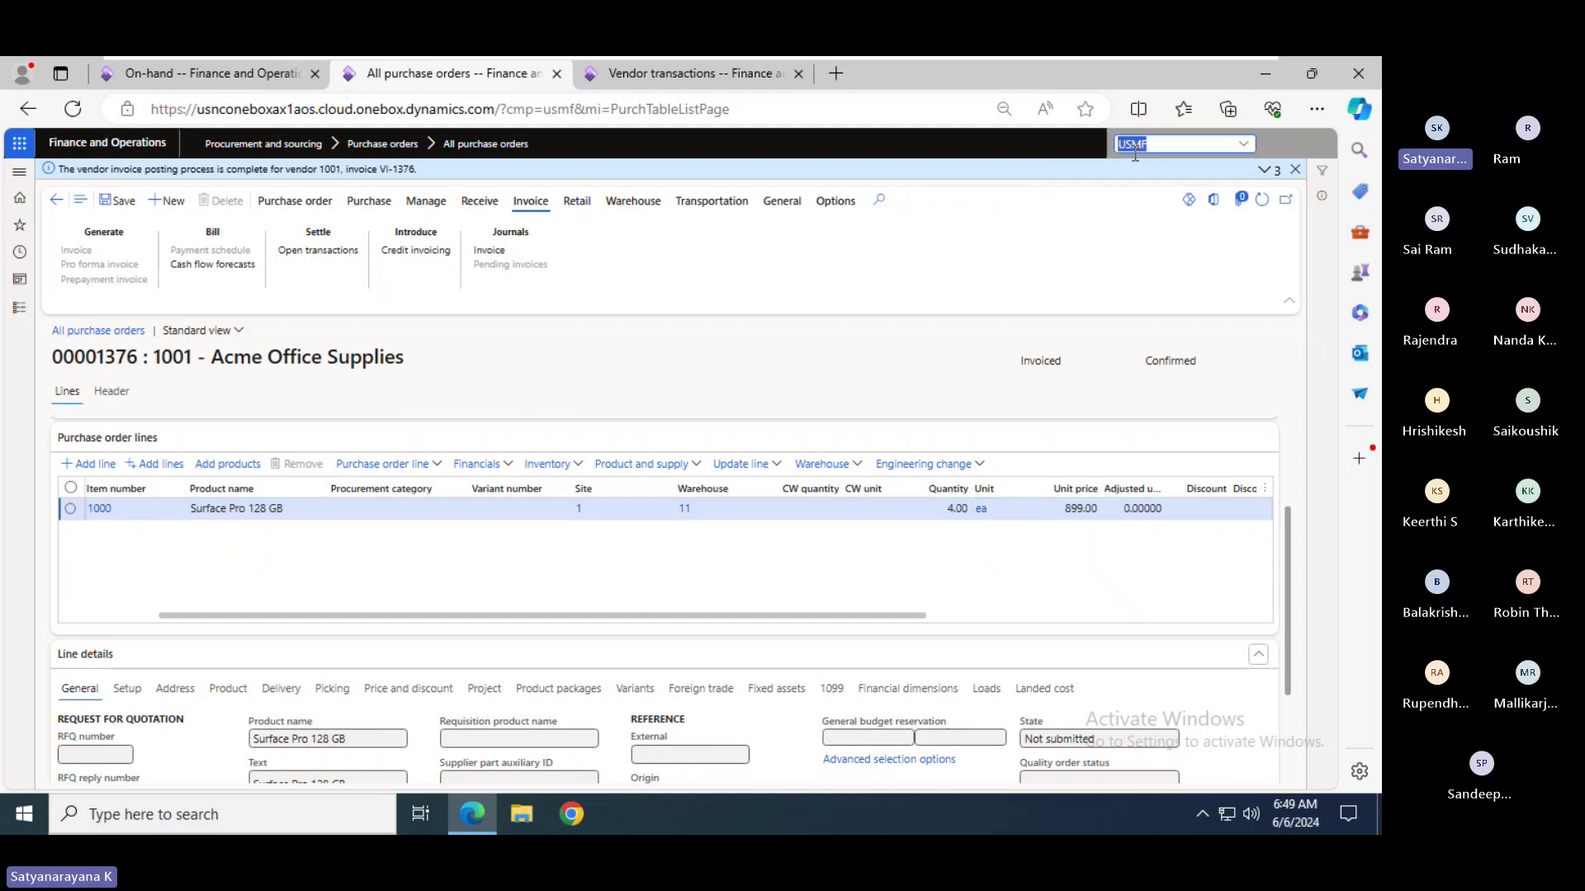
left_click(1247, 153)
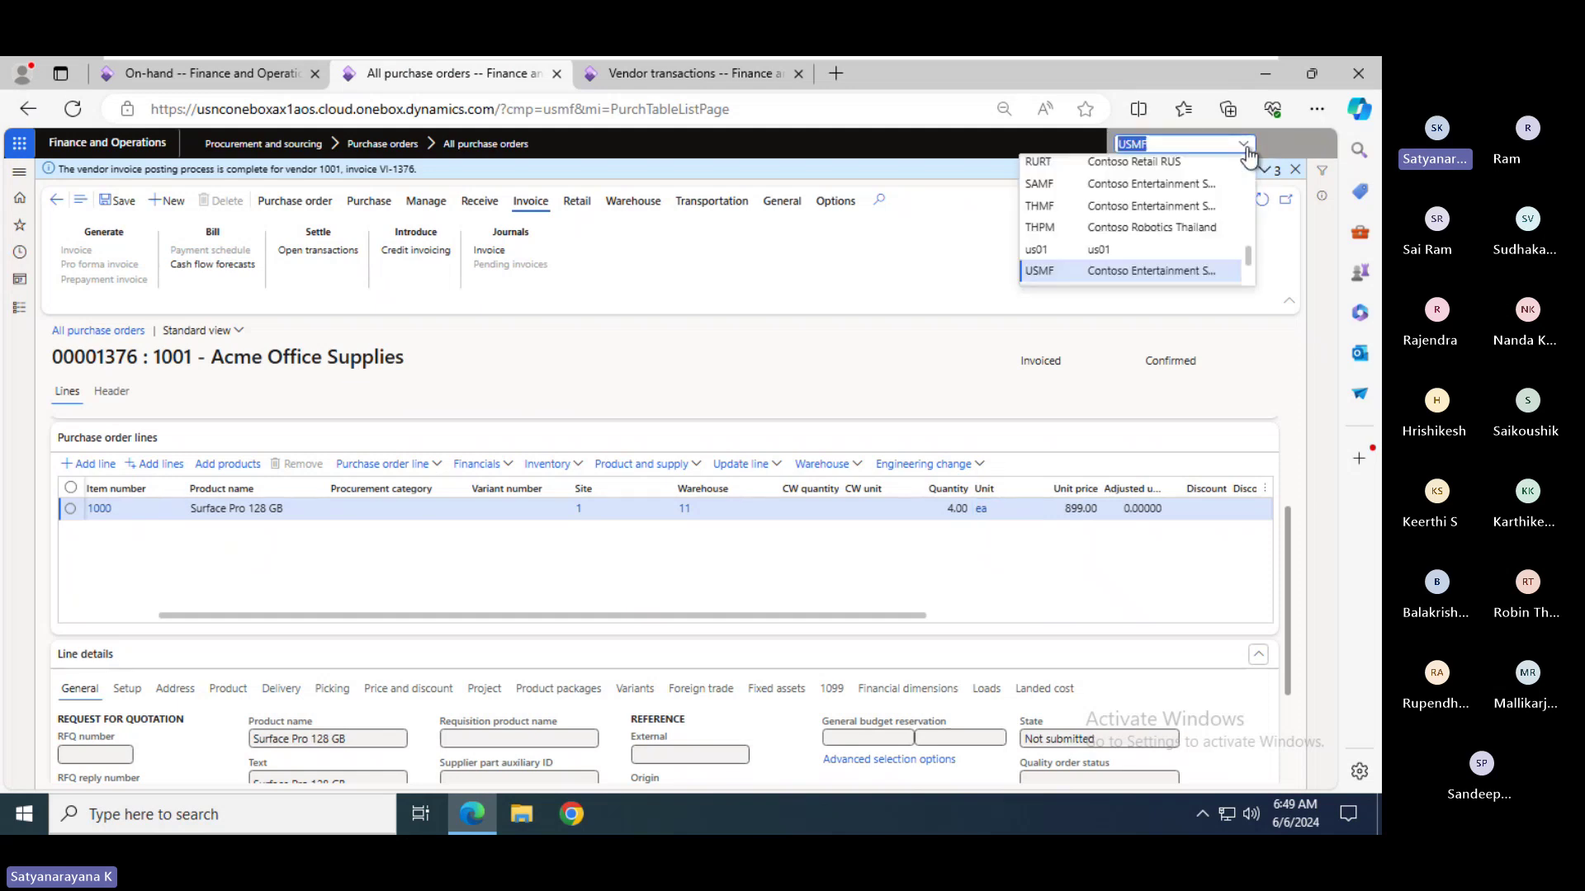
left_click_drag(1250, 254, 1246, 163)
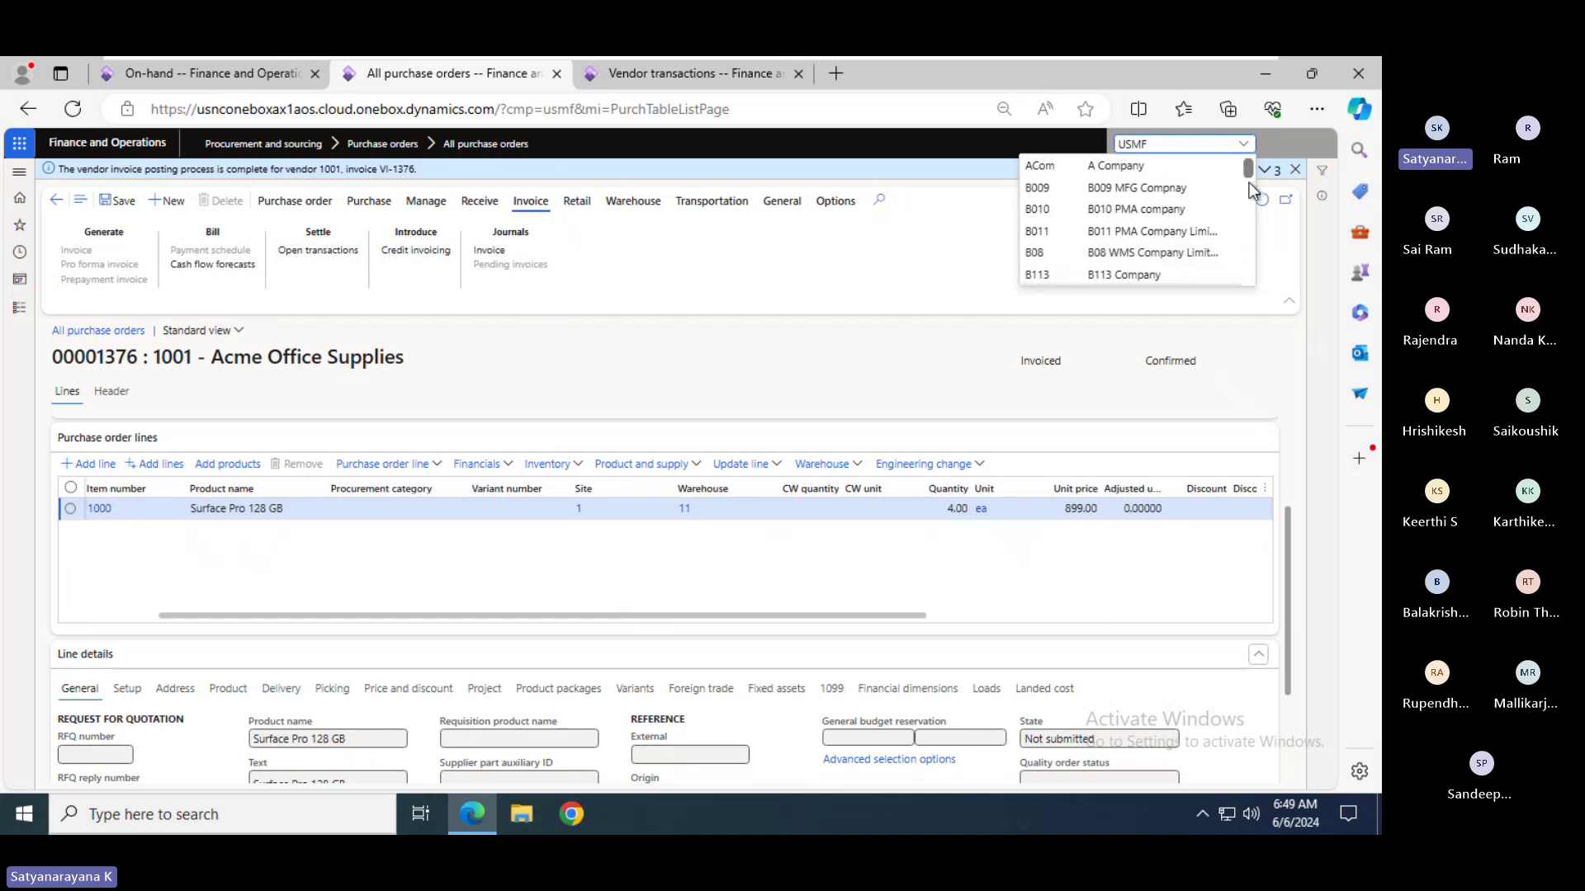
scroll(1251, 177, "down", 1)
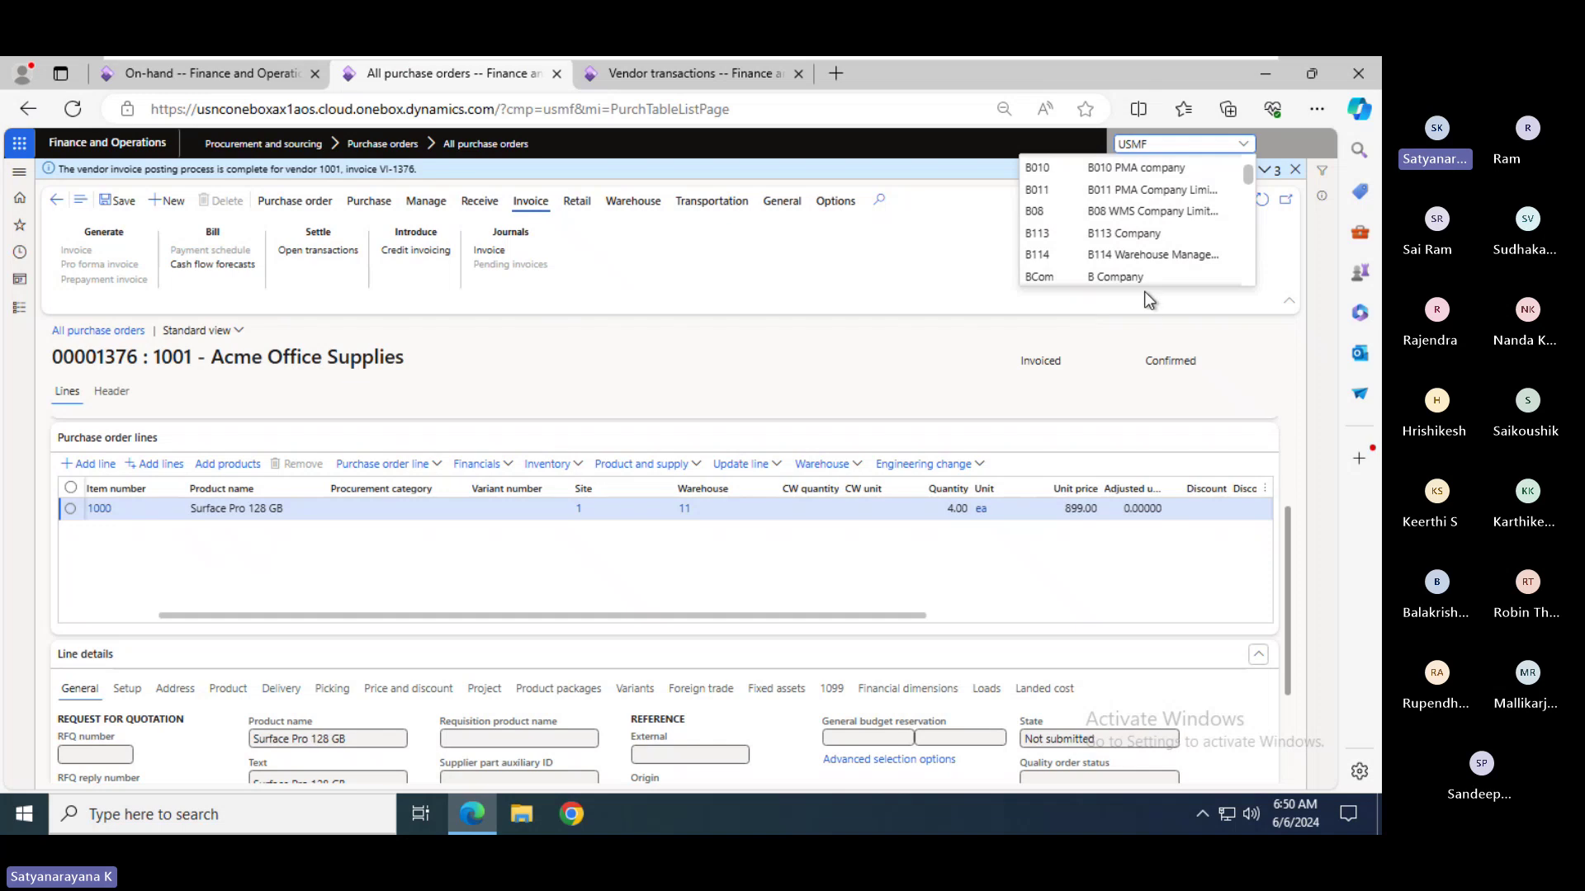
left_click(910, 280)
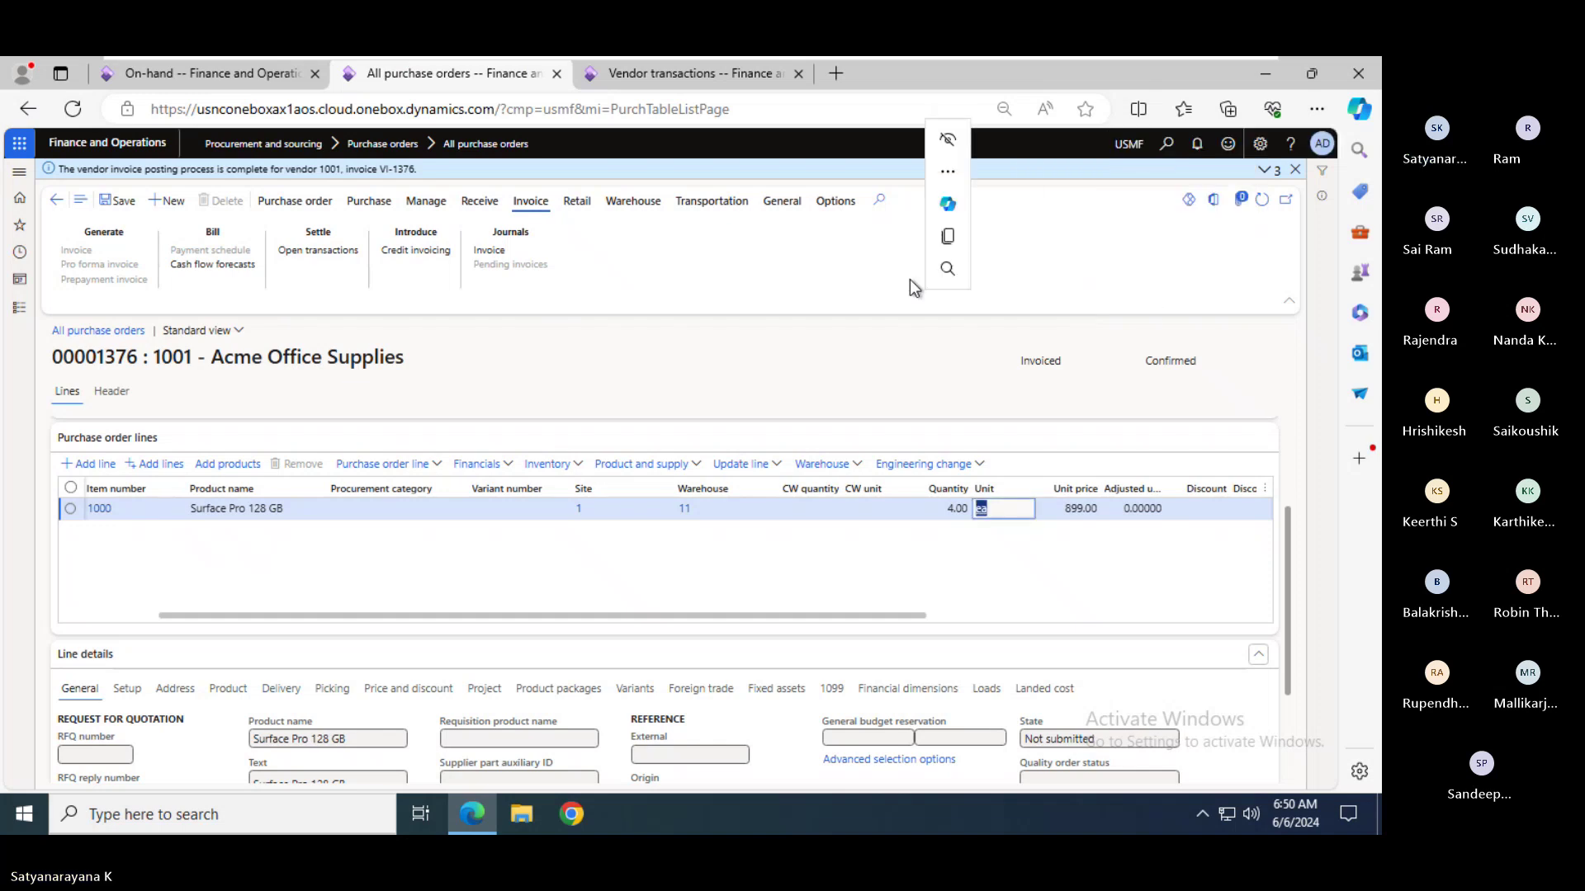
- Return to the 06 June 24 notes in Notepad and highlight the "Transactions" line above "master"
key("alt+Tab")
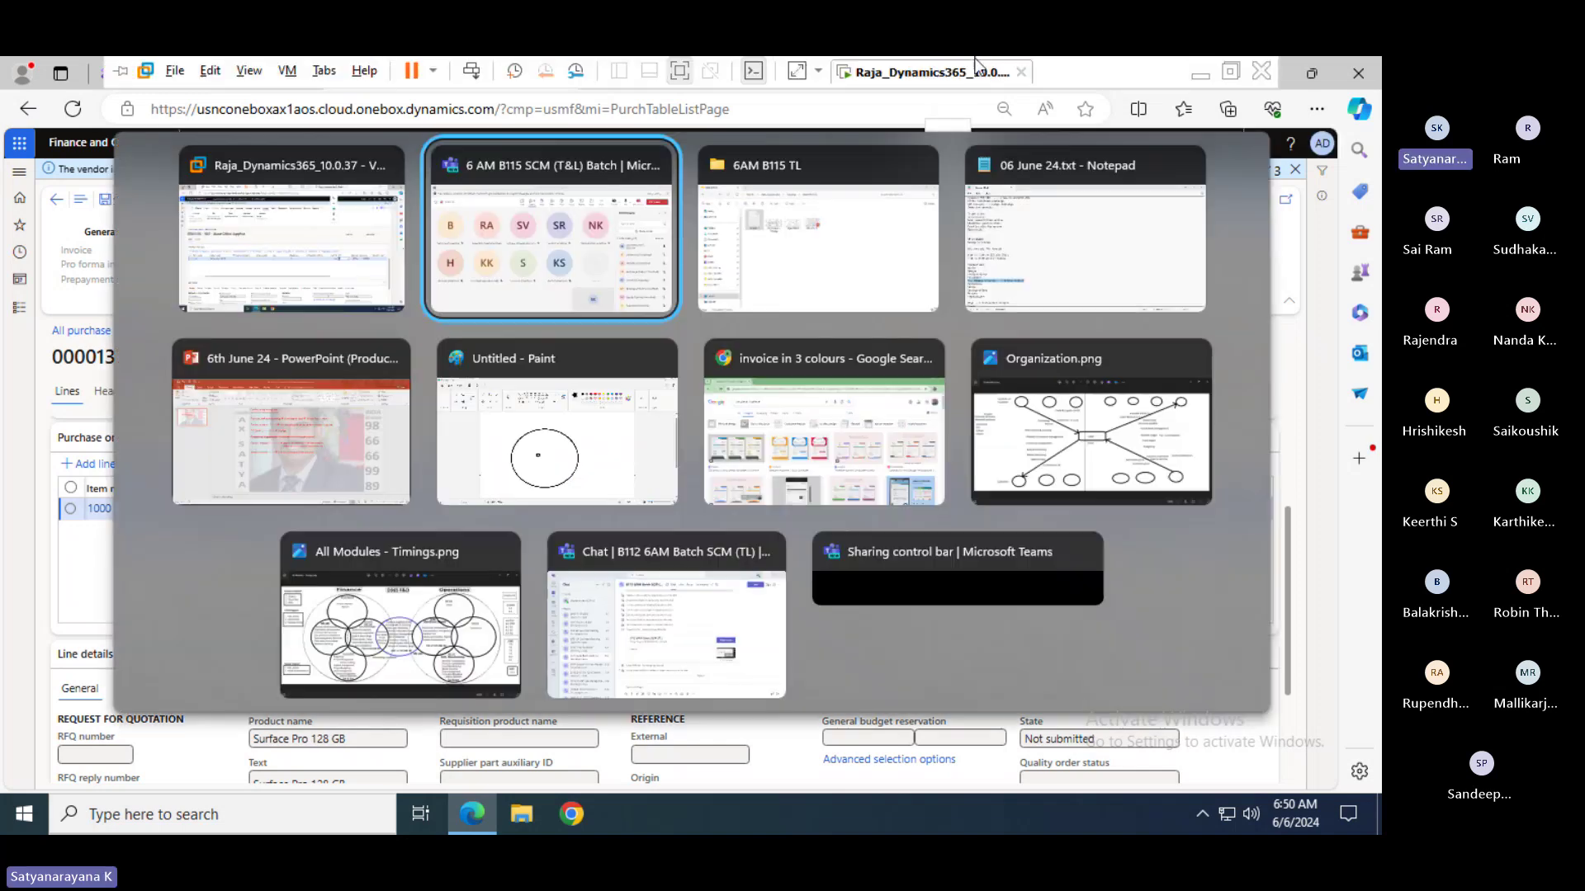
key("alt+Tab")
key("alt+Tab")
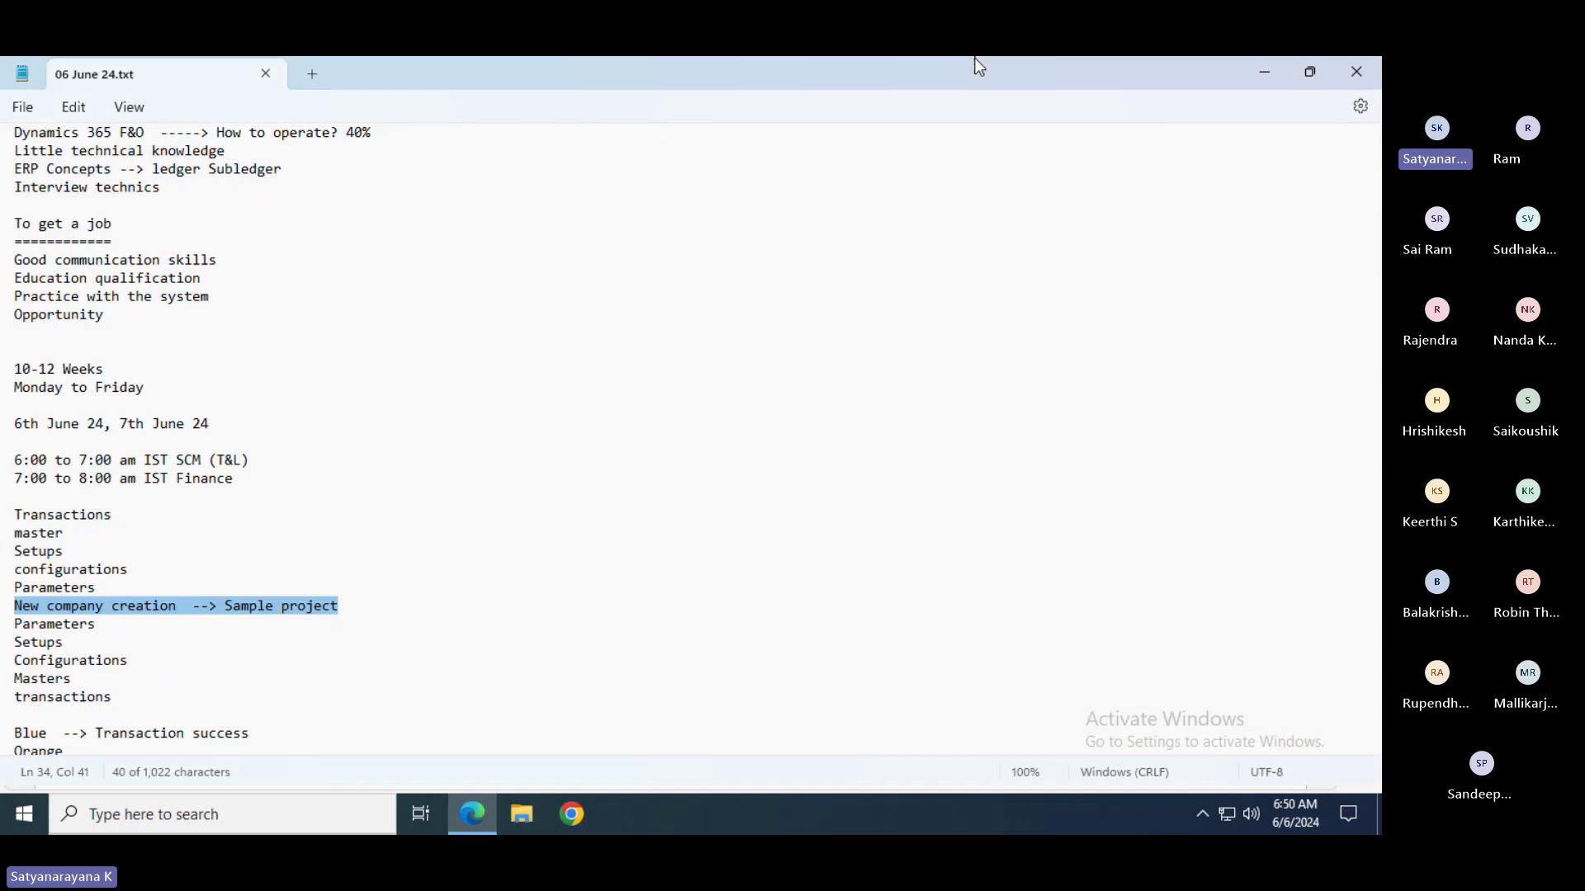
left_click(147, 614)
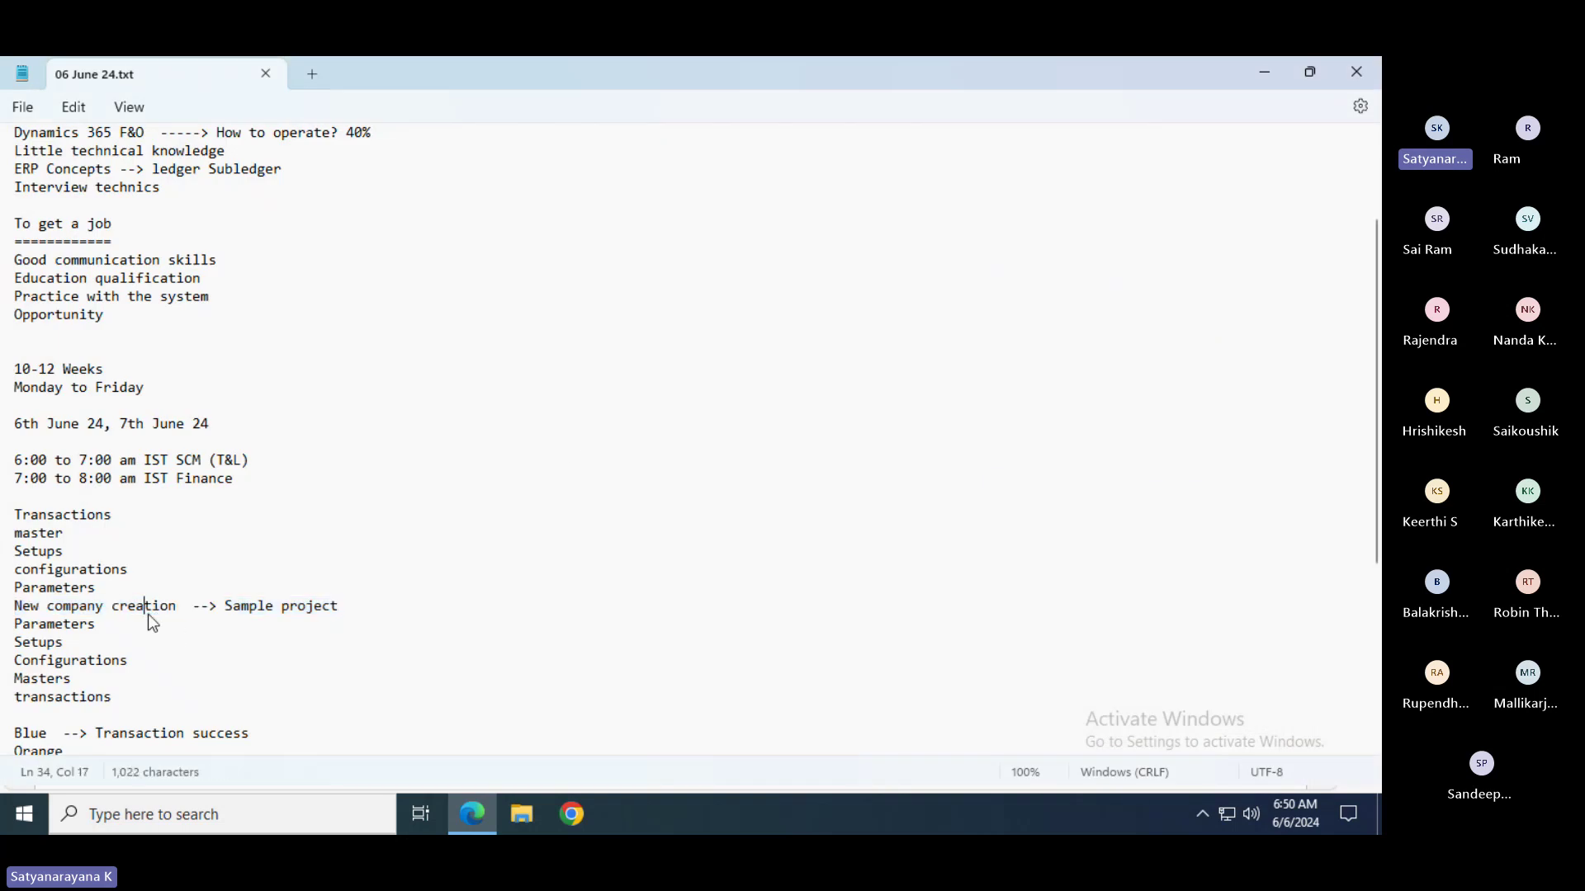
left_click_drag(113, 515, 12, 523)
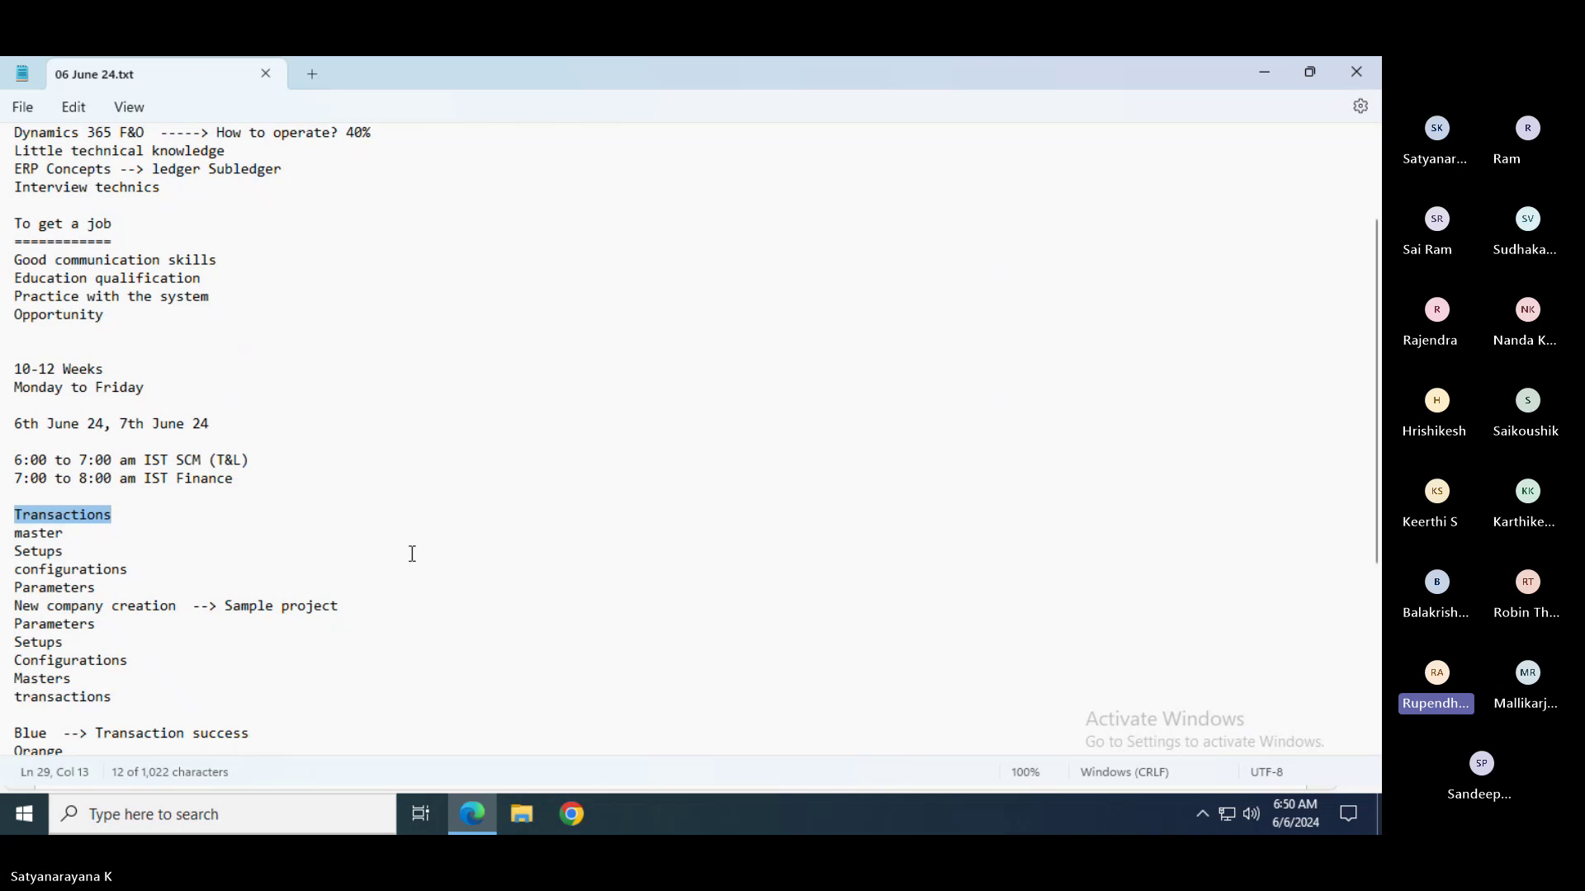
- Switch to File Explorer, go up to the Training folder, and open the 8AM B114 WMS folder
key("alt+Tab")
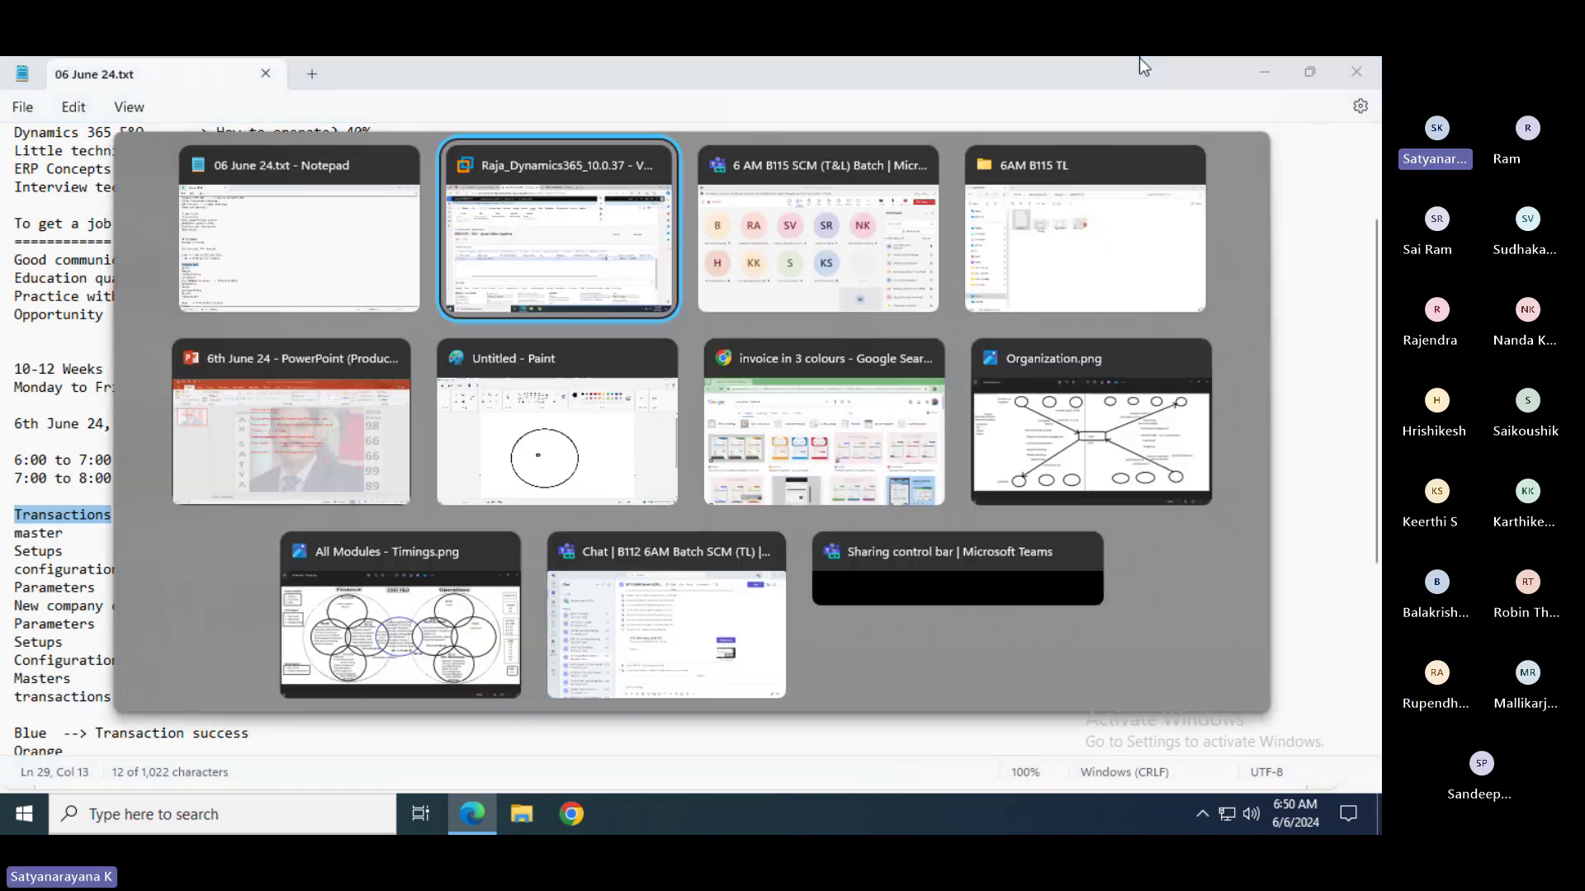
key("alt+Tab")
key("alt+Tab")
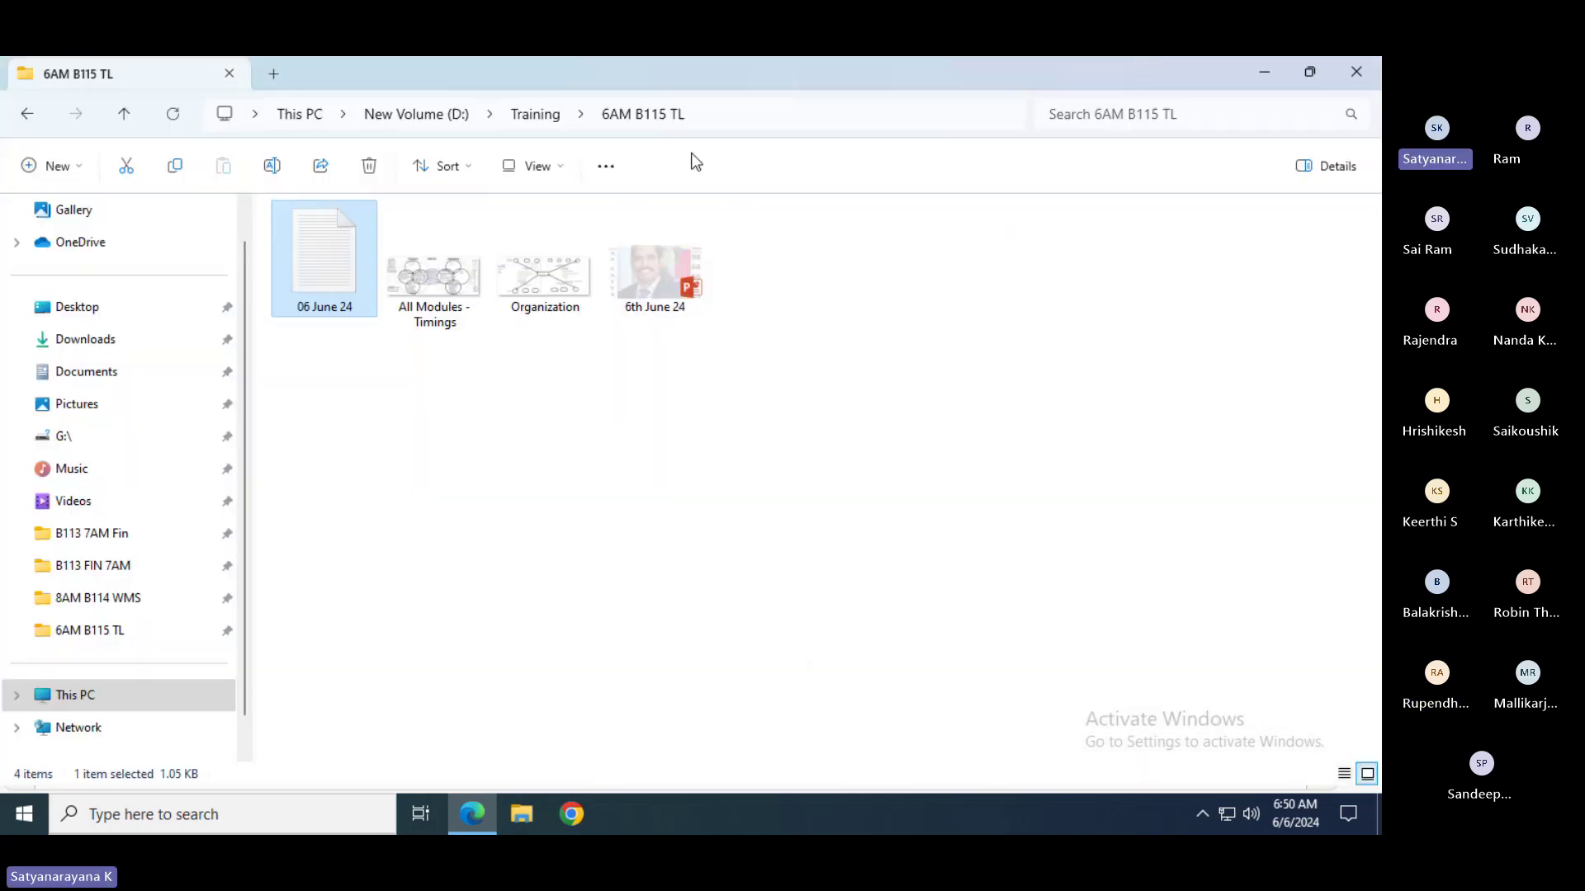
left_click(541, 115)
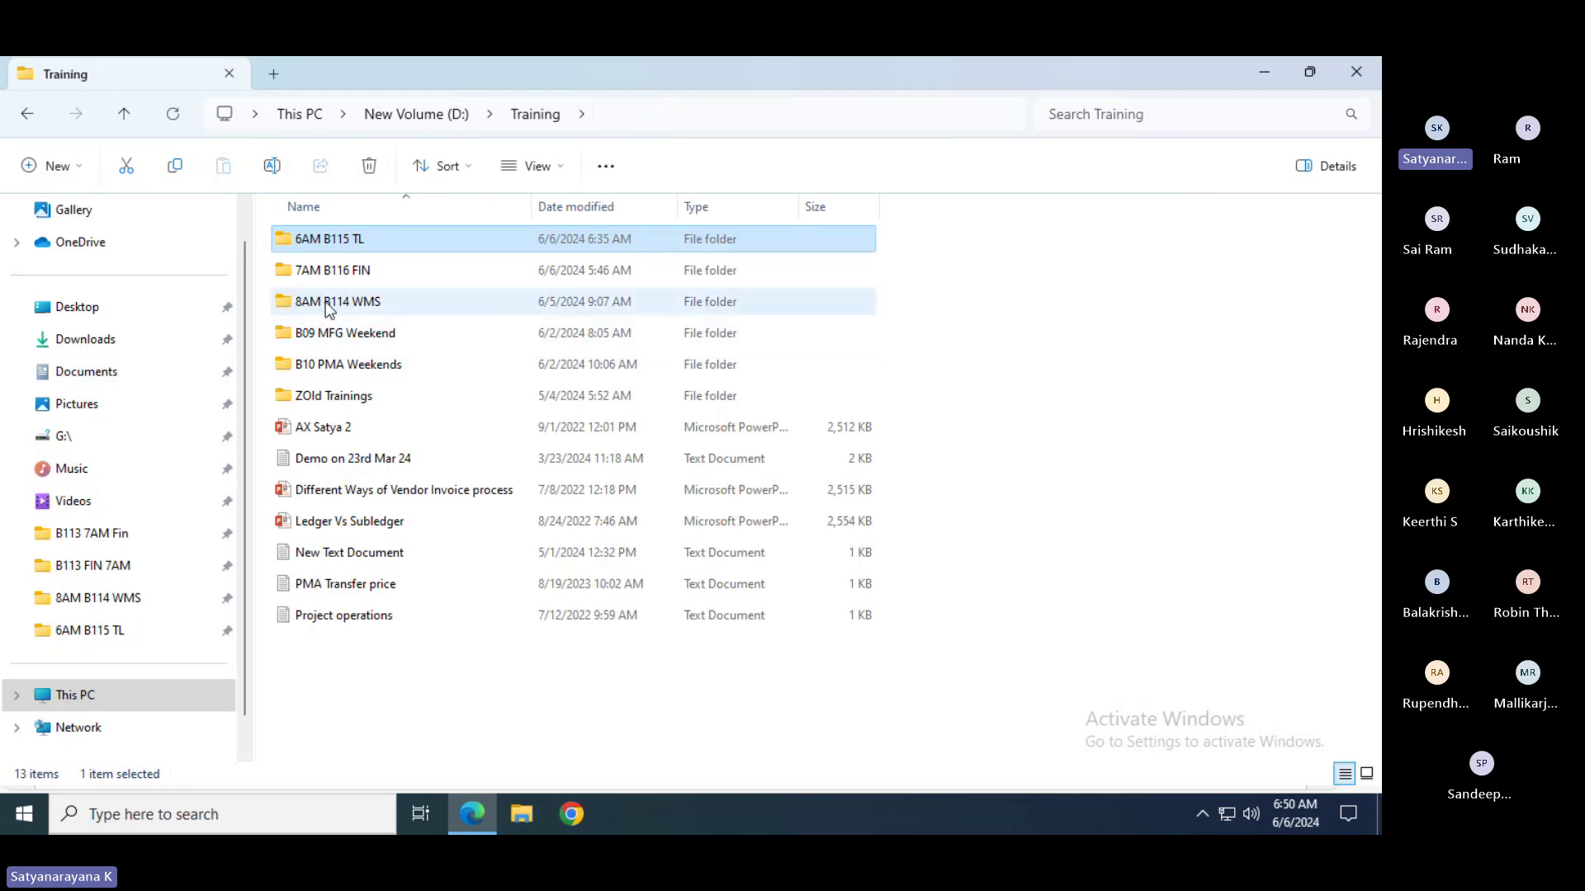
double_click(323, 301)
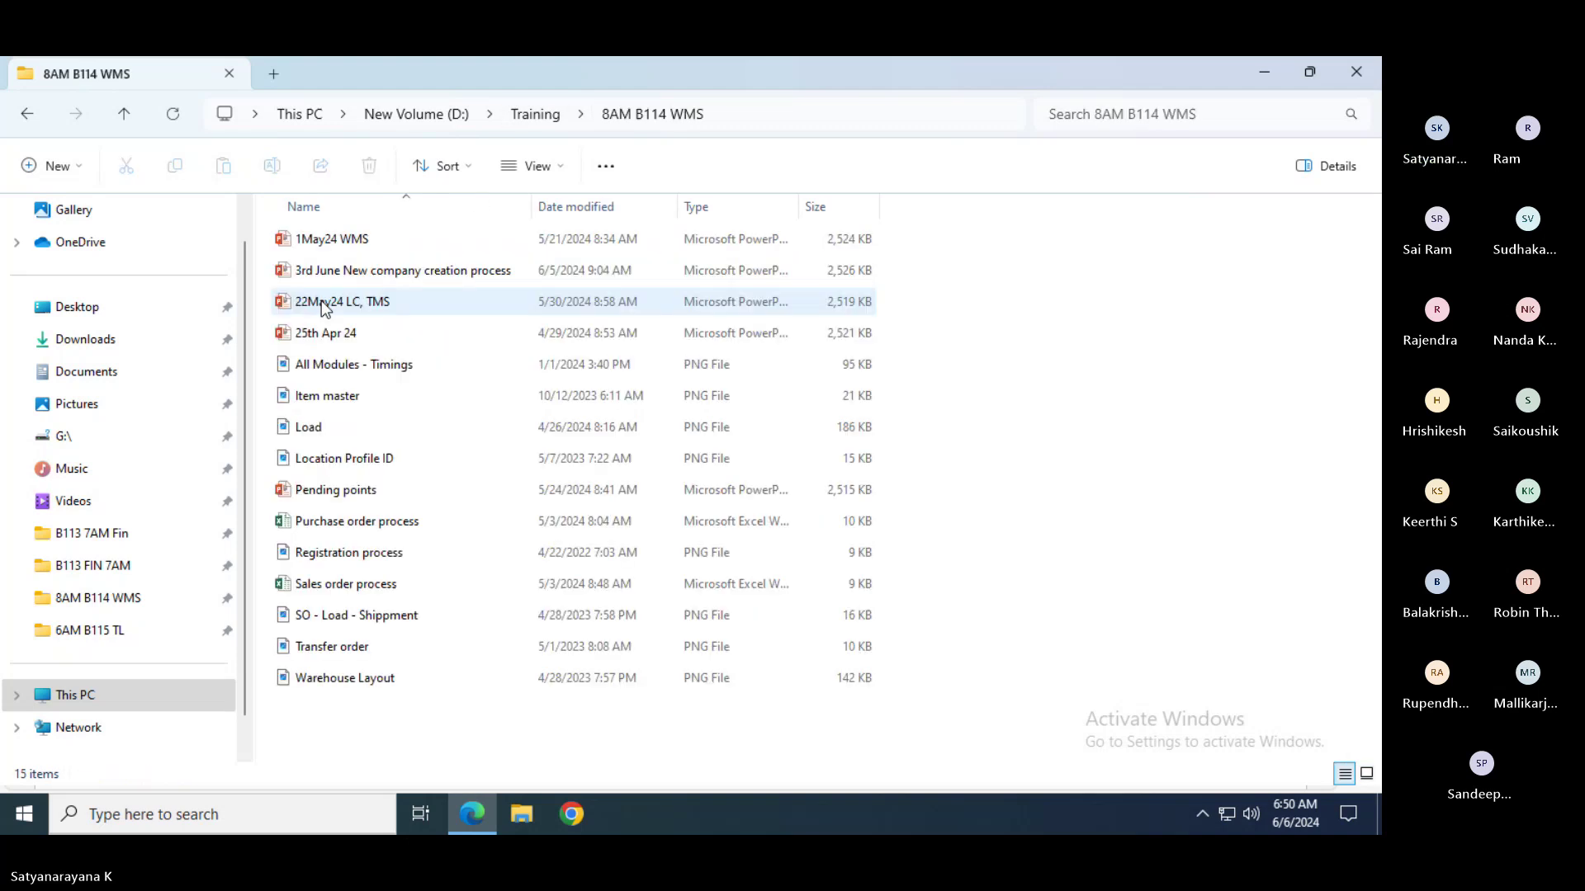
- Copy the Item master image from the 8AM B114 WMS folder into the 6AM B115 TL folder, and open it maximized
key("i")
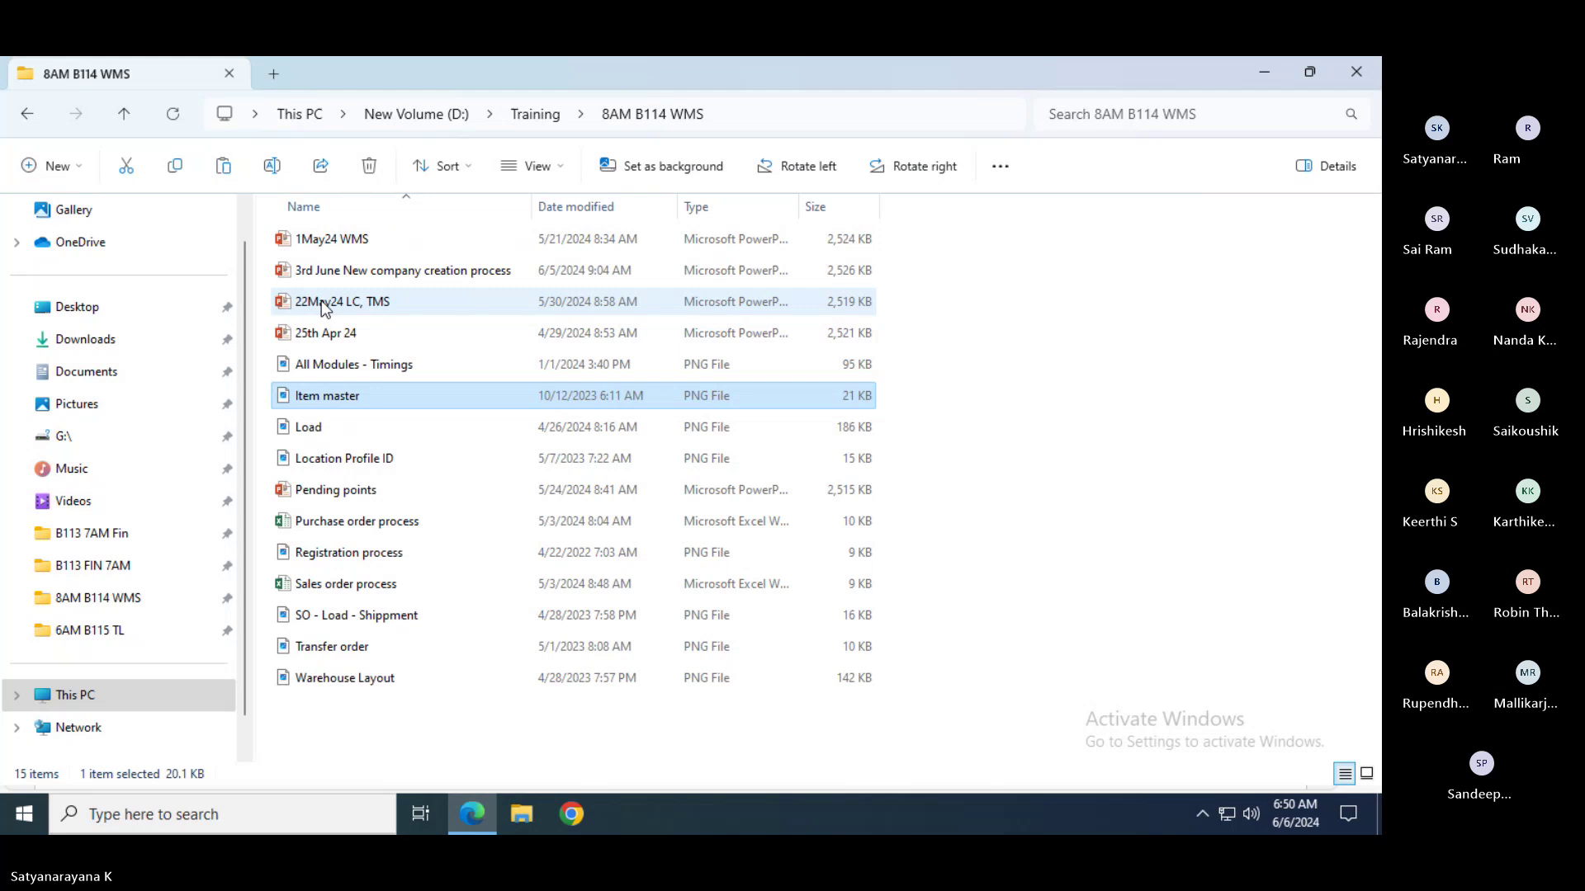
left_click(531, 114)
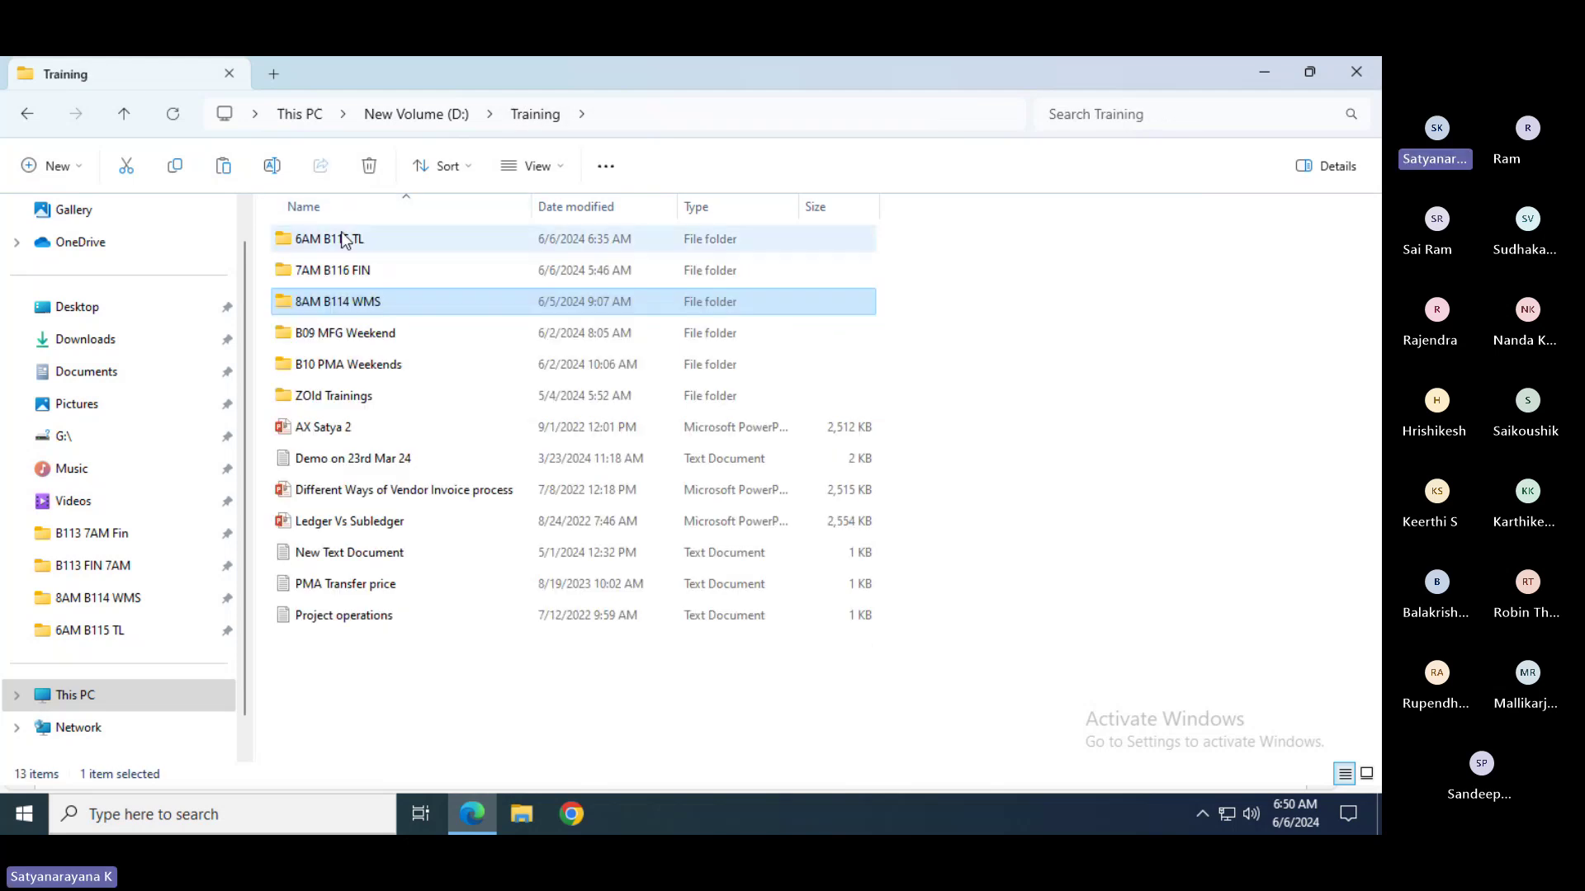
double_click(343, 240)
key("ctrl+v")
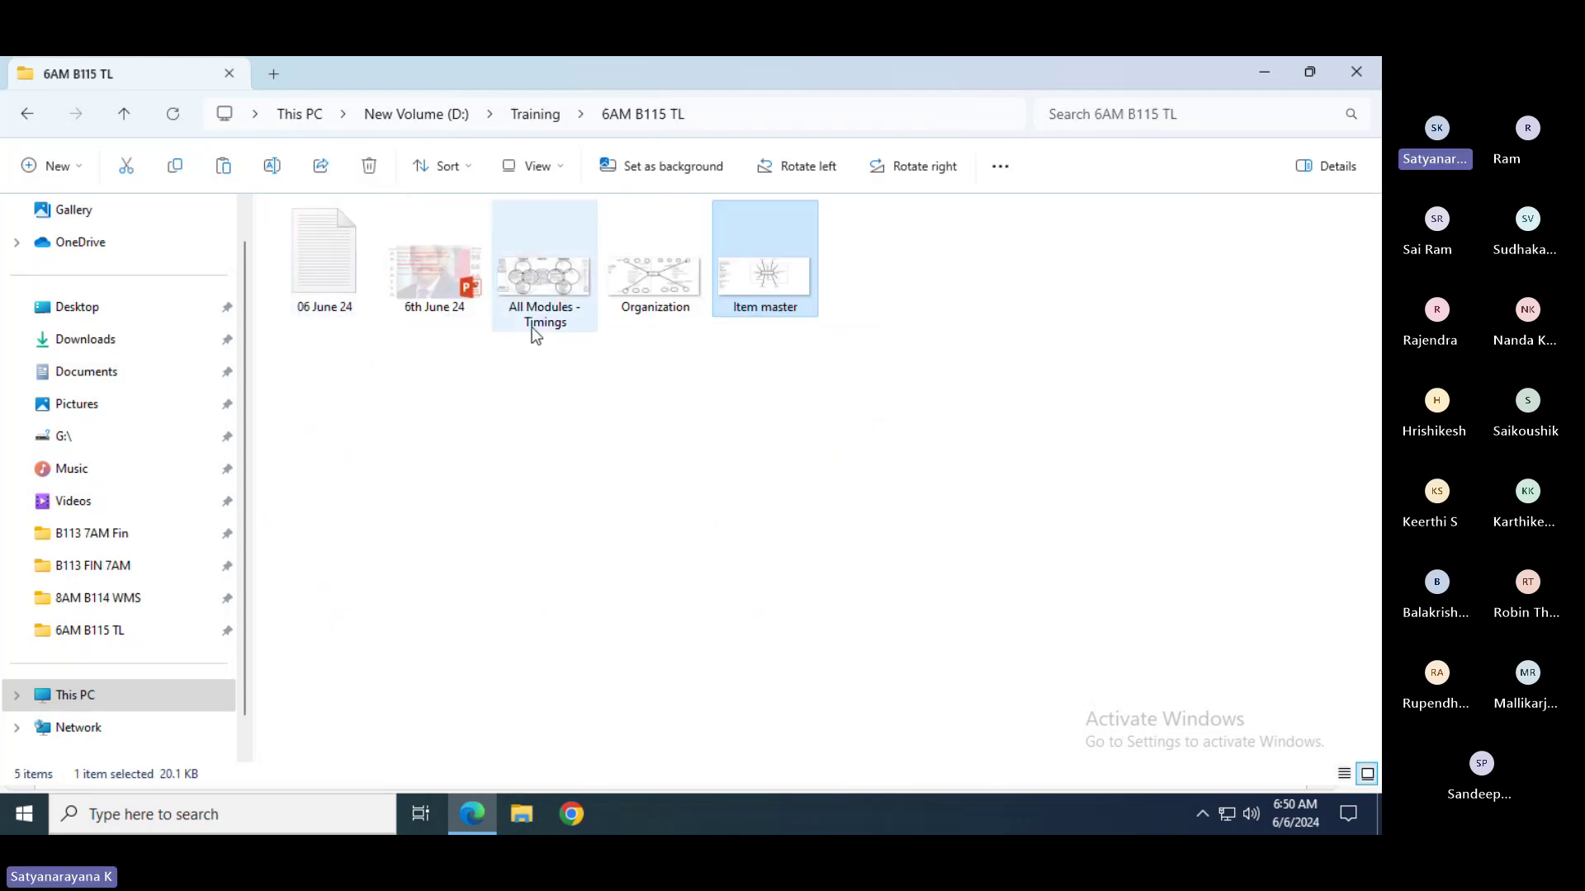
double_click(751, 286)
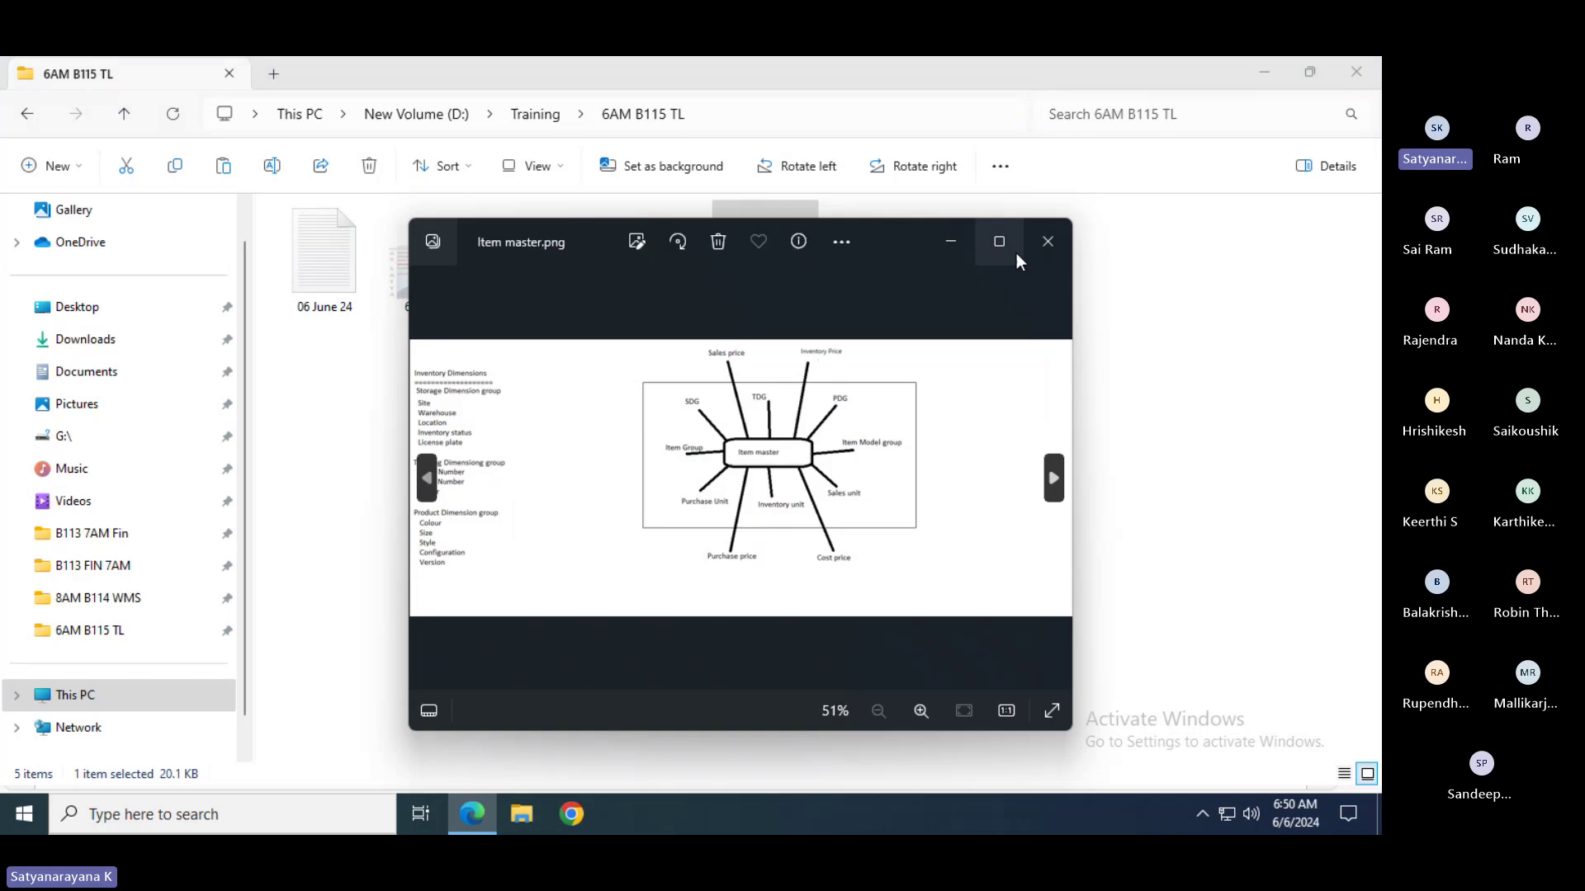
left_click(1008, 245)
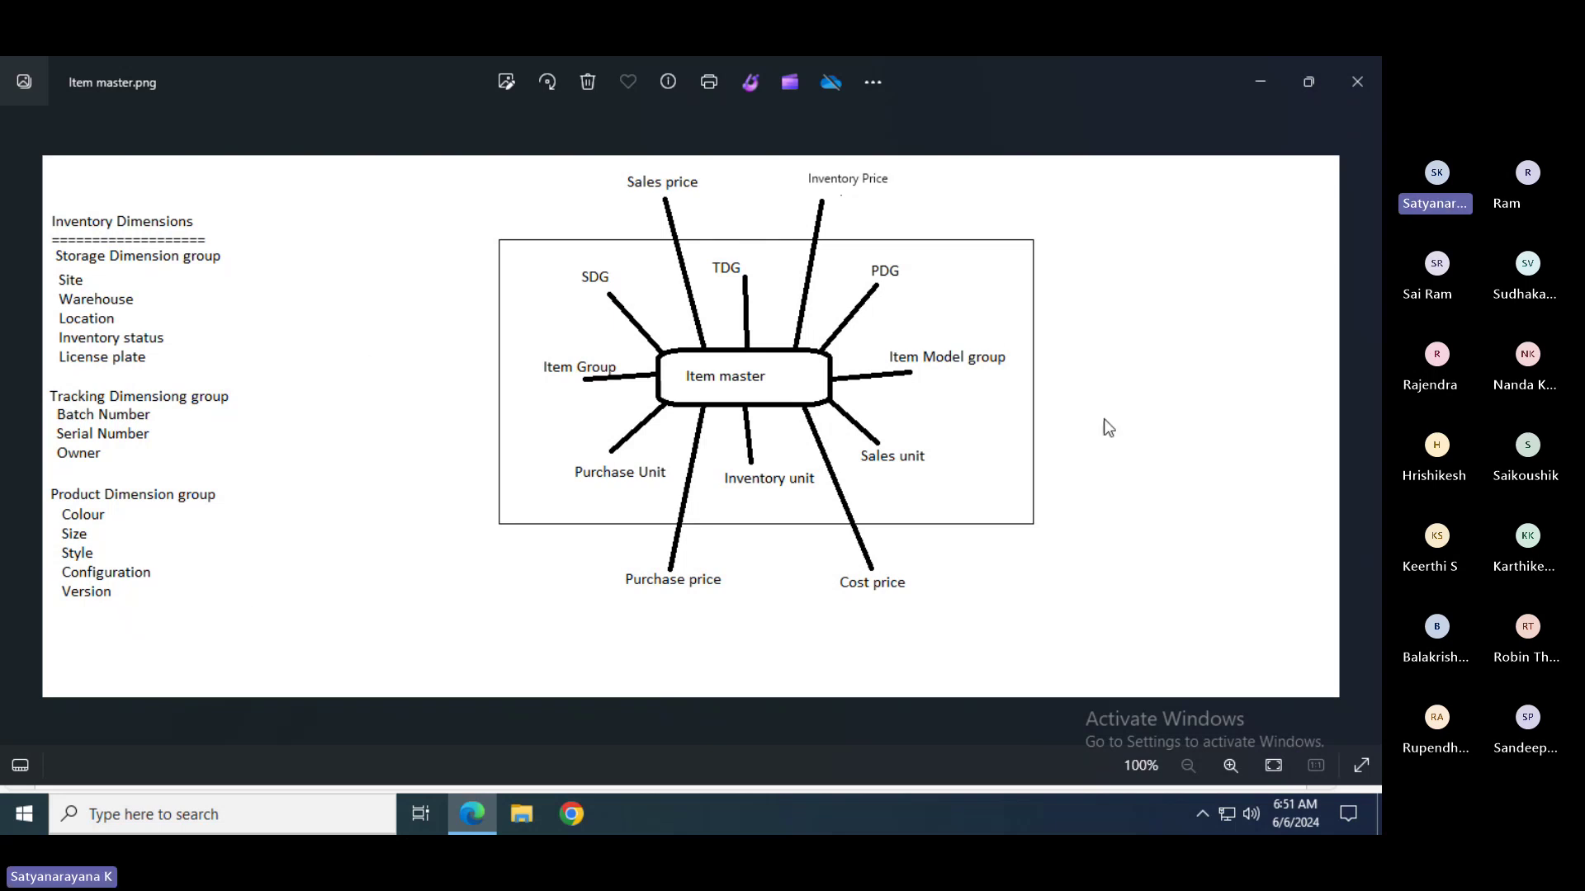
- Switch back to the 06 June 24 notes in Notepad and highlight the word "Transactions" above "master"
key("alt+Tab")
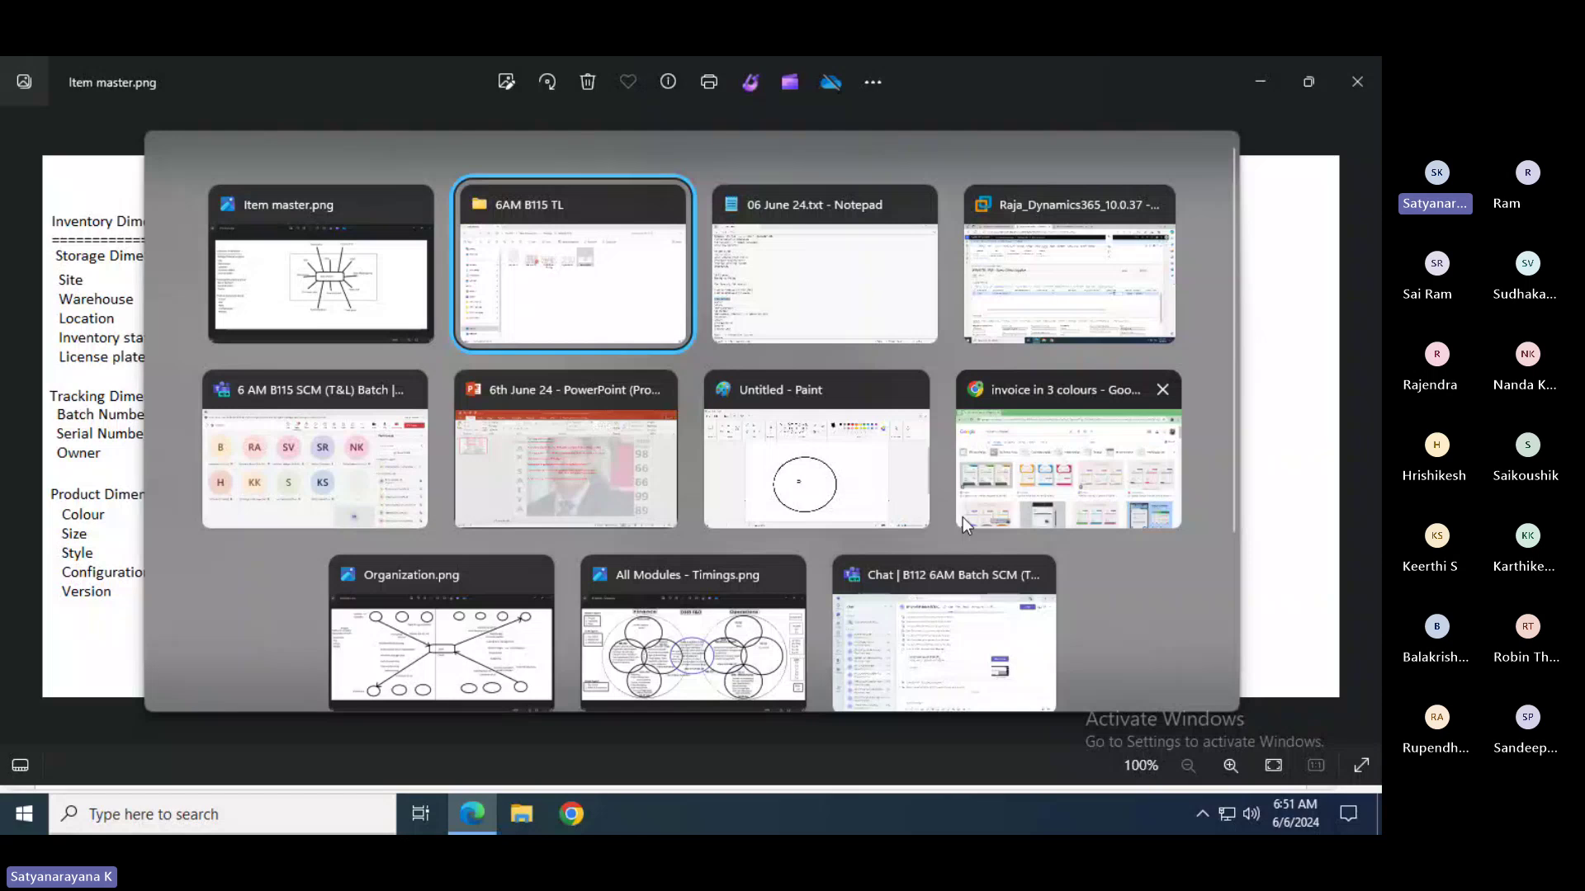
key("alt+Tab")
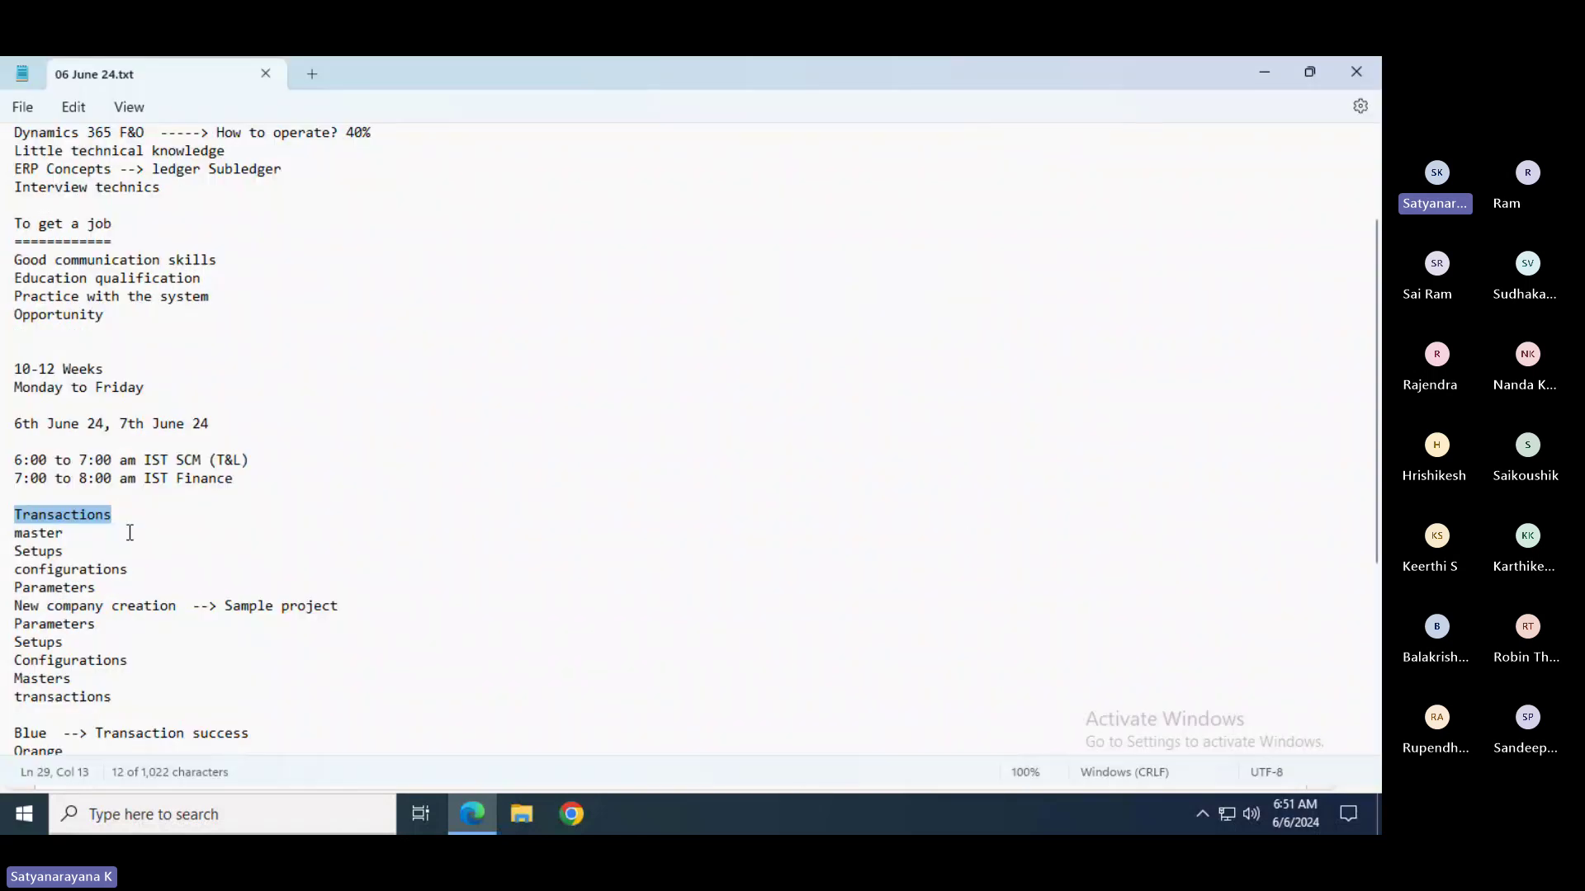
left_click_drag(113, 515, 23, 520)
- Switch to the 6 AM B115 SCM (T&L) Batch meeting in Teams and admit the participant waiting in the lobby
key("alt+Tab")
key("alt+Tab")
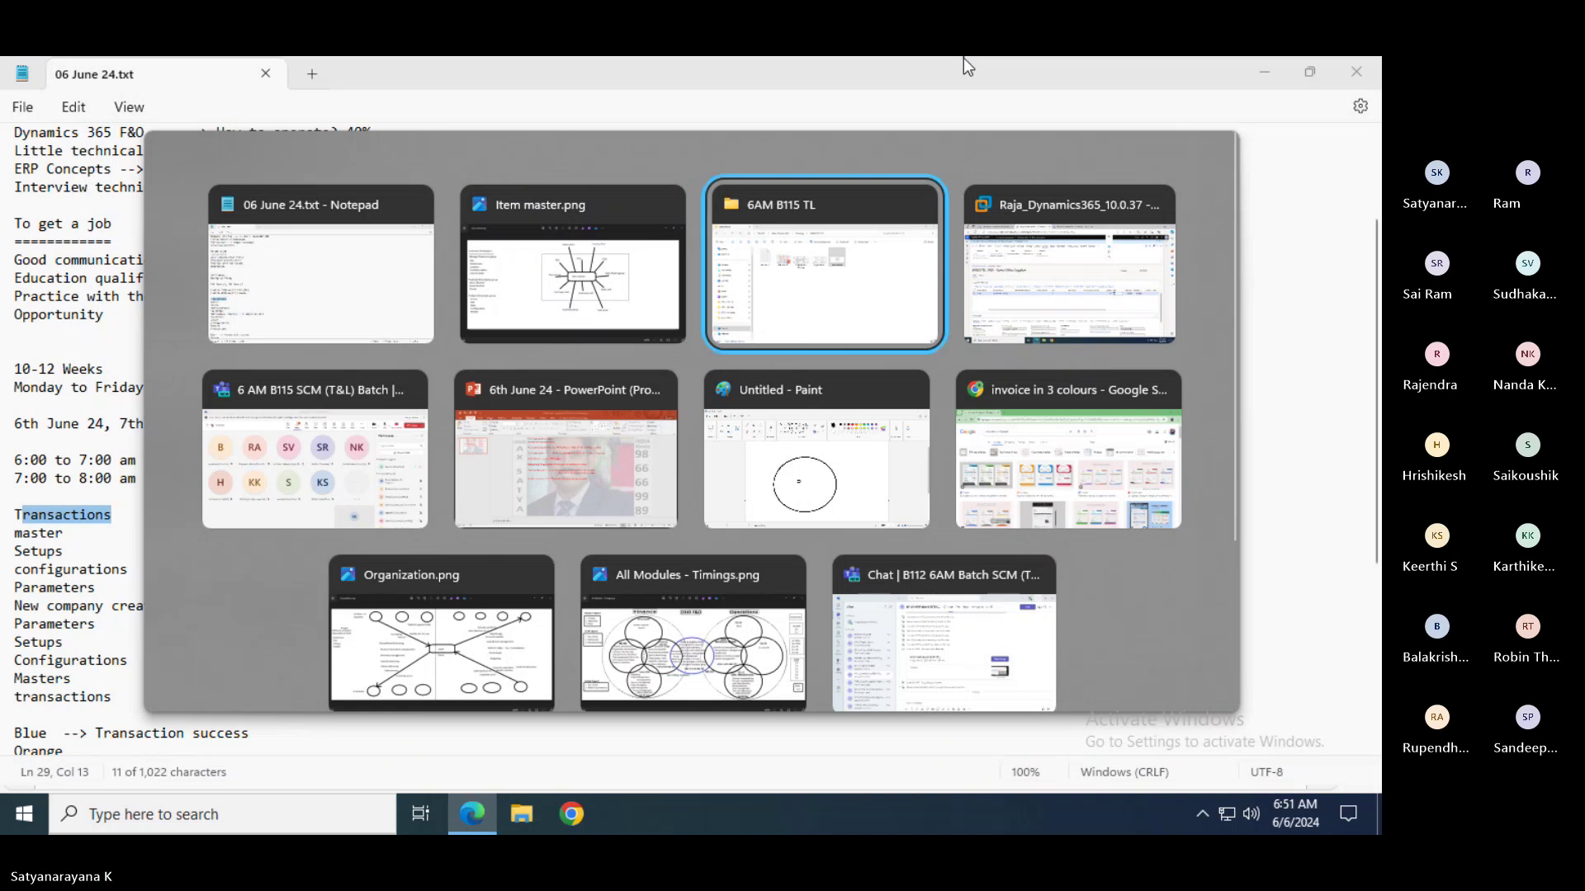
key("alt+Tab")
key("alt+Tab")
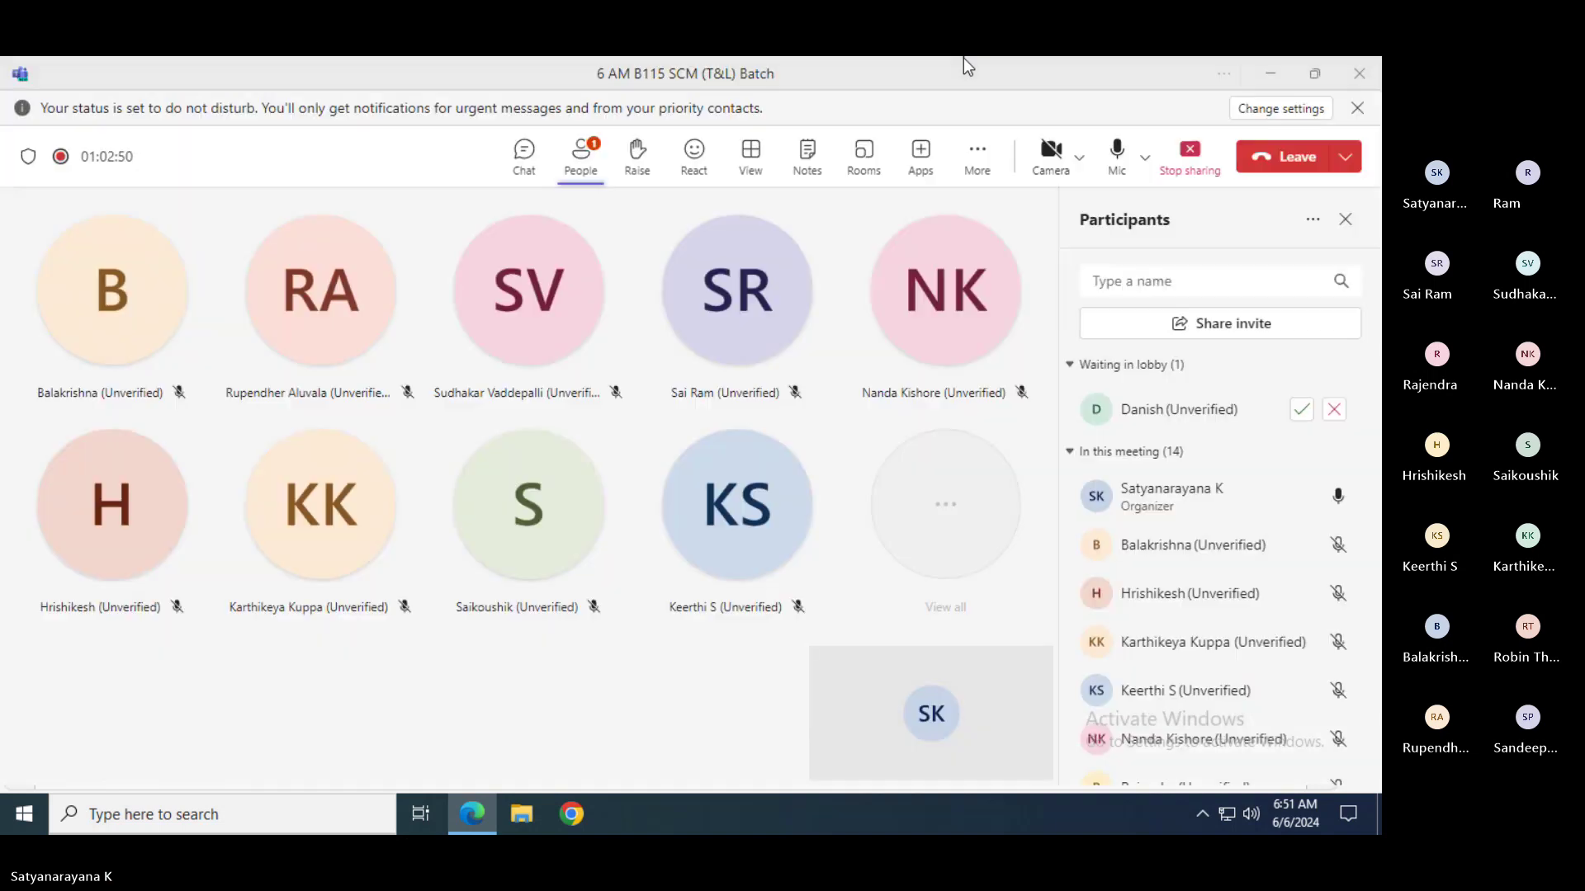
left_click(1302, 409)
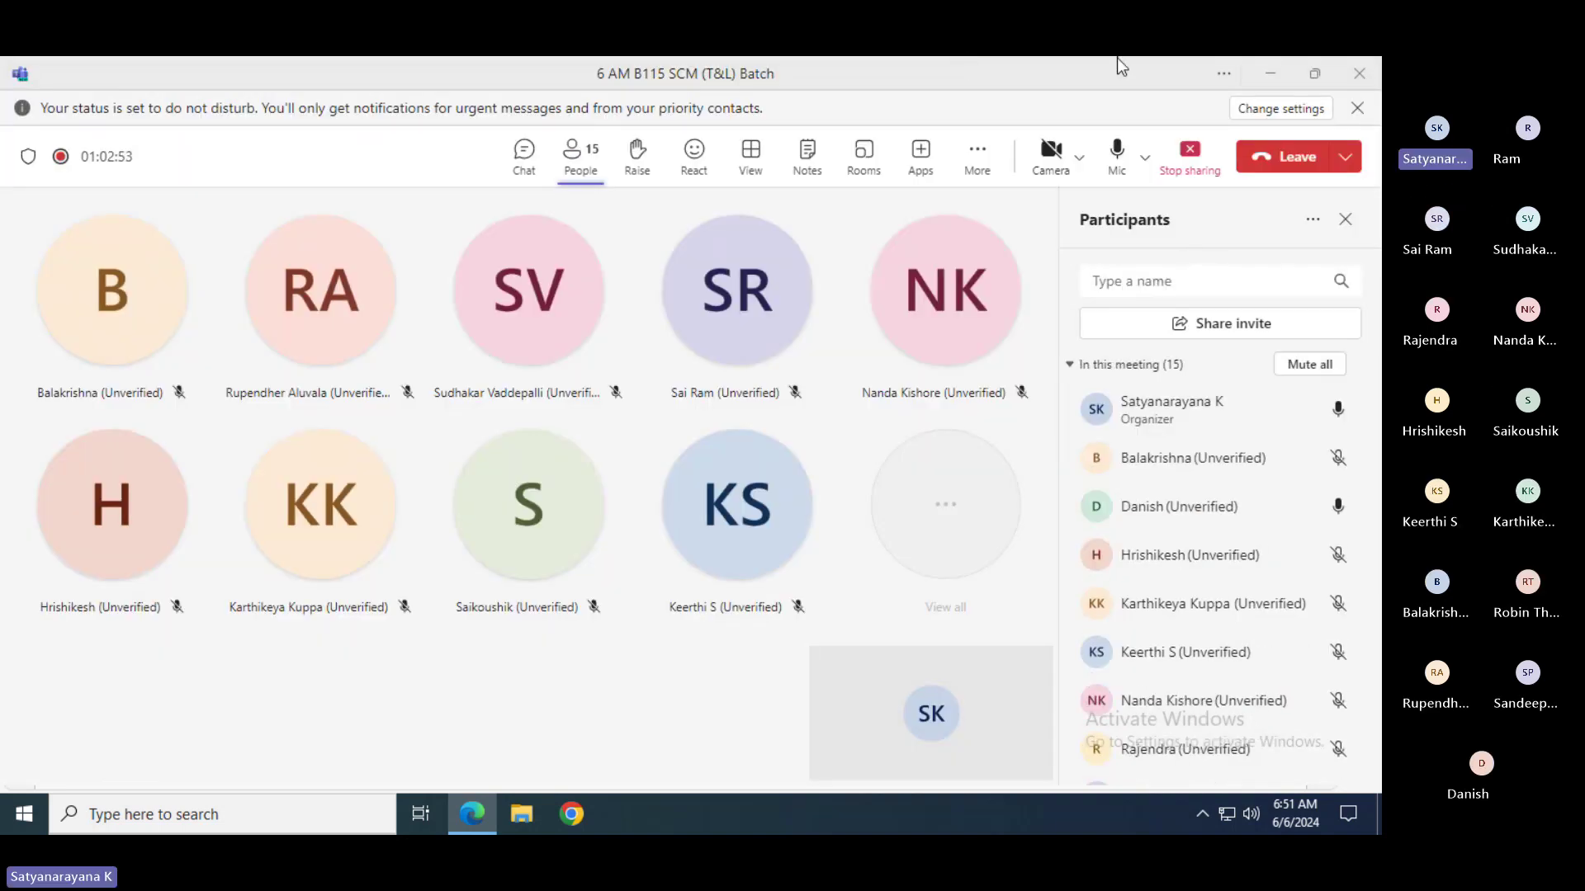
- Return to the 06 June 24 notes in Notepad, clear the text highlight, and bring up the Item master image
key("alt+Tab")
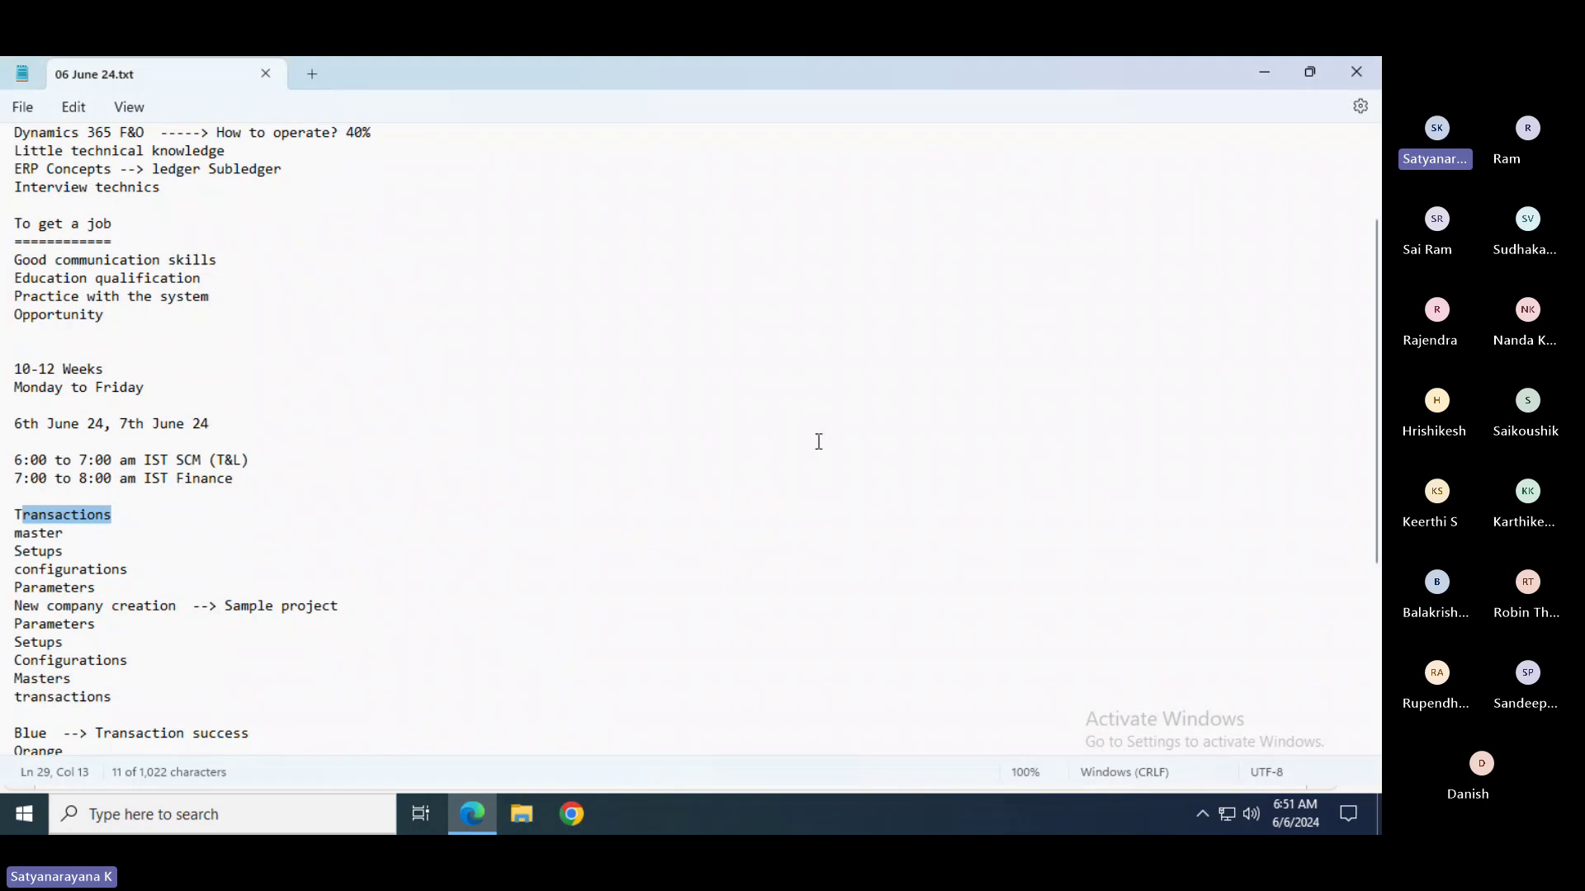
left_click(102, 528)
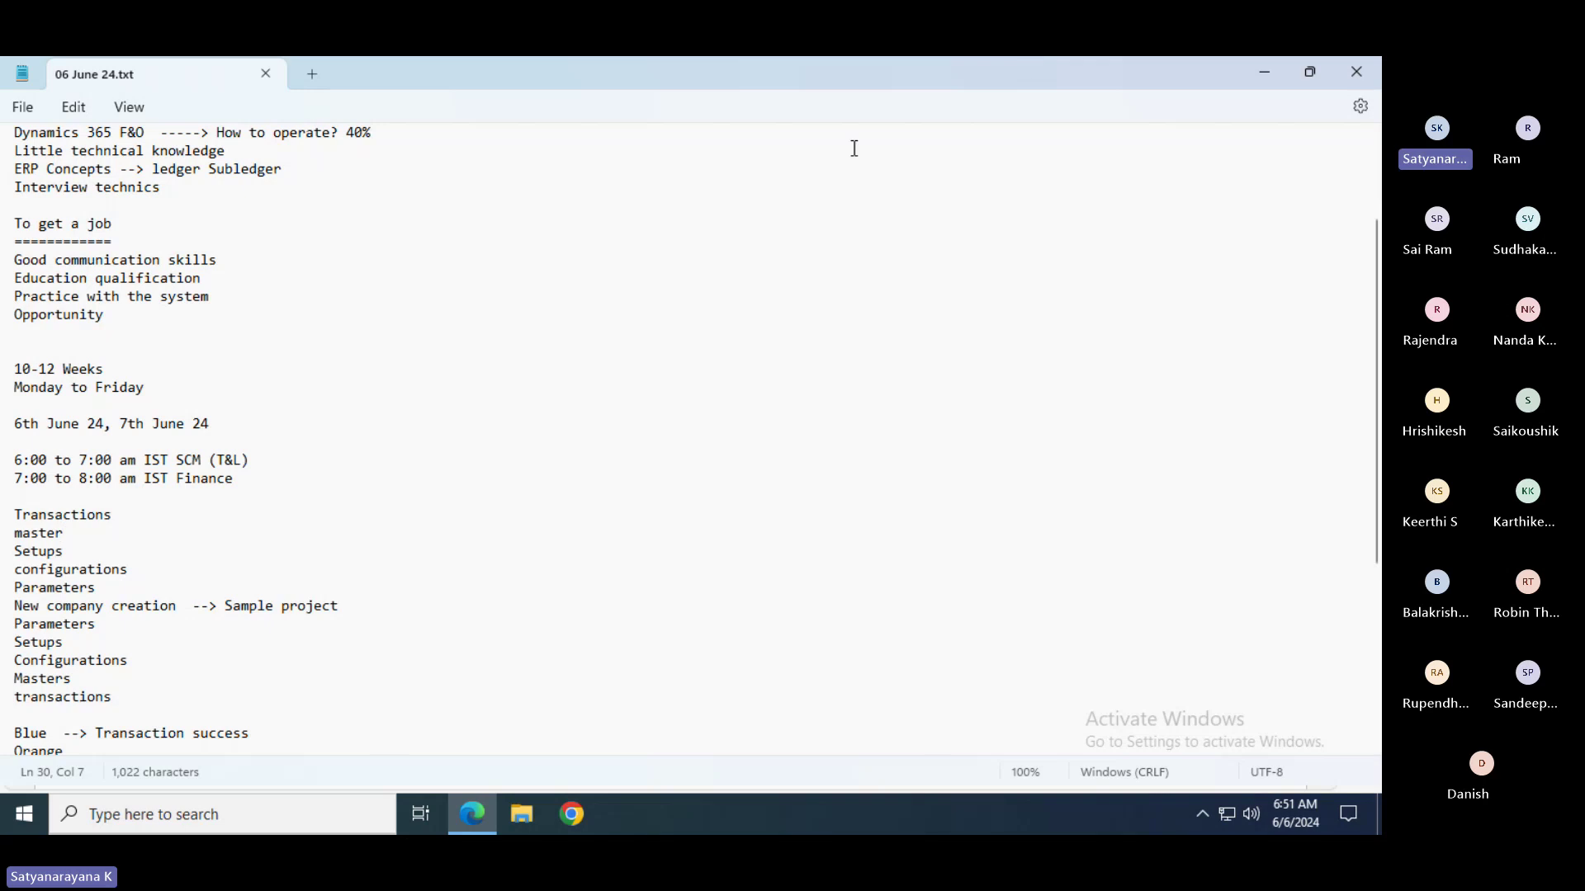
key("alt+Tab")
key("Tab")
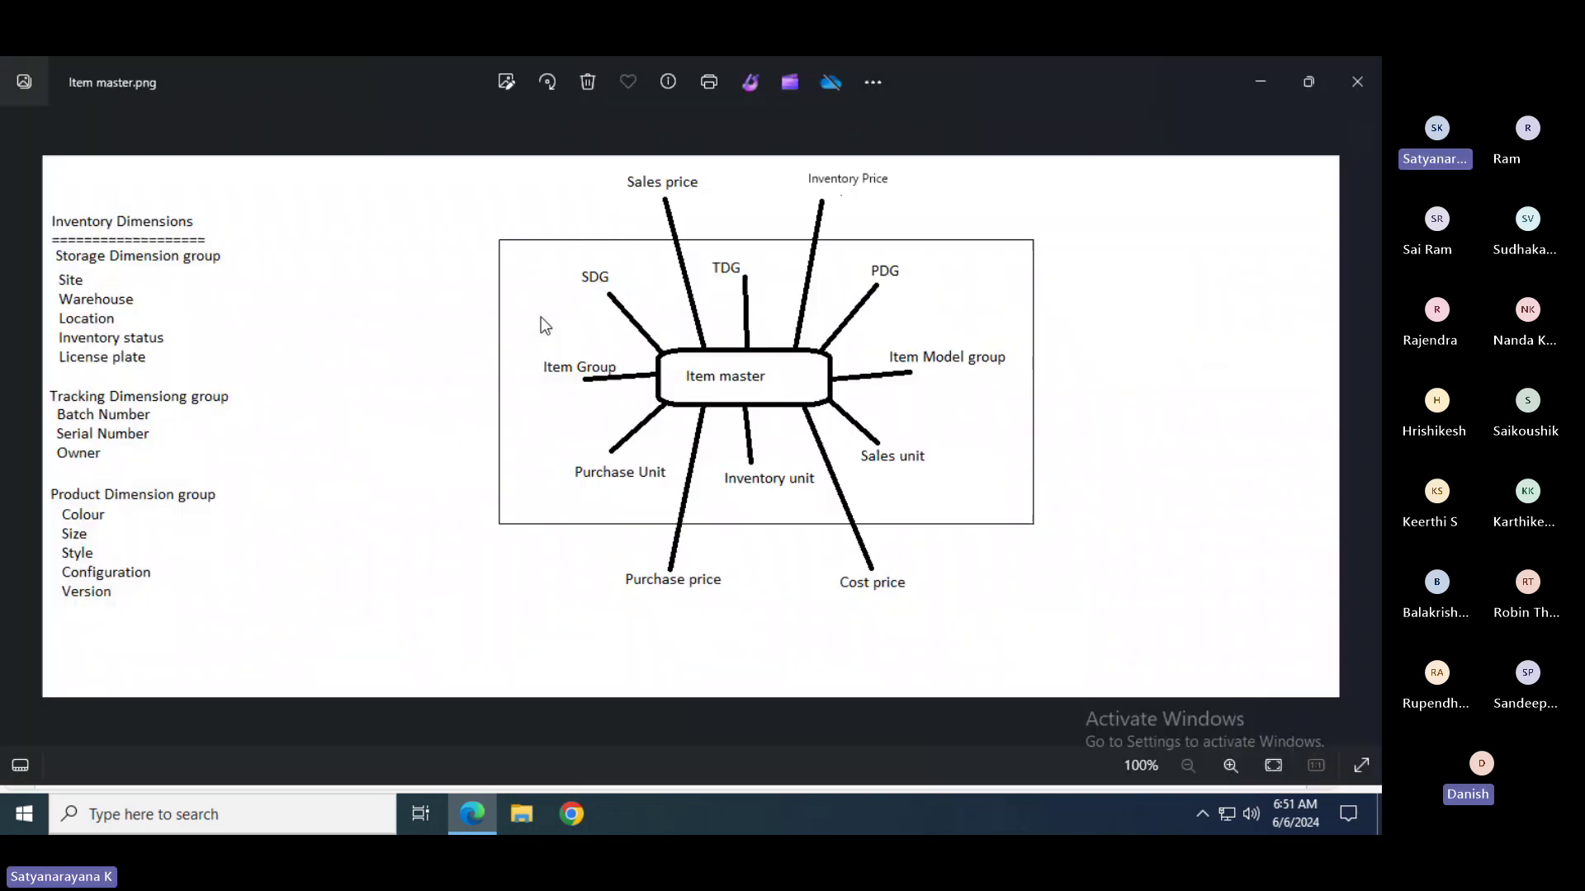
- Switch to the Teams meeting window, followed by the "invoice in 3 colours" image results in Chrome
key("alt+Tab")
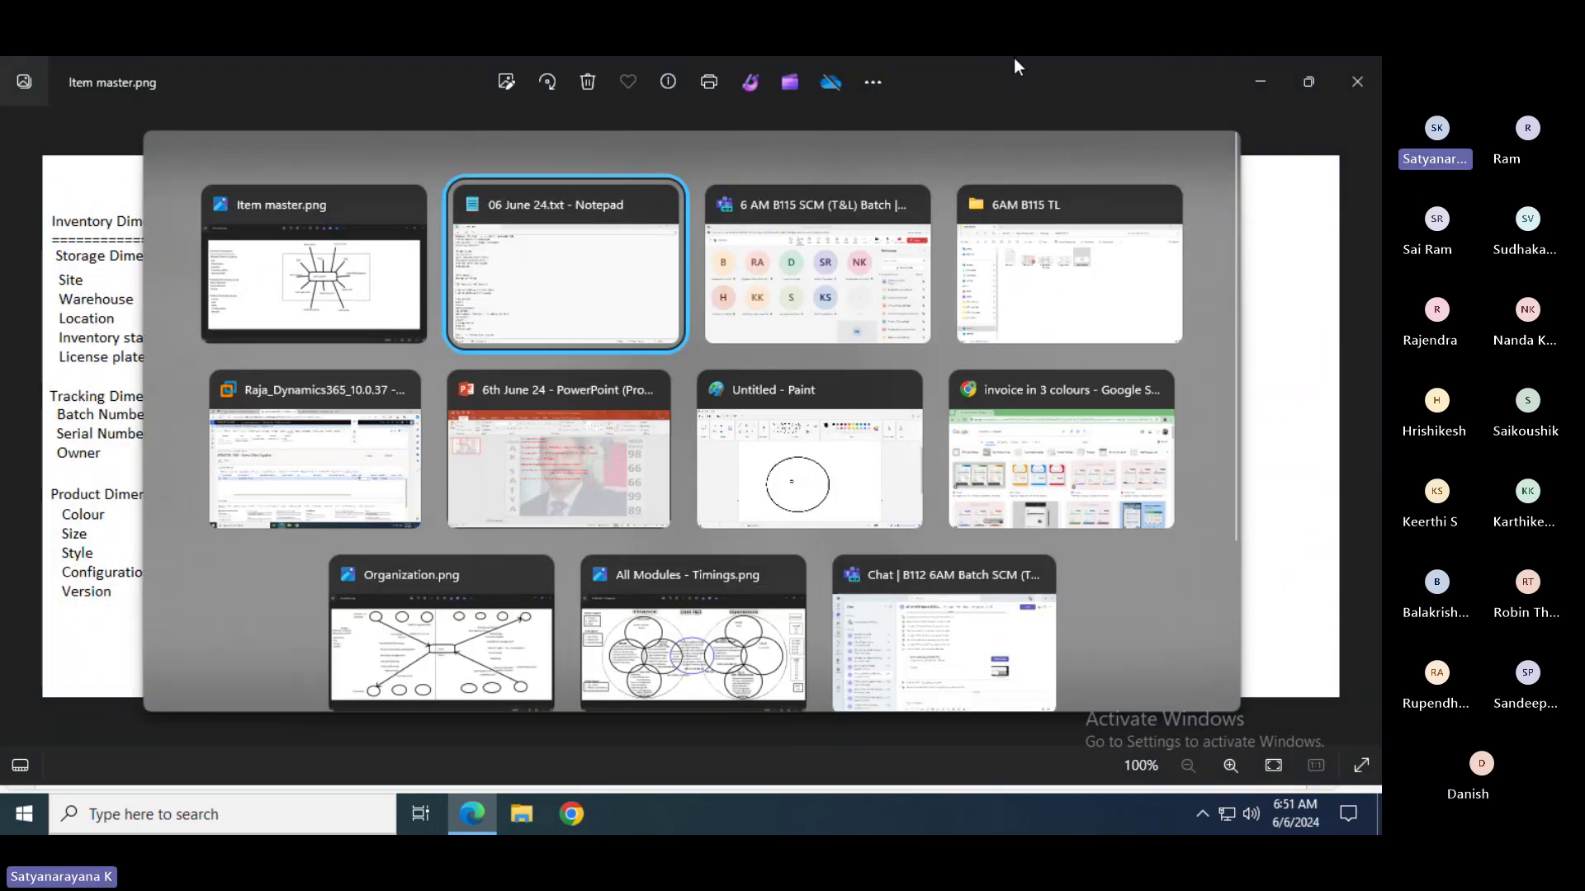
key("Tab")
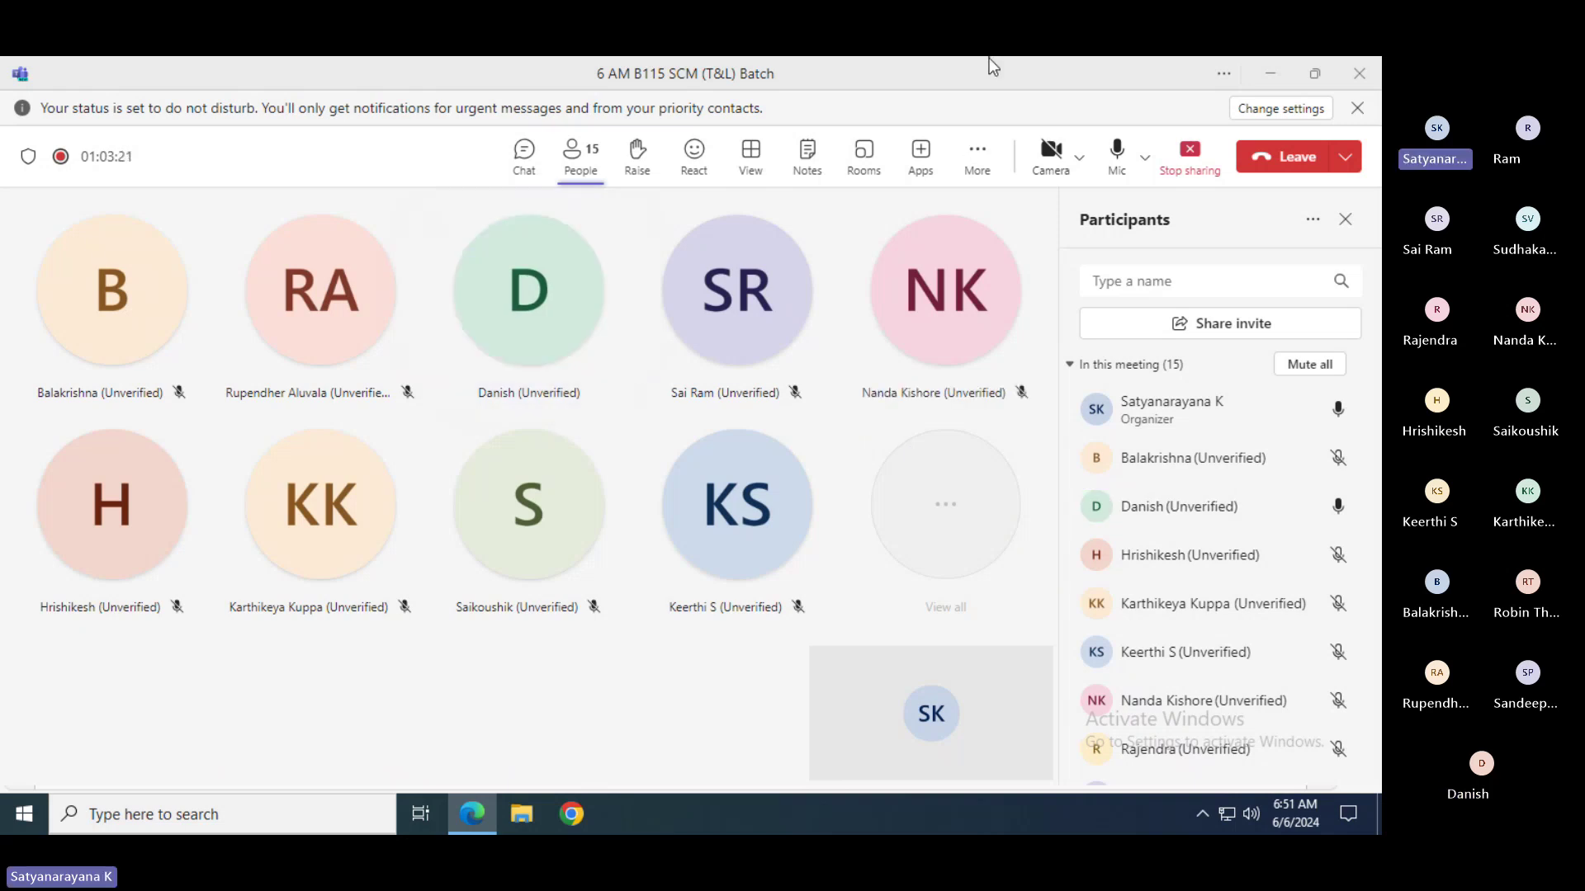
key("alt+Tab")
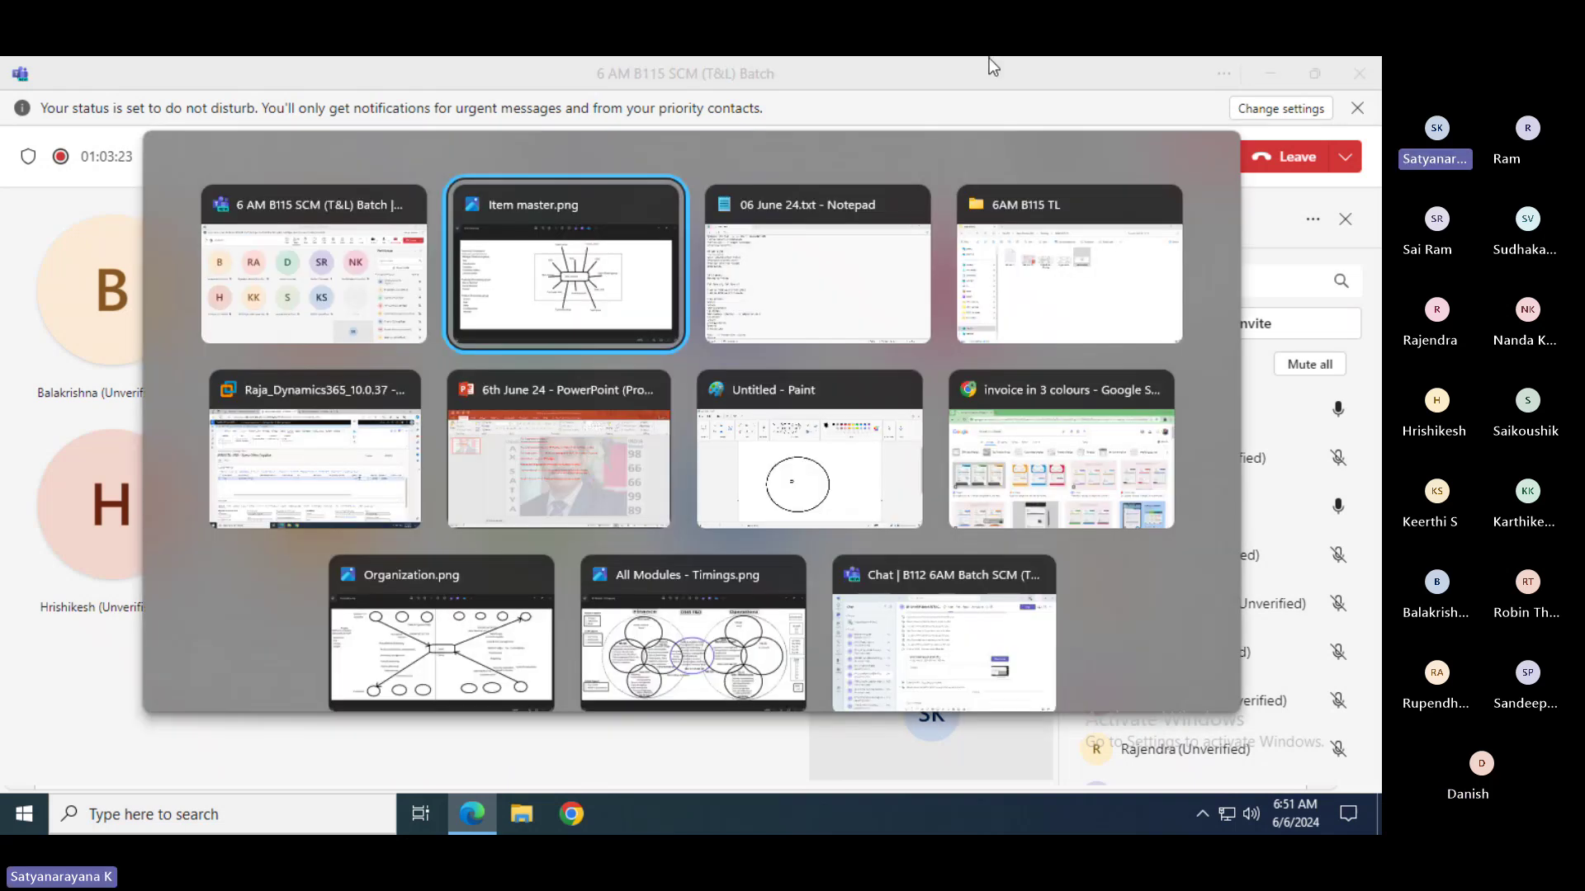
key("alt+Tab")
key("alt+Tab")
key("alt+Tab")
key("alt+Tab")
key("alt+Tab")
key("alt+Tab")
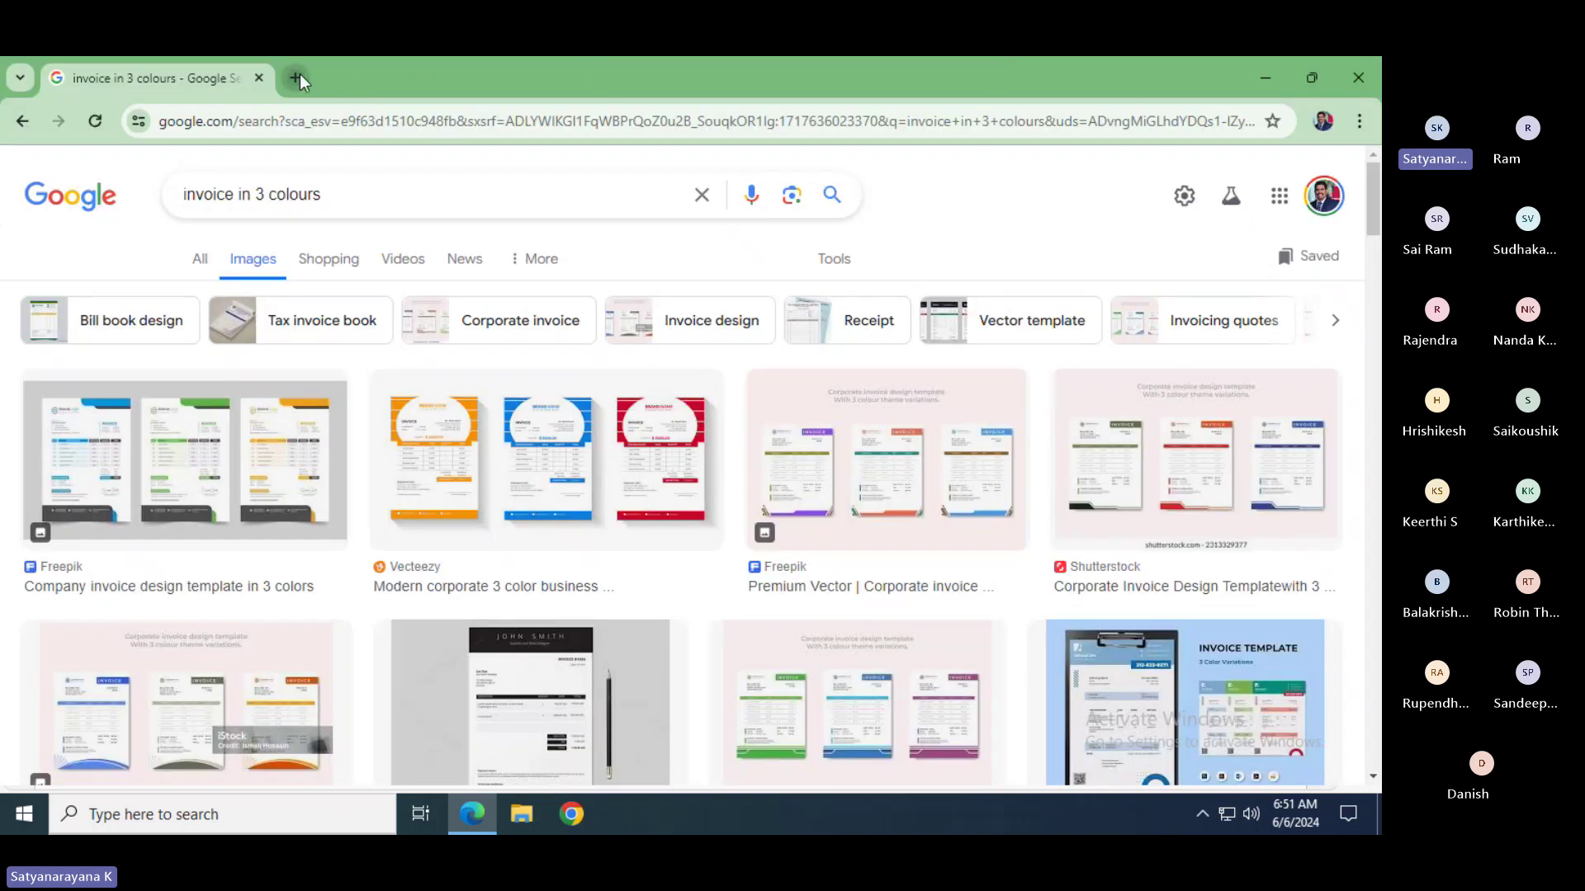
- Search Google for YouTube in a new browser tab and open the YouTube home page from the results
left_click(298, 76)
left_click(509, 488)
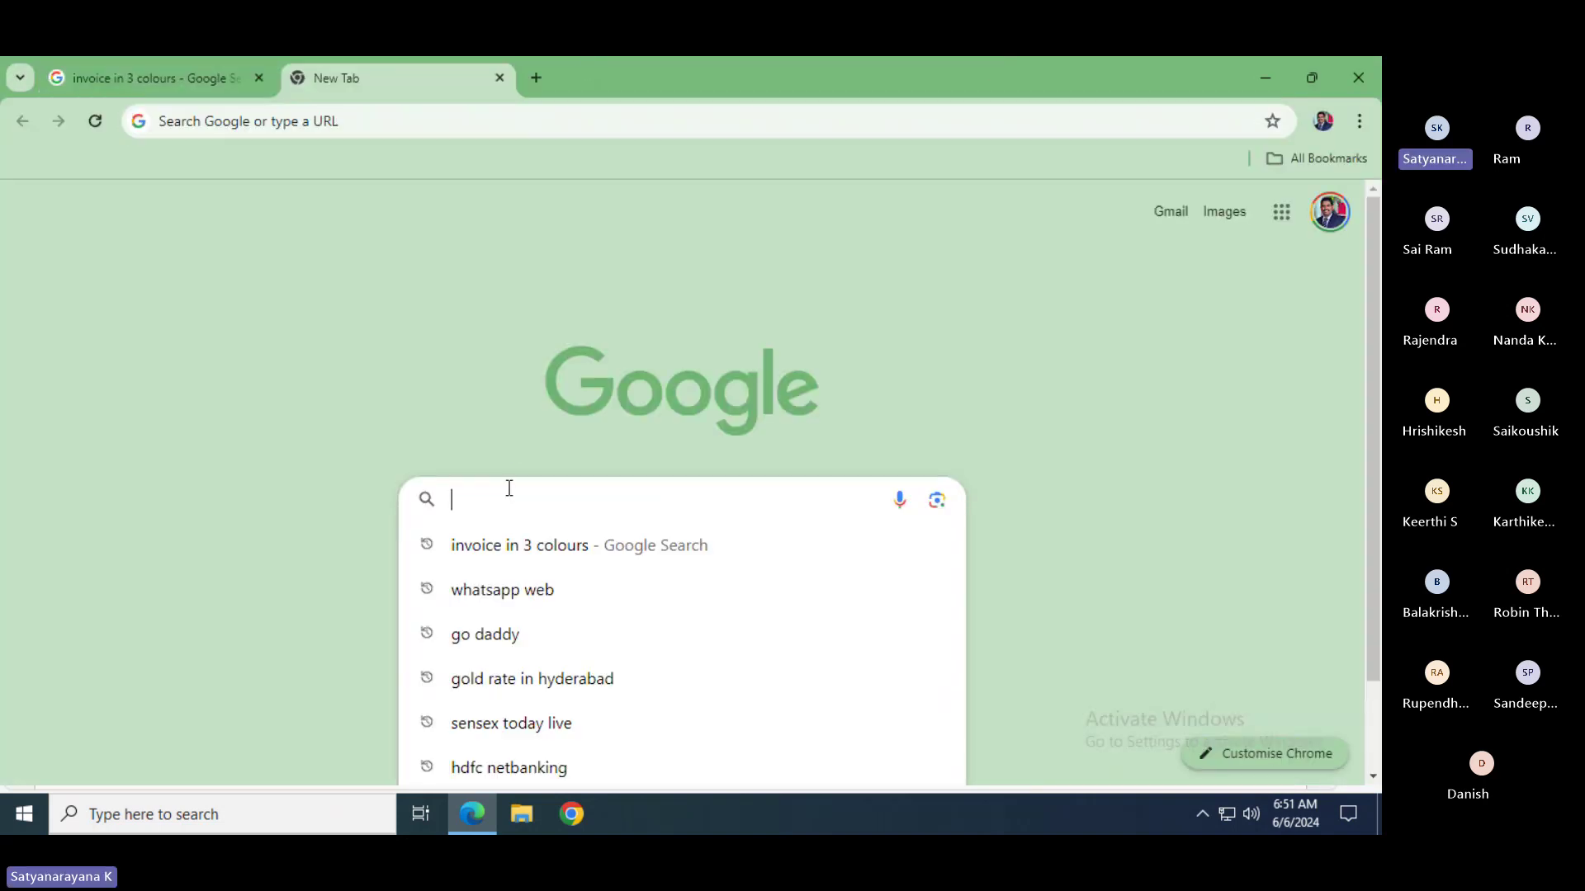
type("youtb")
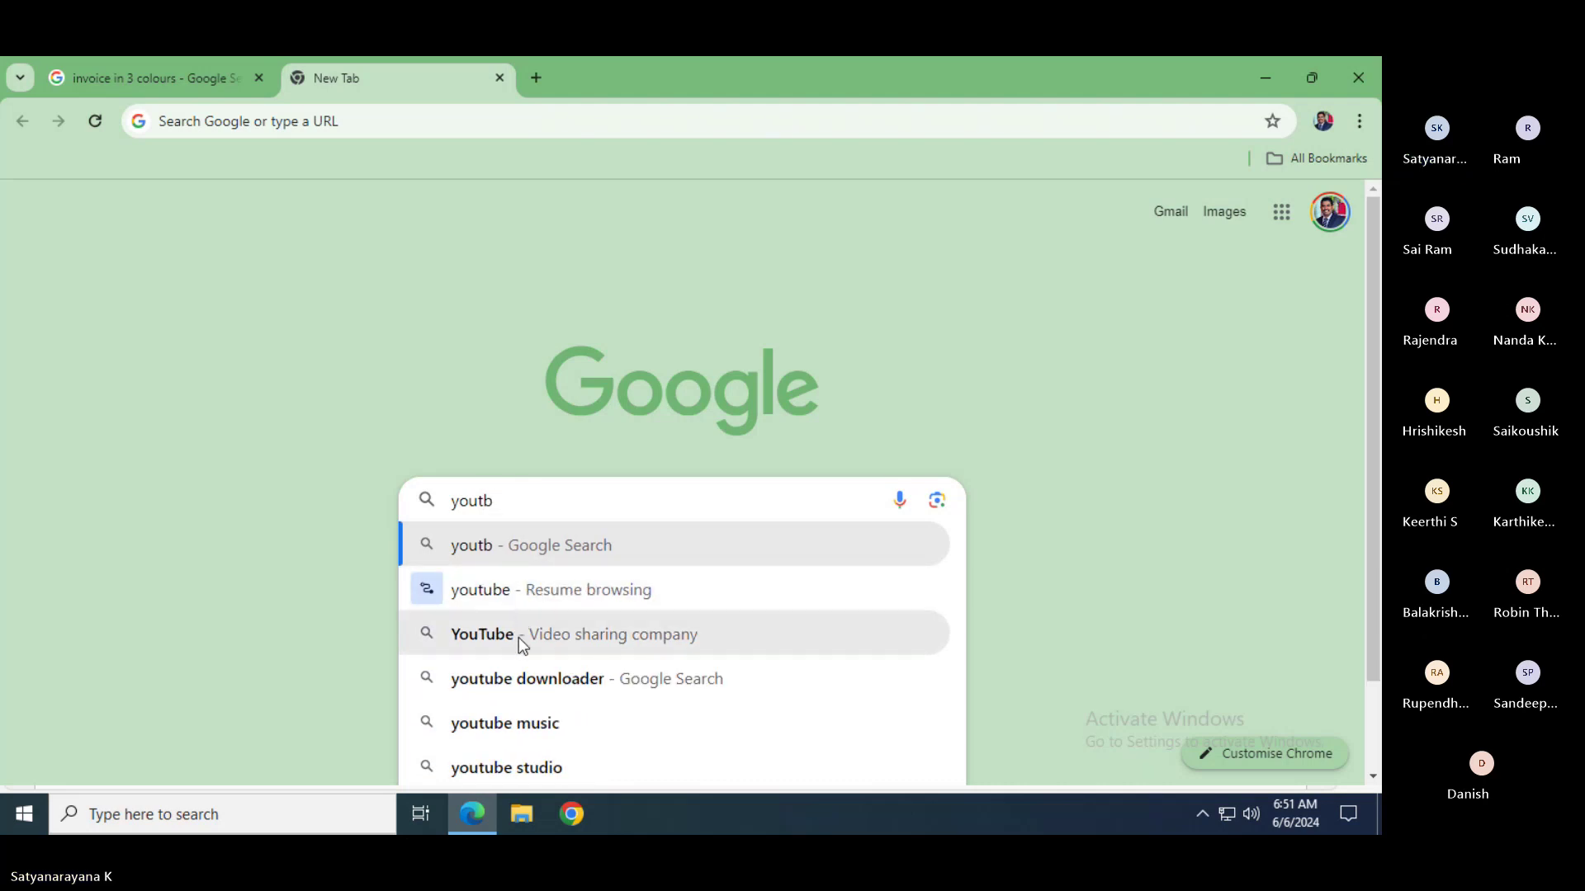
left_click(519, 638)
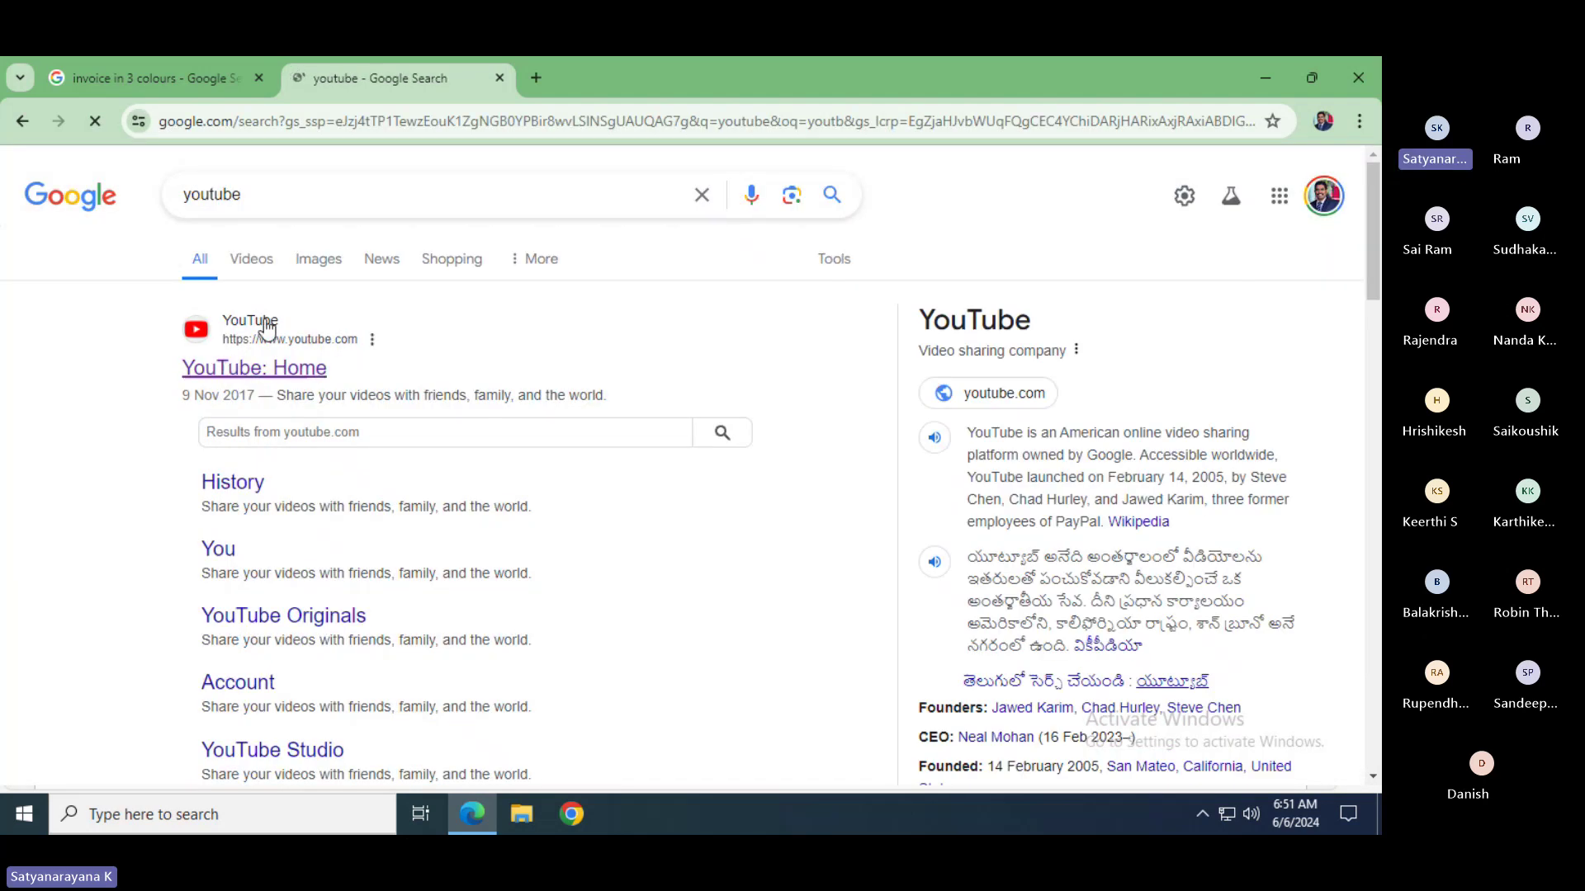
left_click(239, 370)
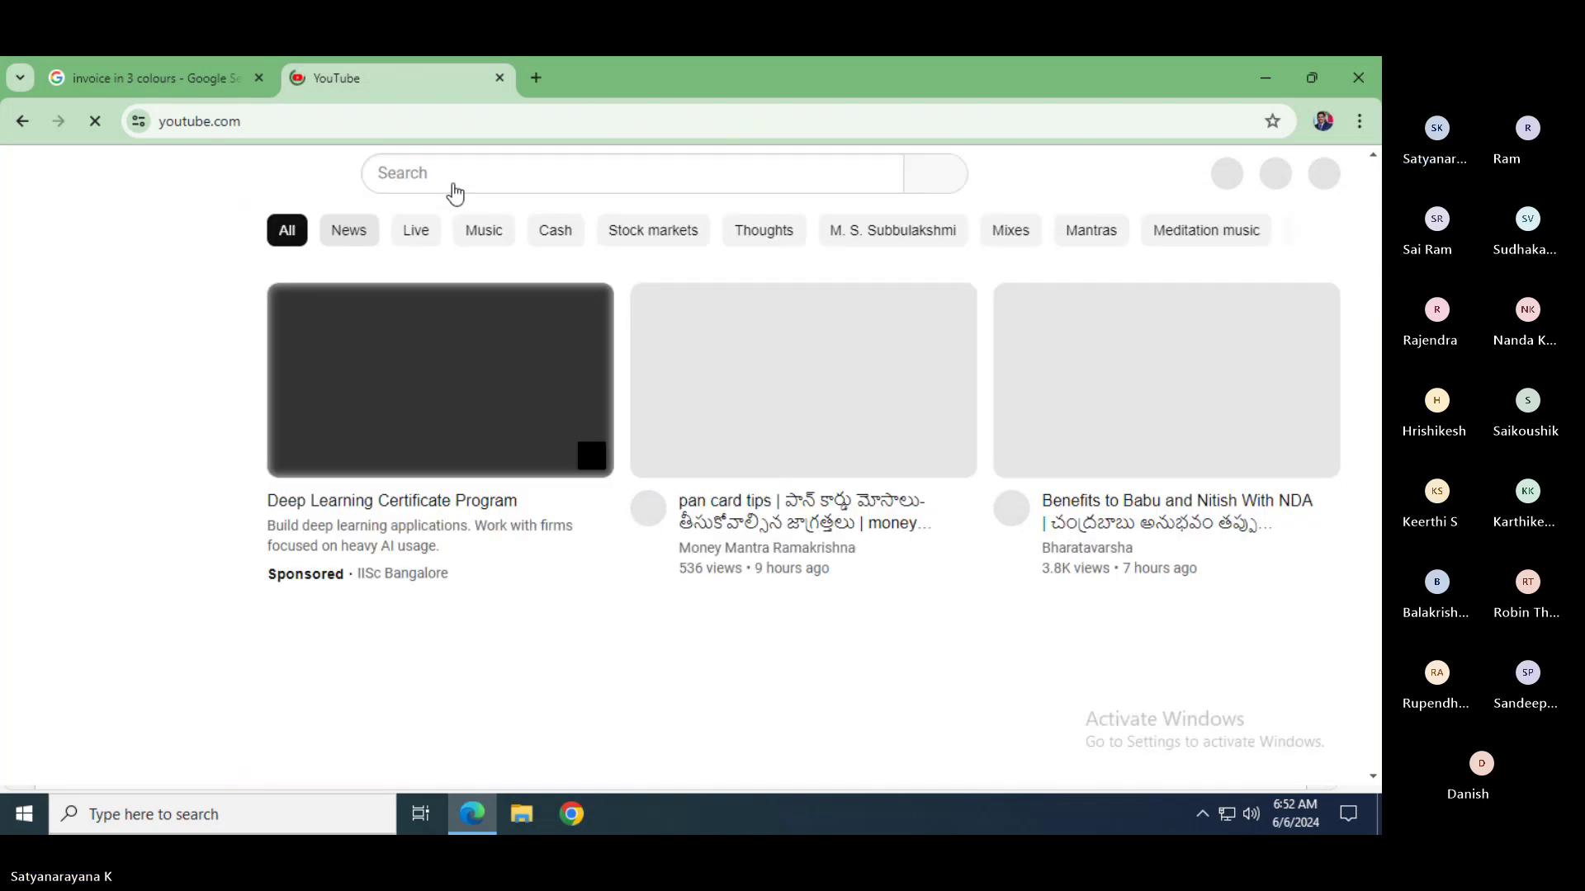
- Search YouTube for the trainer's channel and show the channel entry at the start of the results
left_click(444, 175)
type("ax satya")
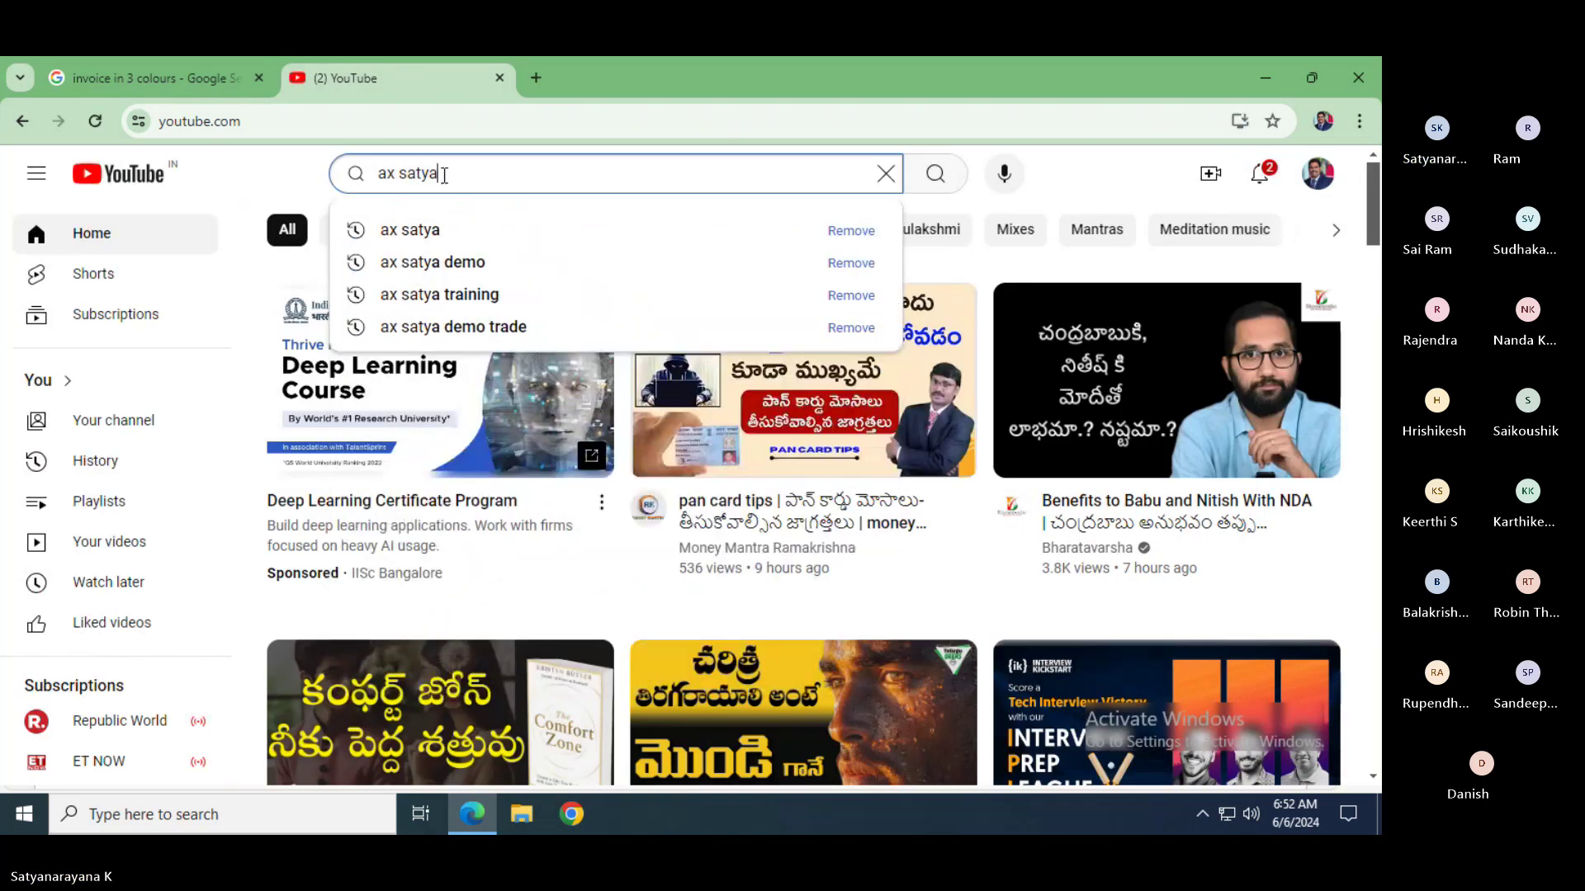
key("Return")
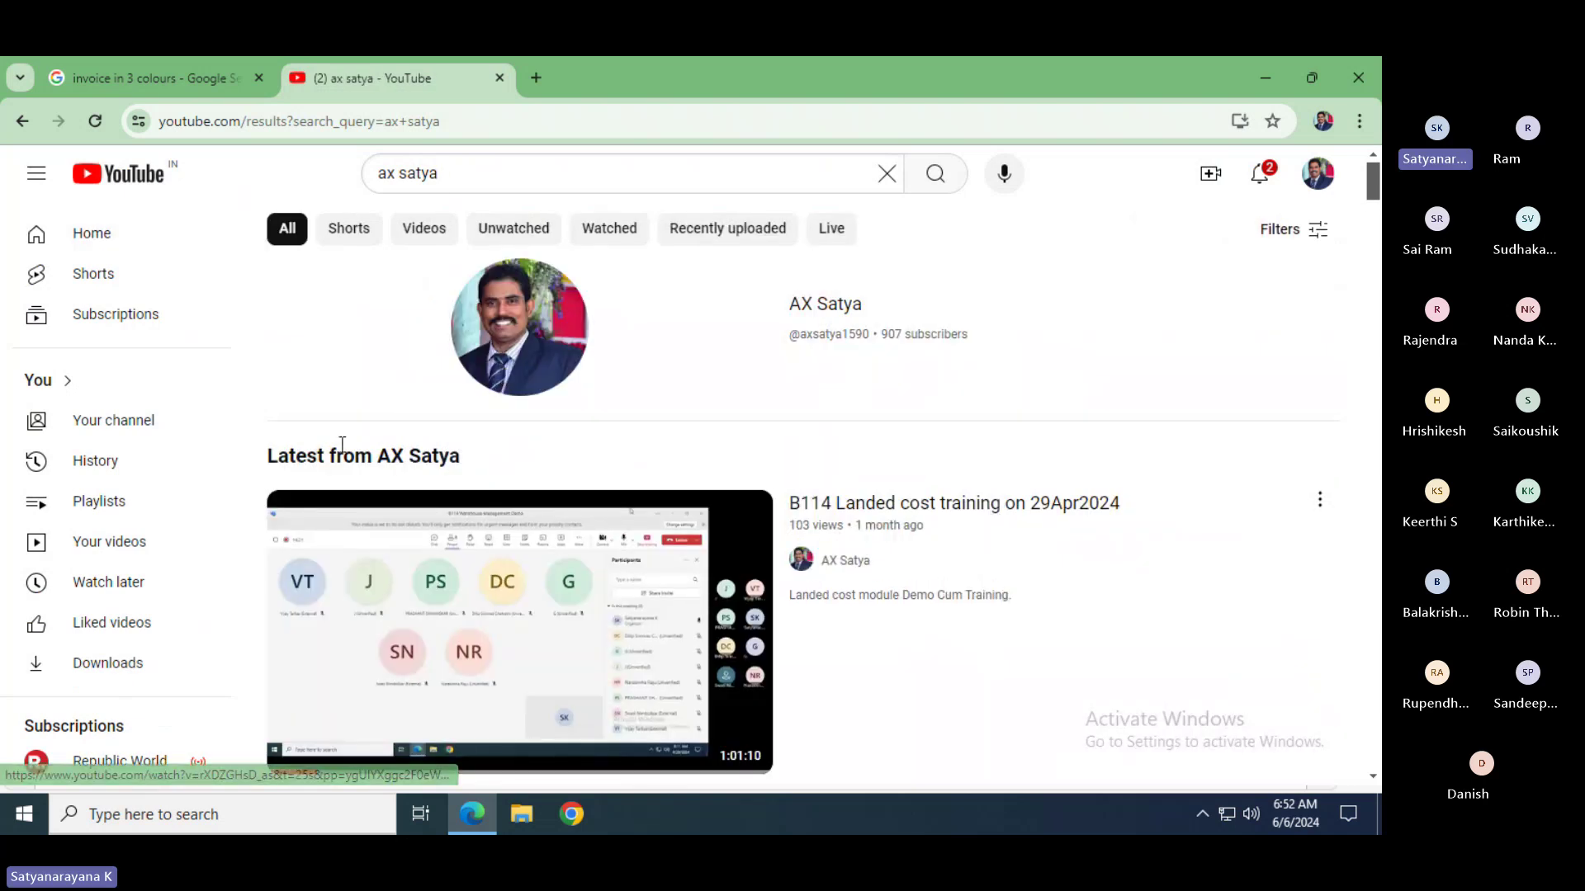
mouse_move(1376, 188)
left_mouse_down()
mouse_move(1376, 239)
mouse_move(1376, 175)
left_mouse_up()
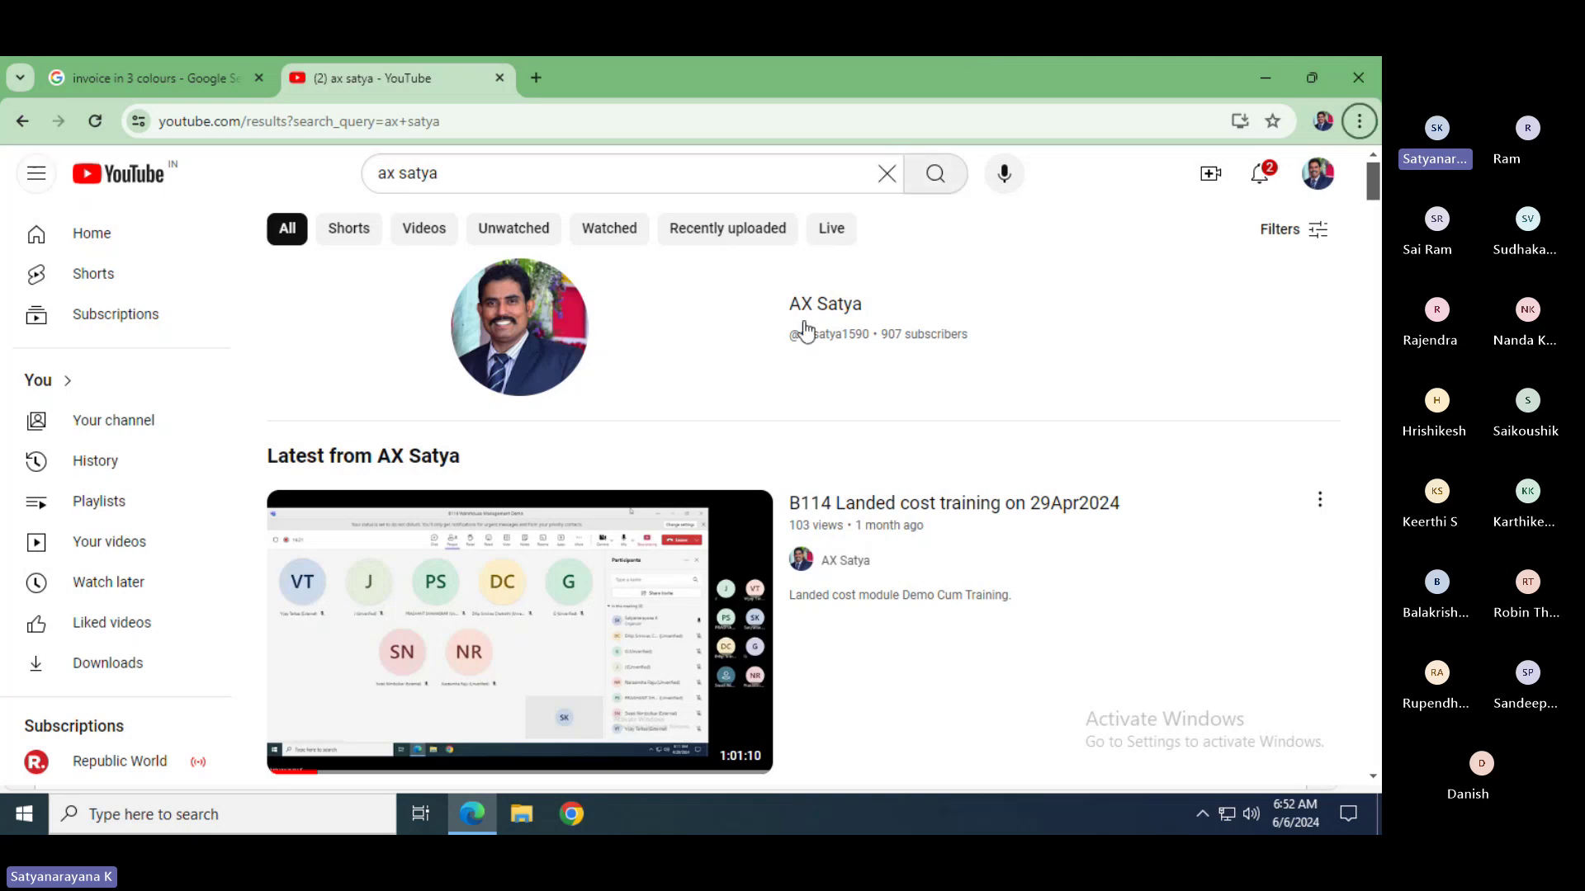
- Switch to the 6th June 24 presentation in PowerPoint to show the Purchase order process slide
key("alt+Tab")
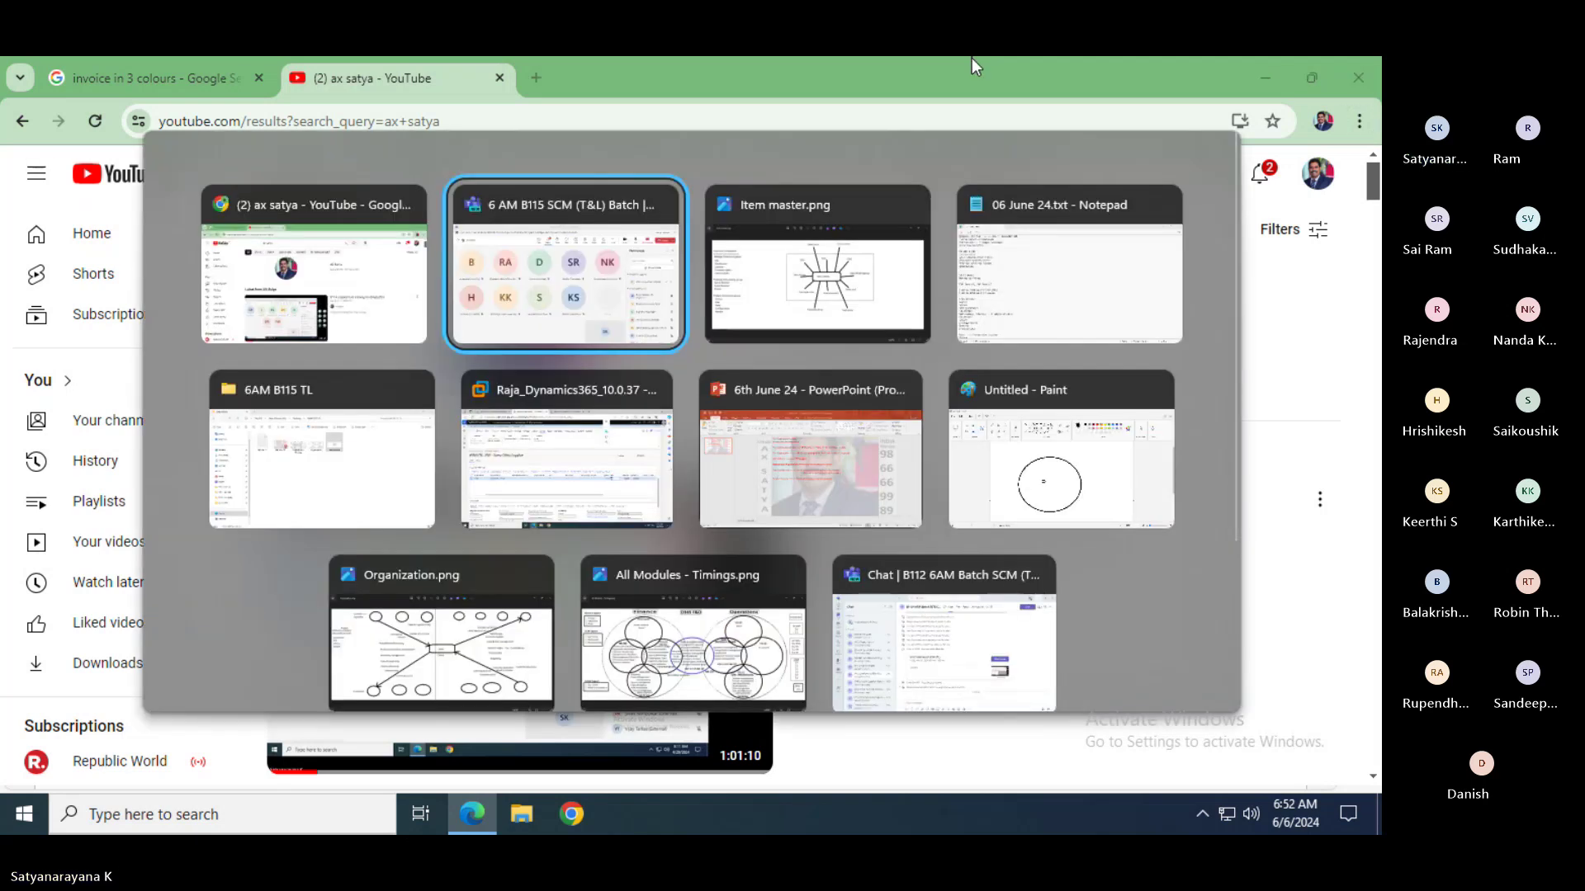
key("alt+Tab")
key("alt+Tab")
key("alt+Tab")
key("alt+Tab")
key("alt+Tab")
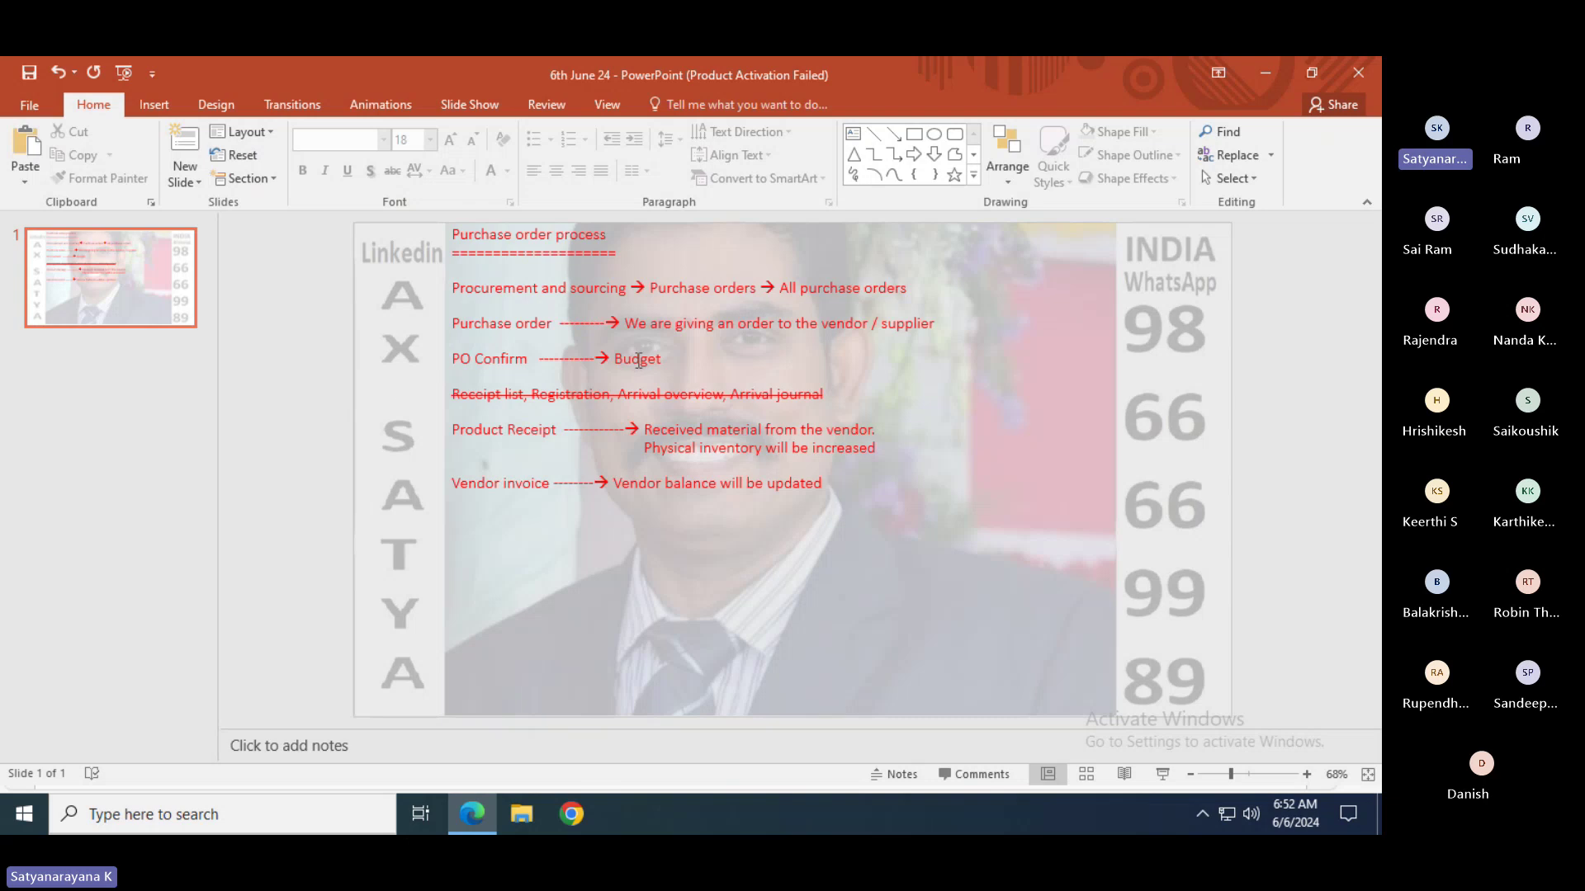
- Return to Chrome and search Google for the trainer's name in a new tab
key("super")
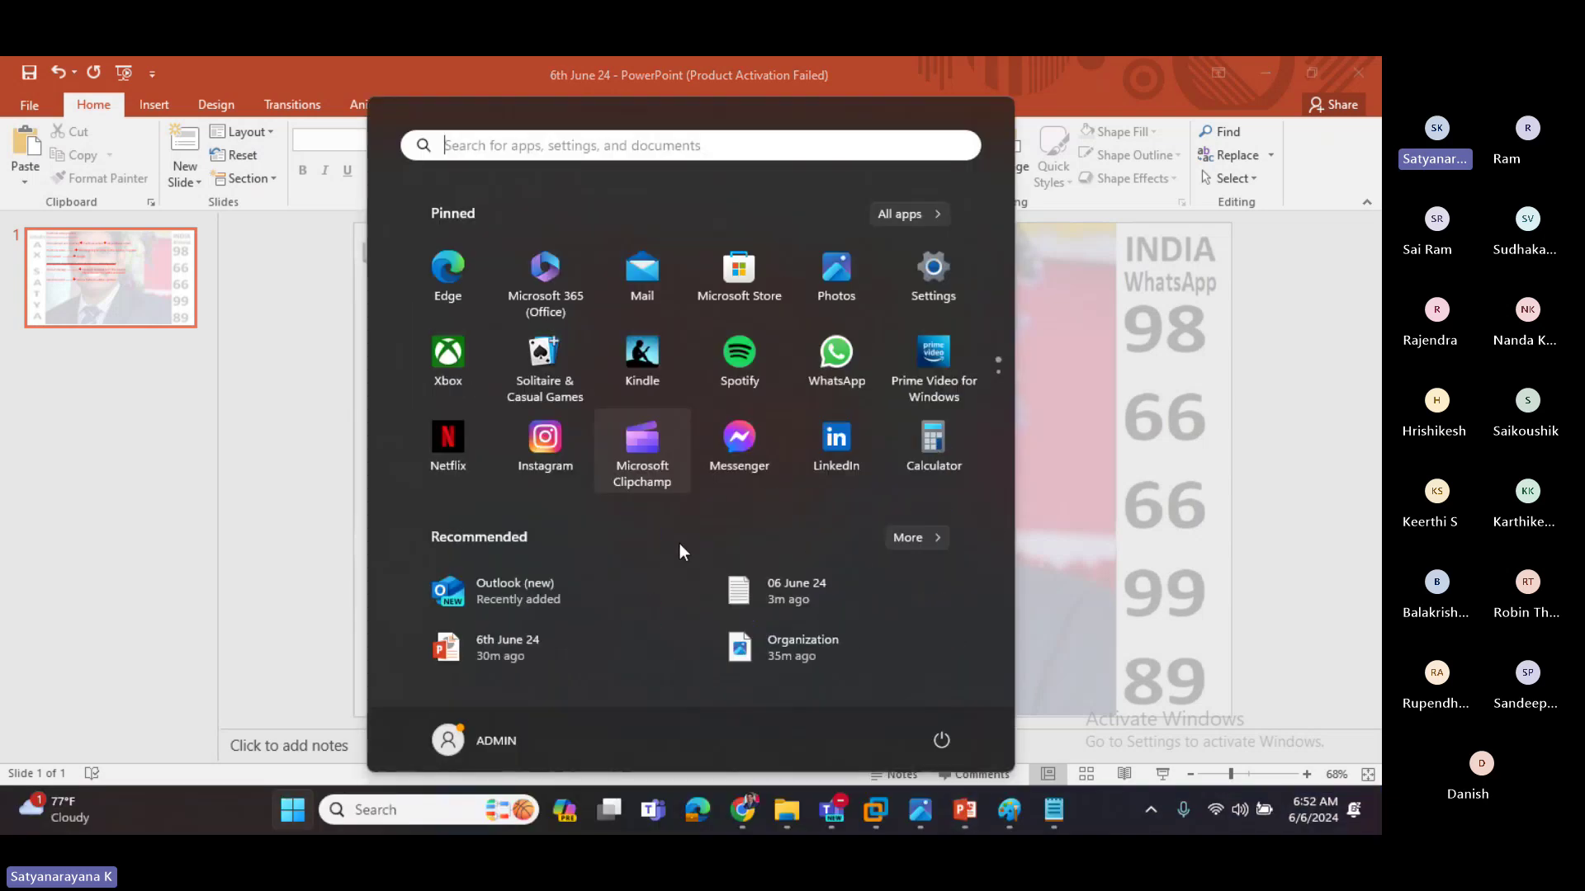
left_click(744, 811)
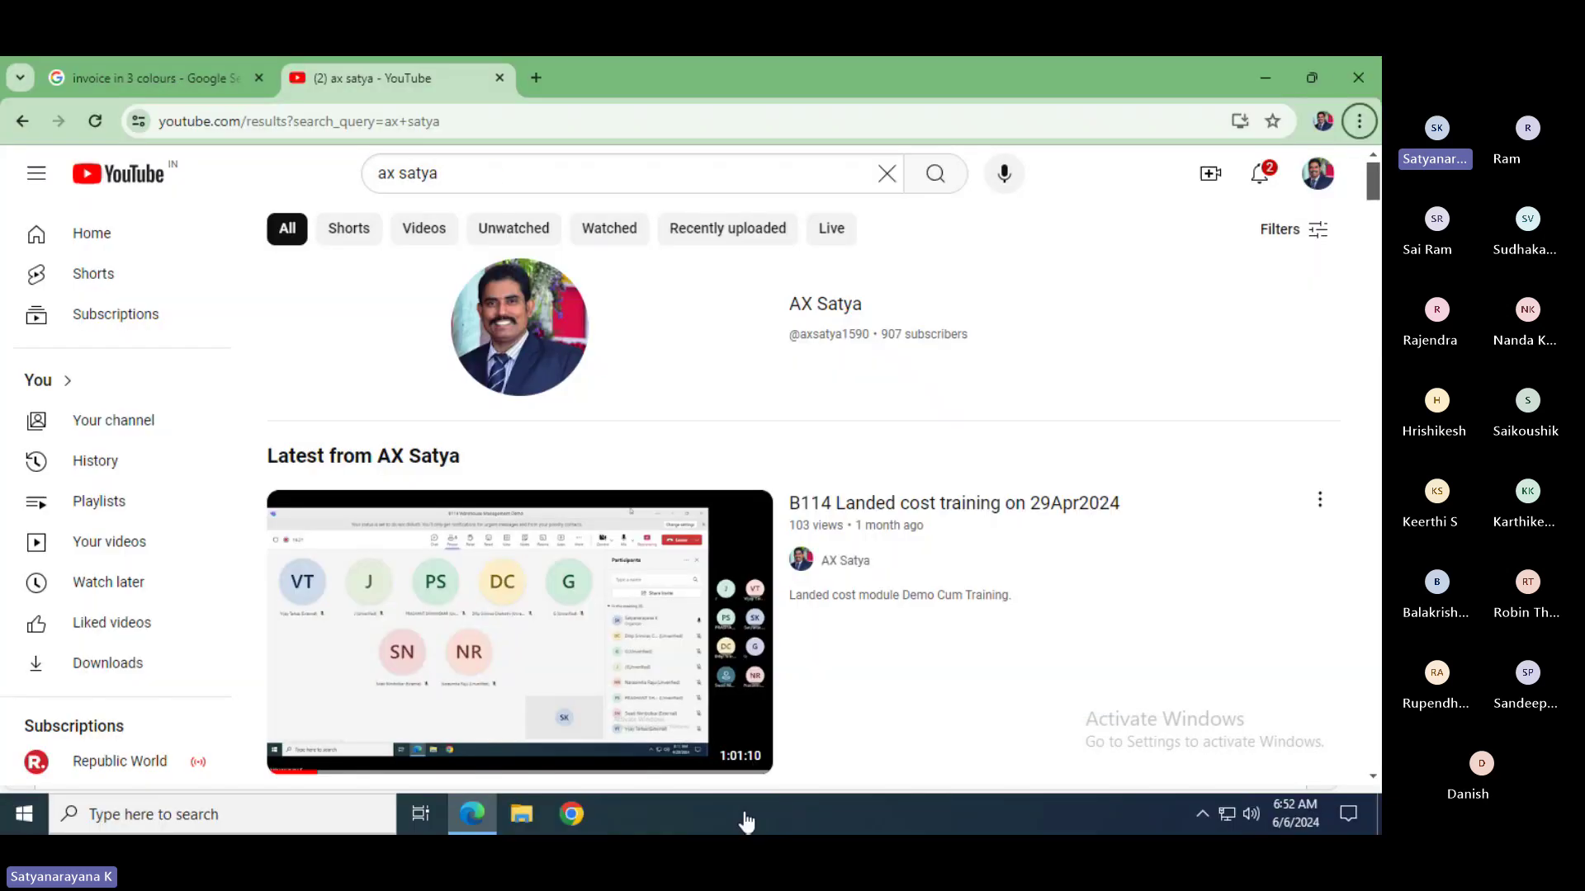
left_click(535, 79)
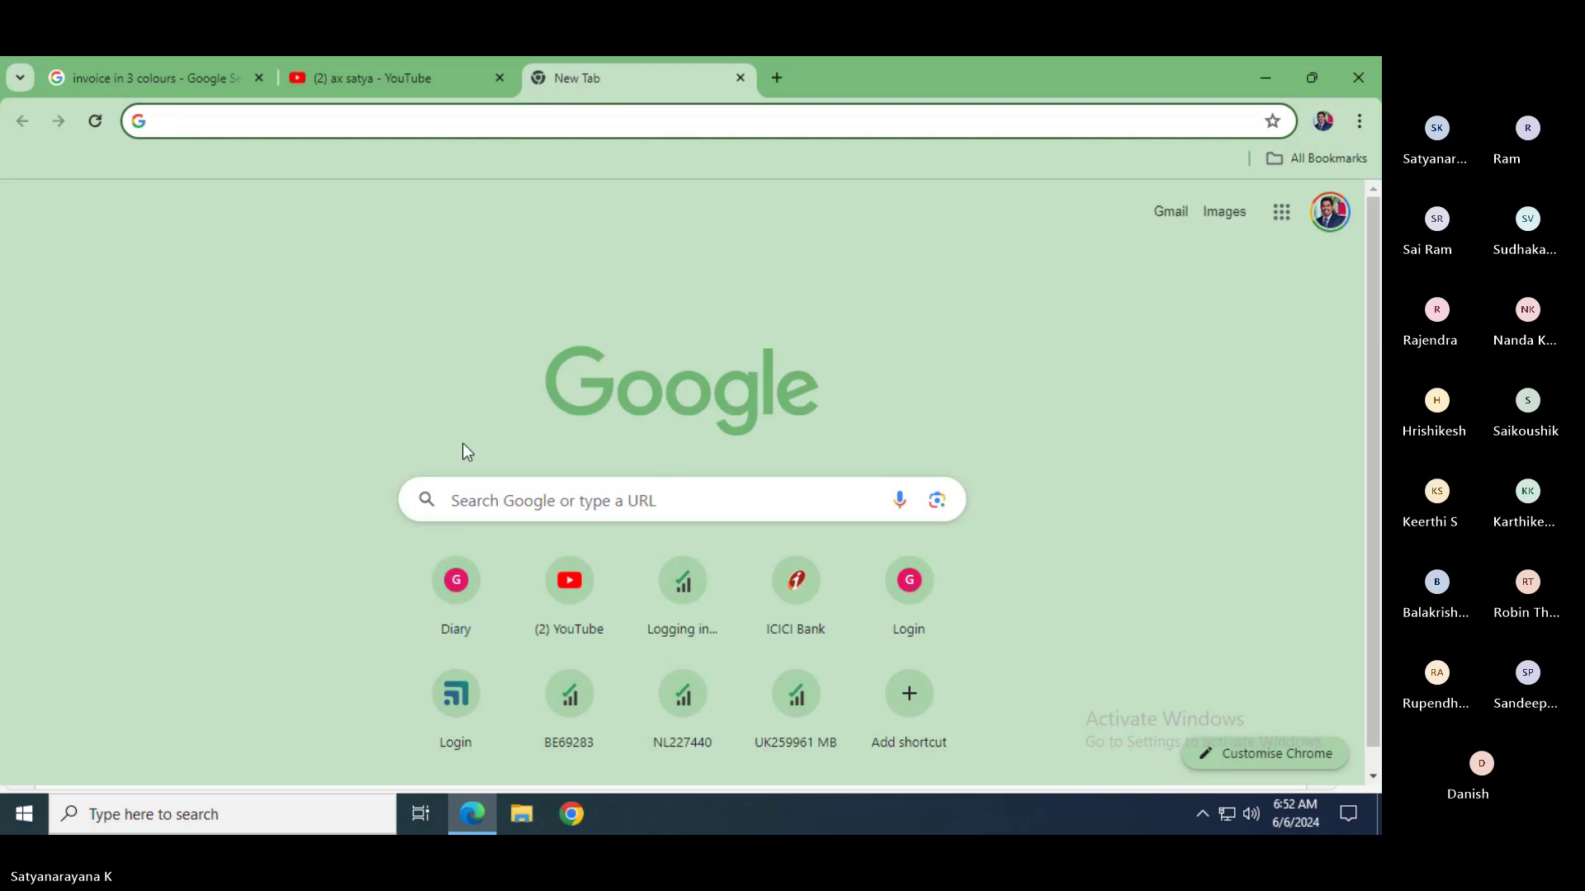
left_click(473, 490)
type("ax satya")
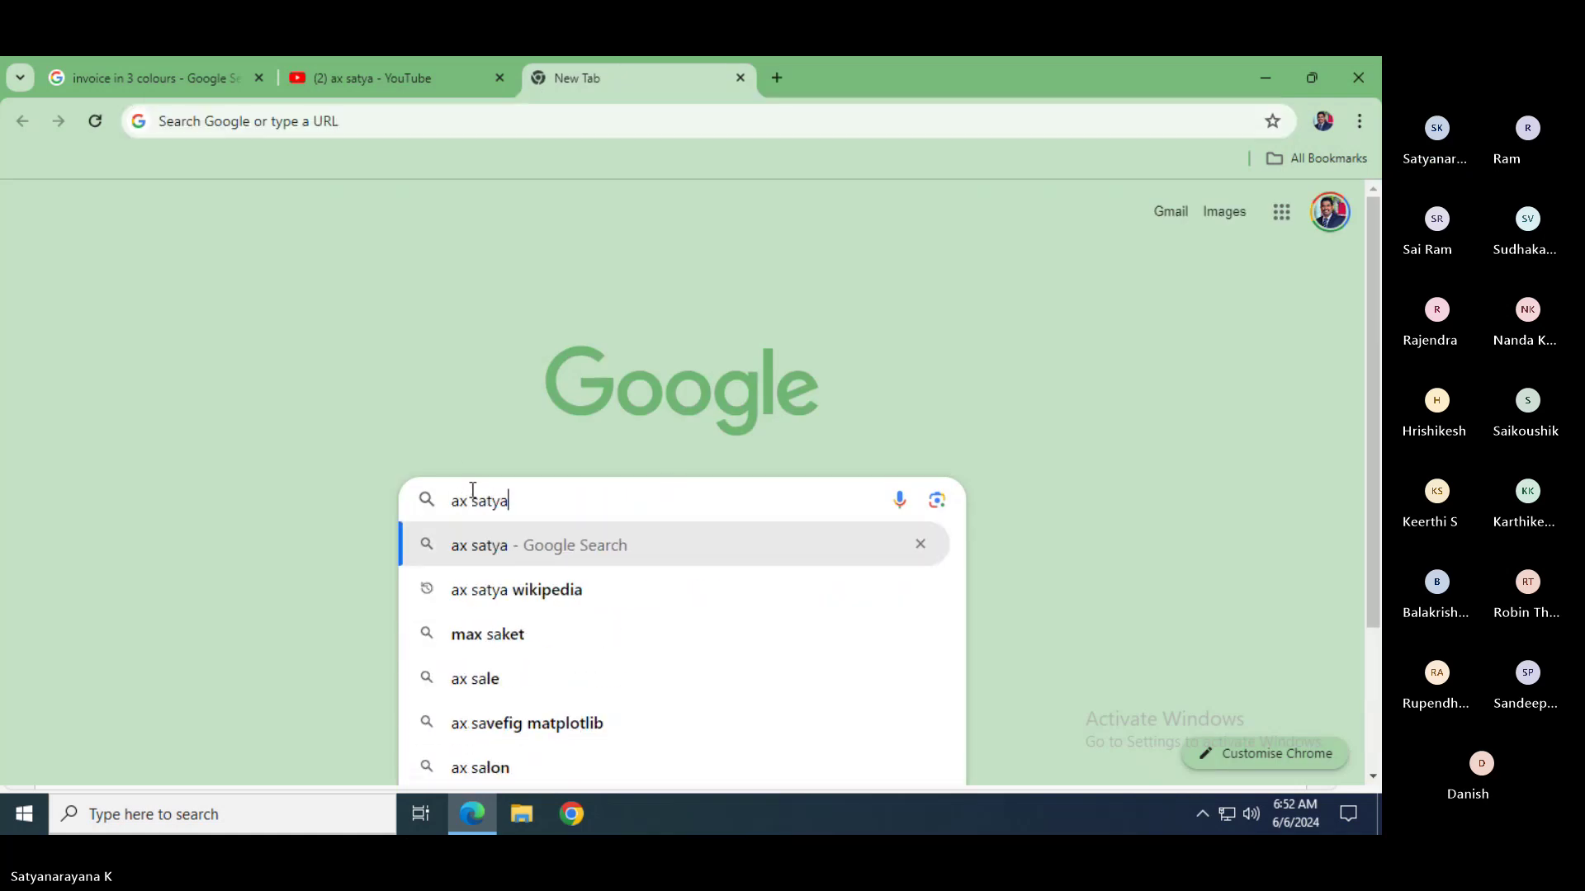
key("Return")
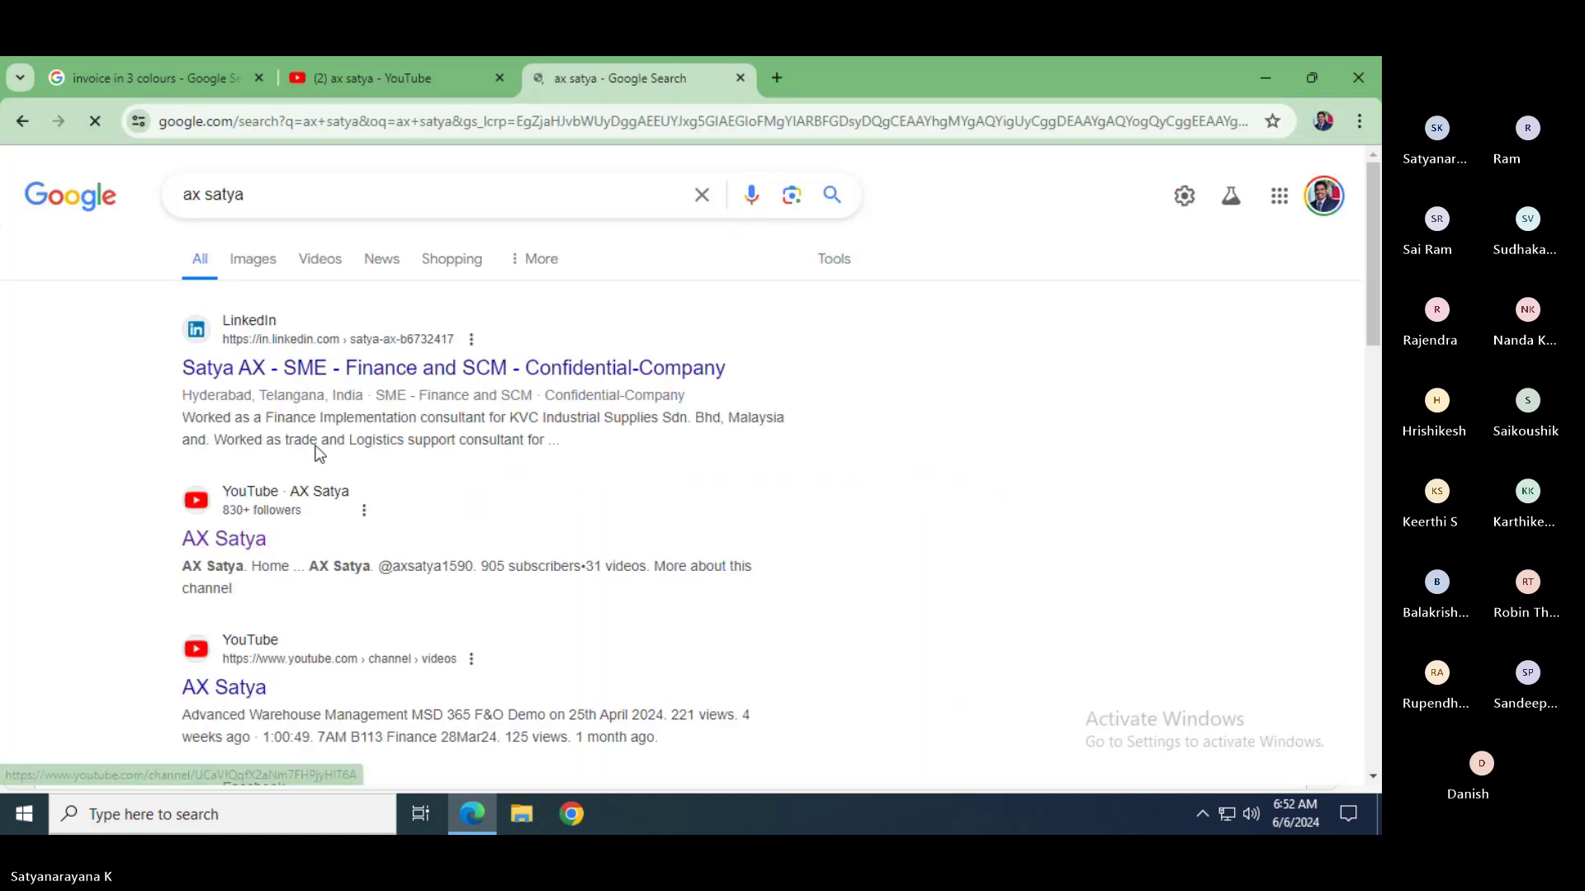
- View the trainer's LinkedIn profile from the results, and go back to look through the Facebook and image results
left_click(255, 372)
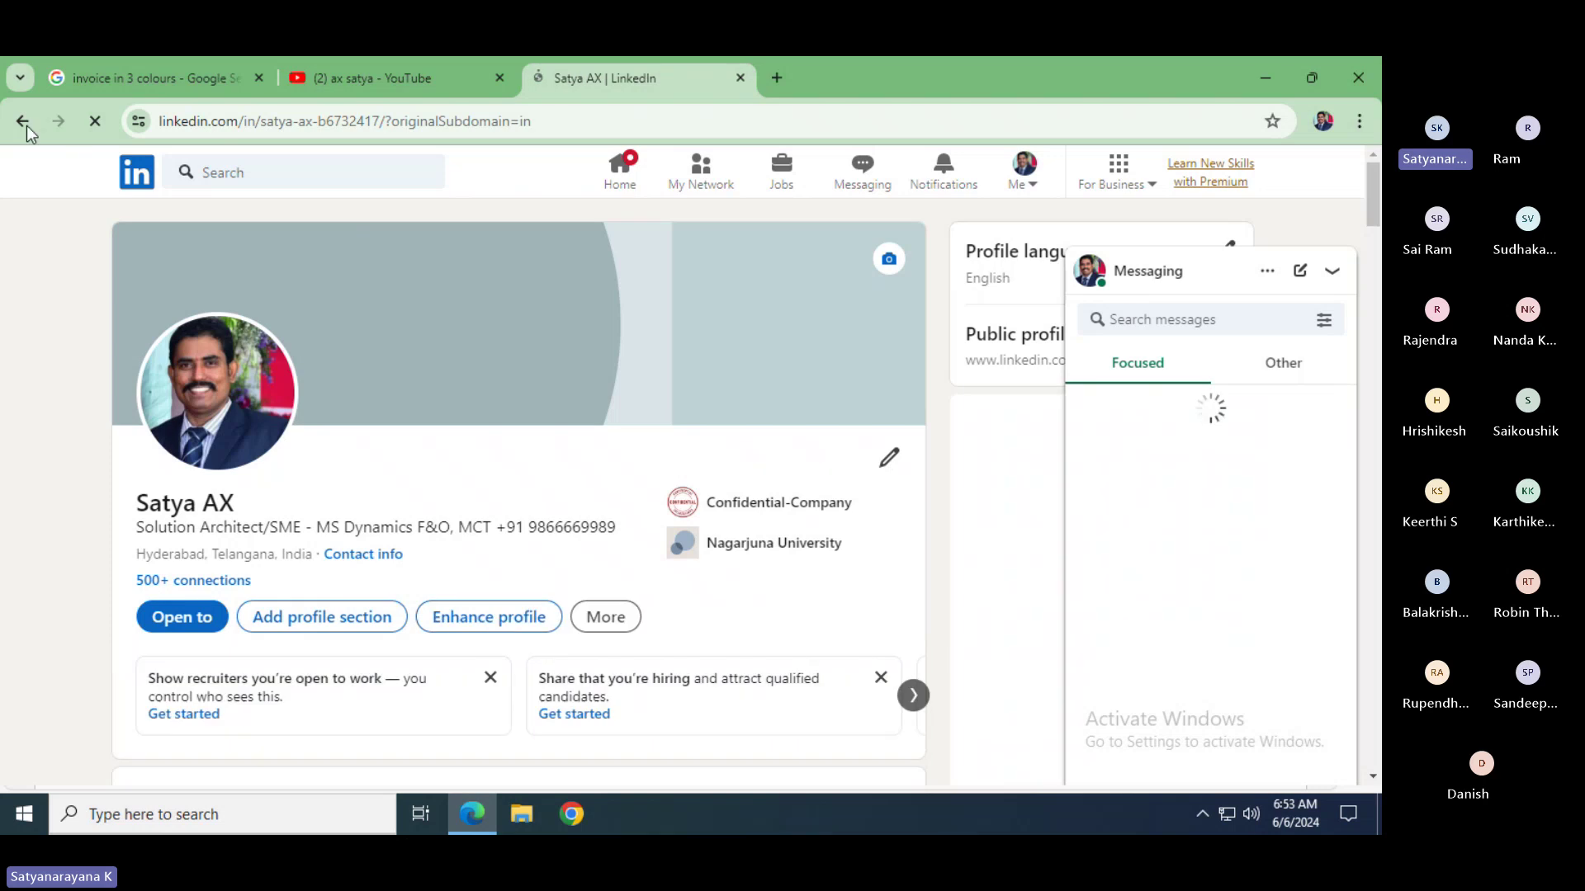
left_click(22, 122)
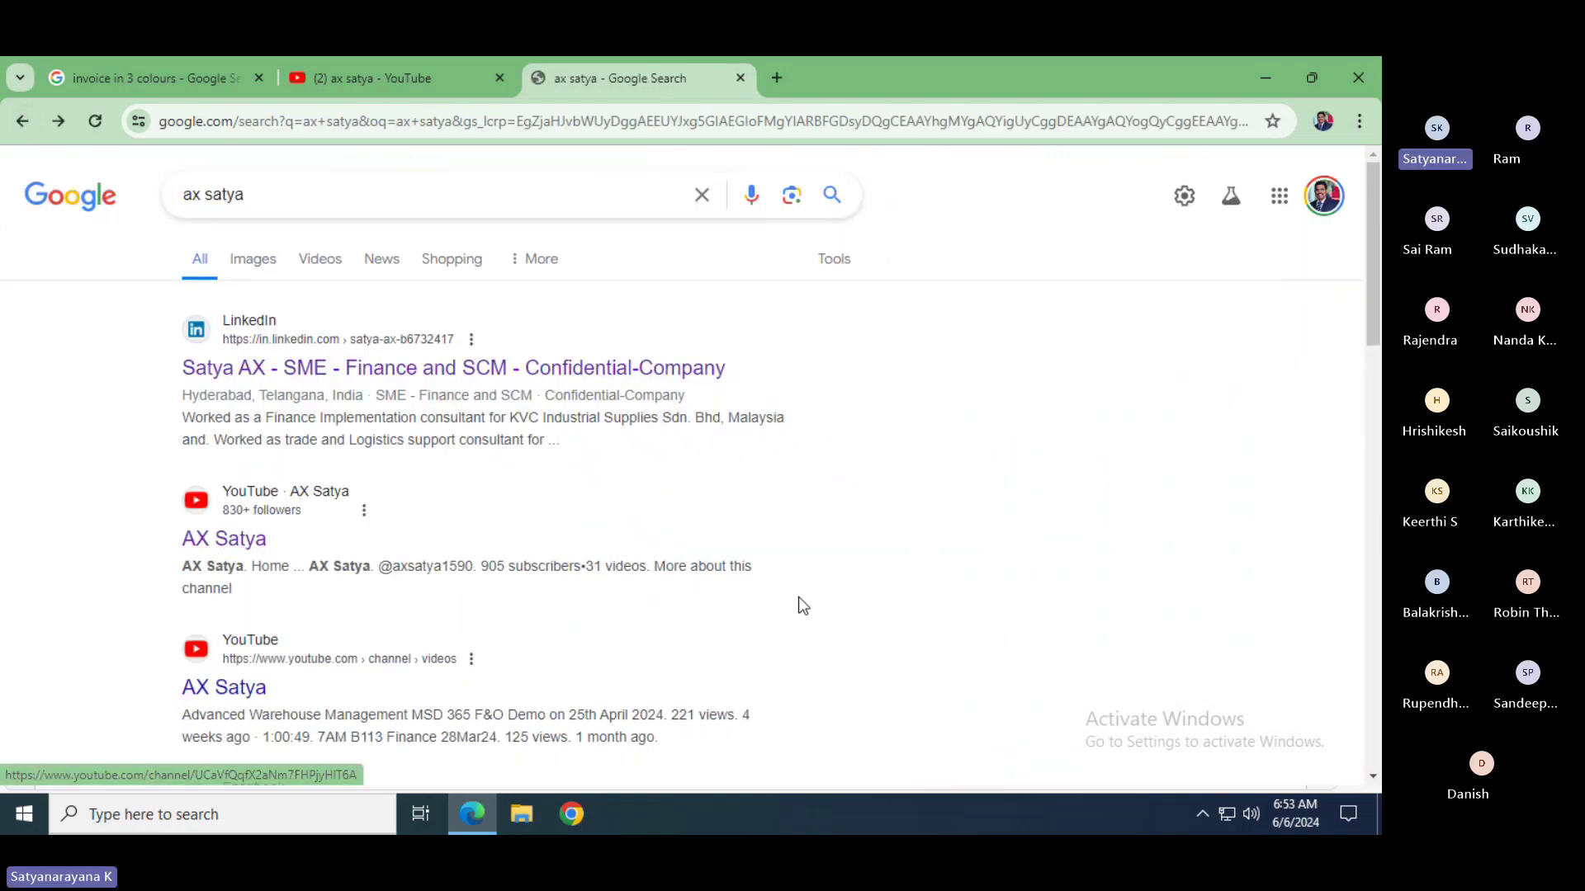
left_click_drag(1376, 261, 1379, 408)
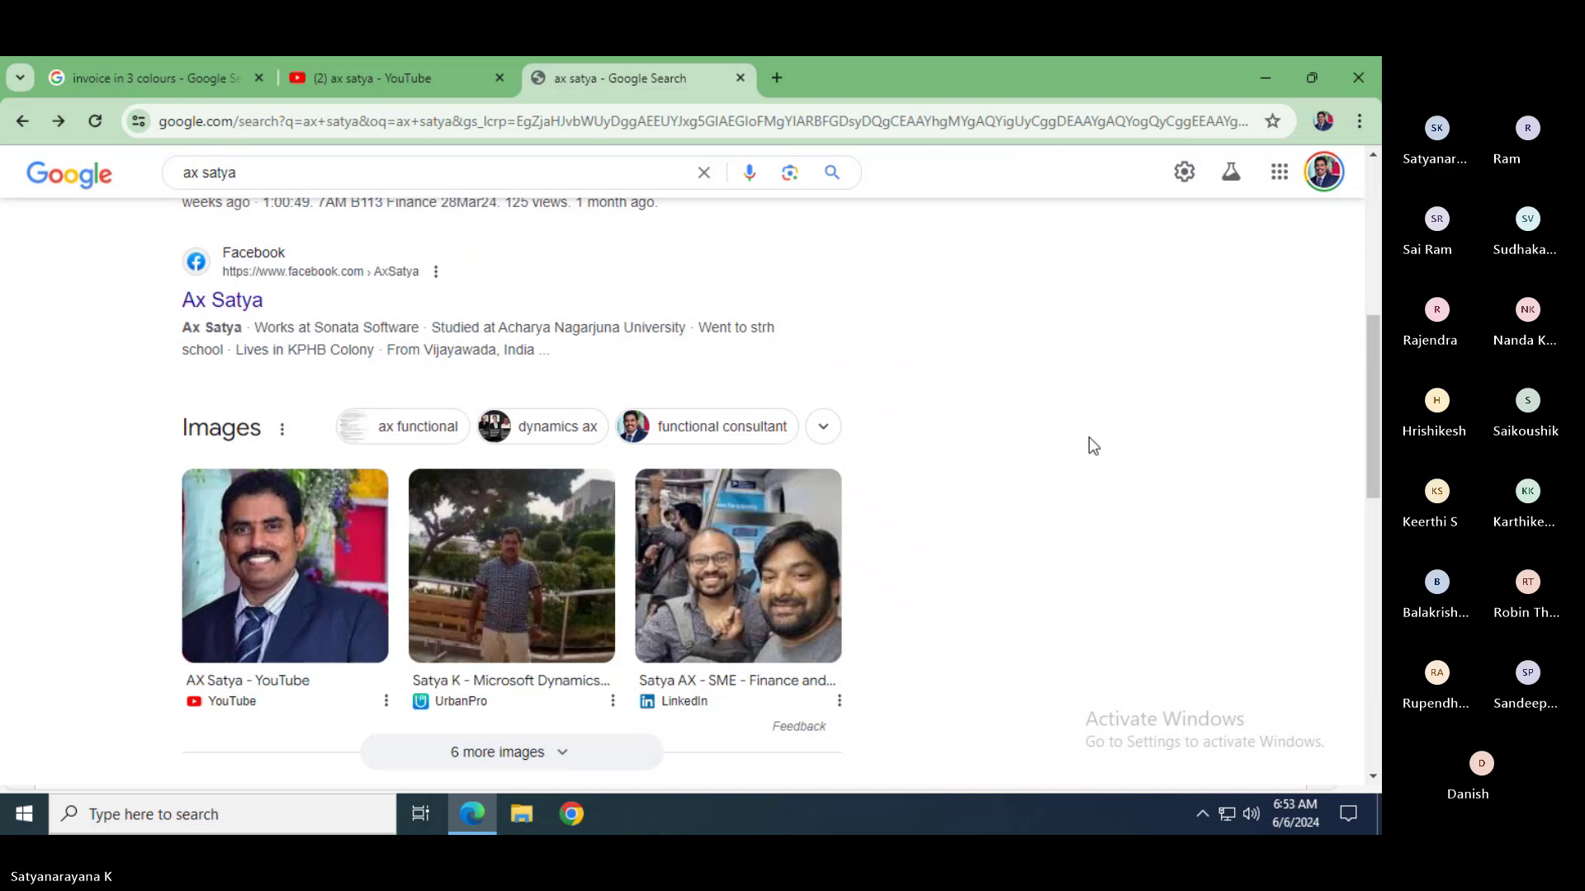
left_click_drag(1362, 345, 1366, 192)
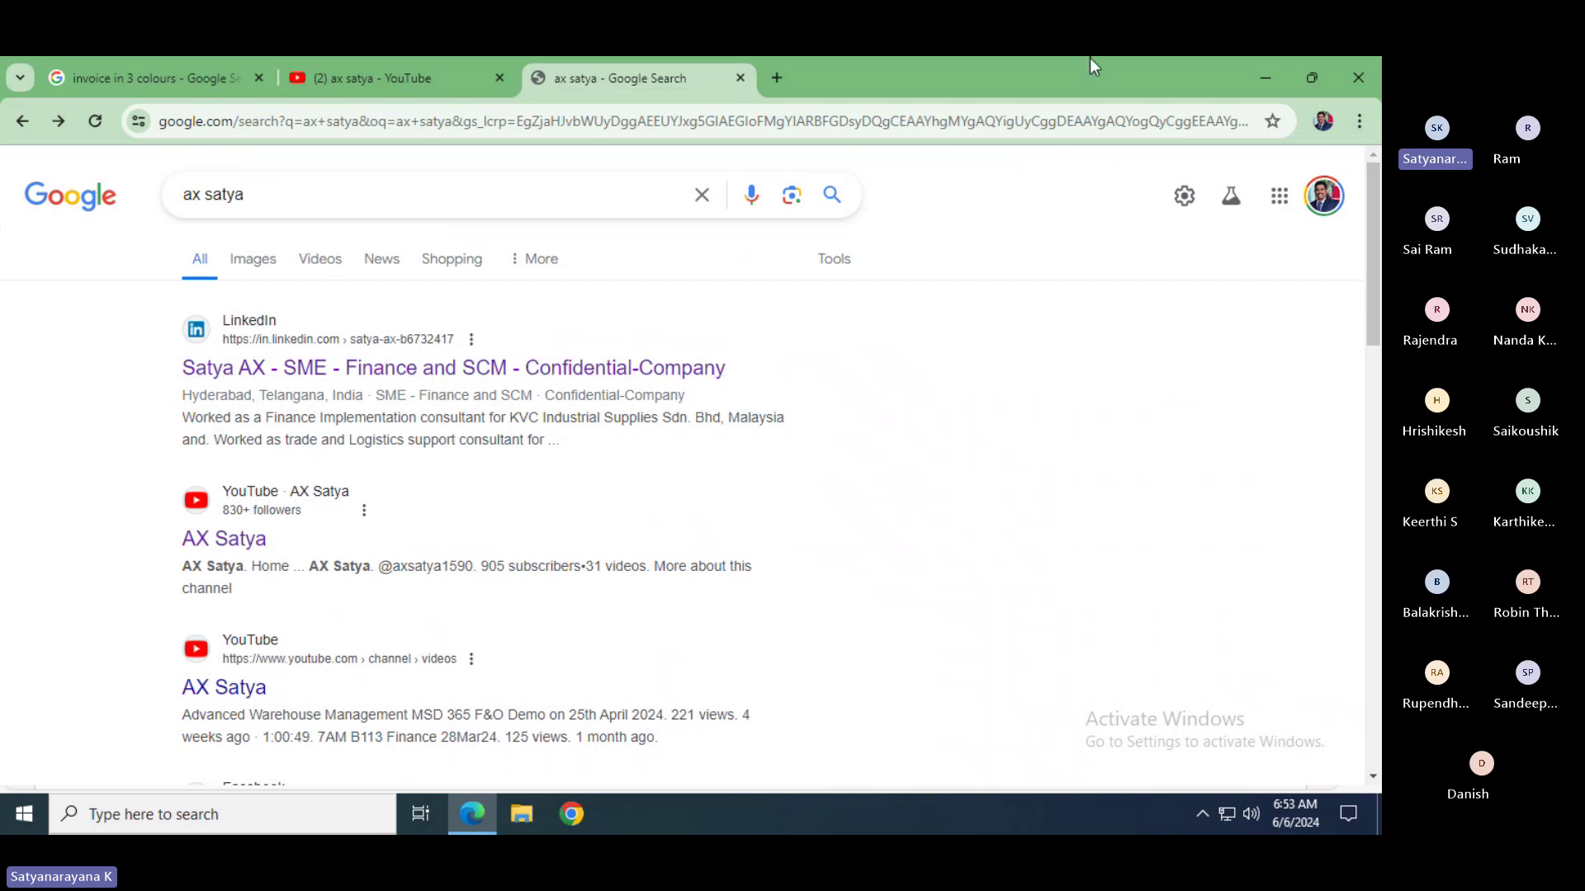
- Switch to the 6 AM B115 SCM (T&L) Batch meeting in Teams, alternating with the Purchase order process slide in PowerPoint
key("alt+Tab")
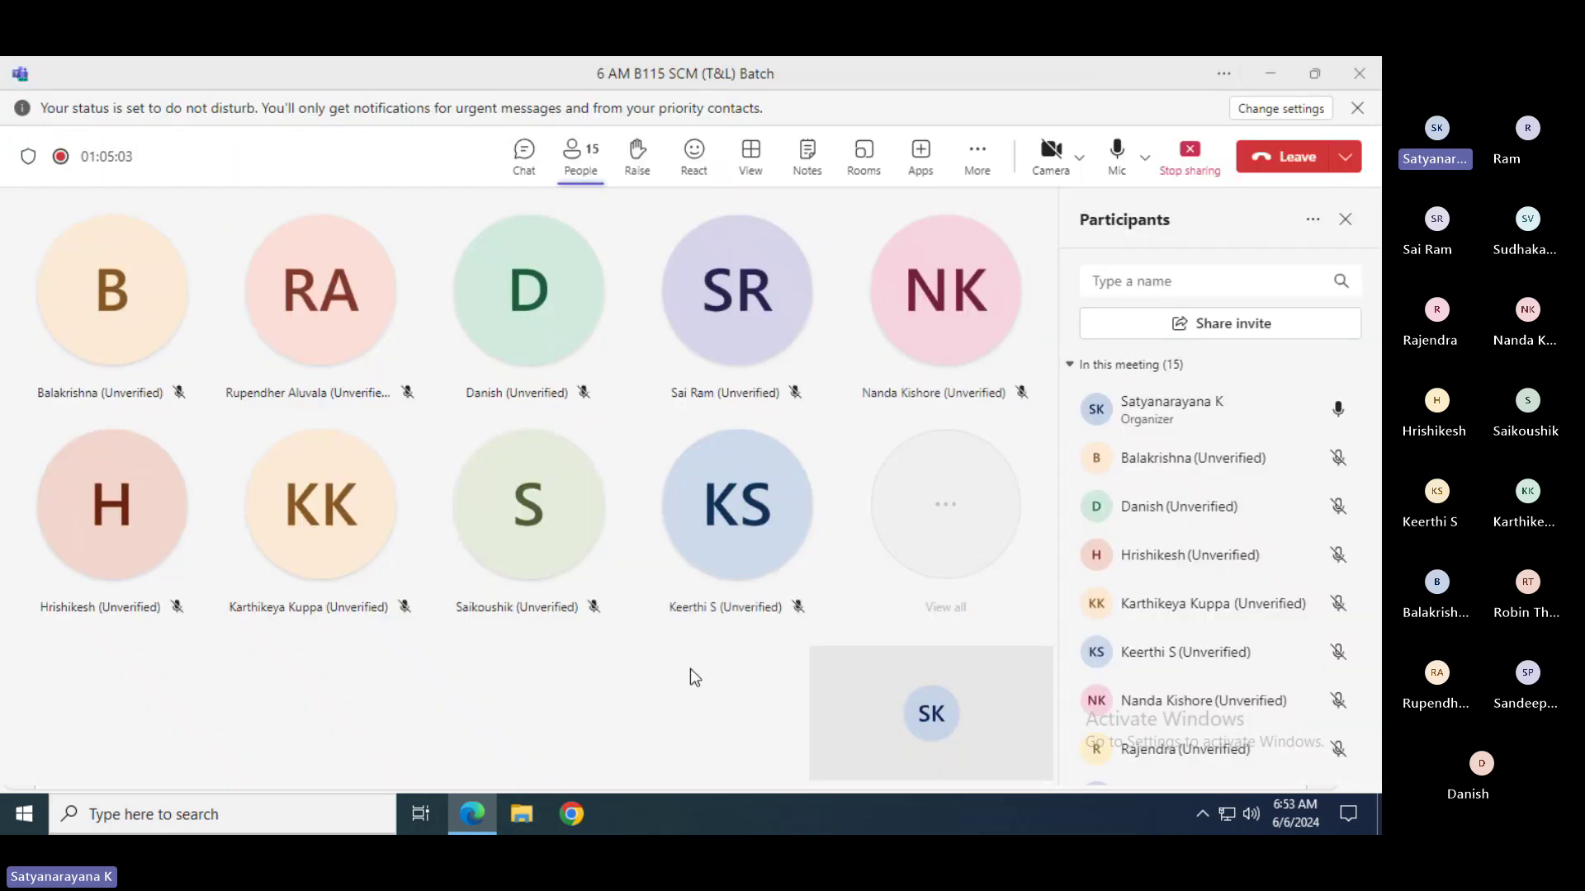
key("alt+Tab")
key("alt+Tab")
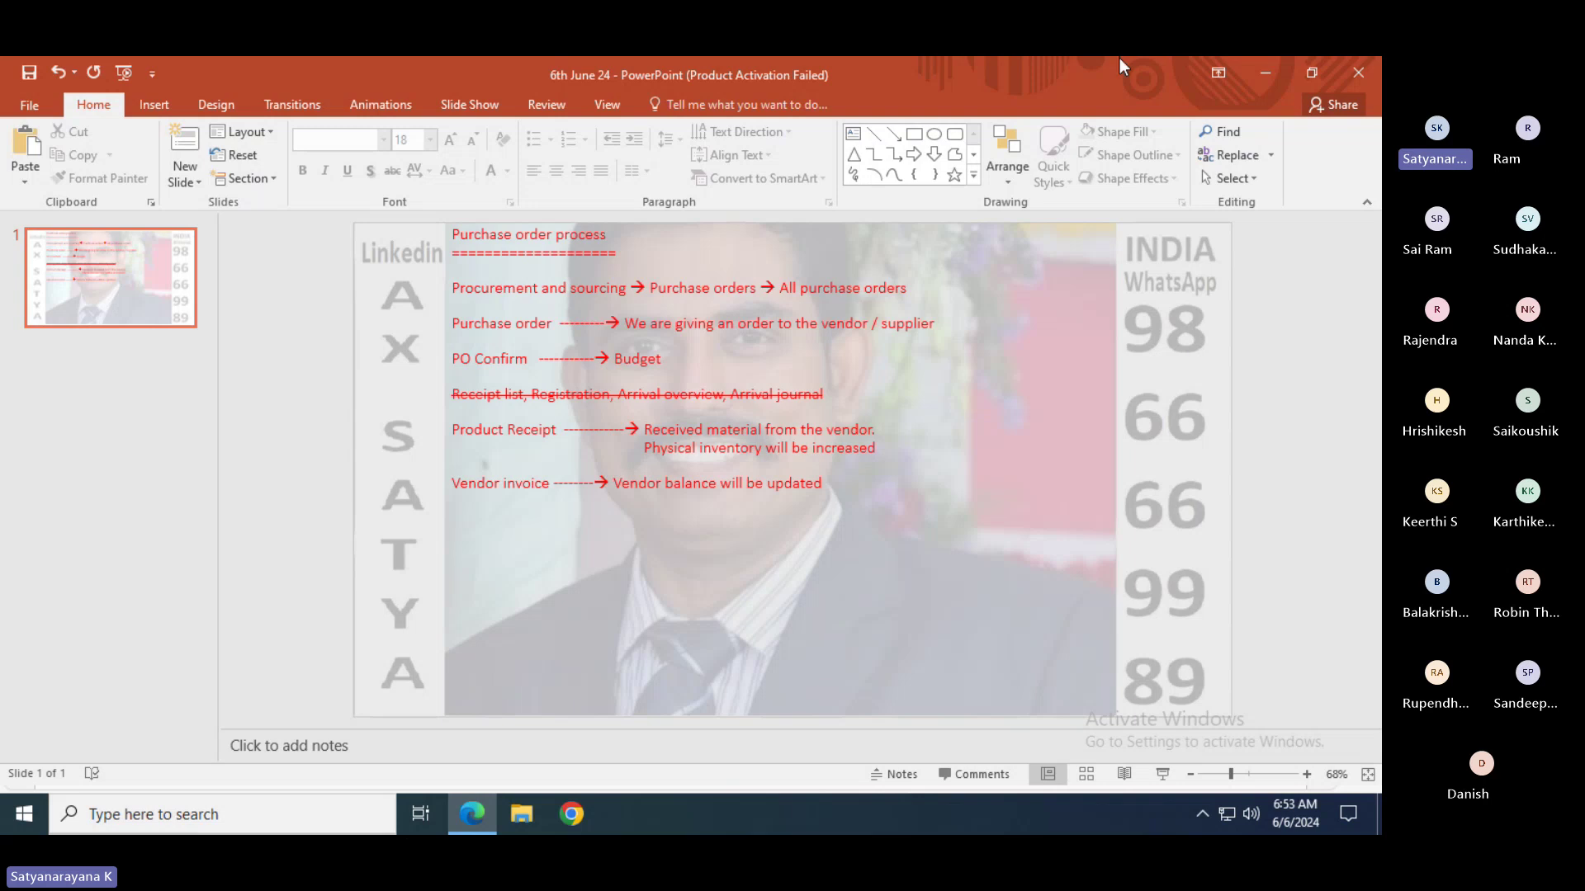
key("alt+Tab")
key("alt+Tab")
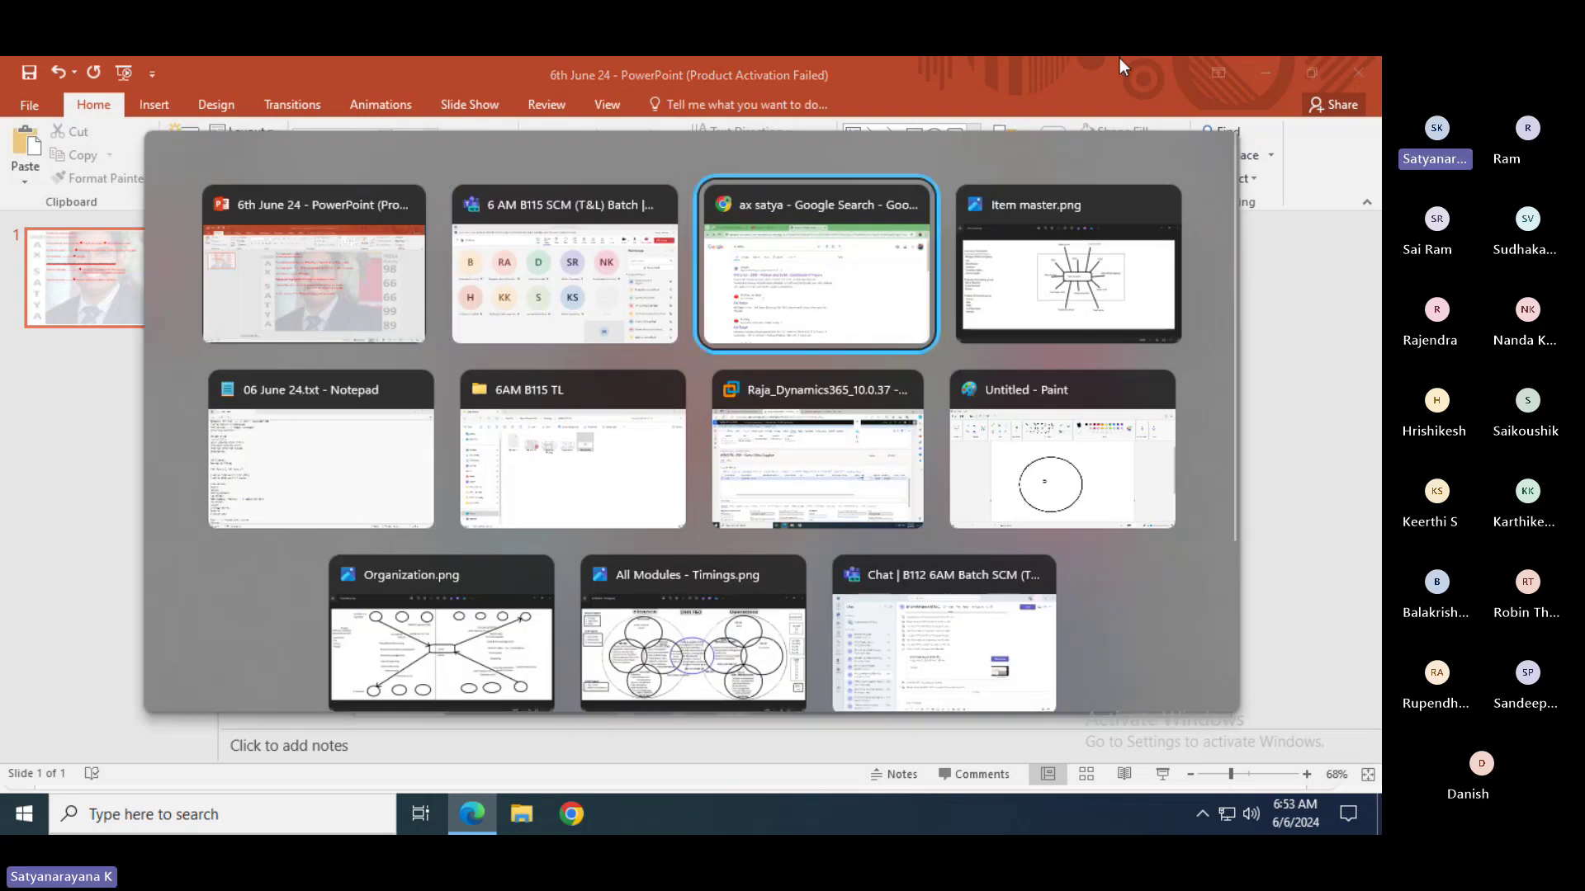
key("alt+Tab")
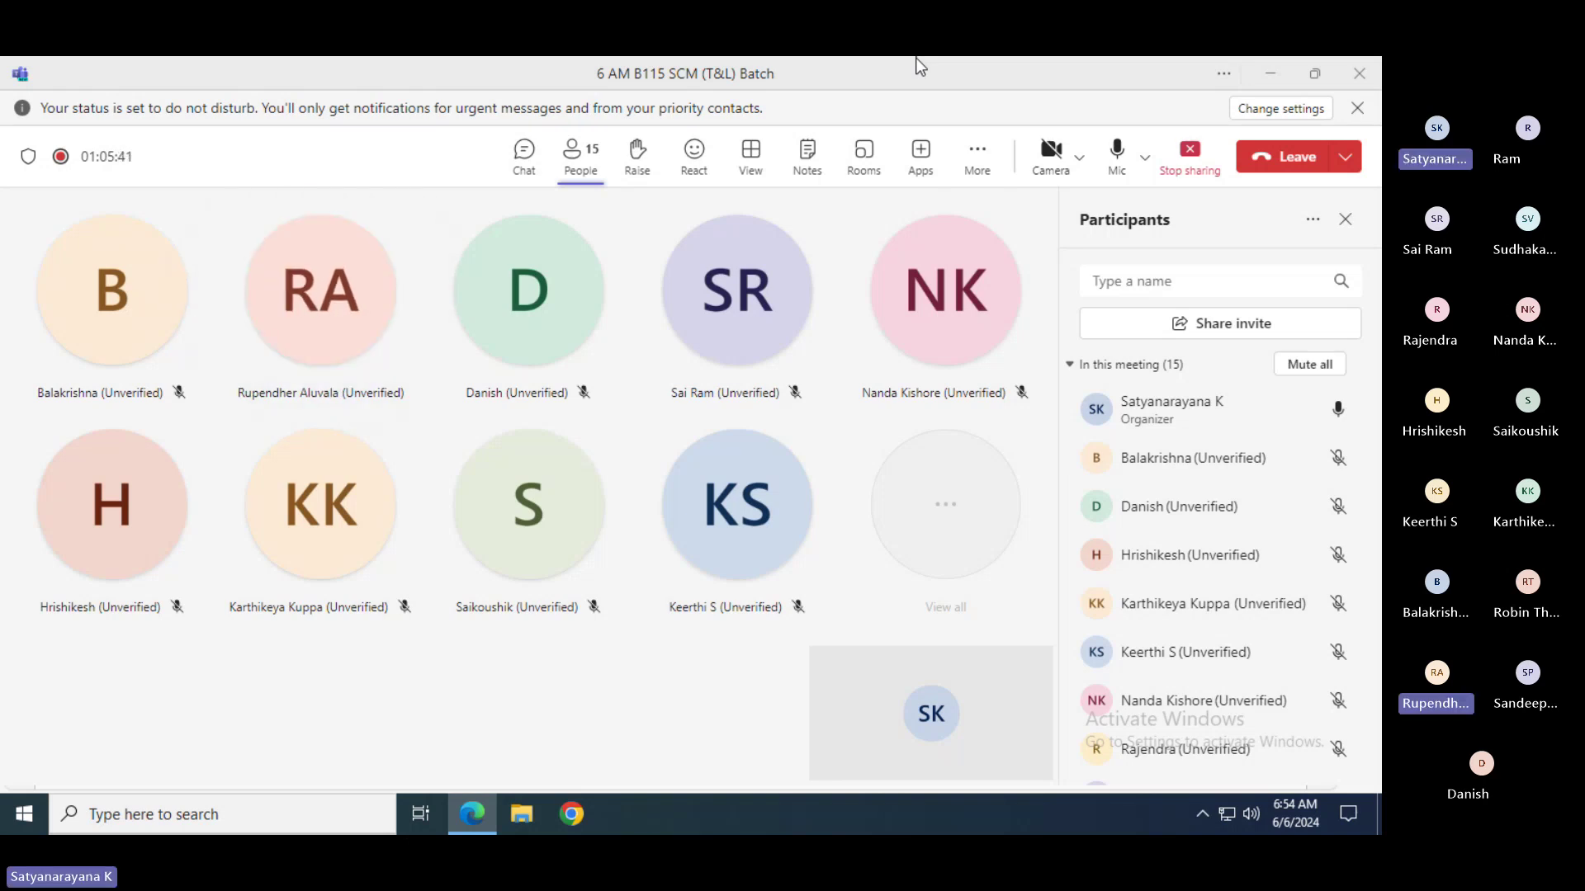
key("alt+Tab")
key("alt+Tab")
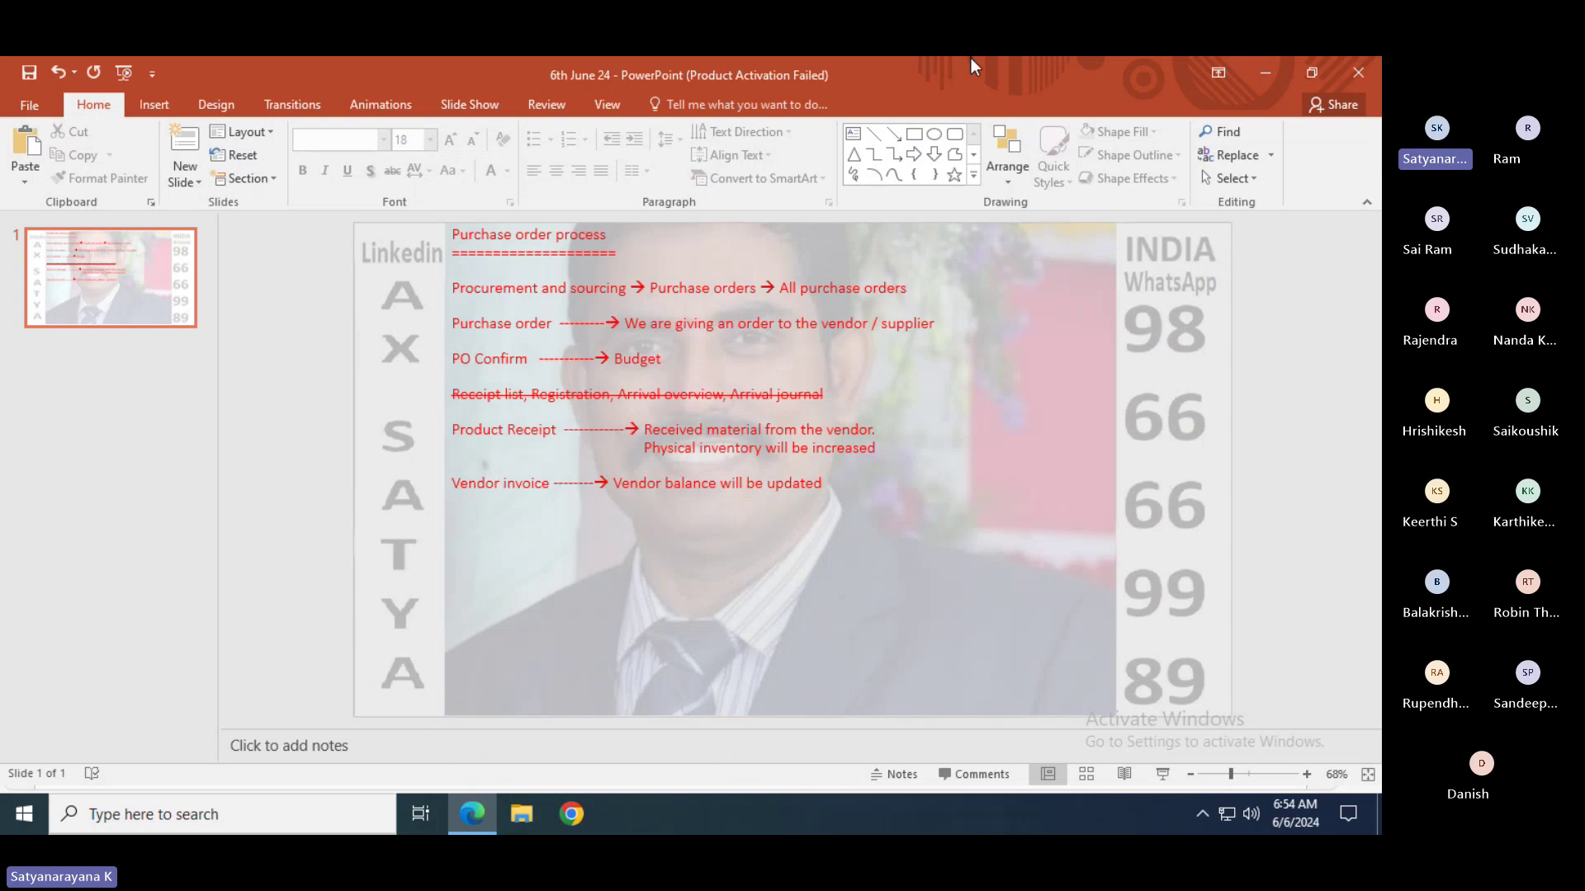
key("alt+Tab")
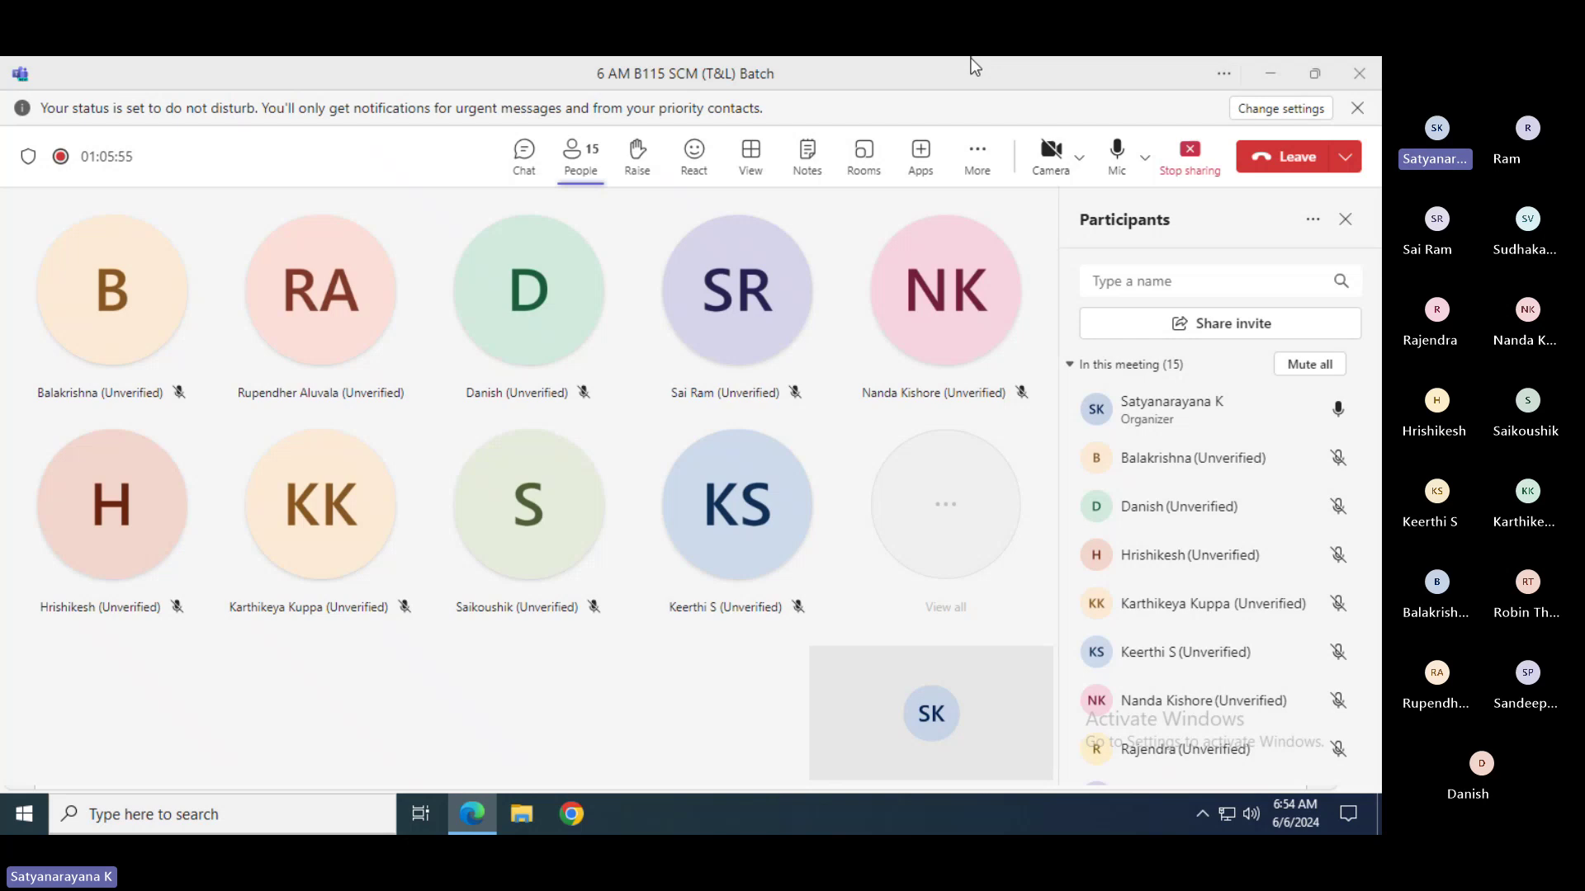
- Switch to the Item master.png image in the photo viewer and close it
key("alt+Tab")
key("alt+Tab")
key("alt+Tab")
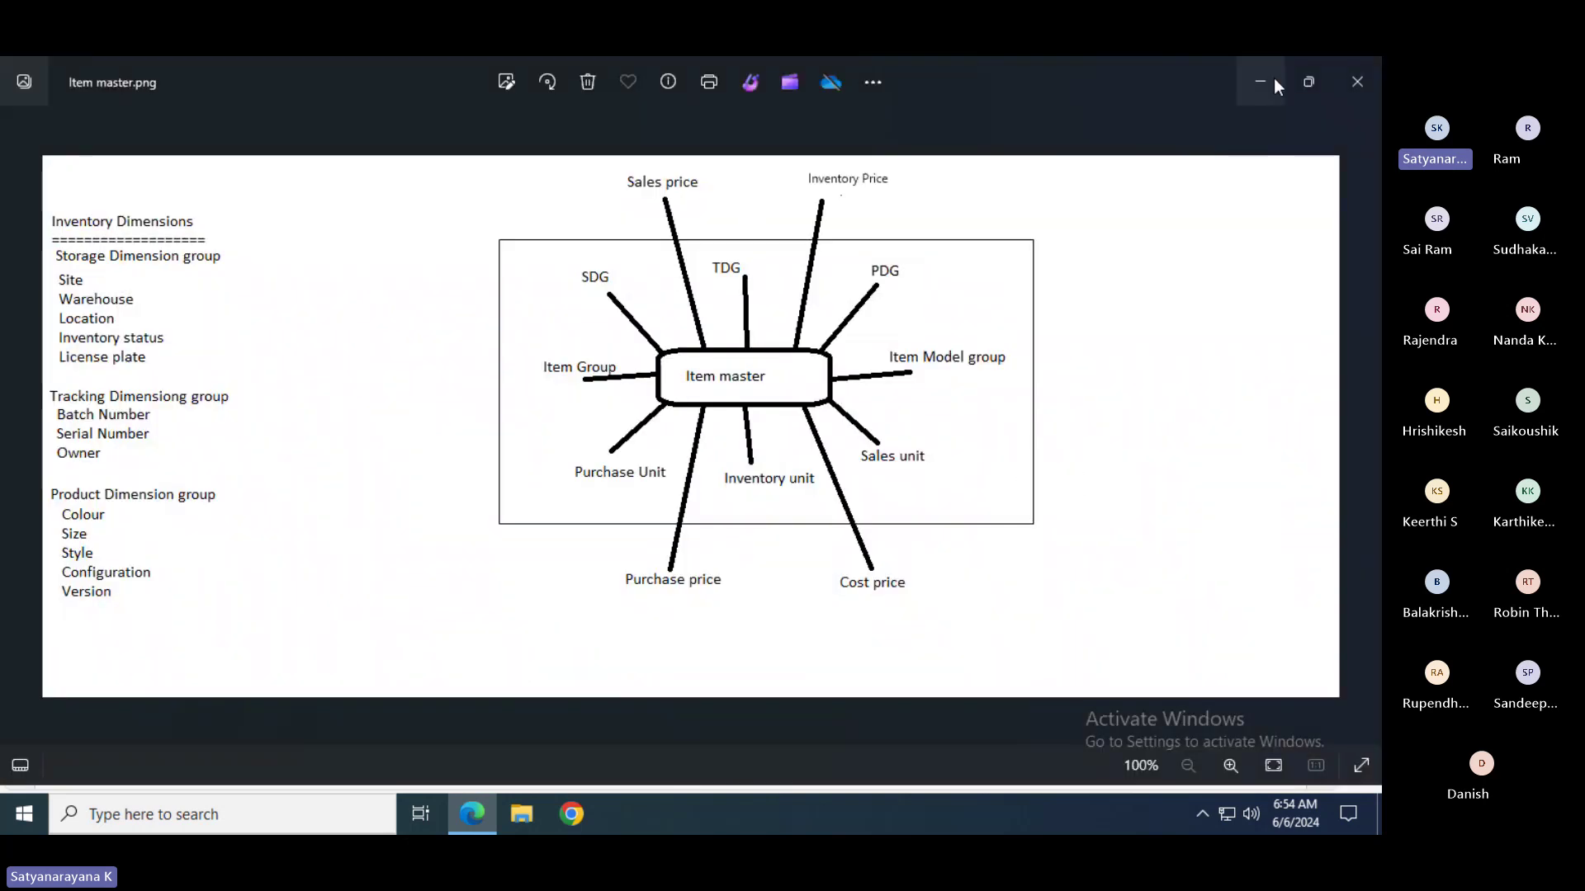
left_click(1358, 77)
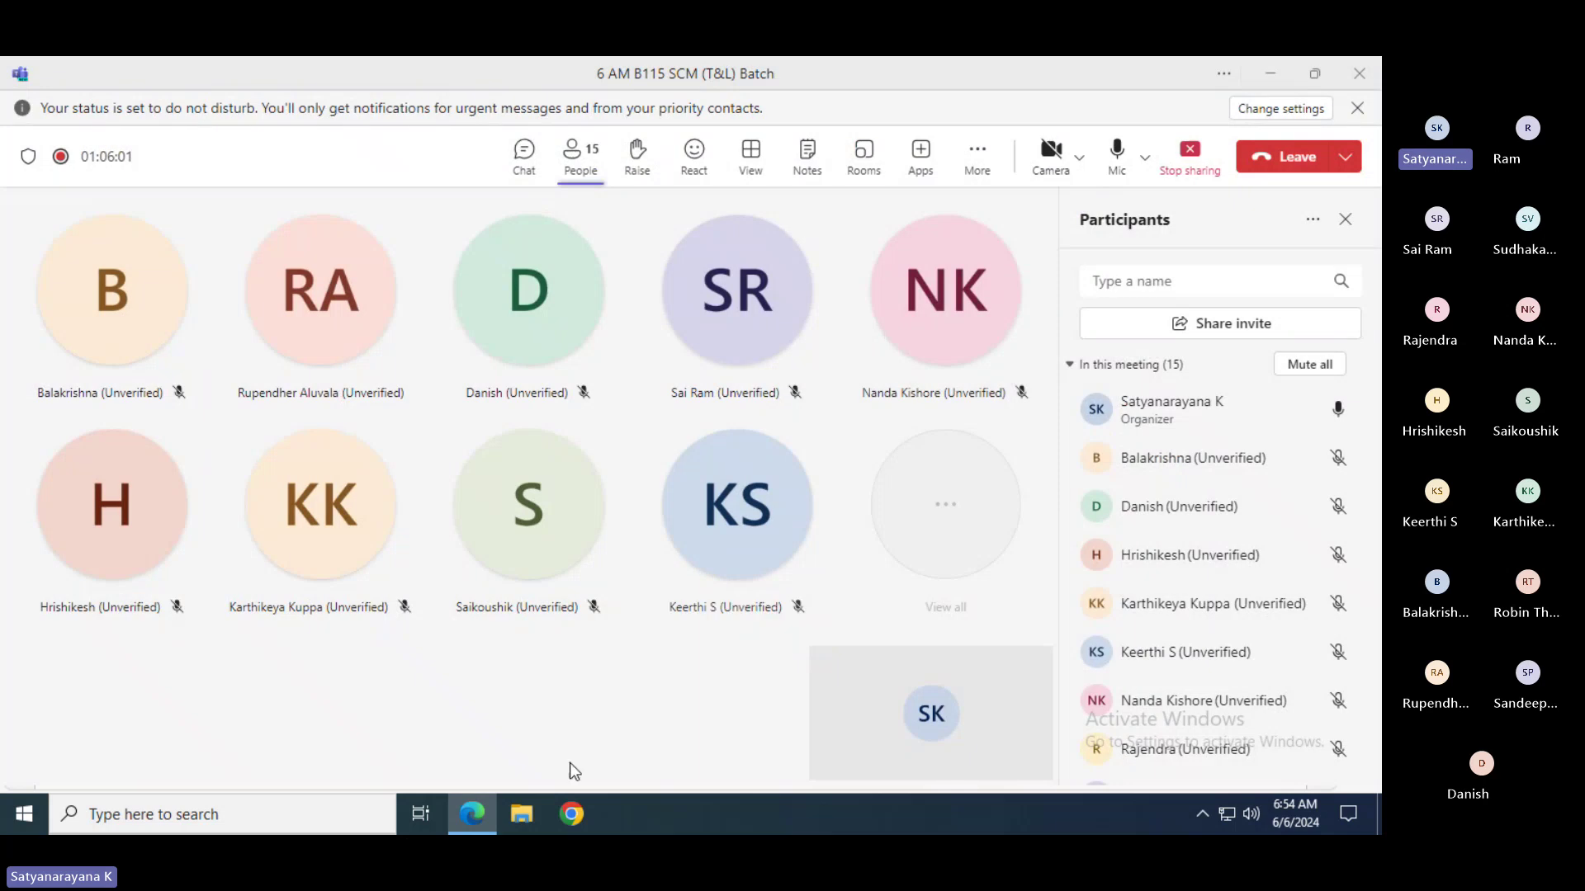
- Open the Training folder in File Explorer, and select the 7AM B113 FIN archive deleted on 6/5/2024 in the Recycle Bin
key("super")
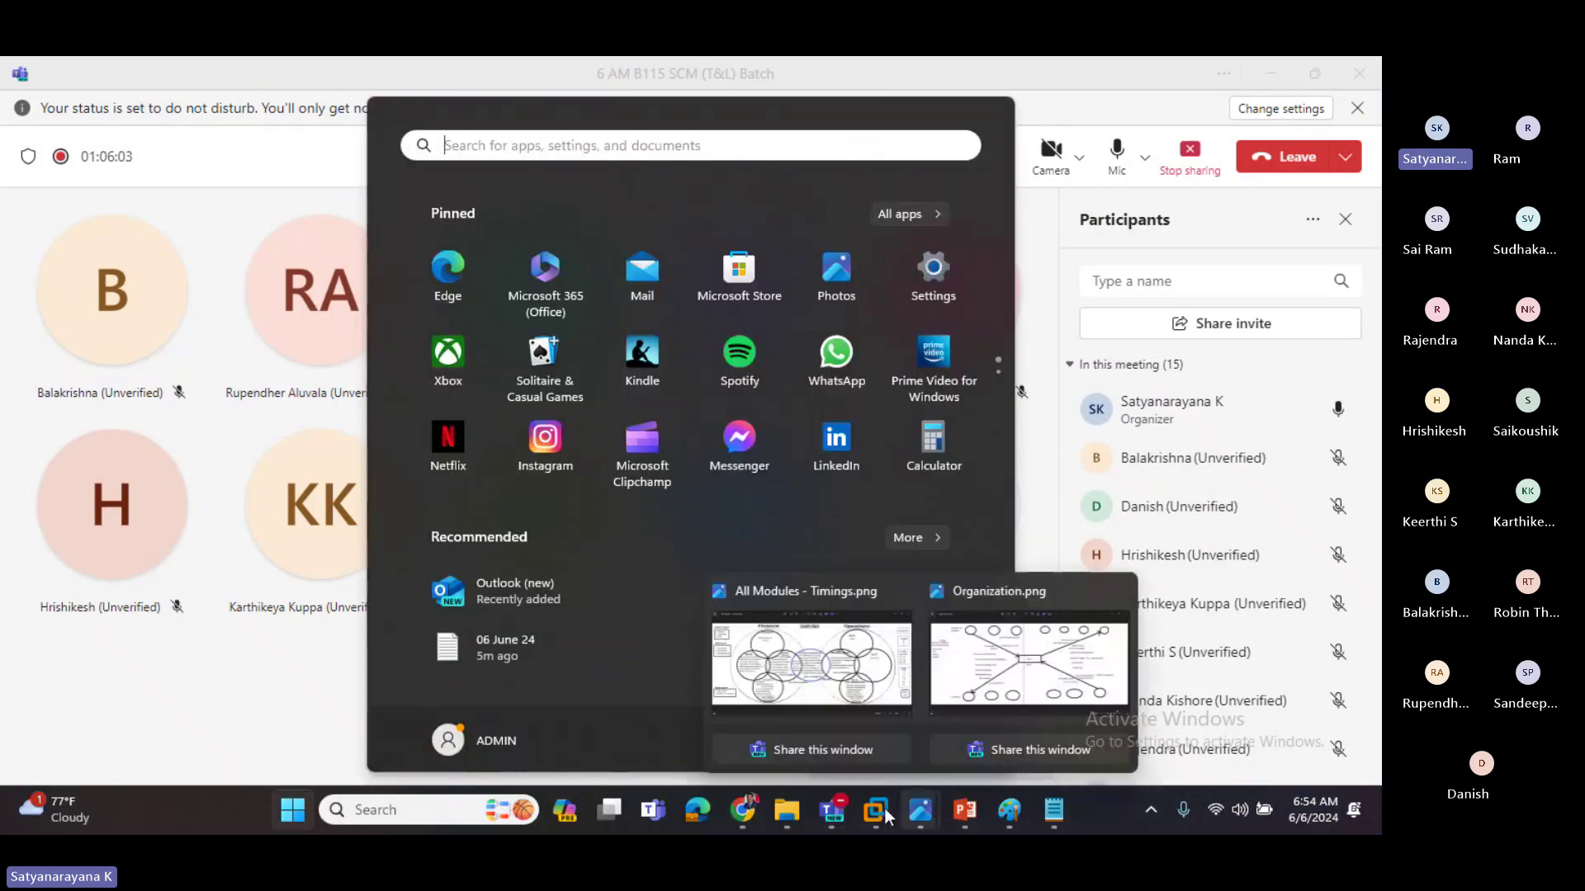
left_click(784, 816)
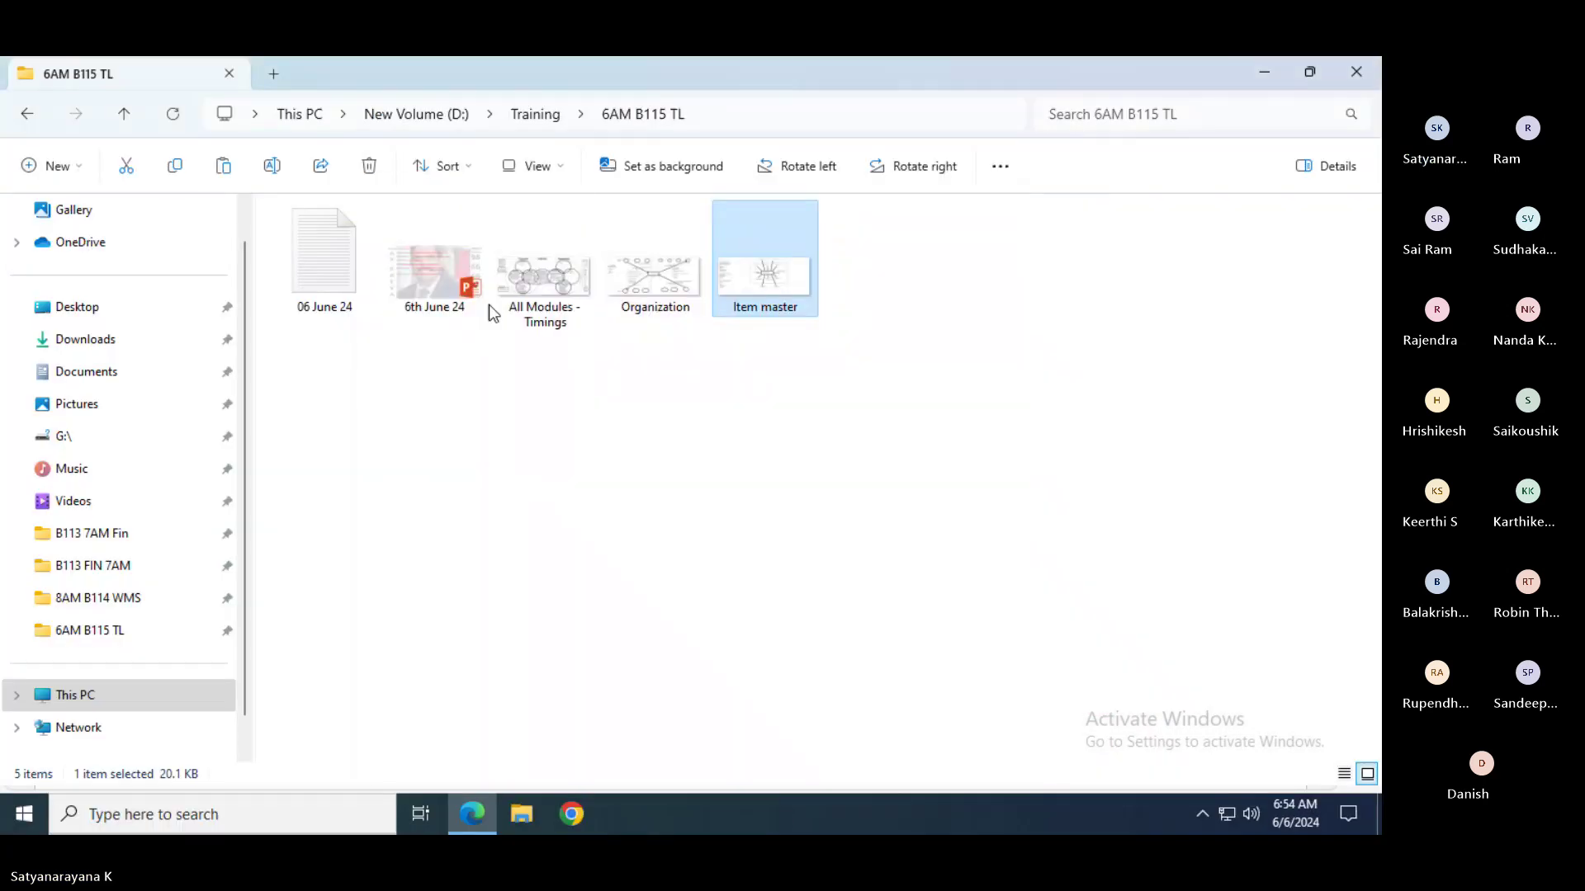
left_click(531, 116)
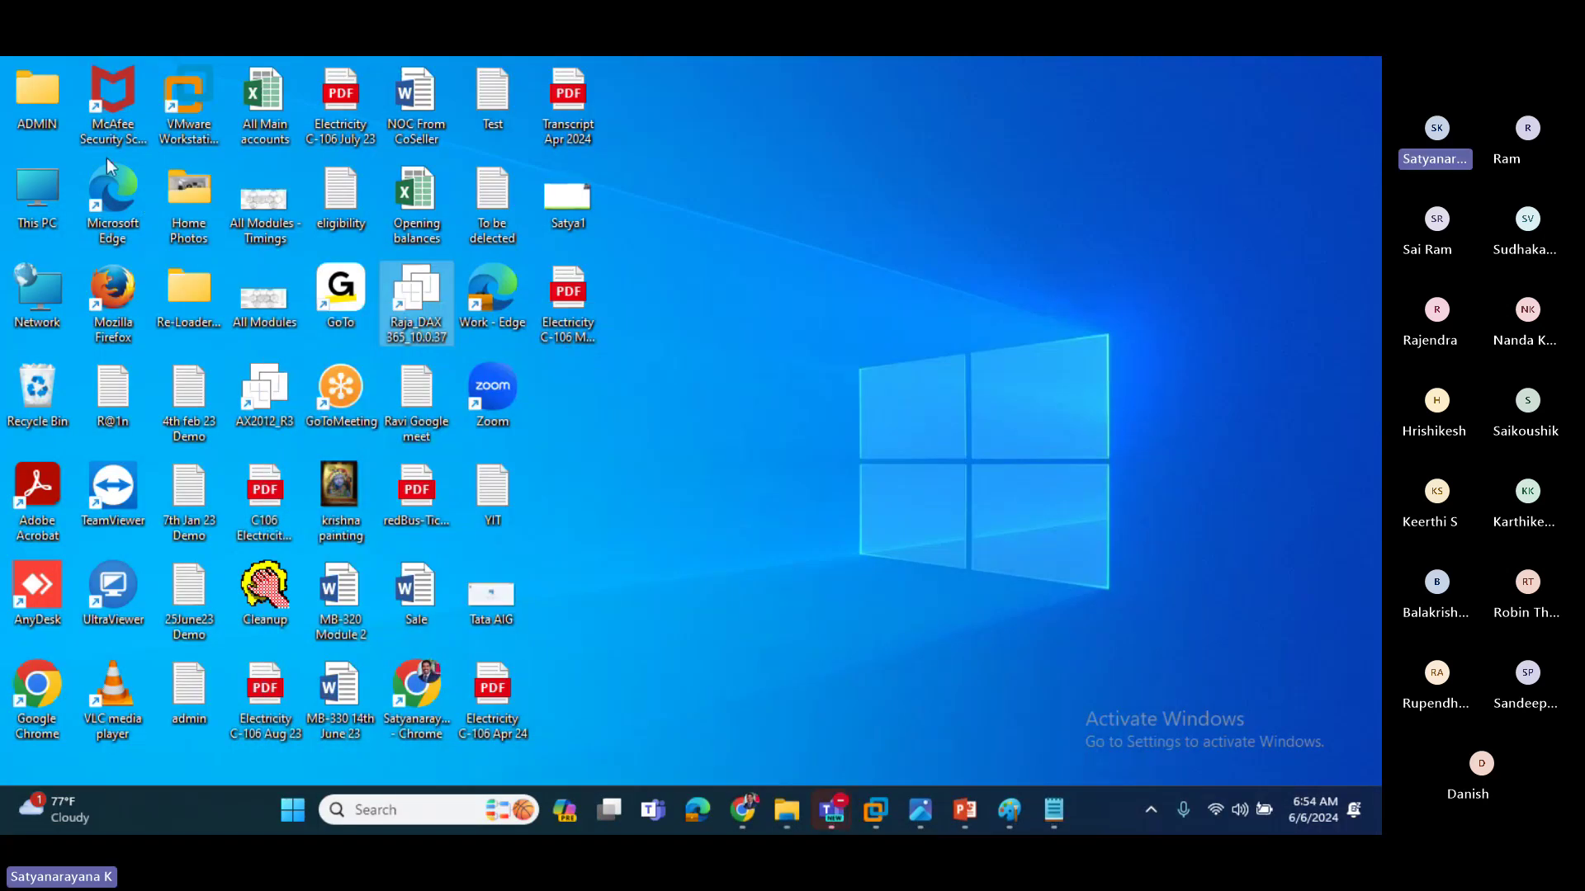
double_click(38, 388)
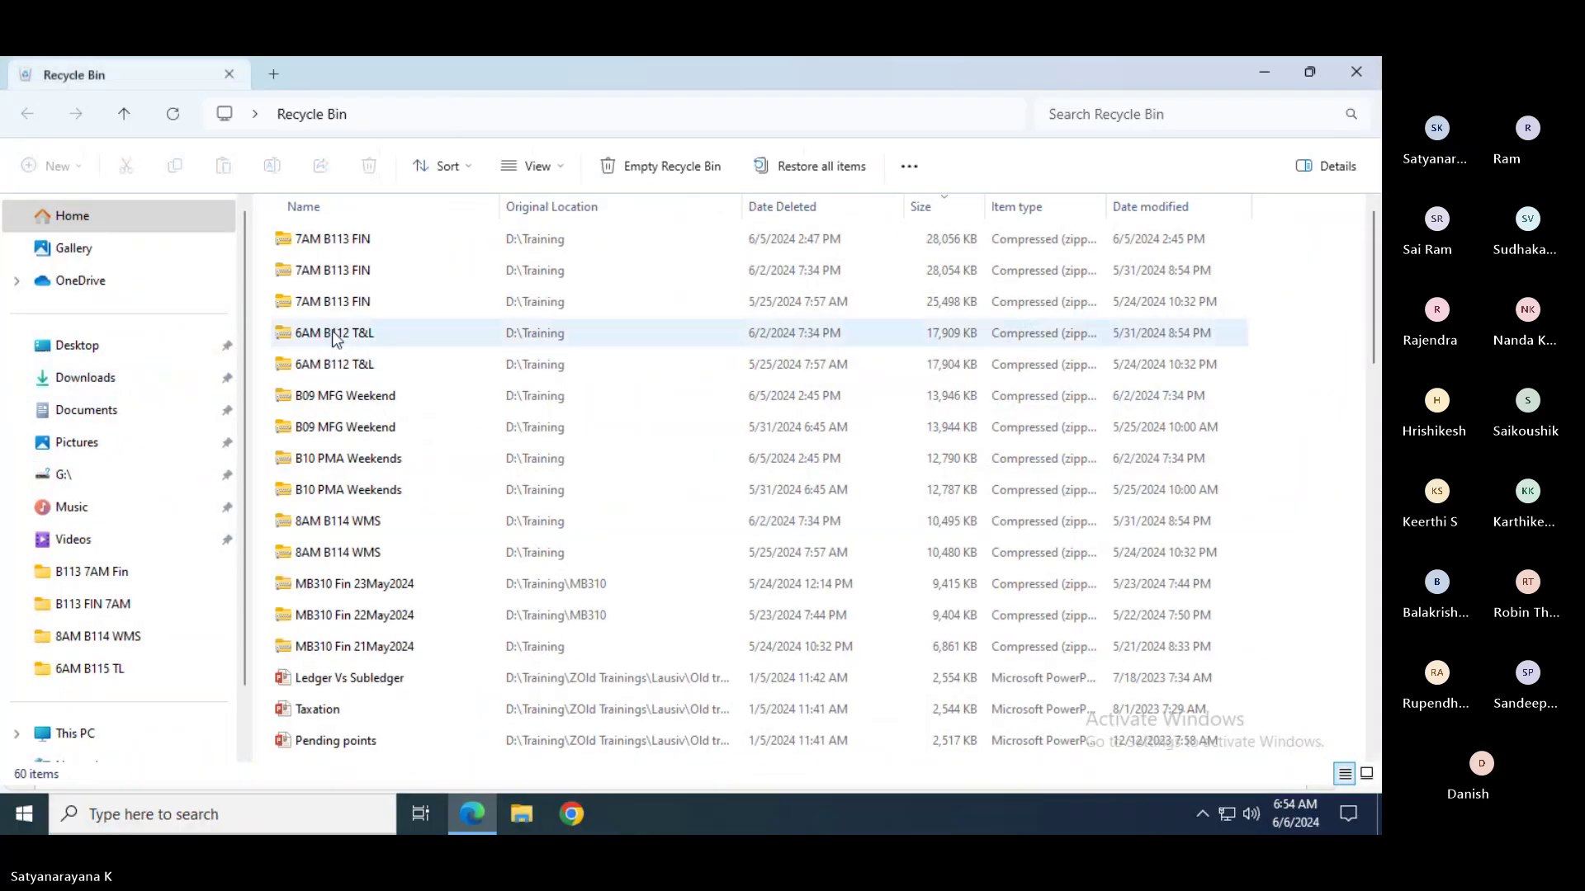
left_click(325, 241)
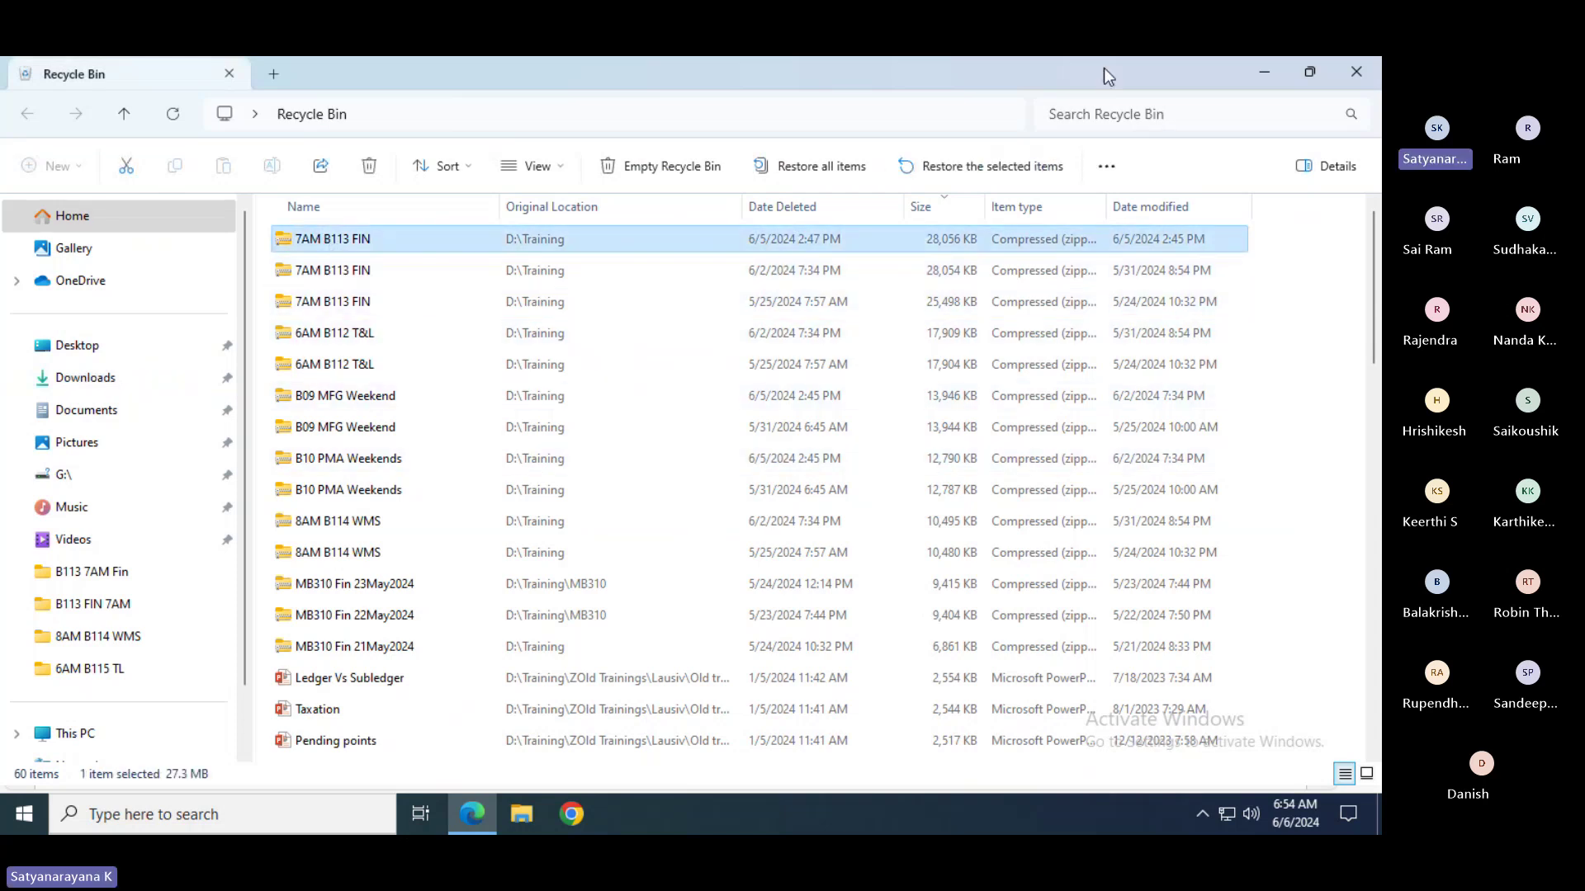
- Return to the Training folder, open the 6AM B115 TL folder and display its files in Details view
key("alt+Tab")
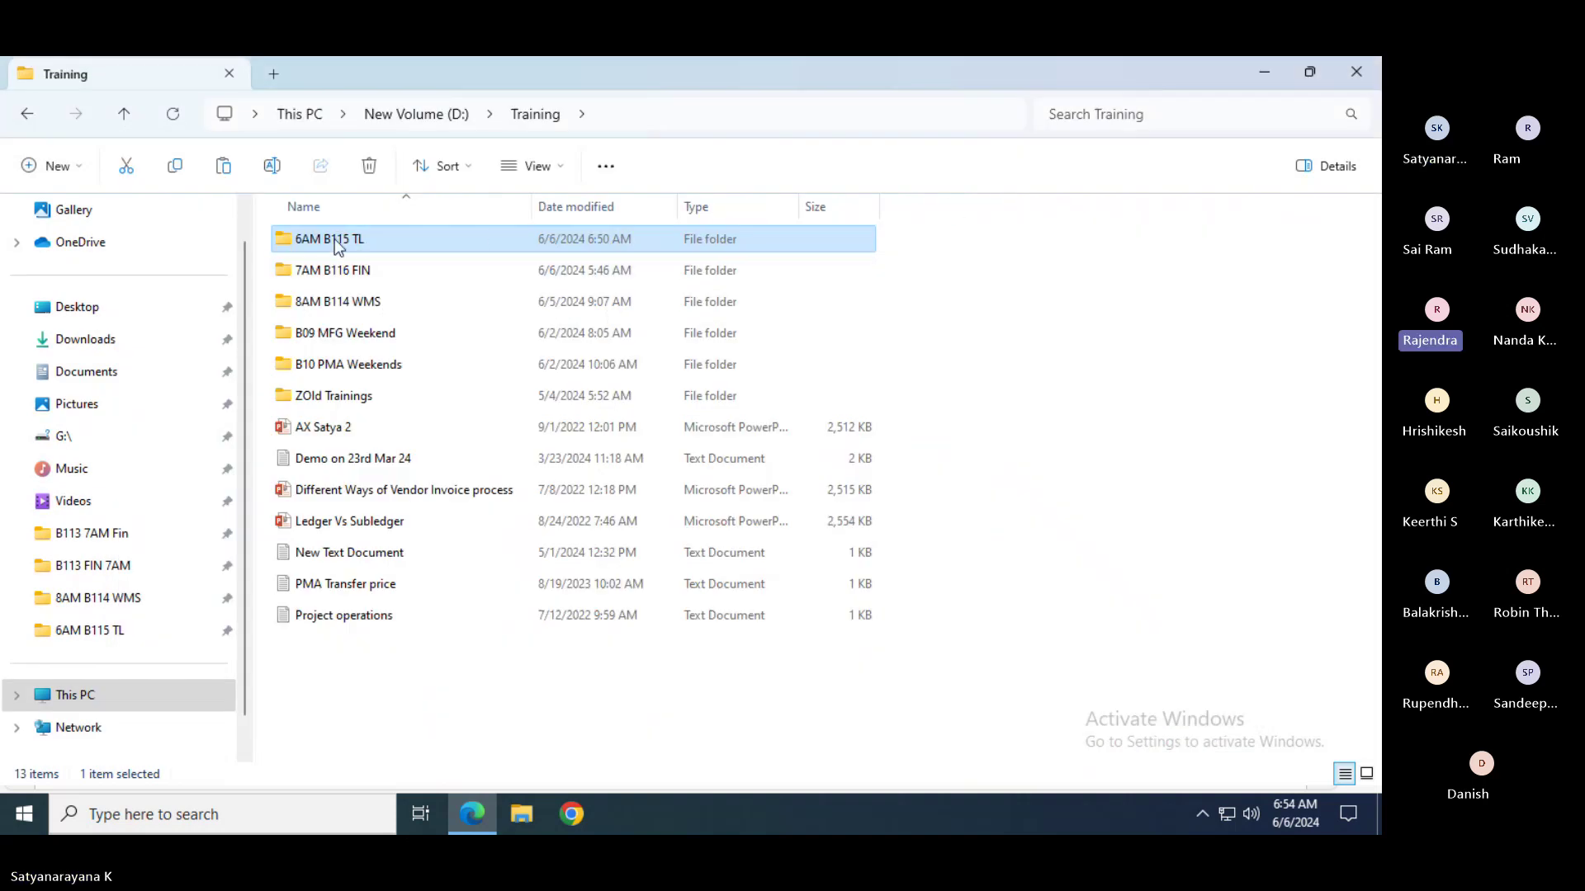
double_click(334, 240)
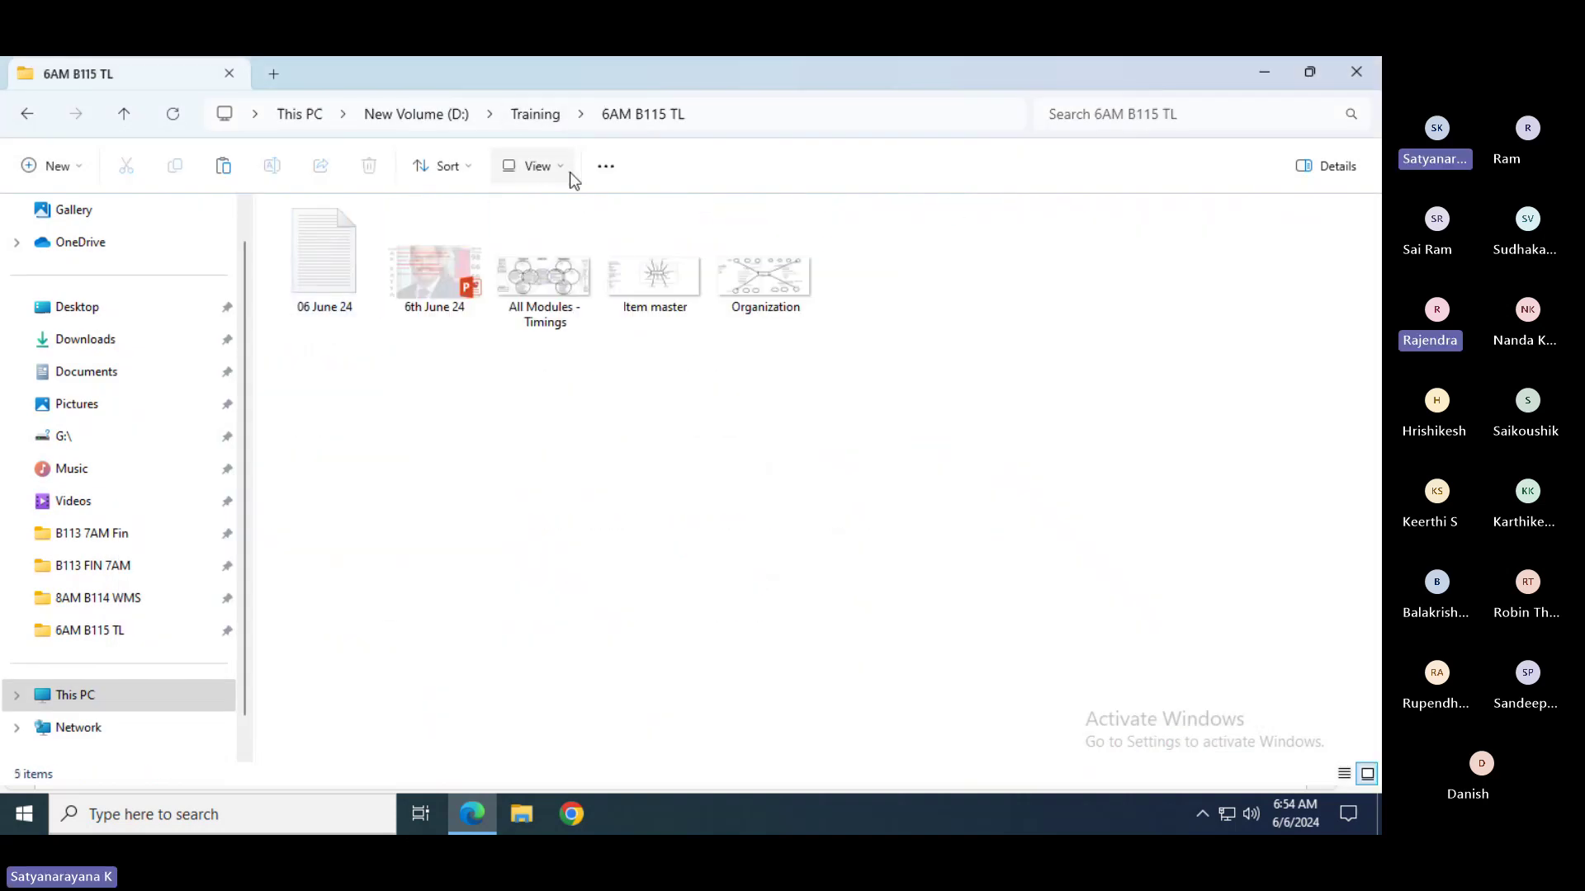
left_click(545, 166)
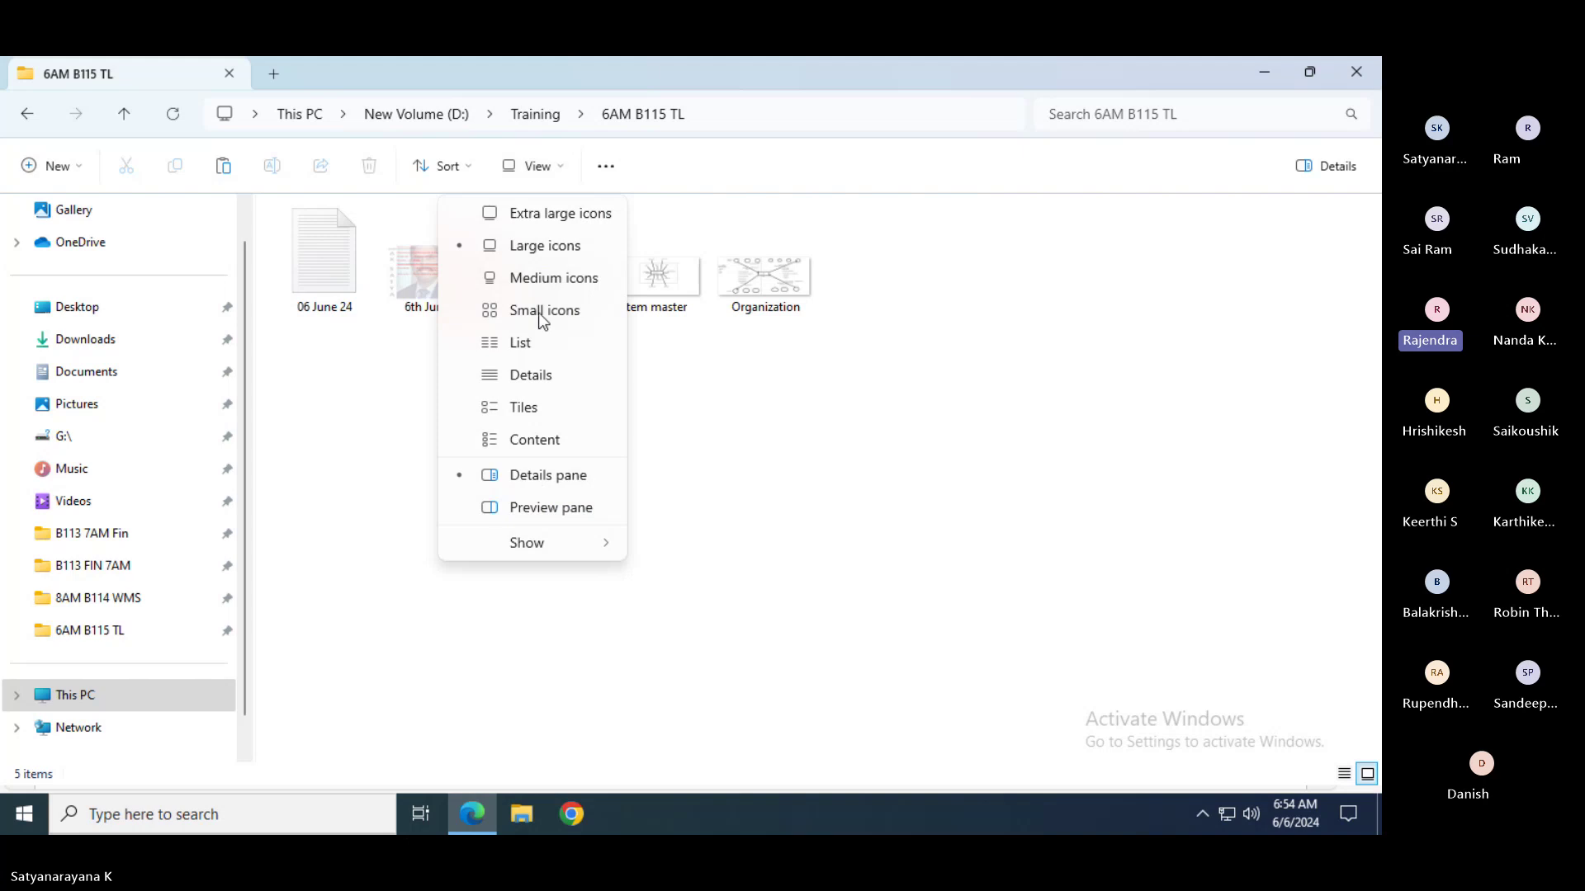
left_click(533, 373)
key("F4")
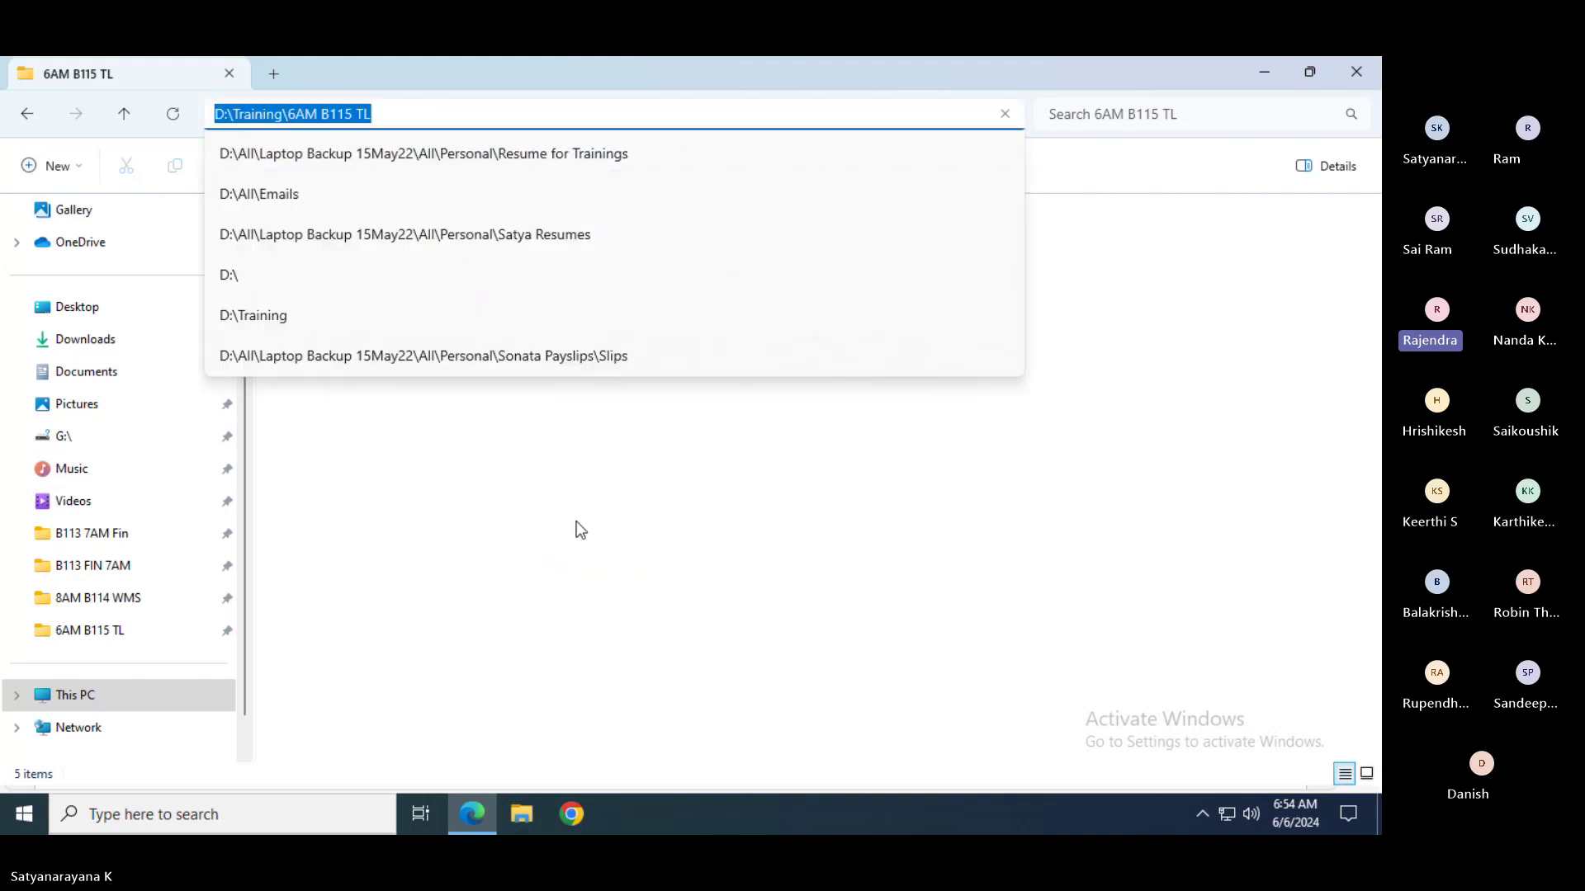
left_click(561, 523)
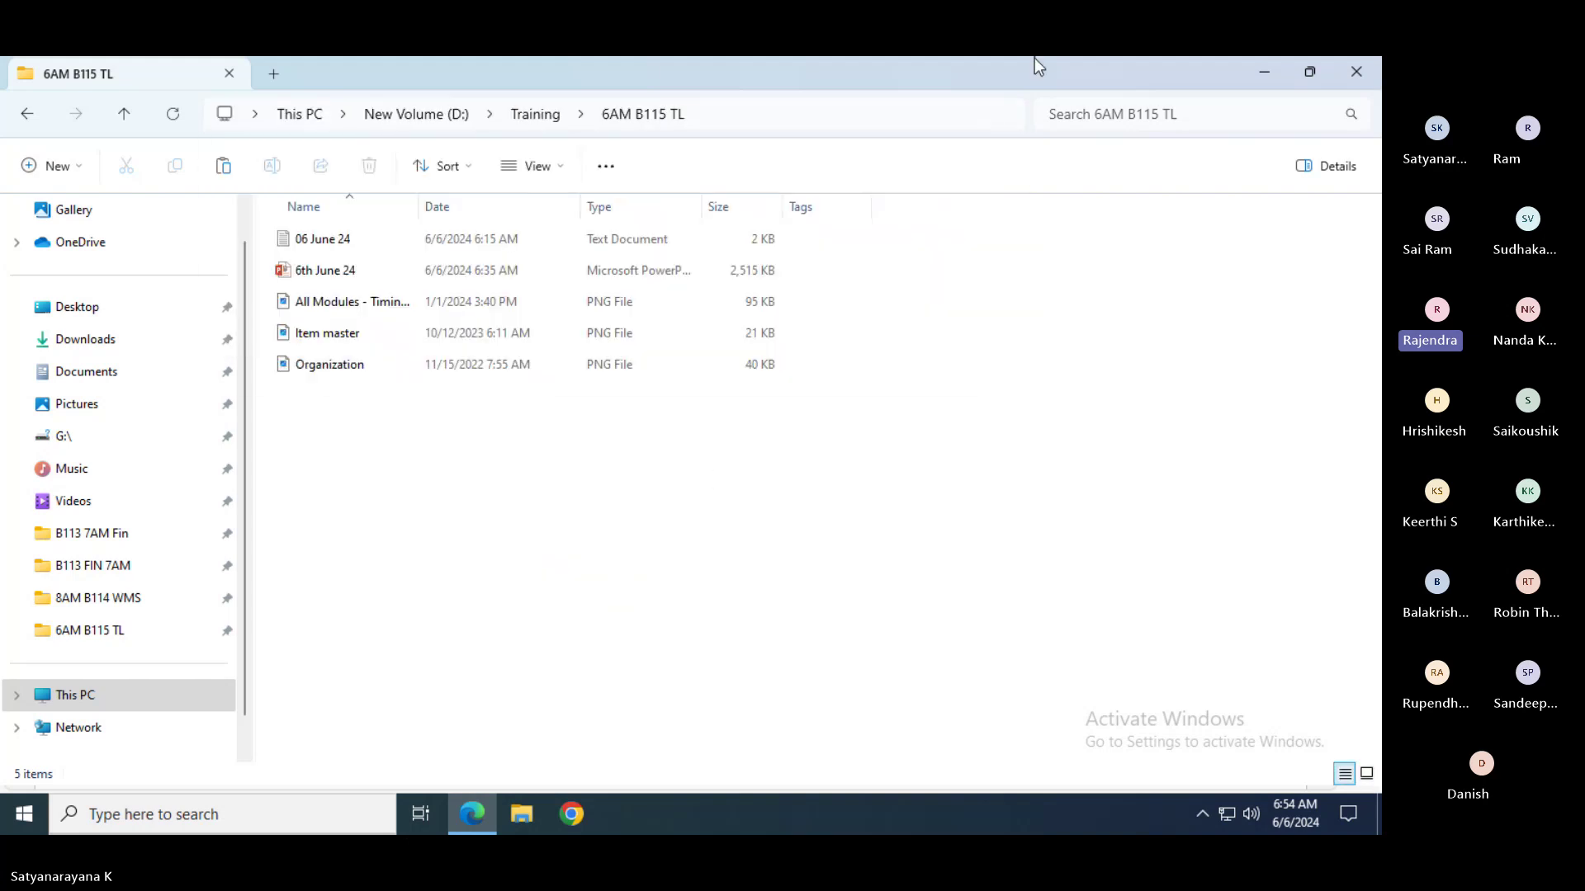
- Switch to Chrome and show the YouTube search results with the trainer's channel
key("alt+Tab")
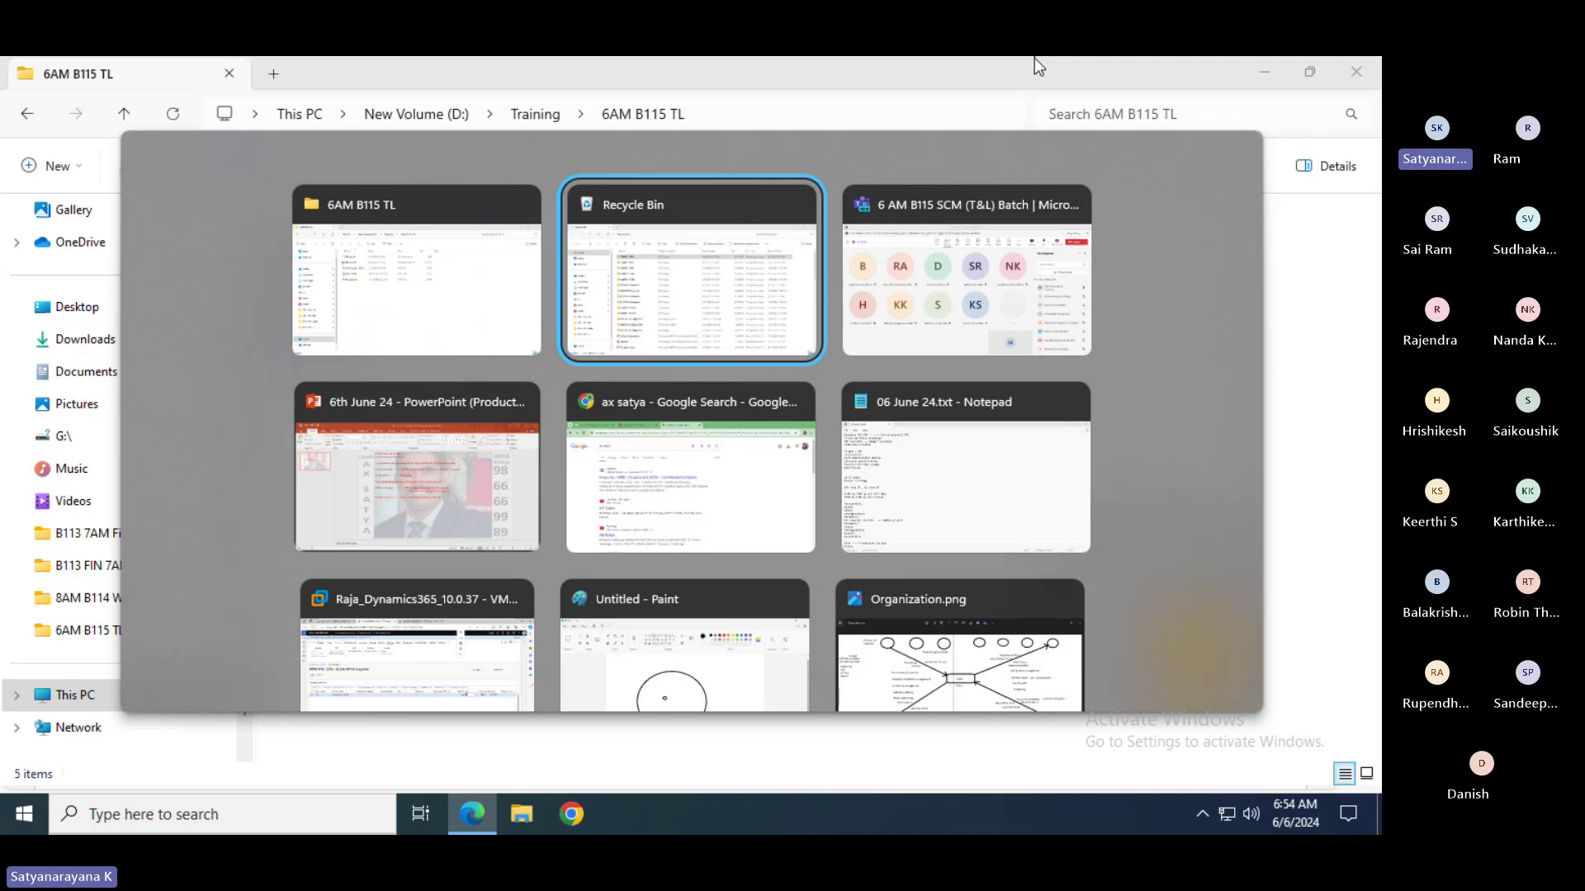
key("alt+Tab")
key("alt+Tab")
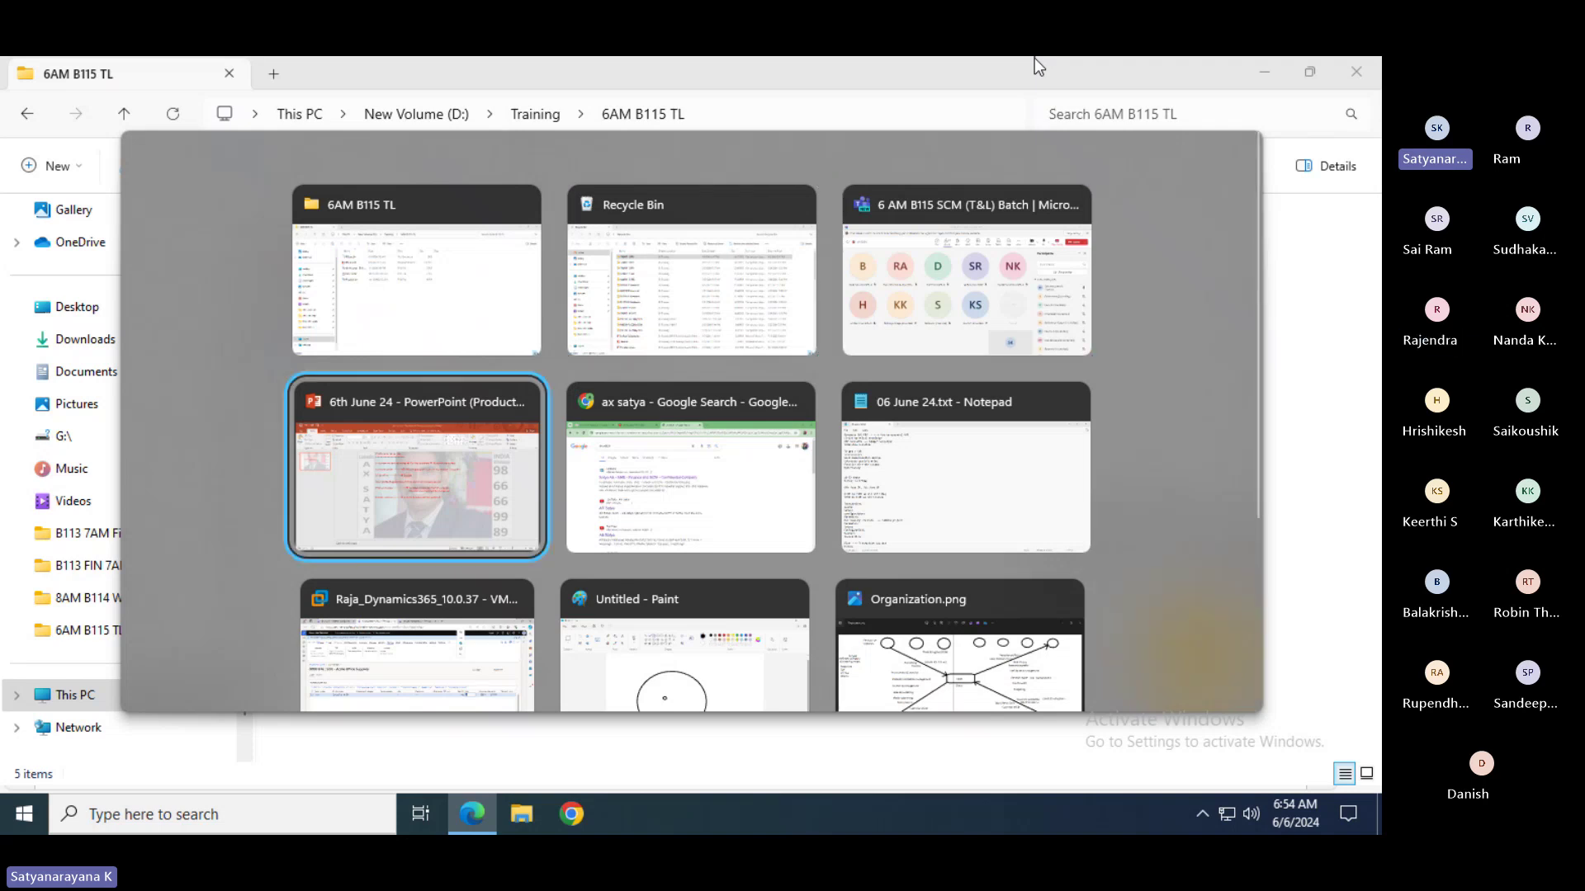
key("alt+Tab")
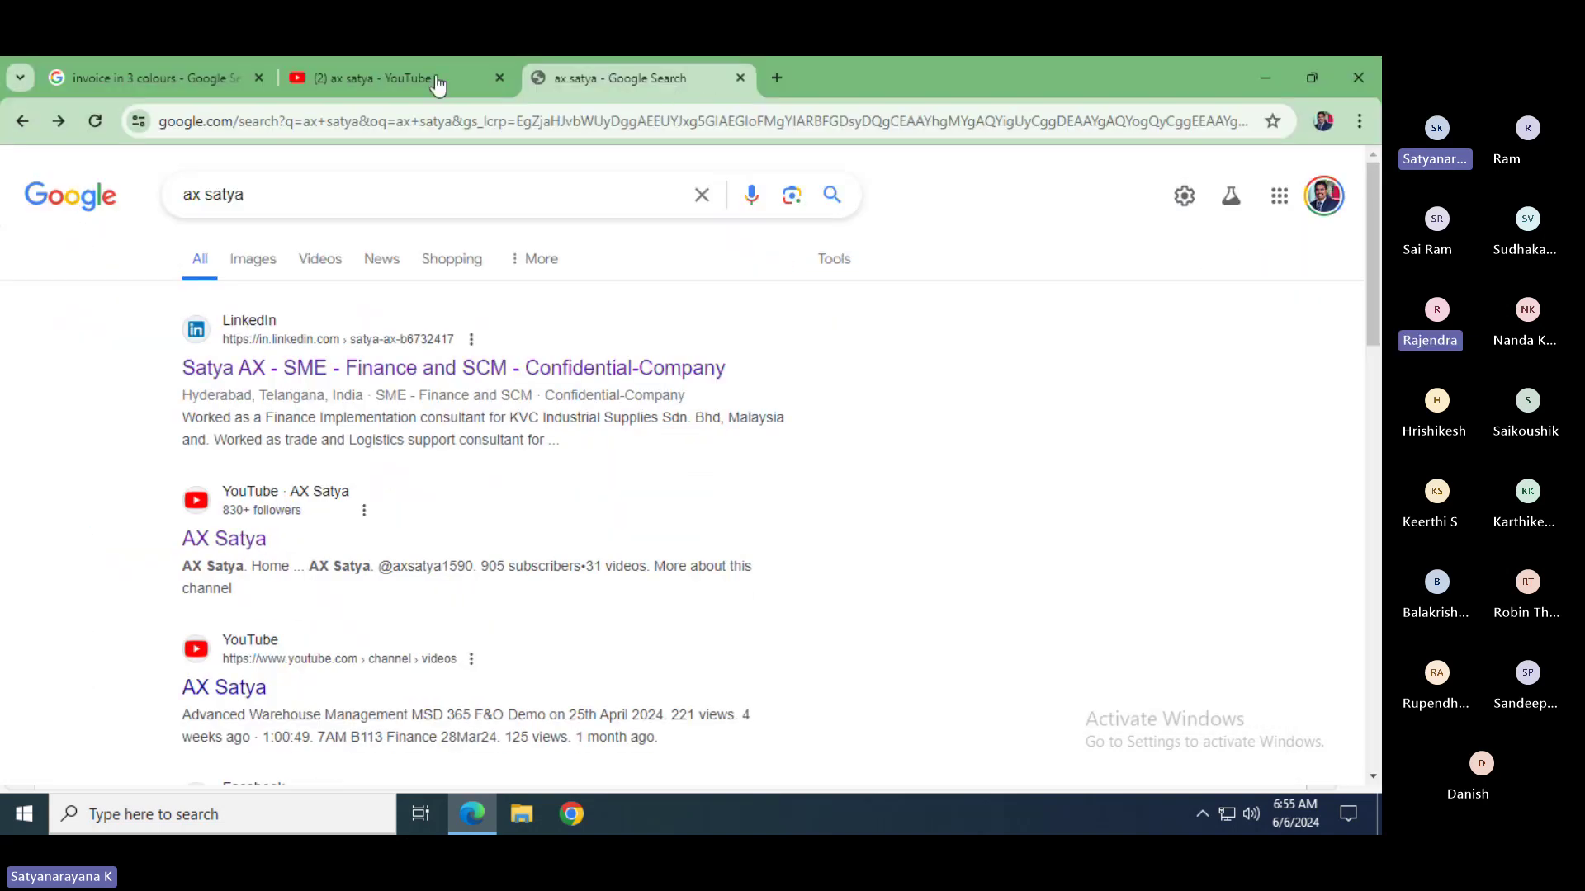
left_click(312, 73)
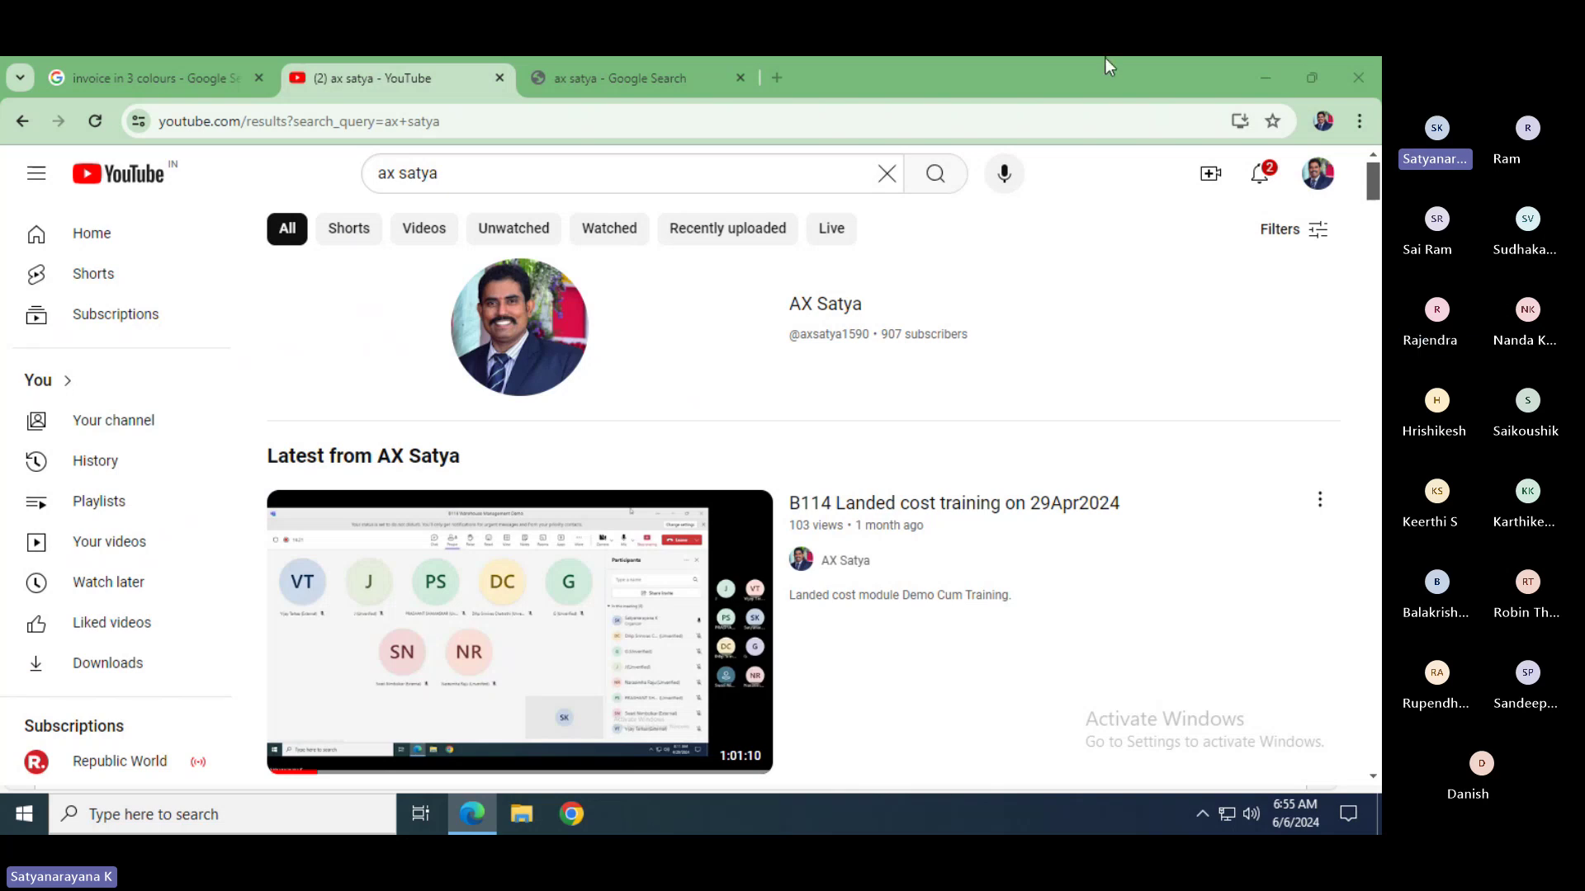
- Switch back to File Explorer and go up from 6AM B115 TL to the Training folder
key("alt+Tab")
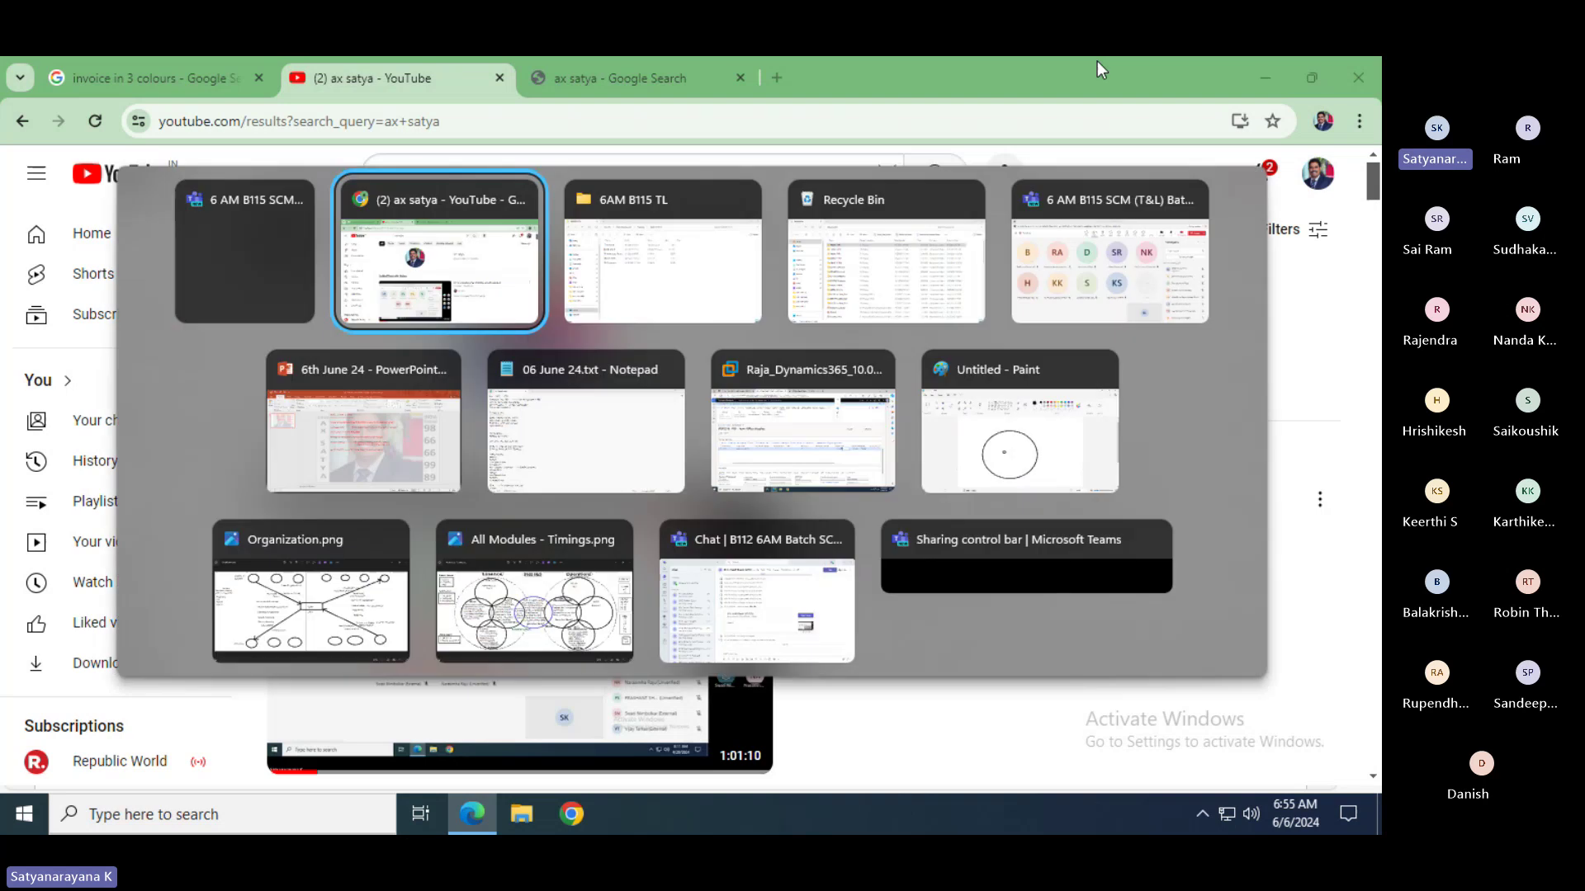
key("alt+Tab")
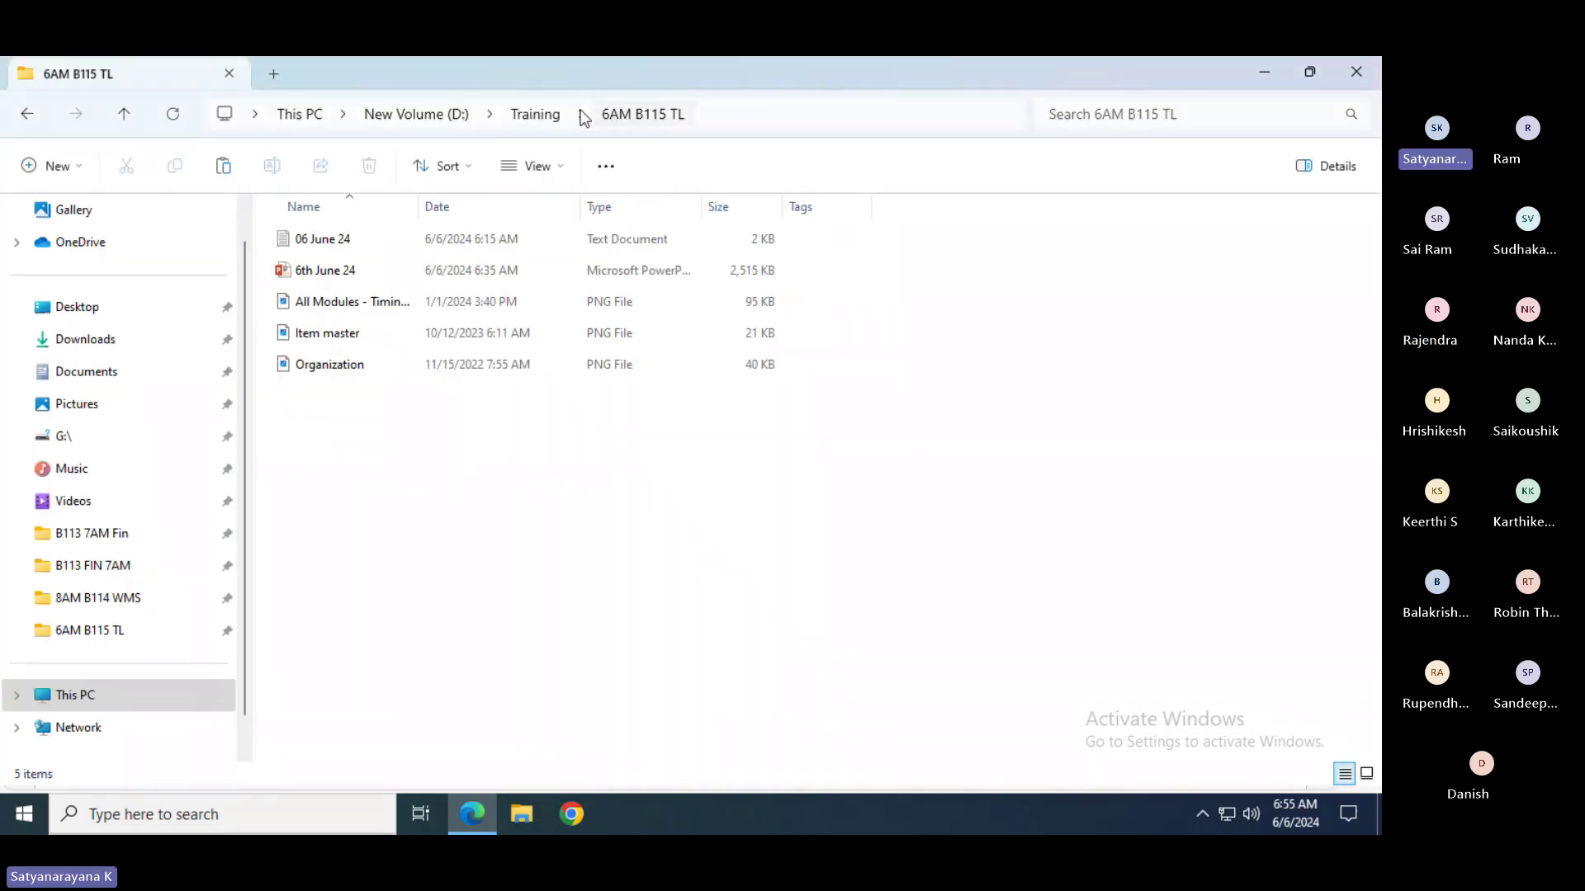
left_click(537, 114)
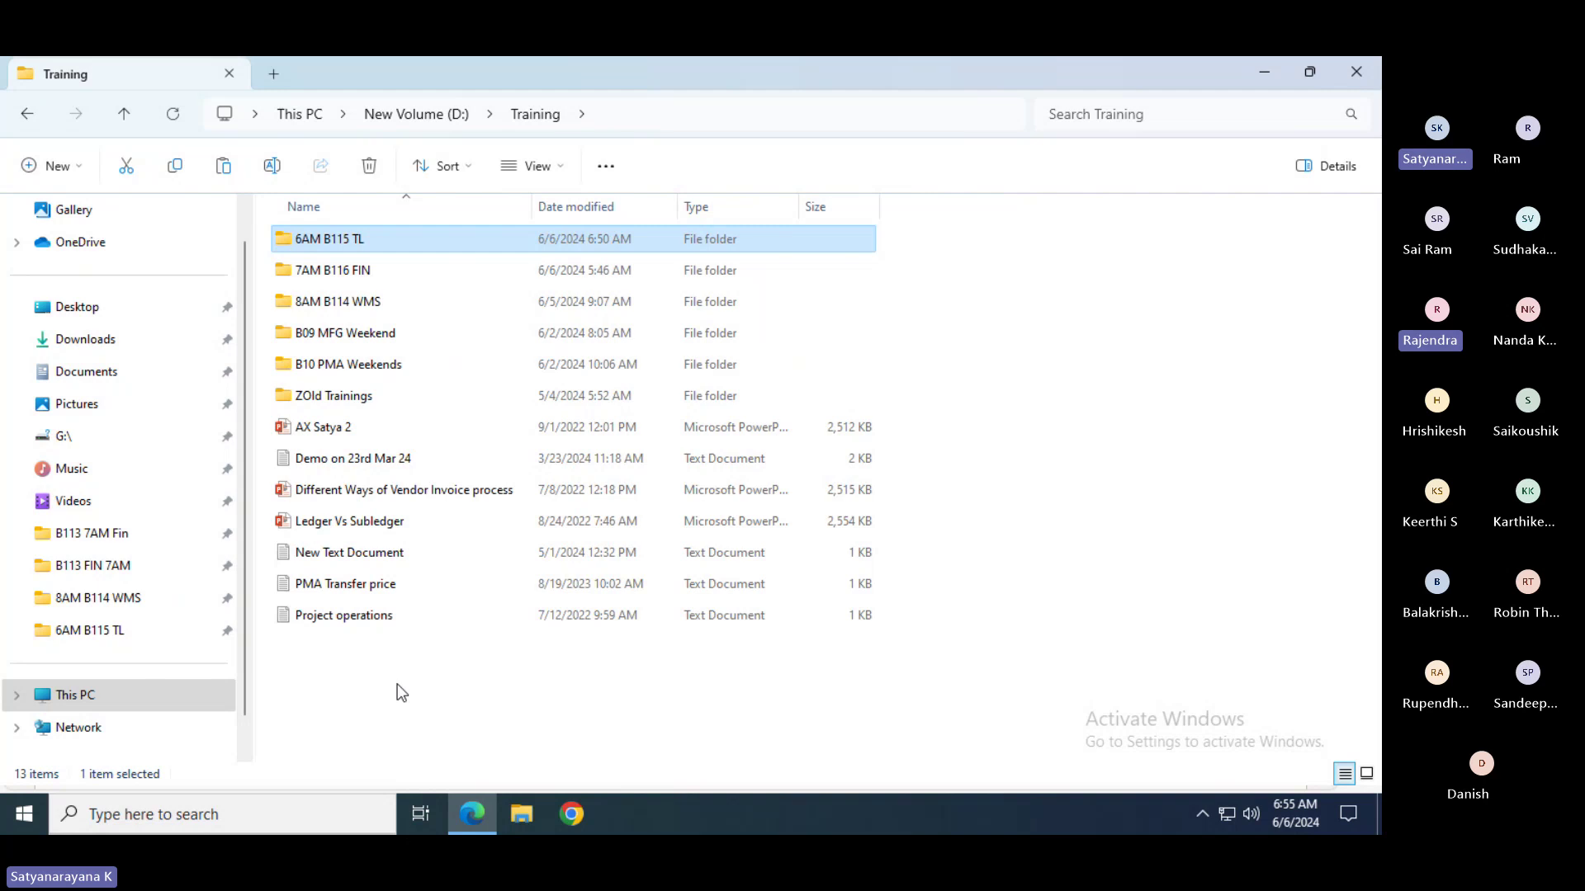
- Return to the 6 AM B115 SCM (T&L) Batch meeting in Teams and open the options for leaving or ending it
key("alt+Tab")
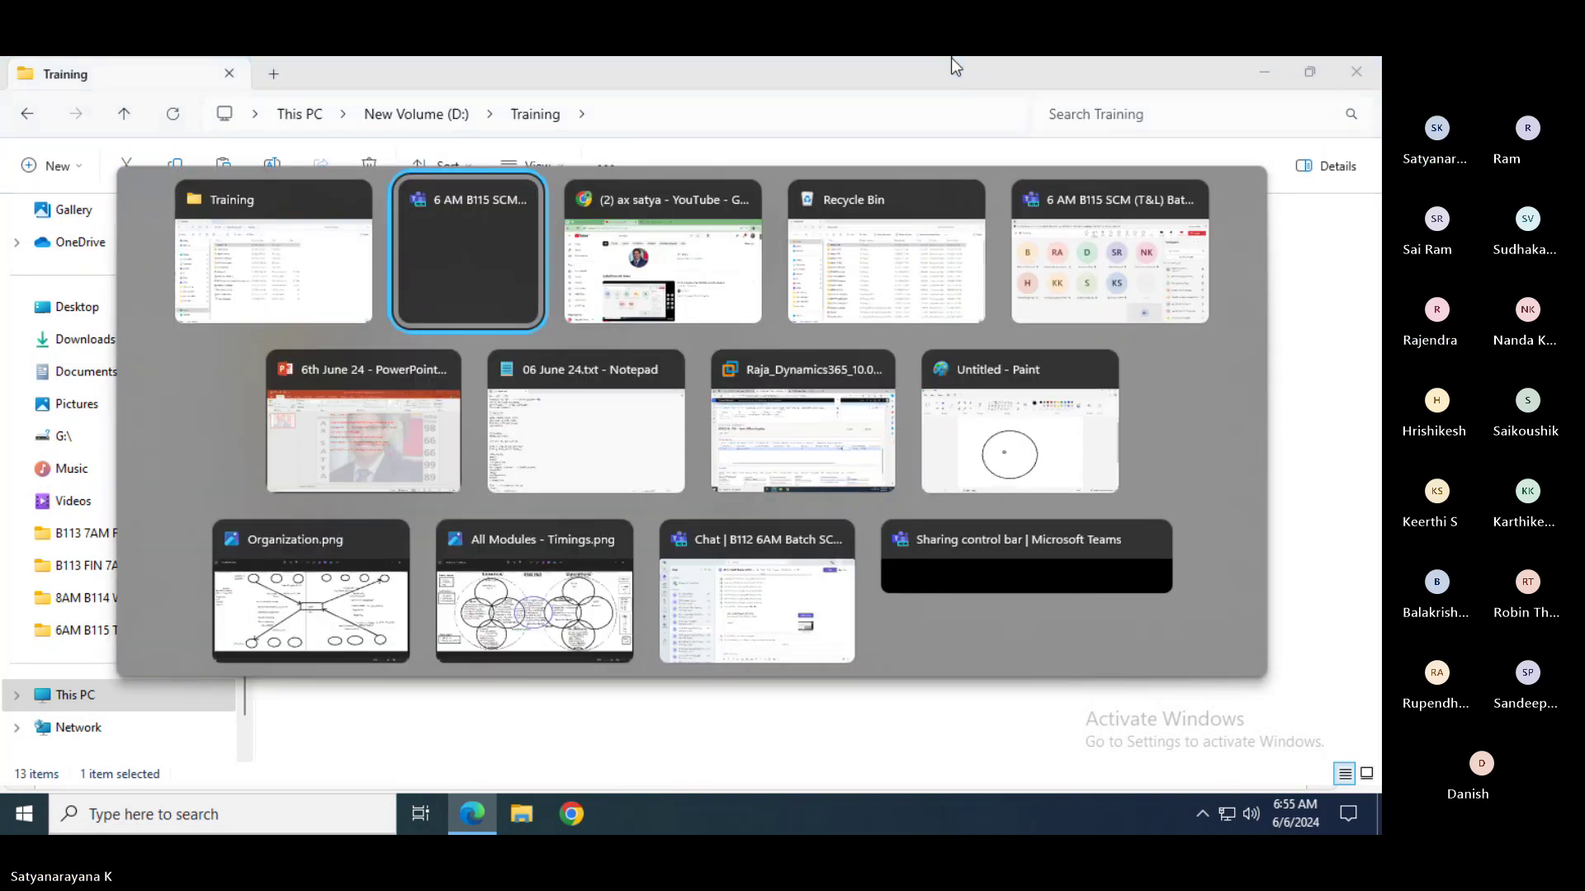
key("alt+Tab")
key("alt+Tab")
key("alt+Tab")
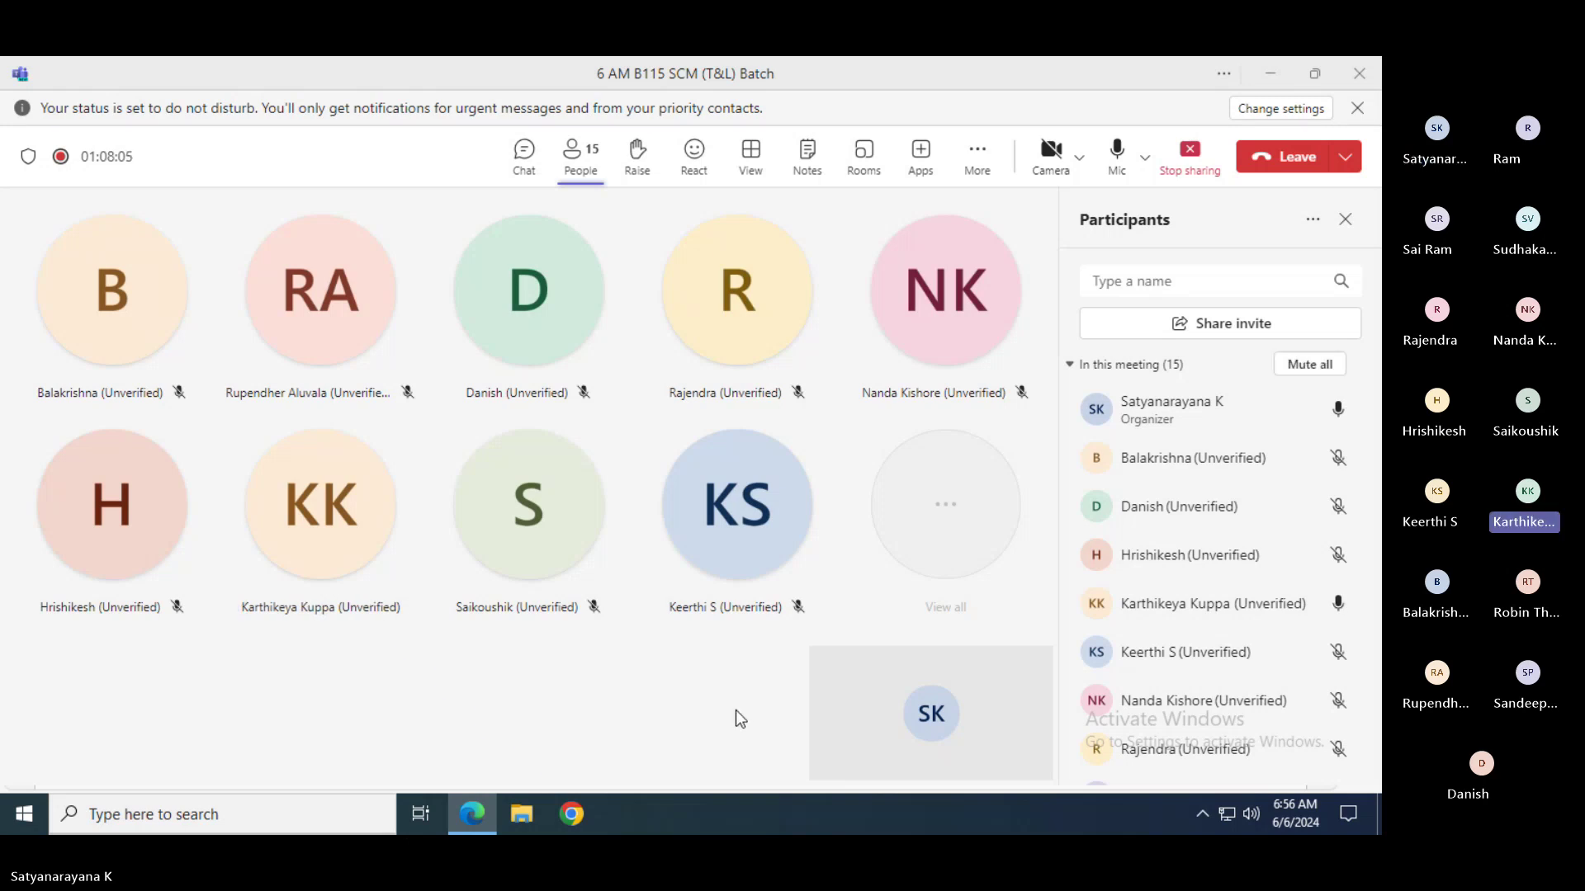
left_click(1343, 161)
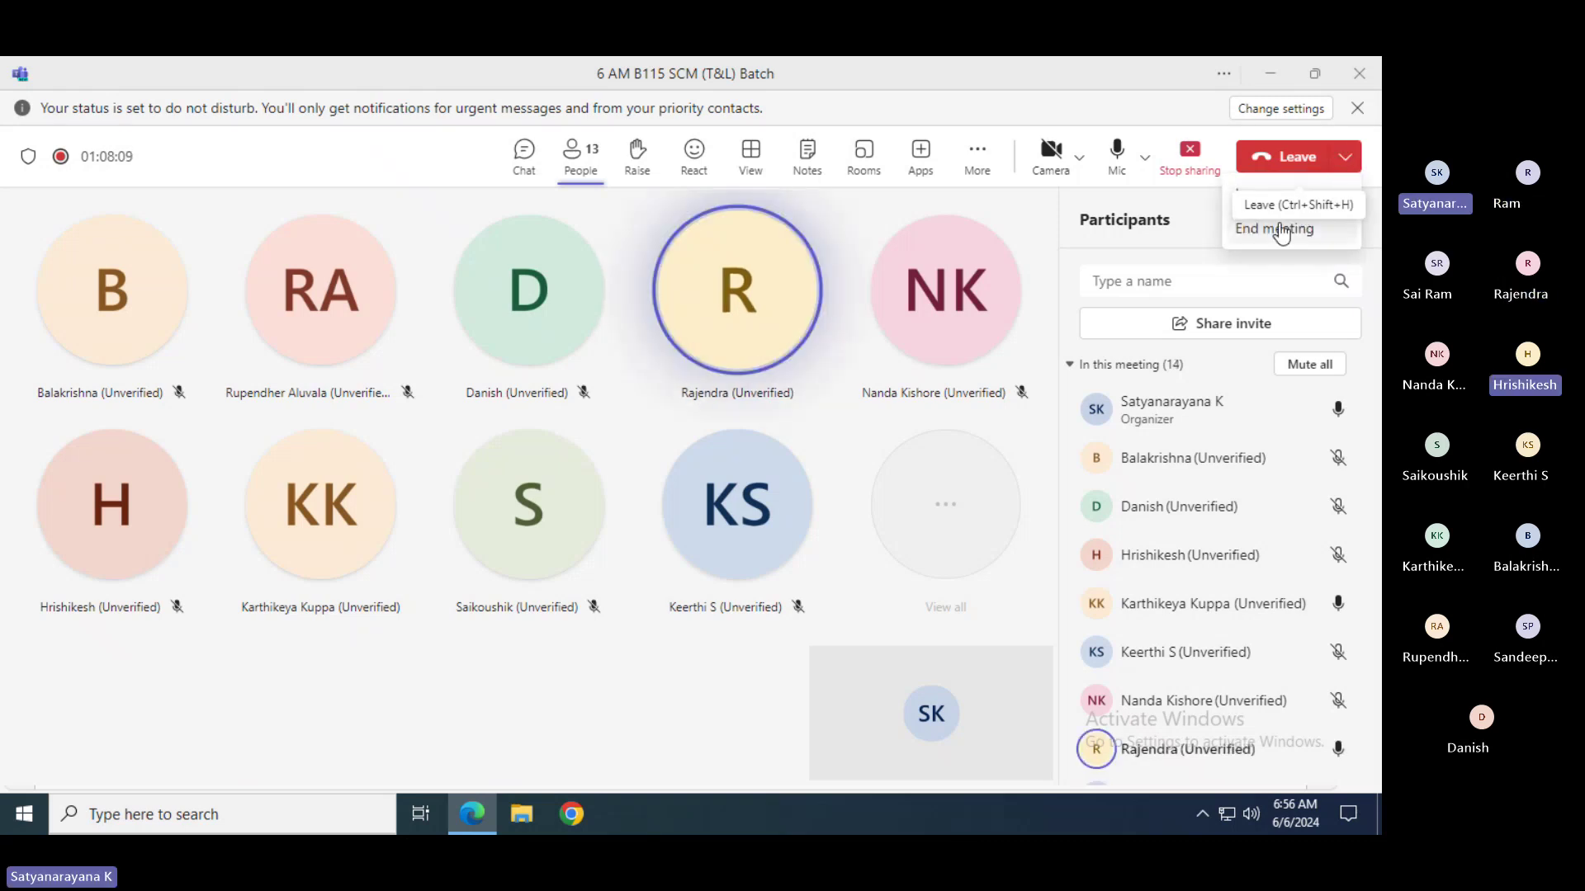